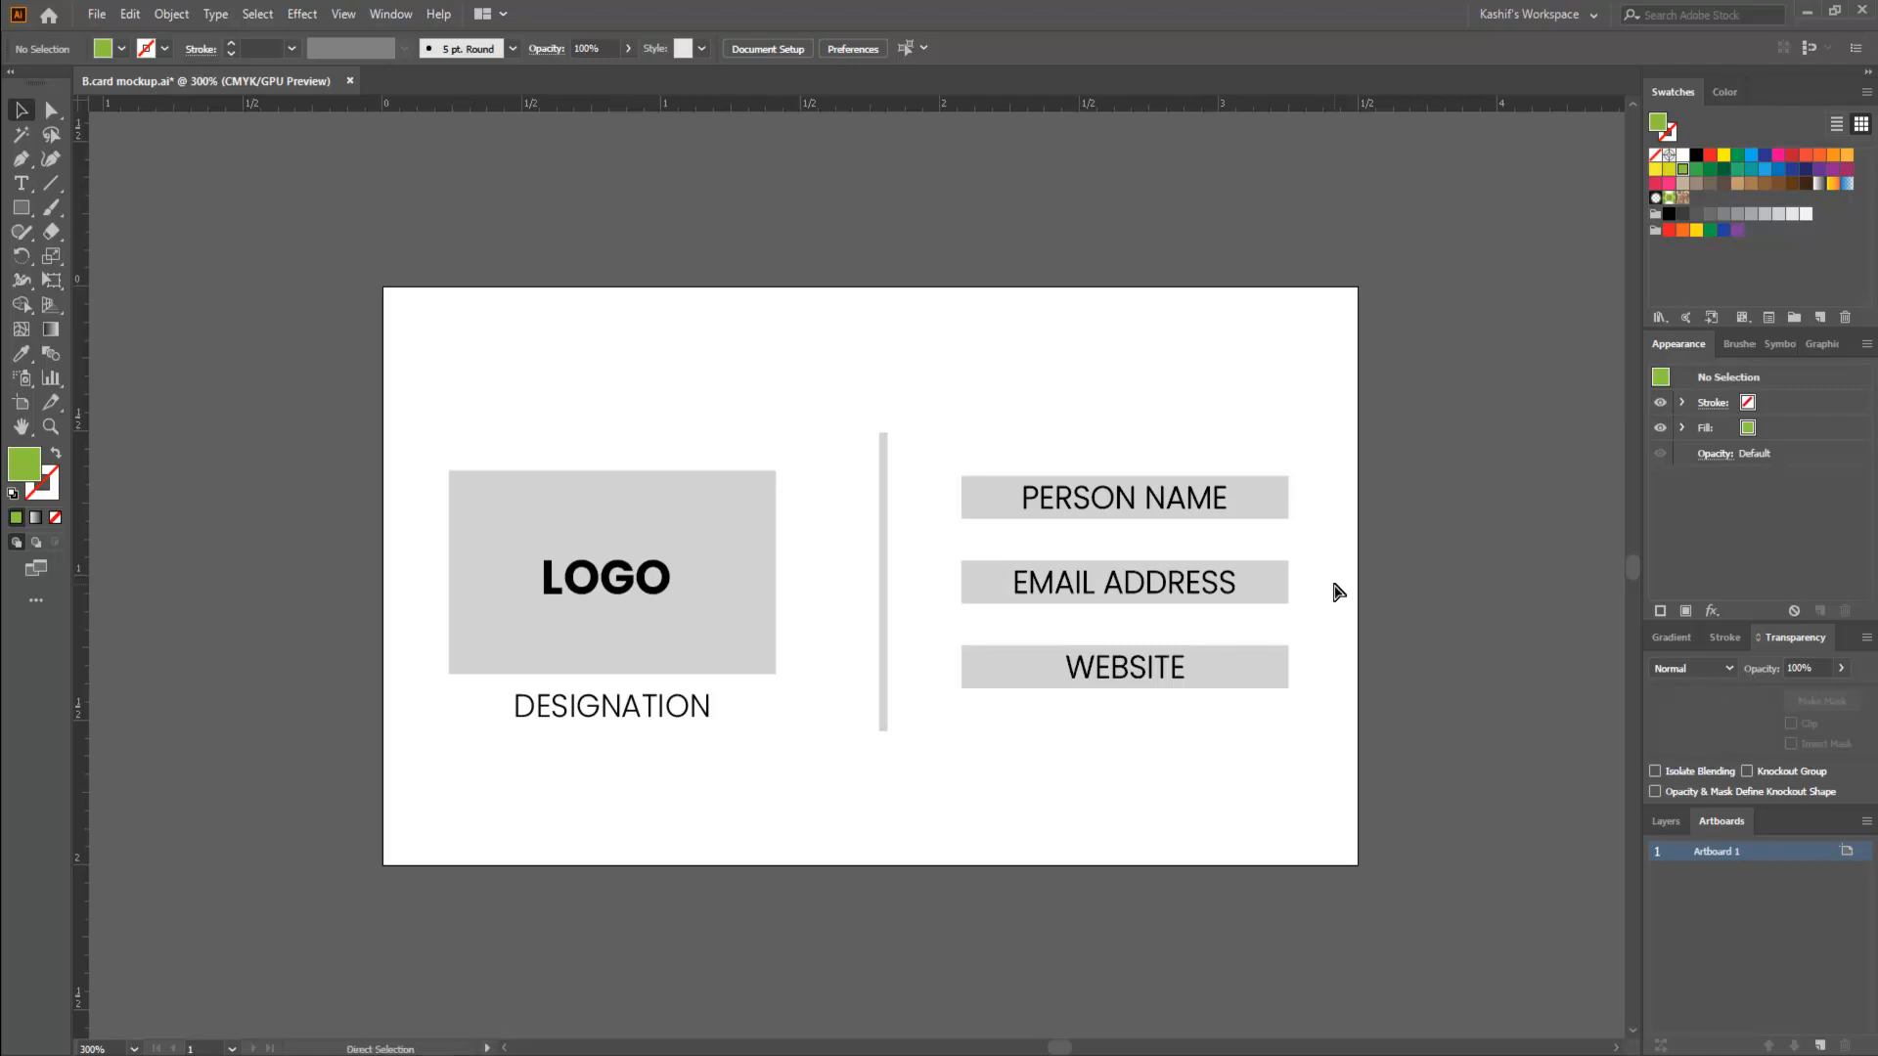
# - Set up a new print document with the Letter preset and four artboards
pyautogui.hotkey('ctrl', 'n')
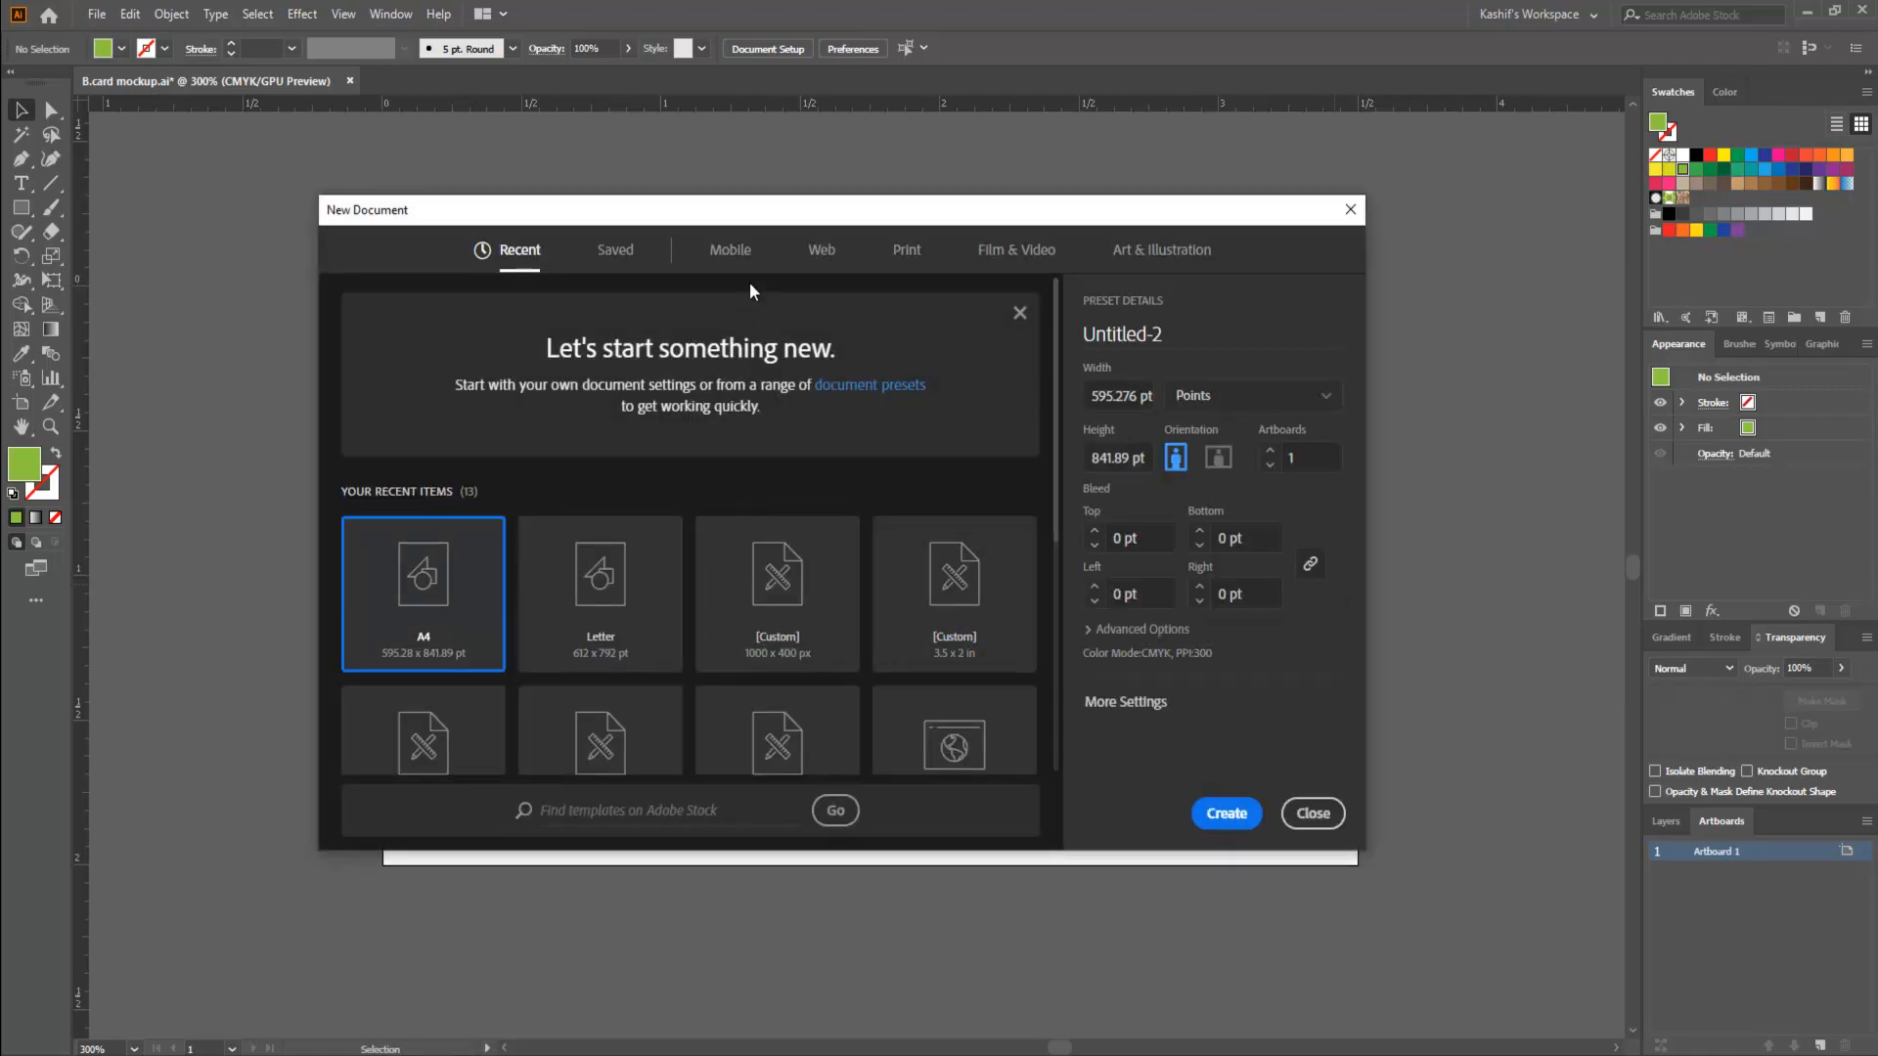
pyautogui.click(904, 259)
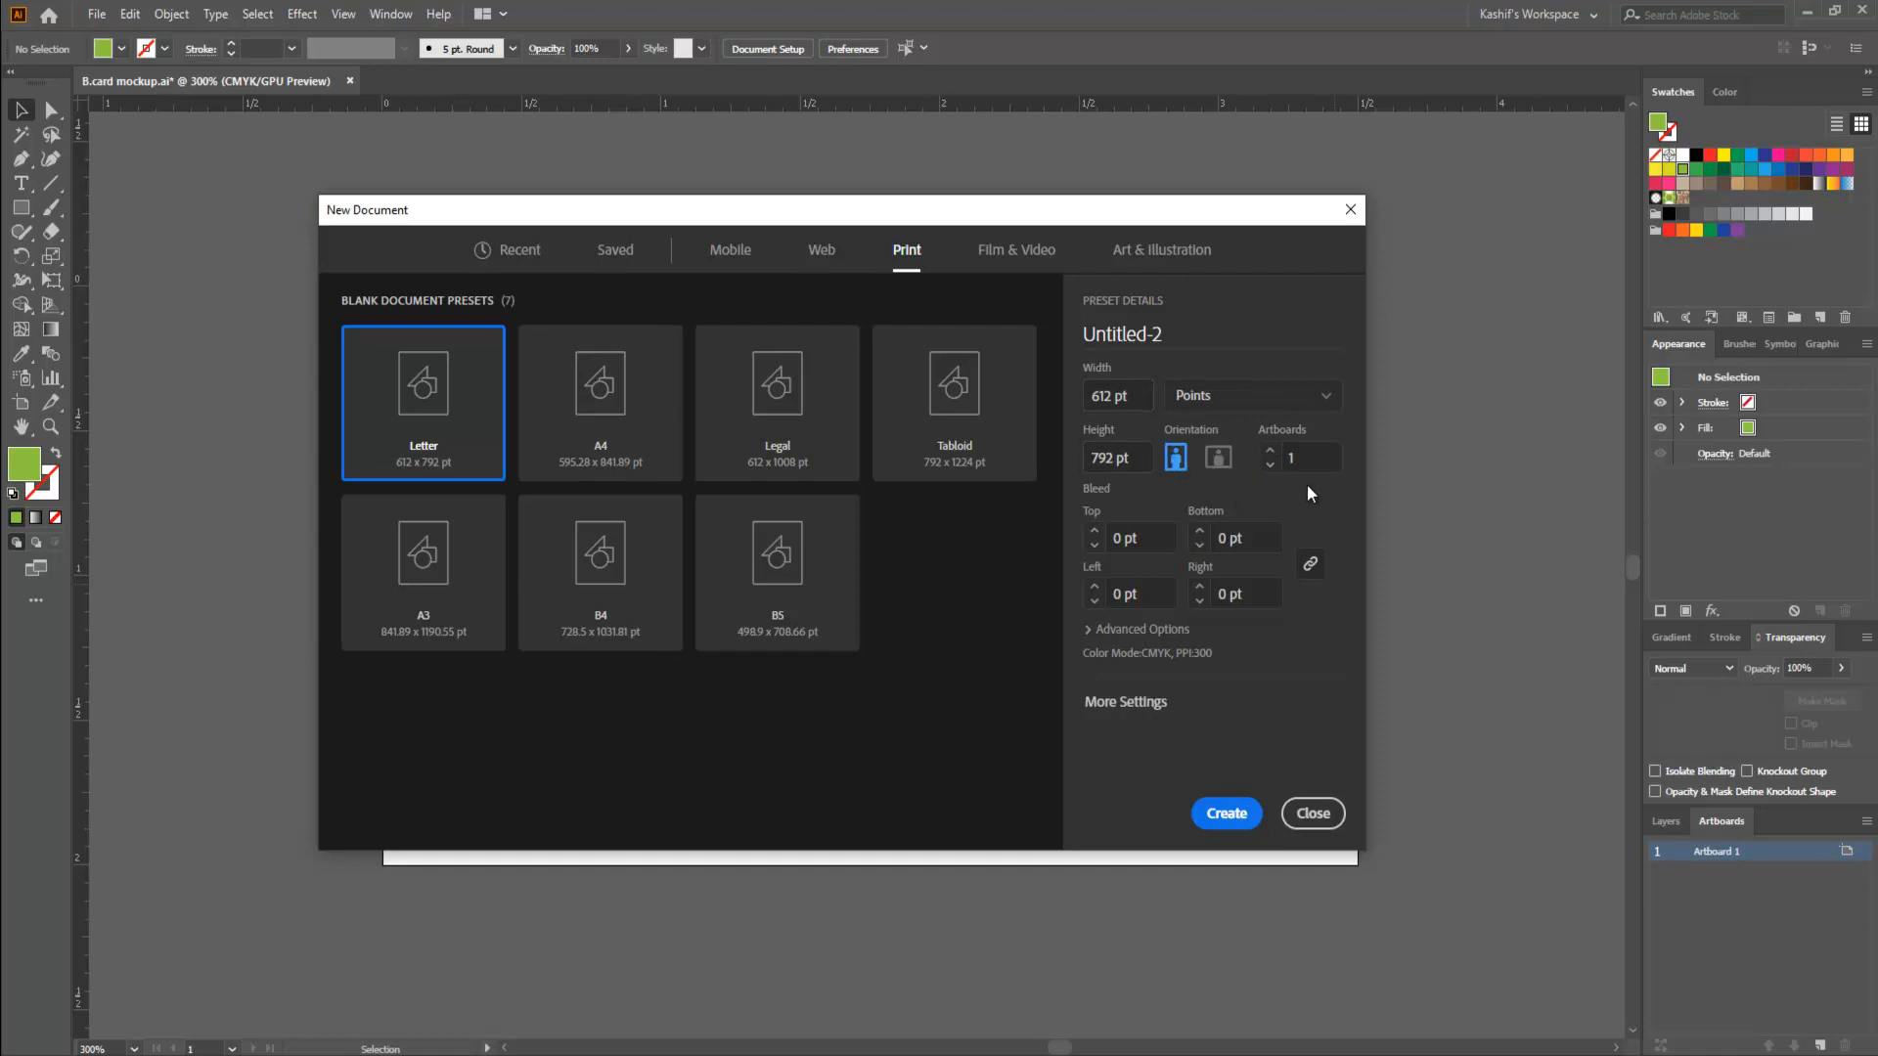
pyautogui.click(1089, 630)
pyautogui.click(1103, 543)
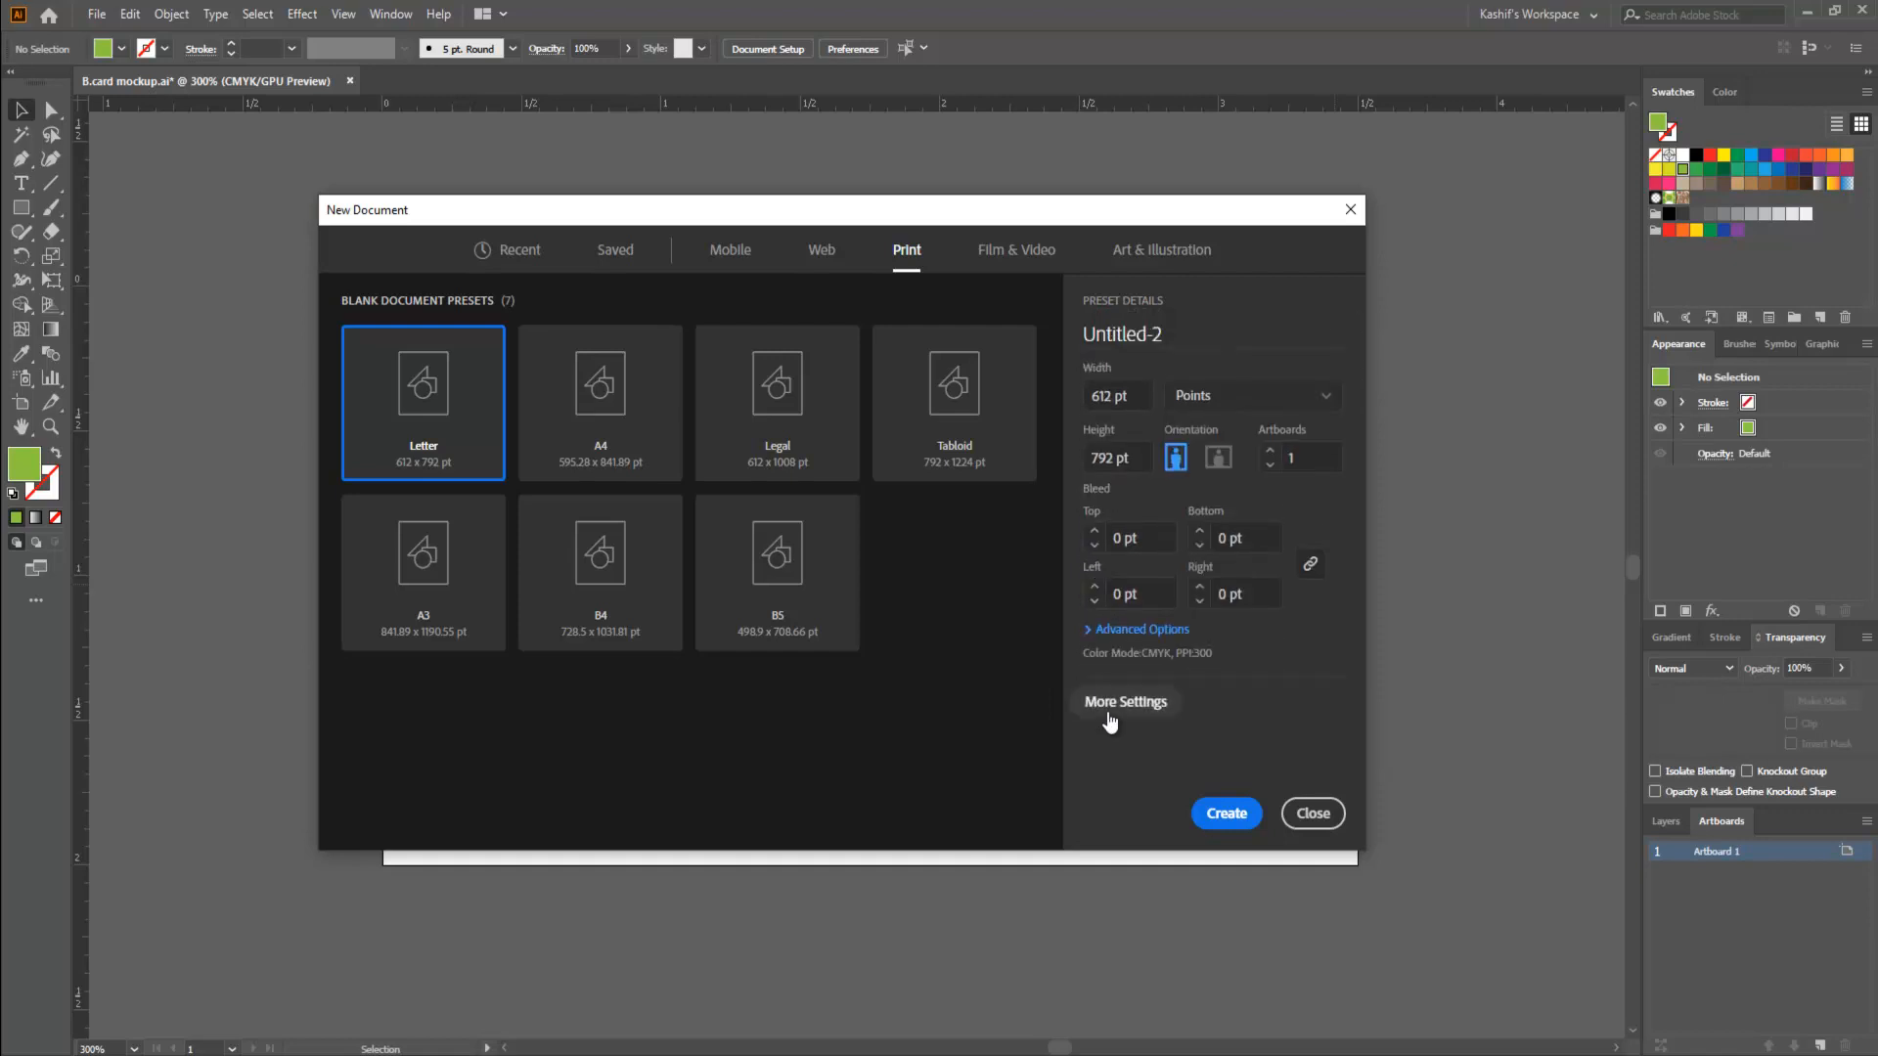
pyautogui.click(1271, 456)
pyautogui.click(1271, 456)
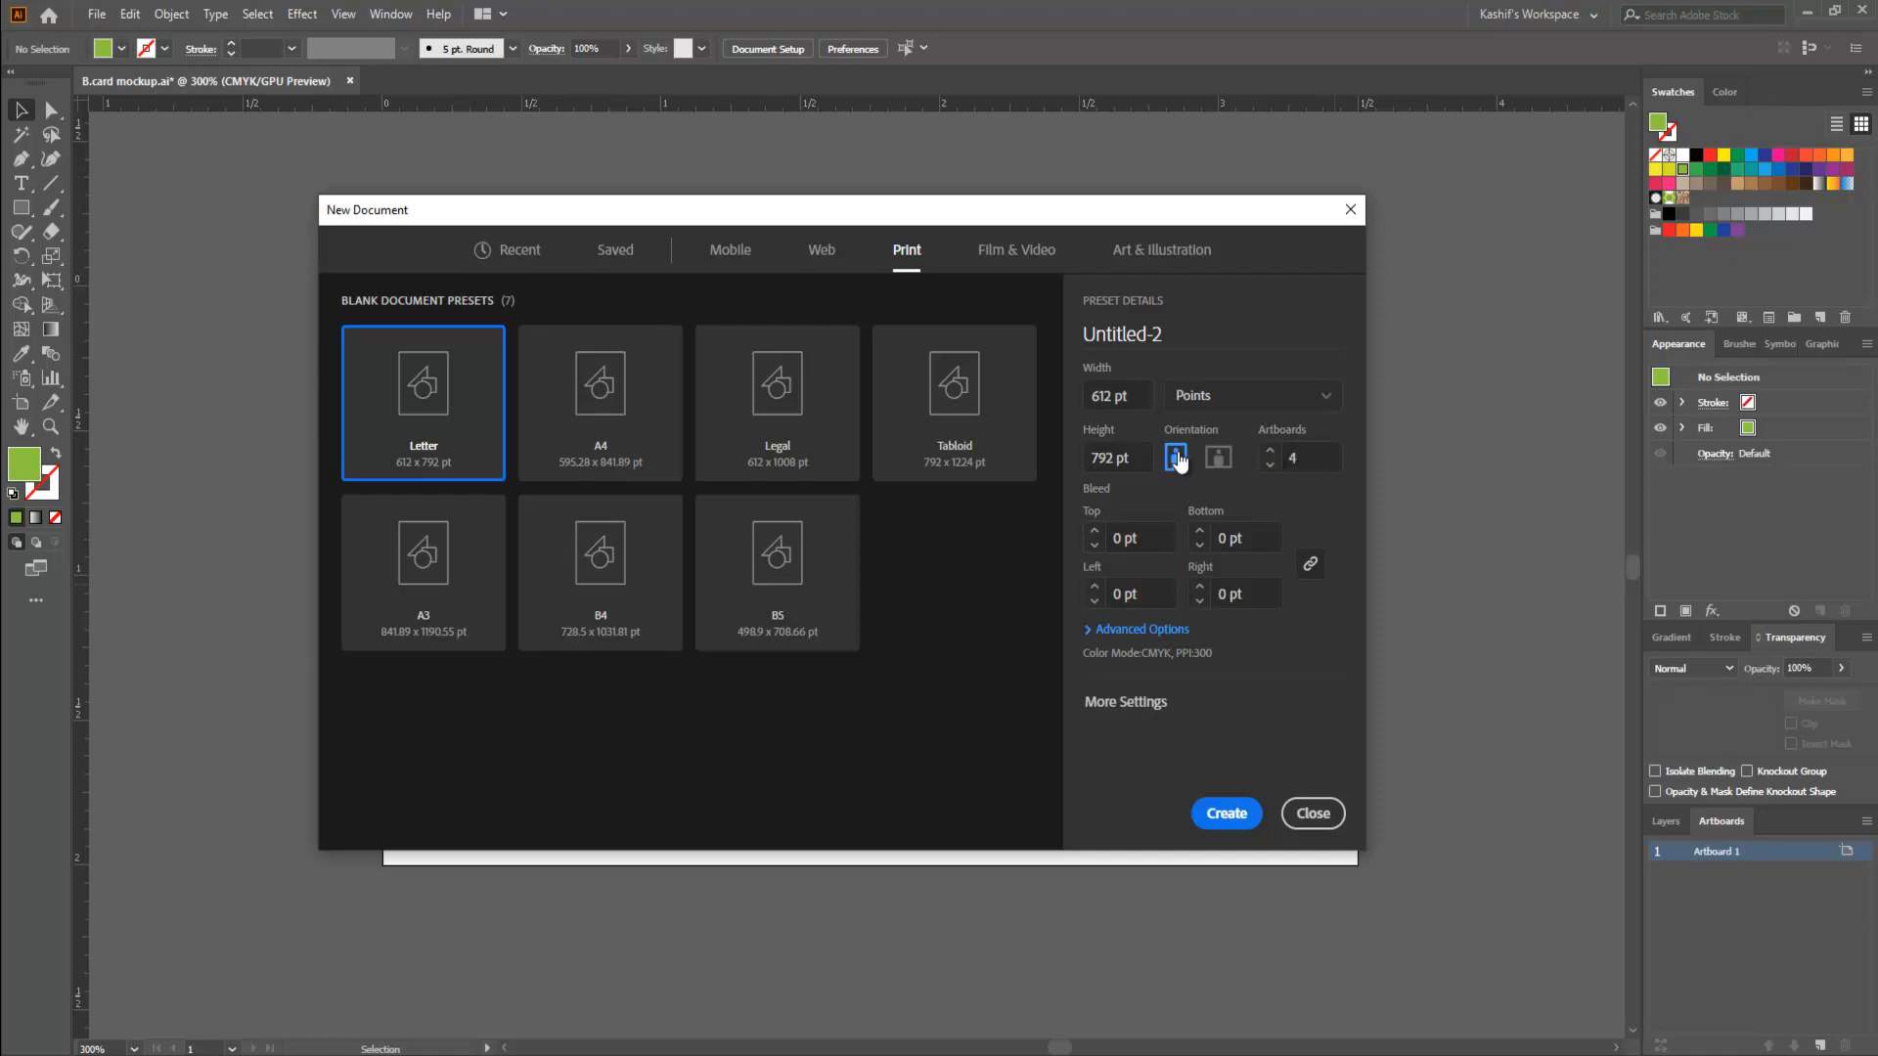
# - Review the advanced options and the additional artboard settings without changing them, and create the document
pyautogui.click(1170, 631)
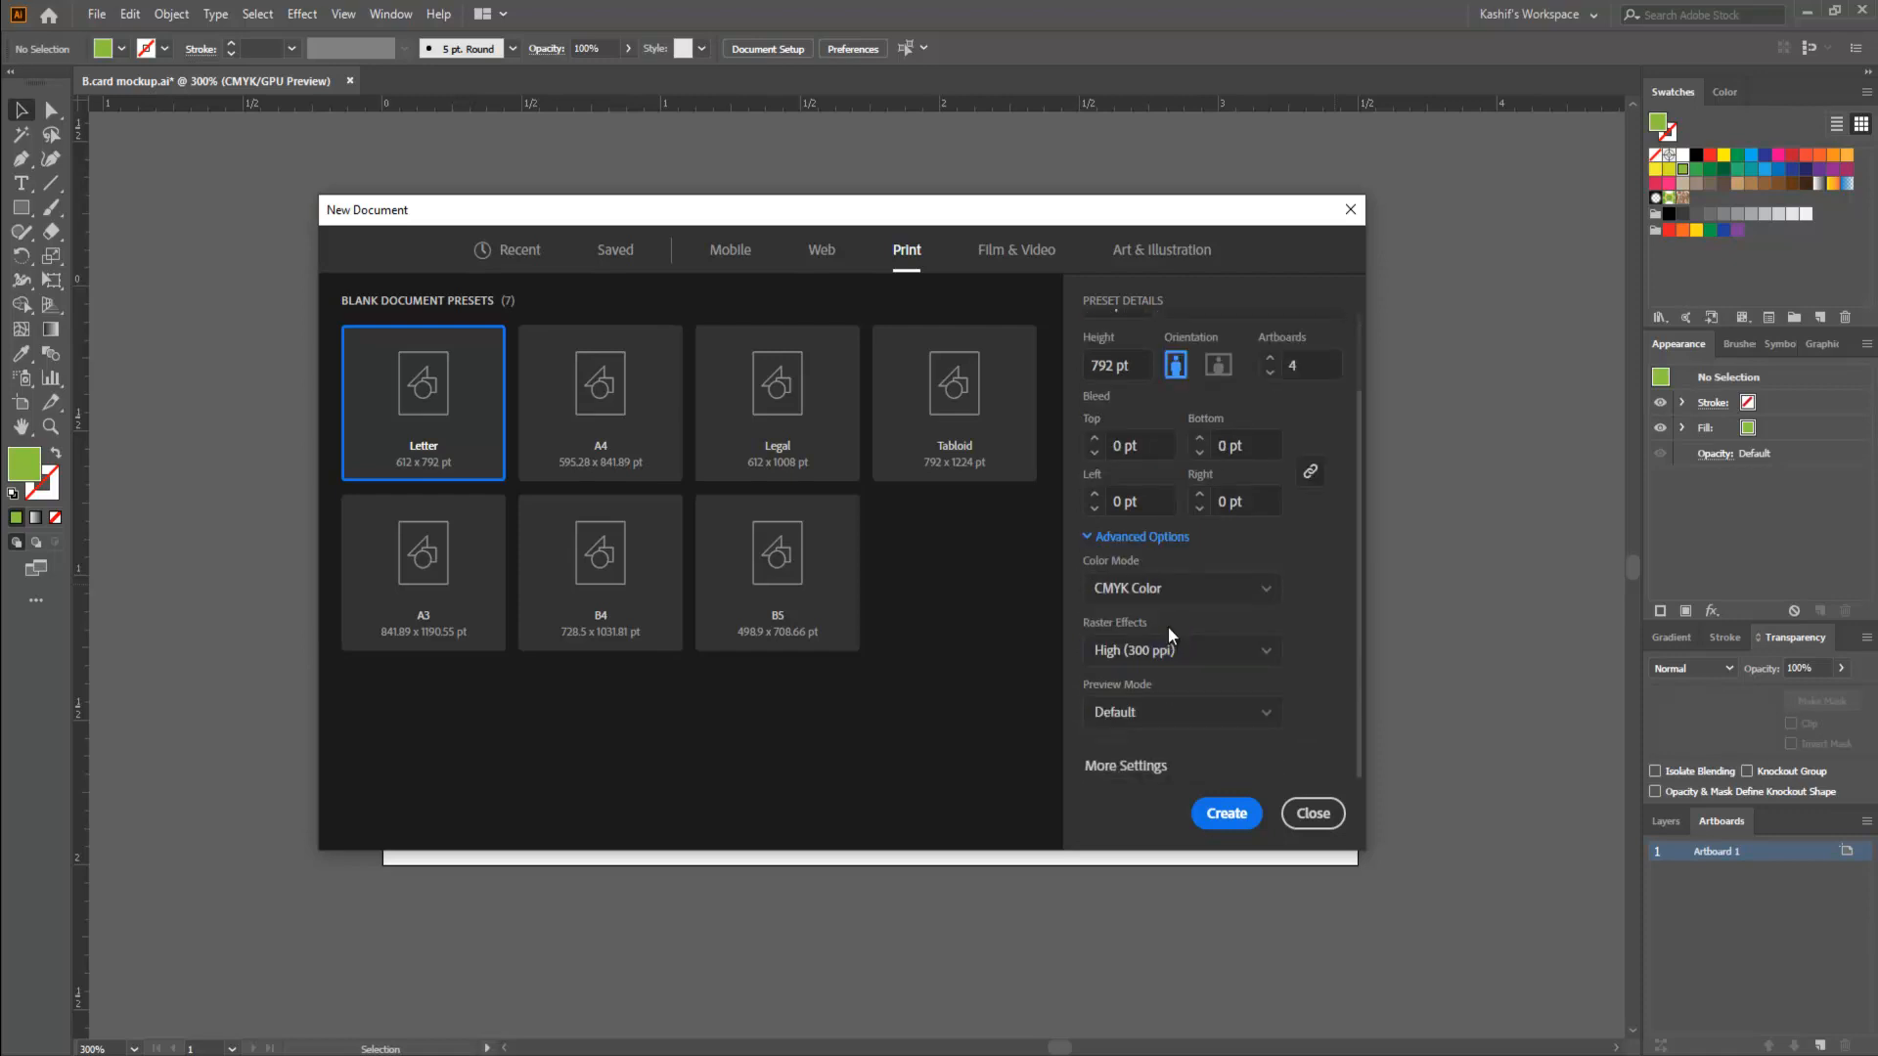
pyautogui.click(1129, 766)
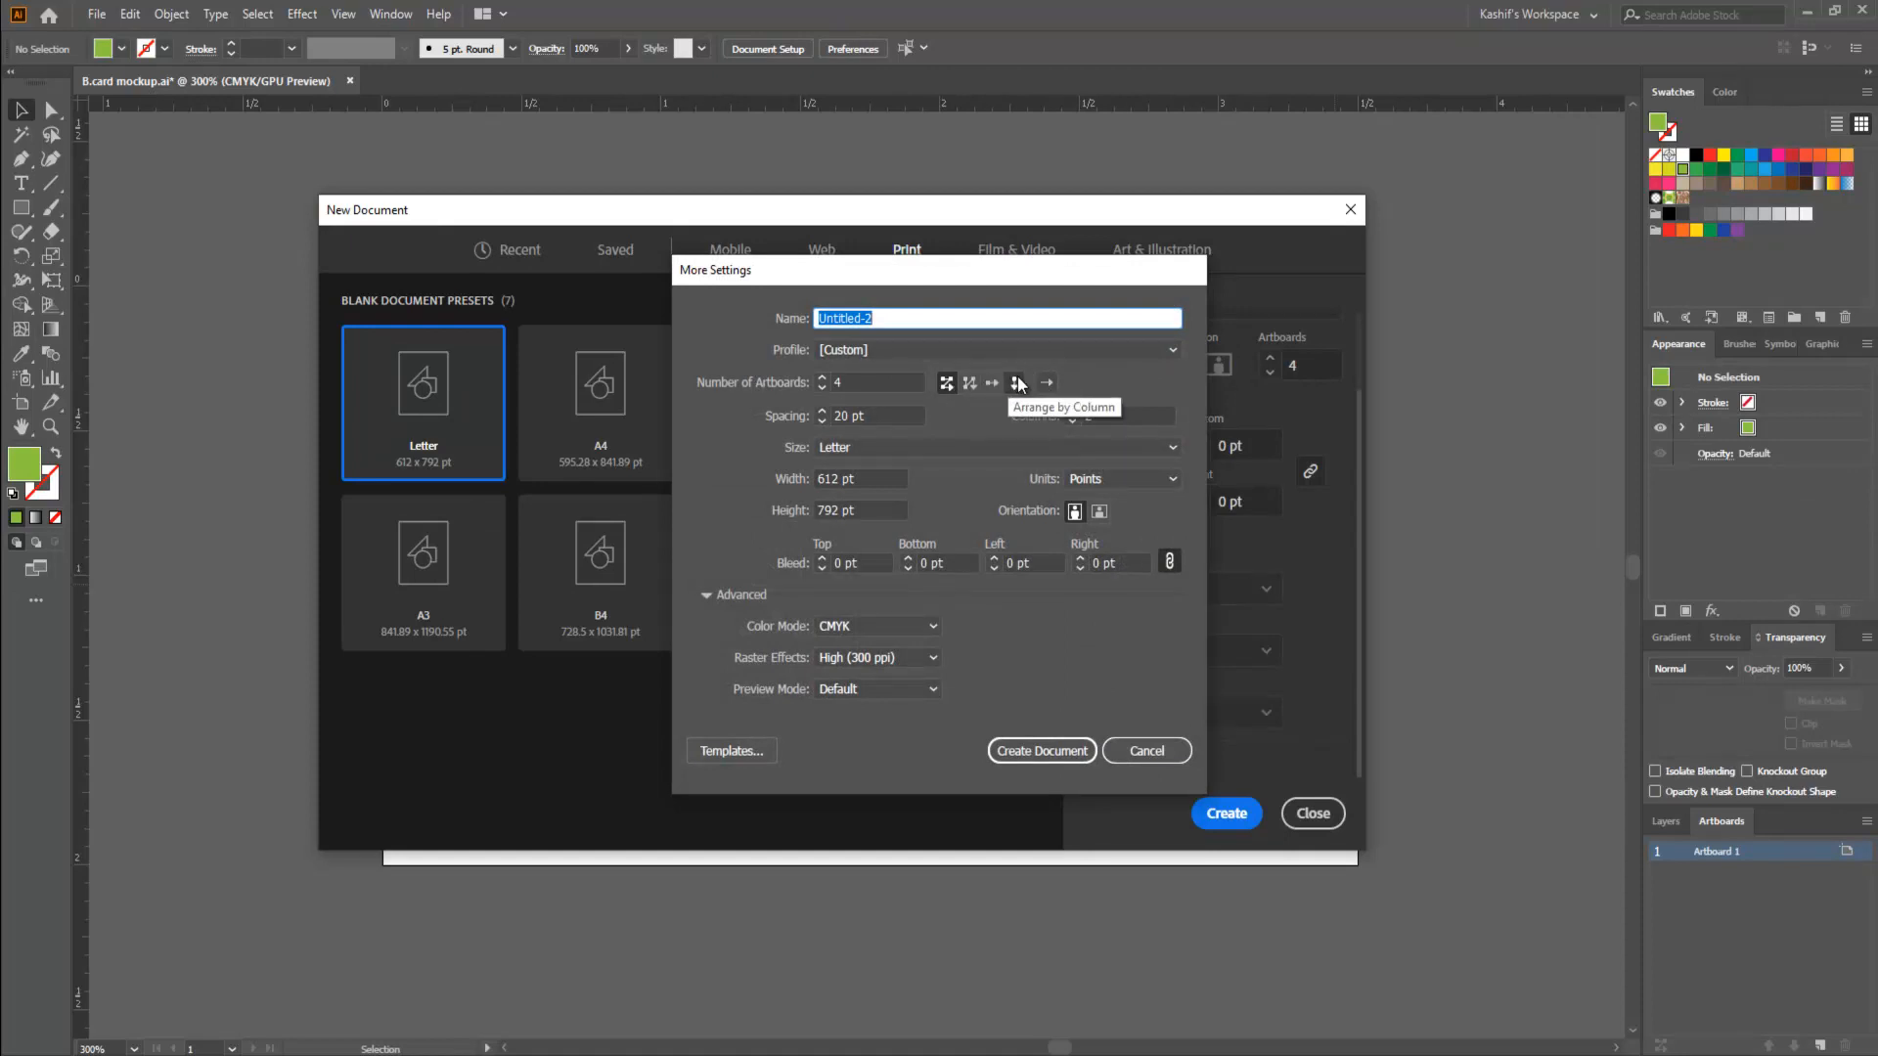
pyautogui.moveTo(1020, 273); pyautogui.dragTo(758, 256)
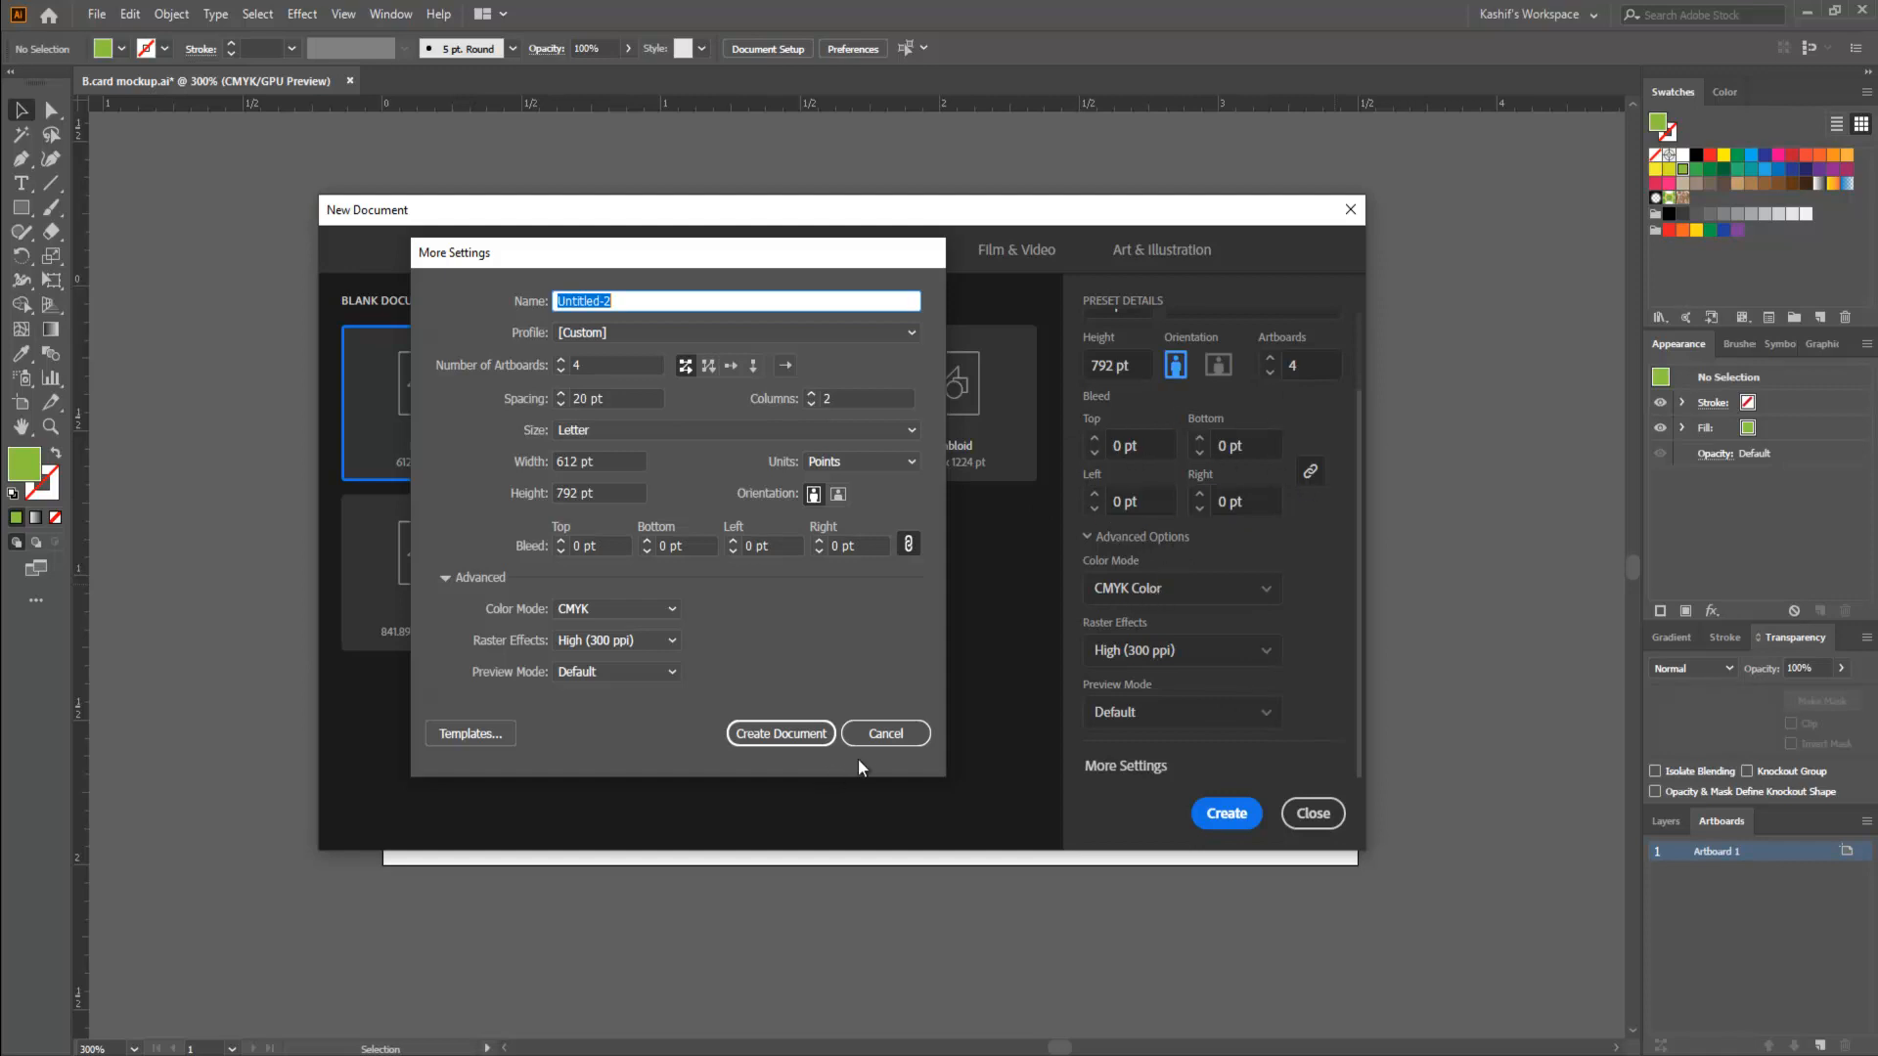
pyautogui.click(885, 733)
pyautogui.scroll(2, 1177, 486)
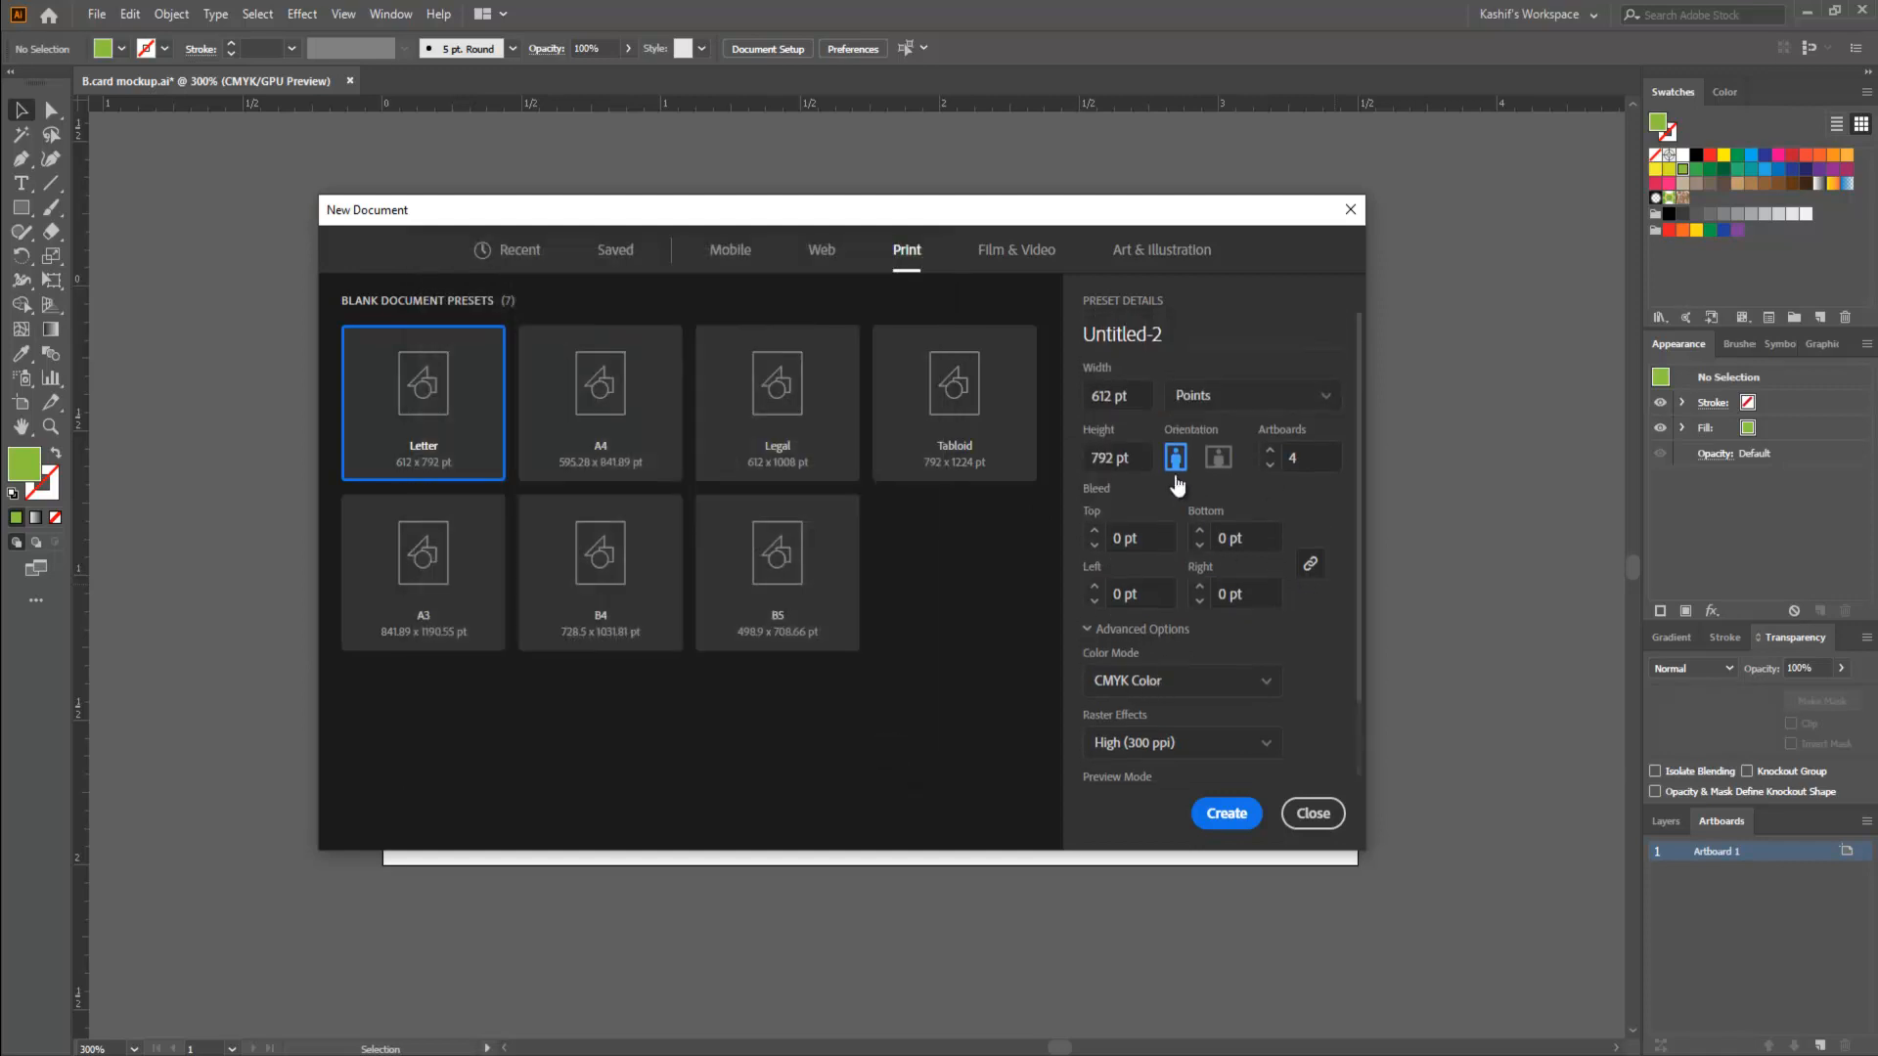
pyautogui.click(1238, 814)
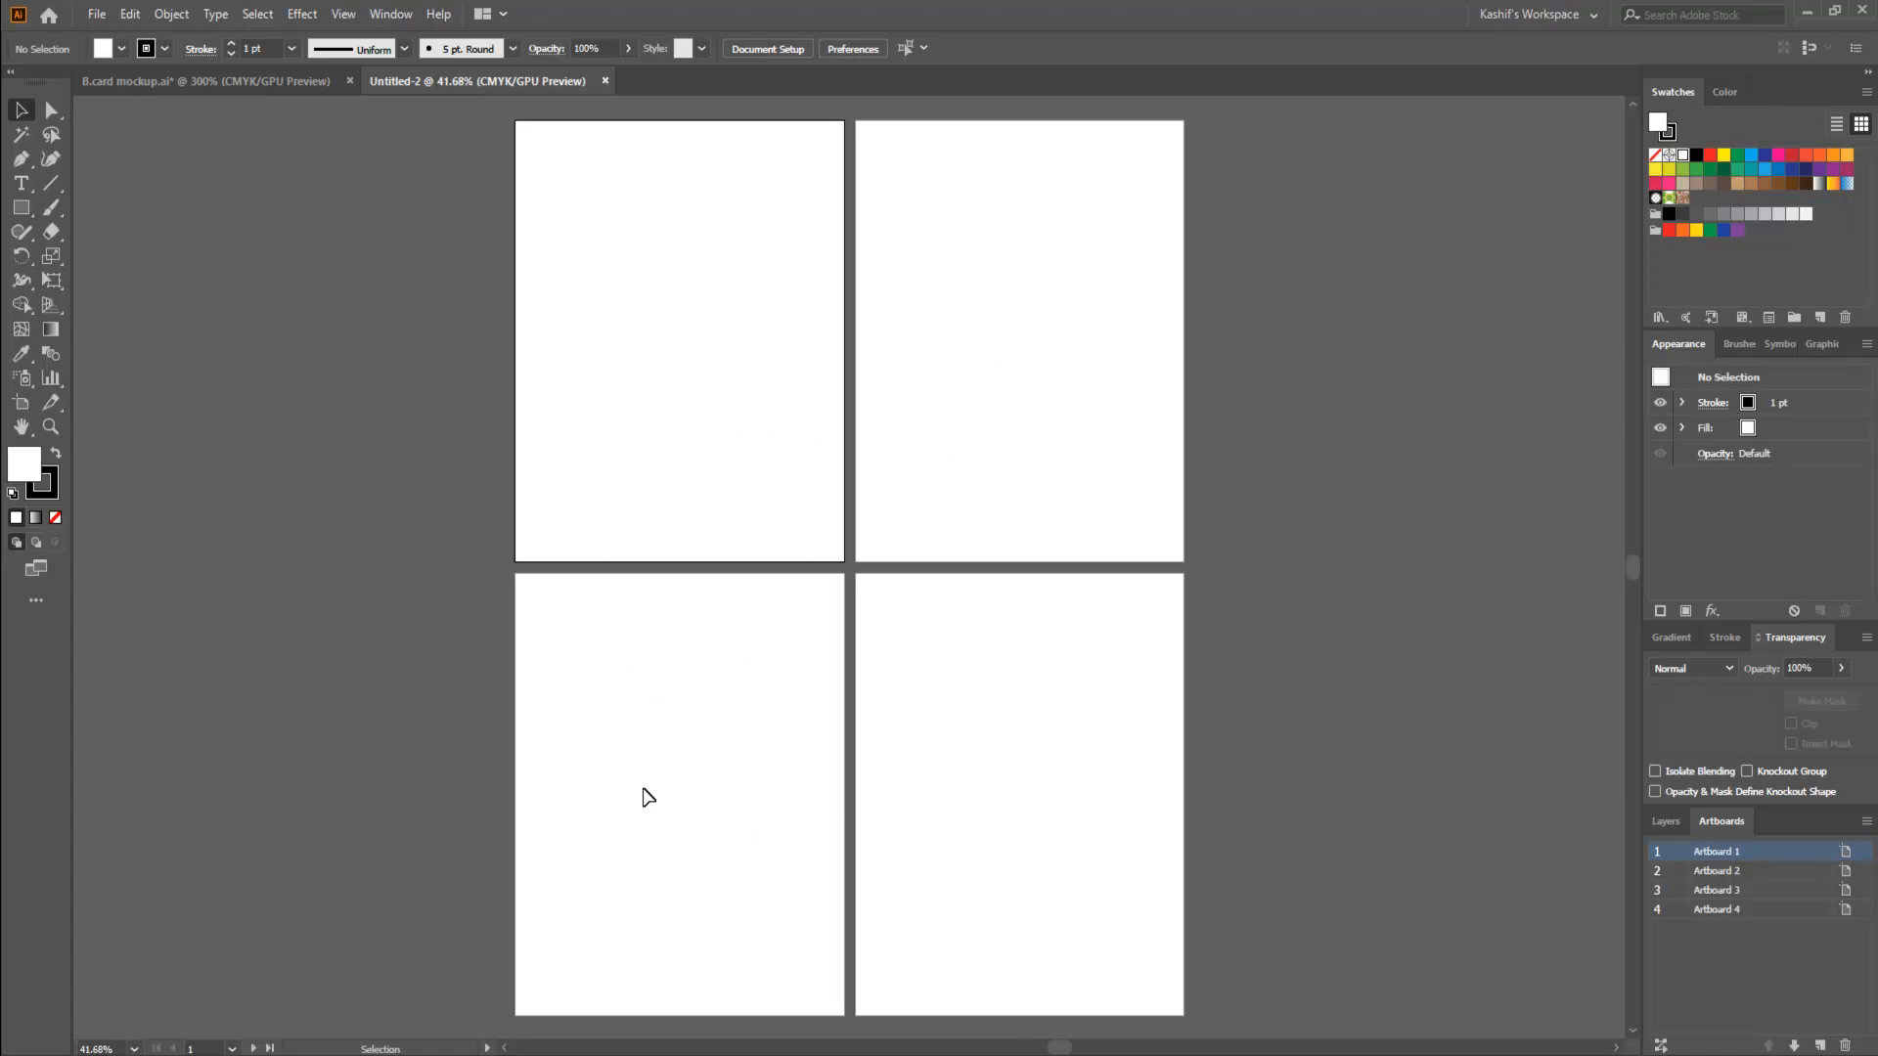
# - Add the point text "1" near the middle of the first artboard
pyautogui.click(21, 184)
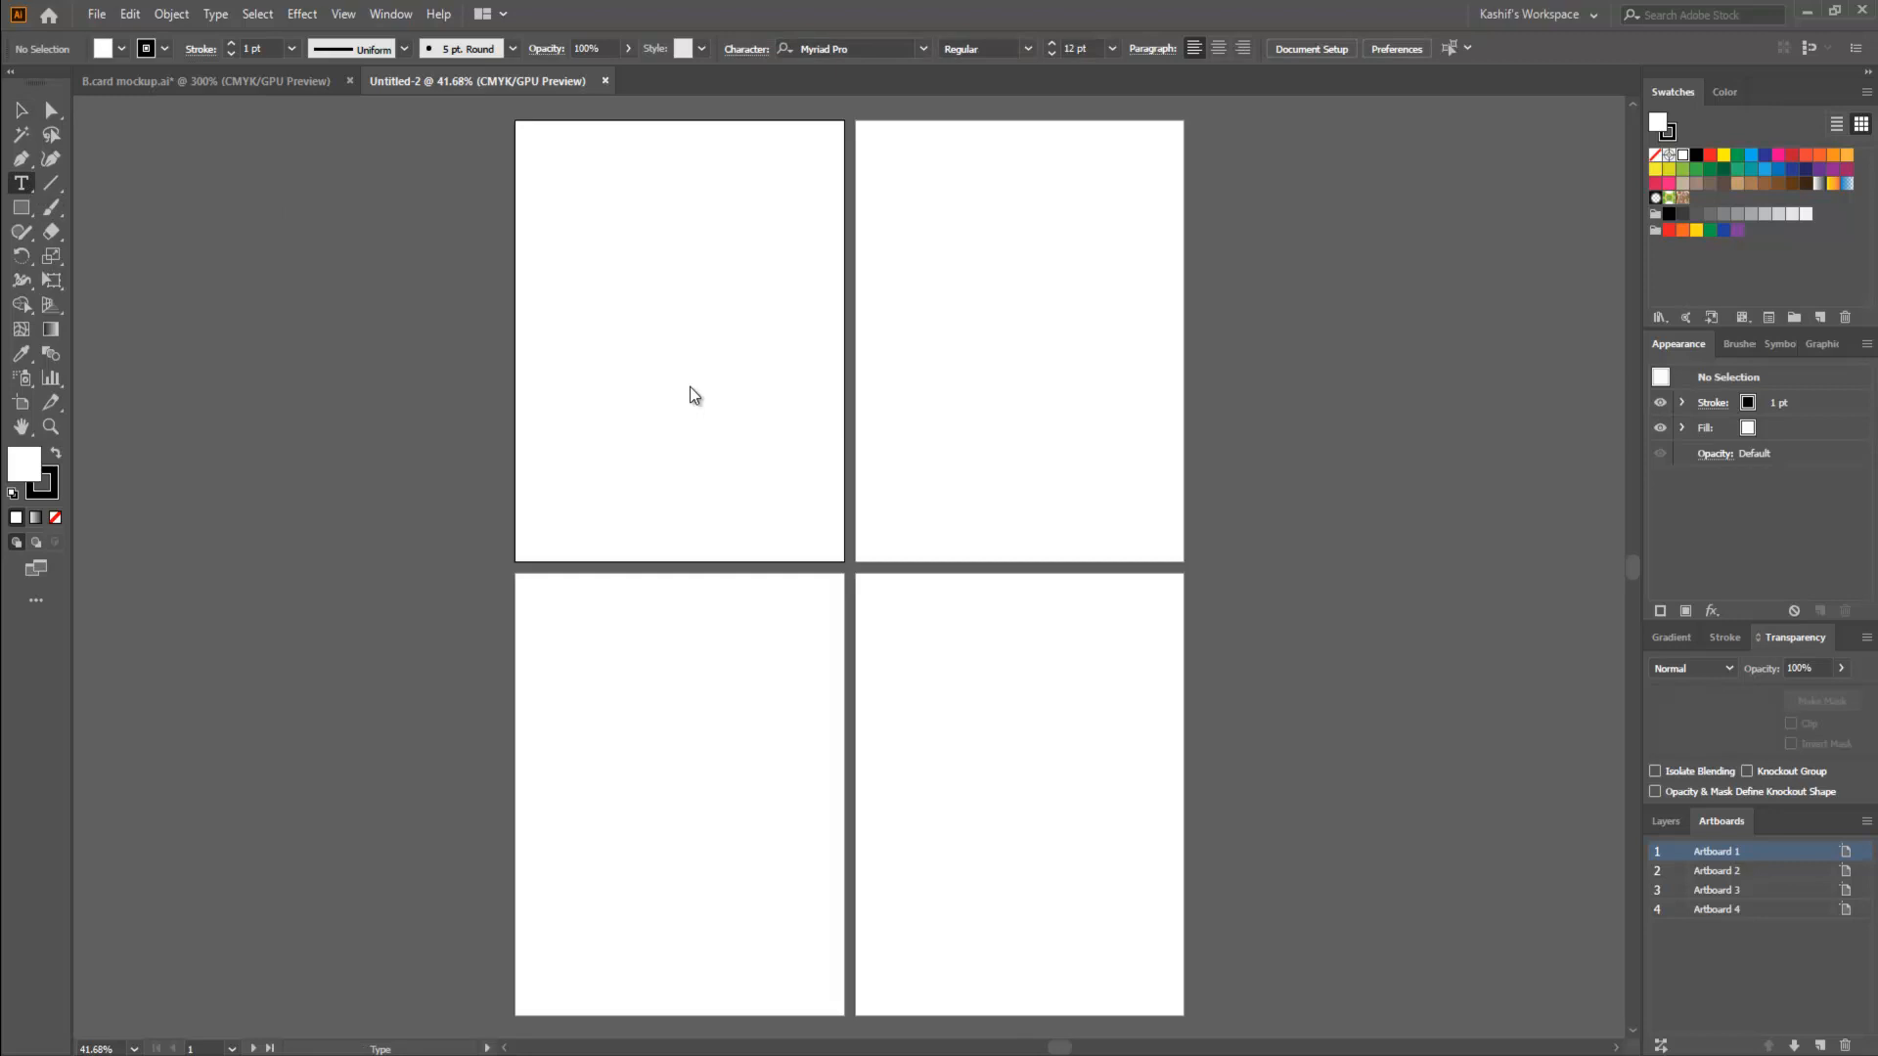
pyautogui.click(690, 335)
pyautogui.write('1')
pyautogui.click(22, 111)
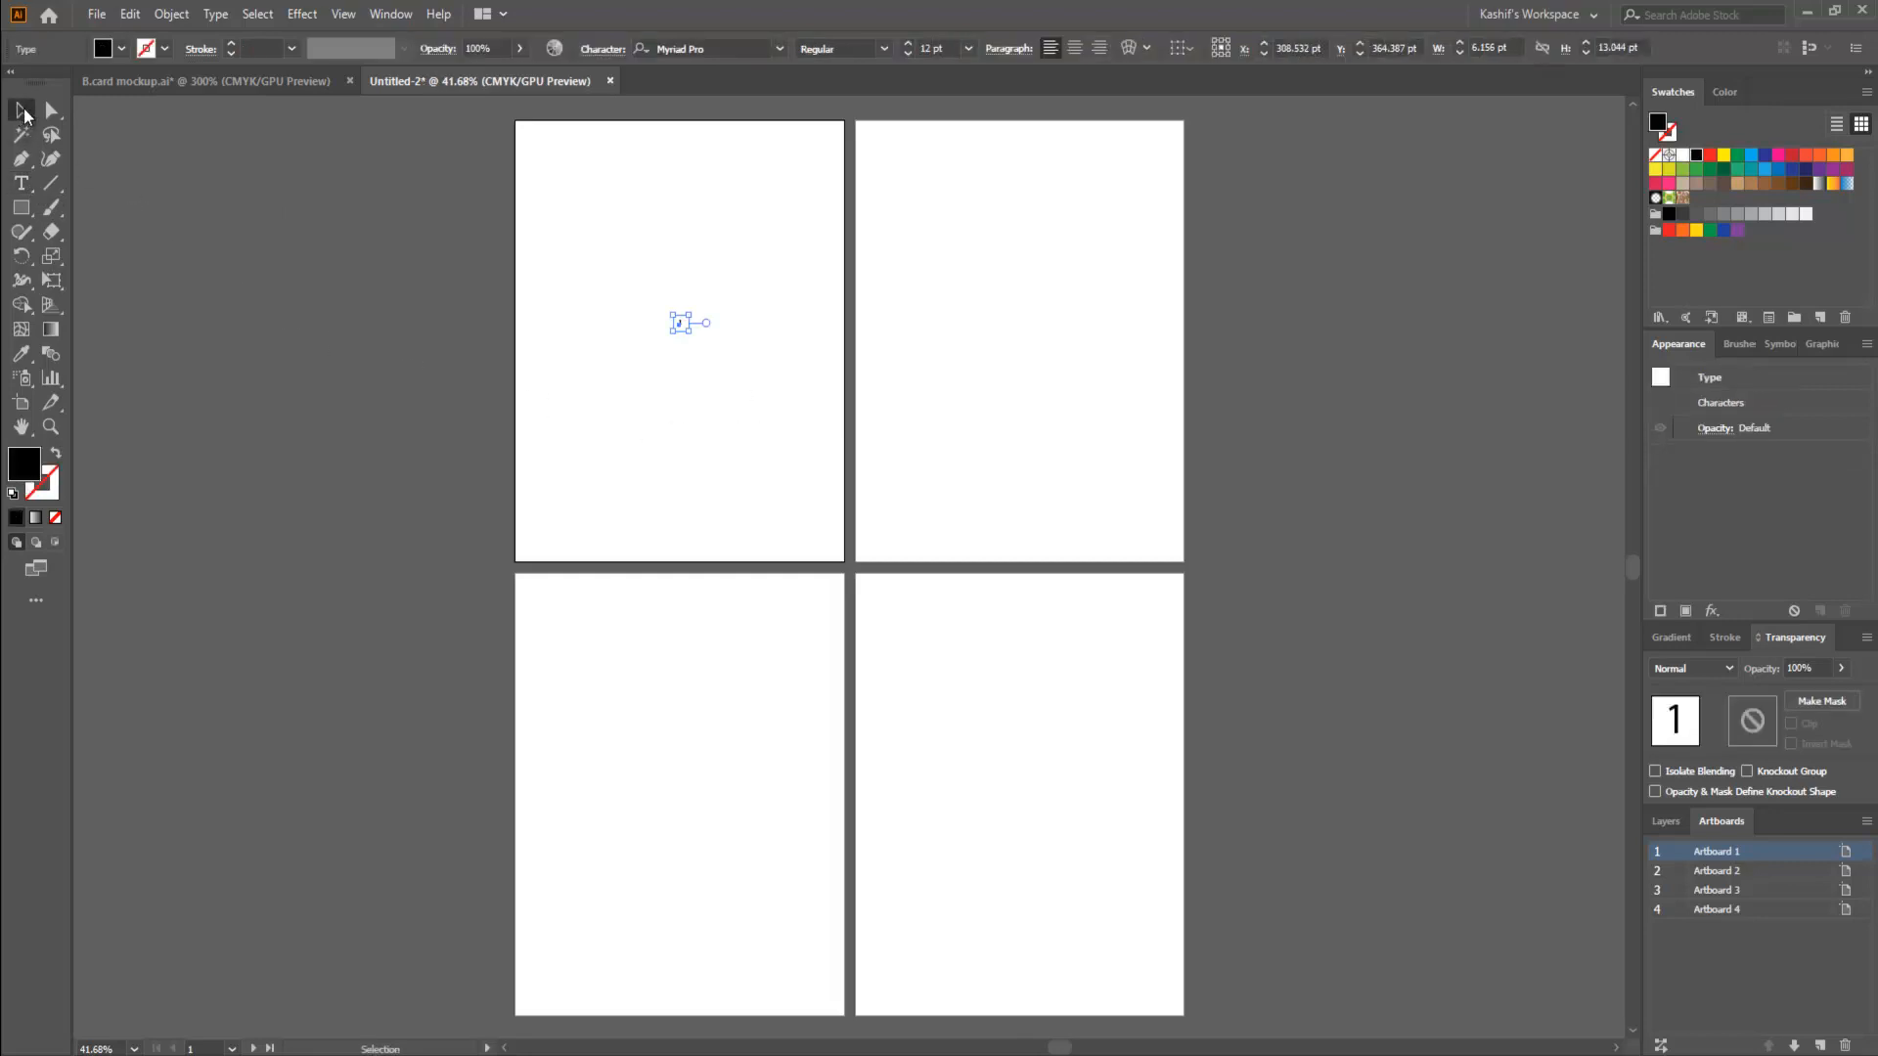
# - Enlarge the number 1 to about 276 pt and place a copy reading "2" on the second artboard
pyautogui.moveTo(689, 332); pyautogui.dragTo(1032, 339)
pyautogui.press('t')
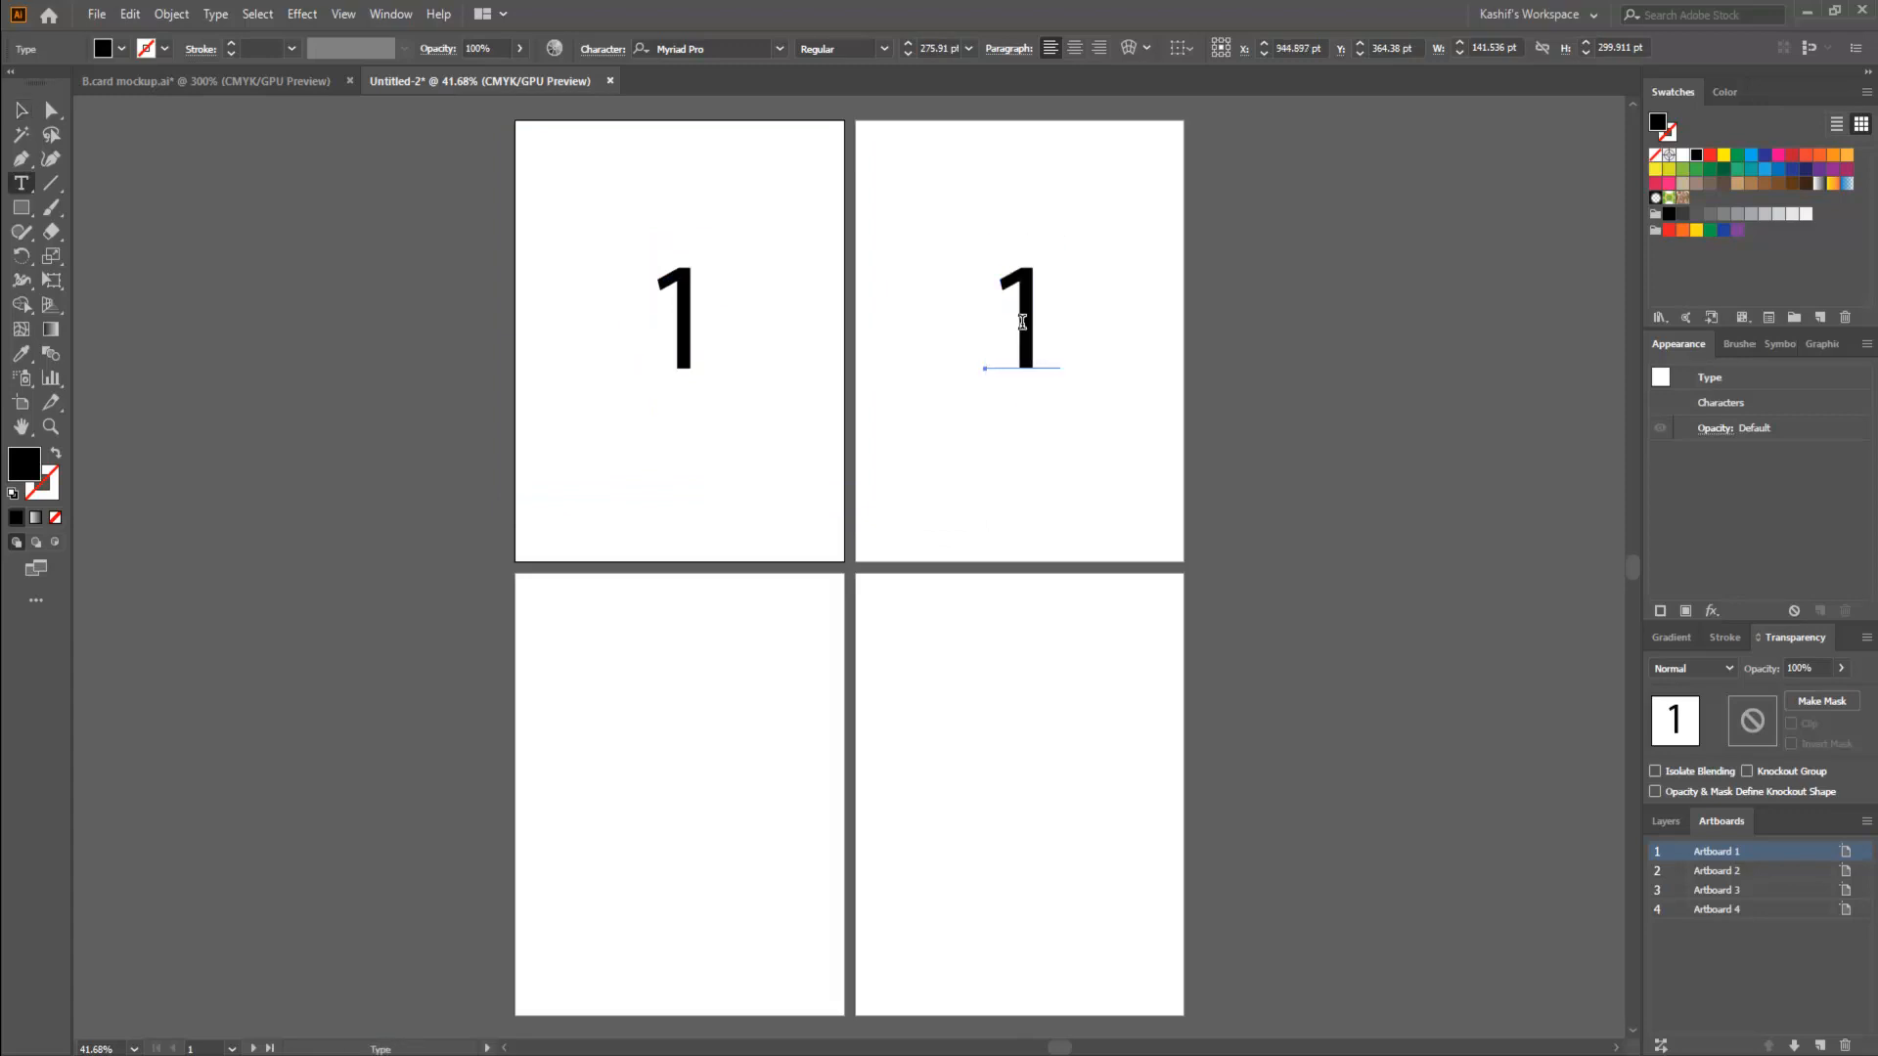
pyautogui.doubleClick(1022, 322)
pyautogui.write('2')
pyautogui.click(21, 110)
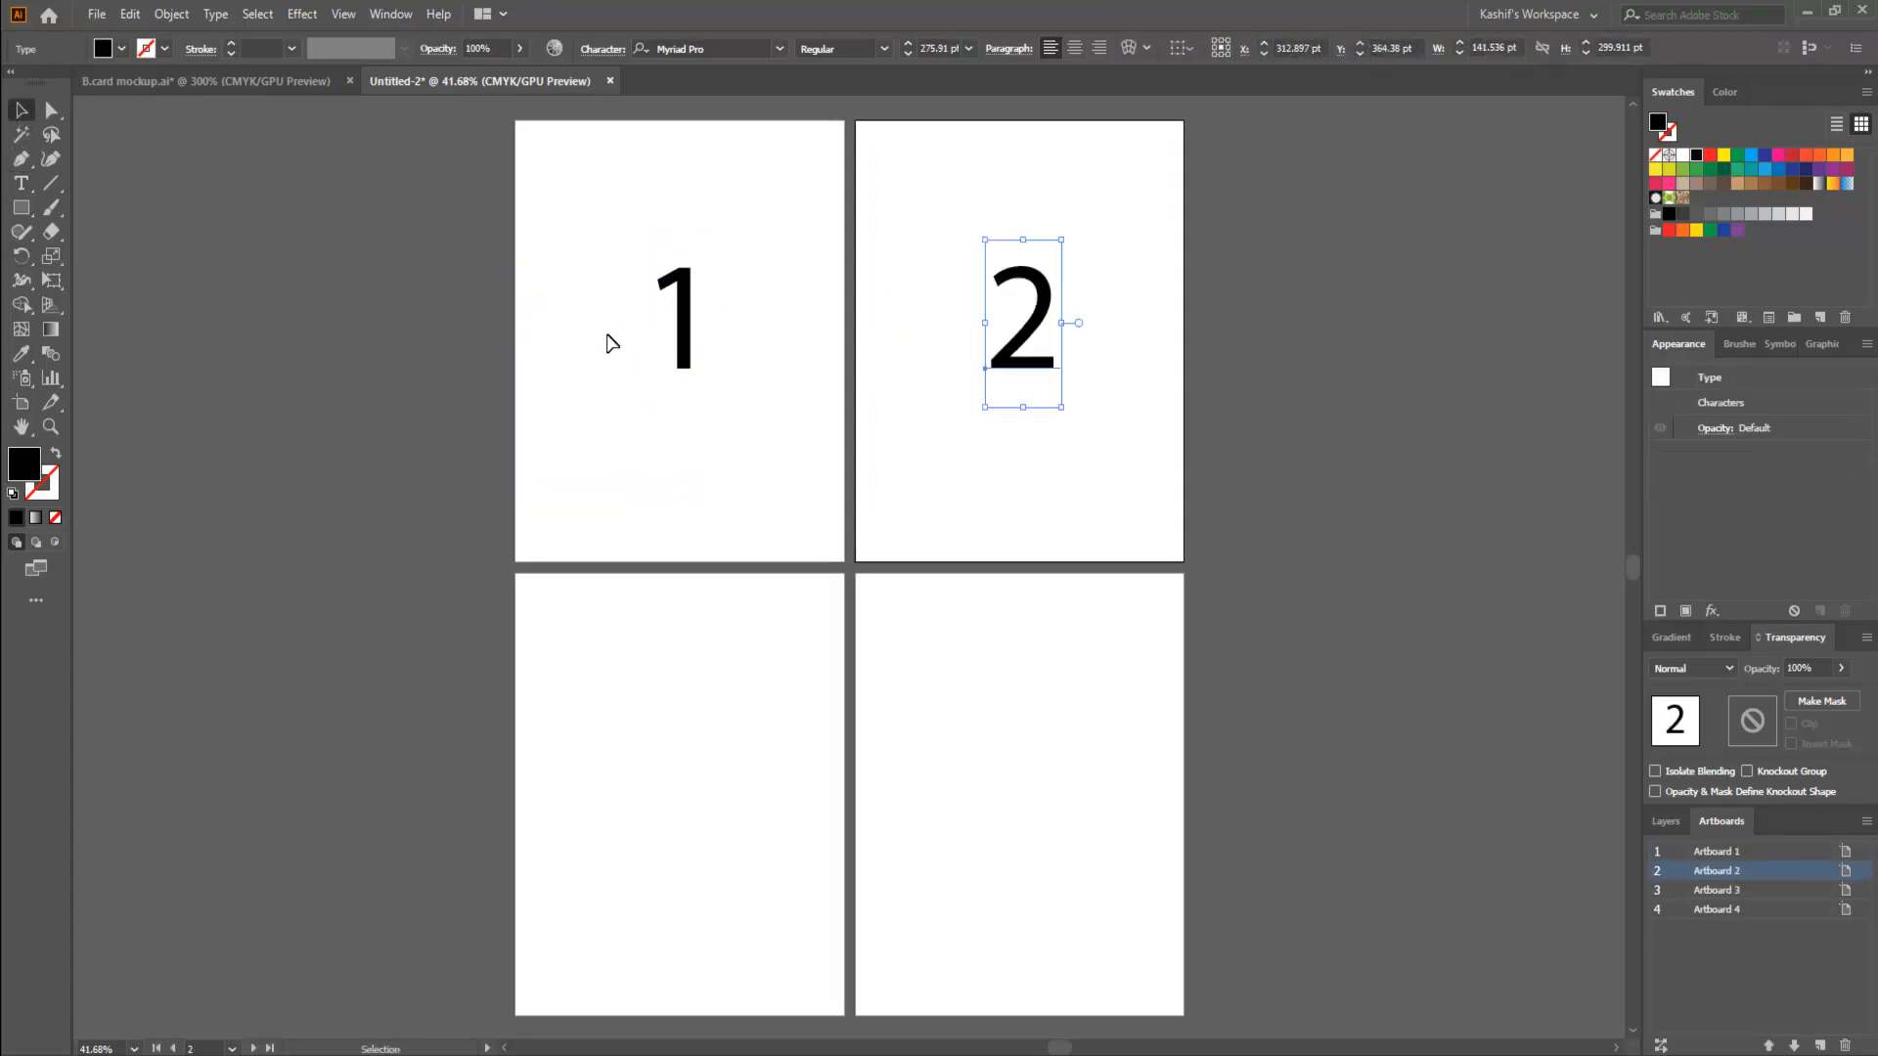
# - Copy the number 1 straight down to the third artboard and change the copy's text to "3"
pyautogui.click(684, 337)
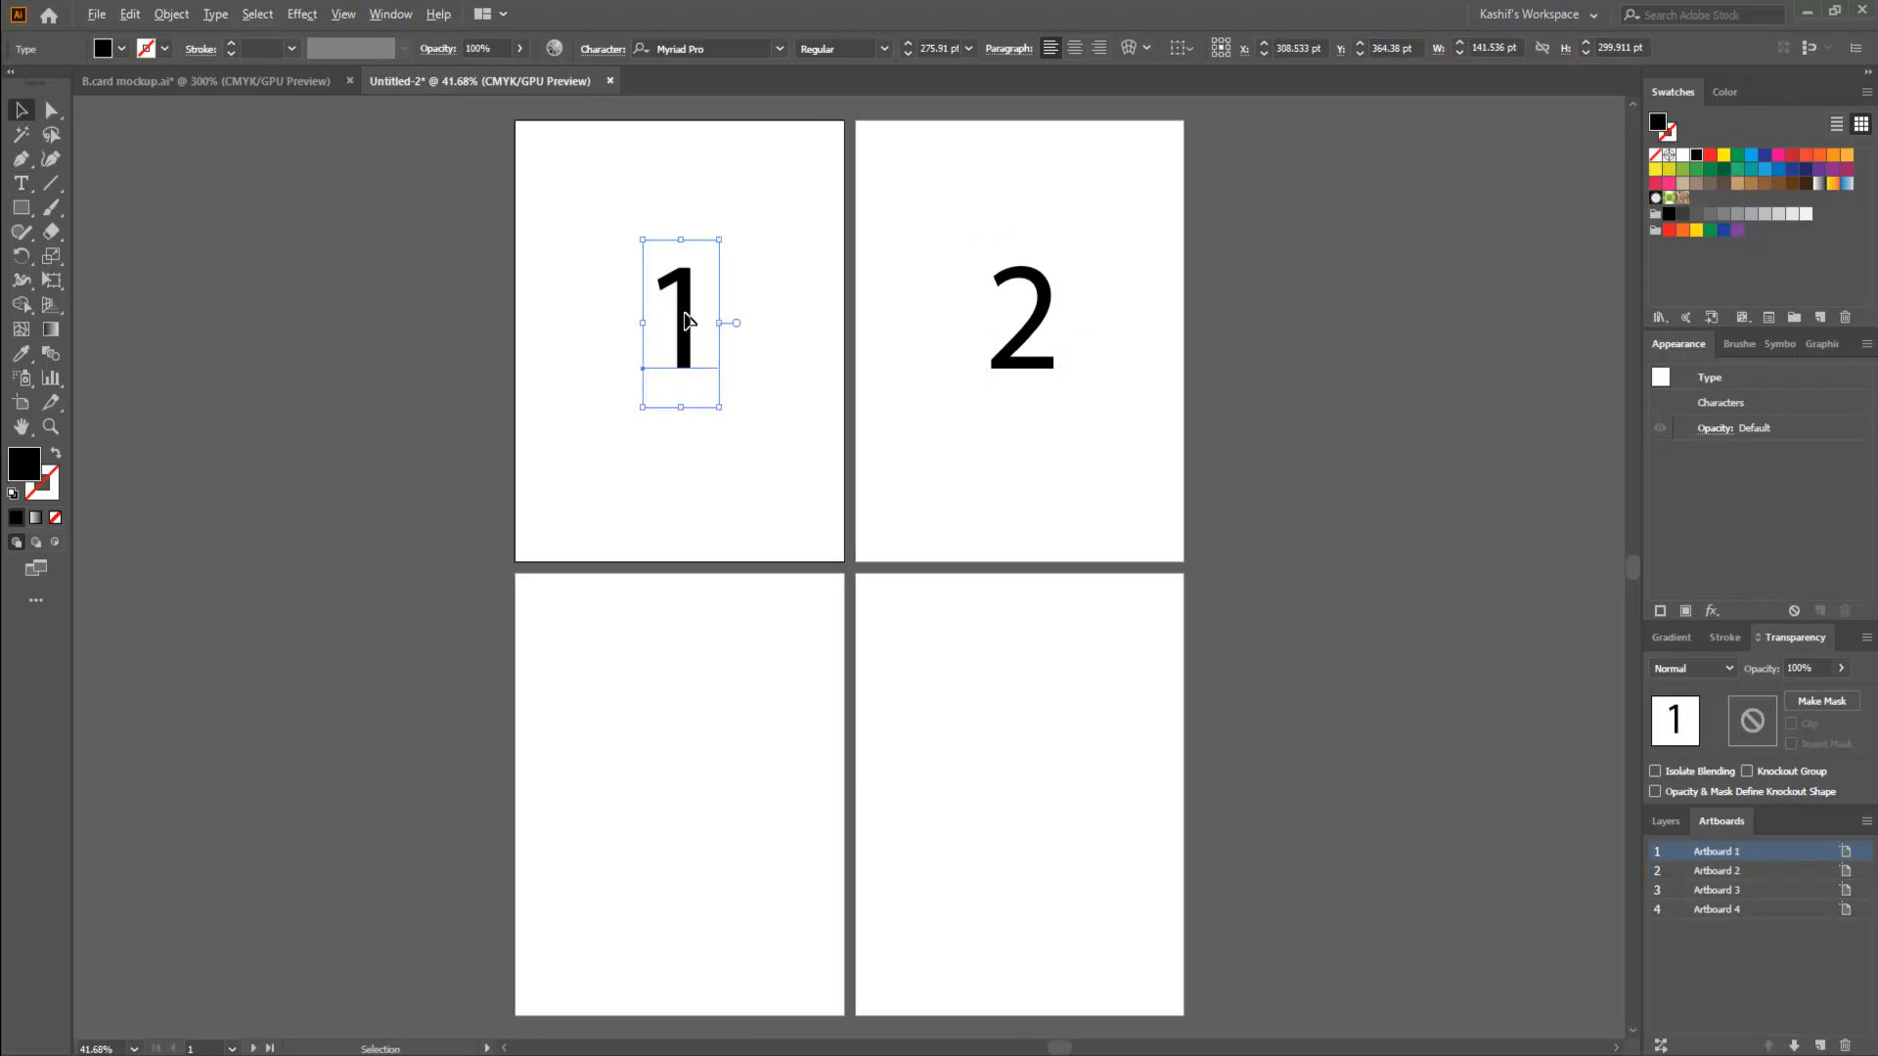
pyautogui.moveTo(688, 318); pyautogui.dragTo(693, 794)
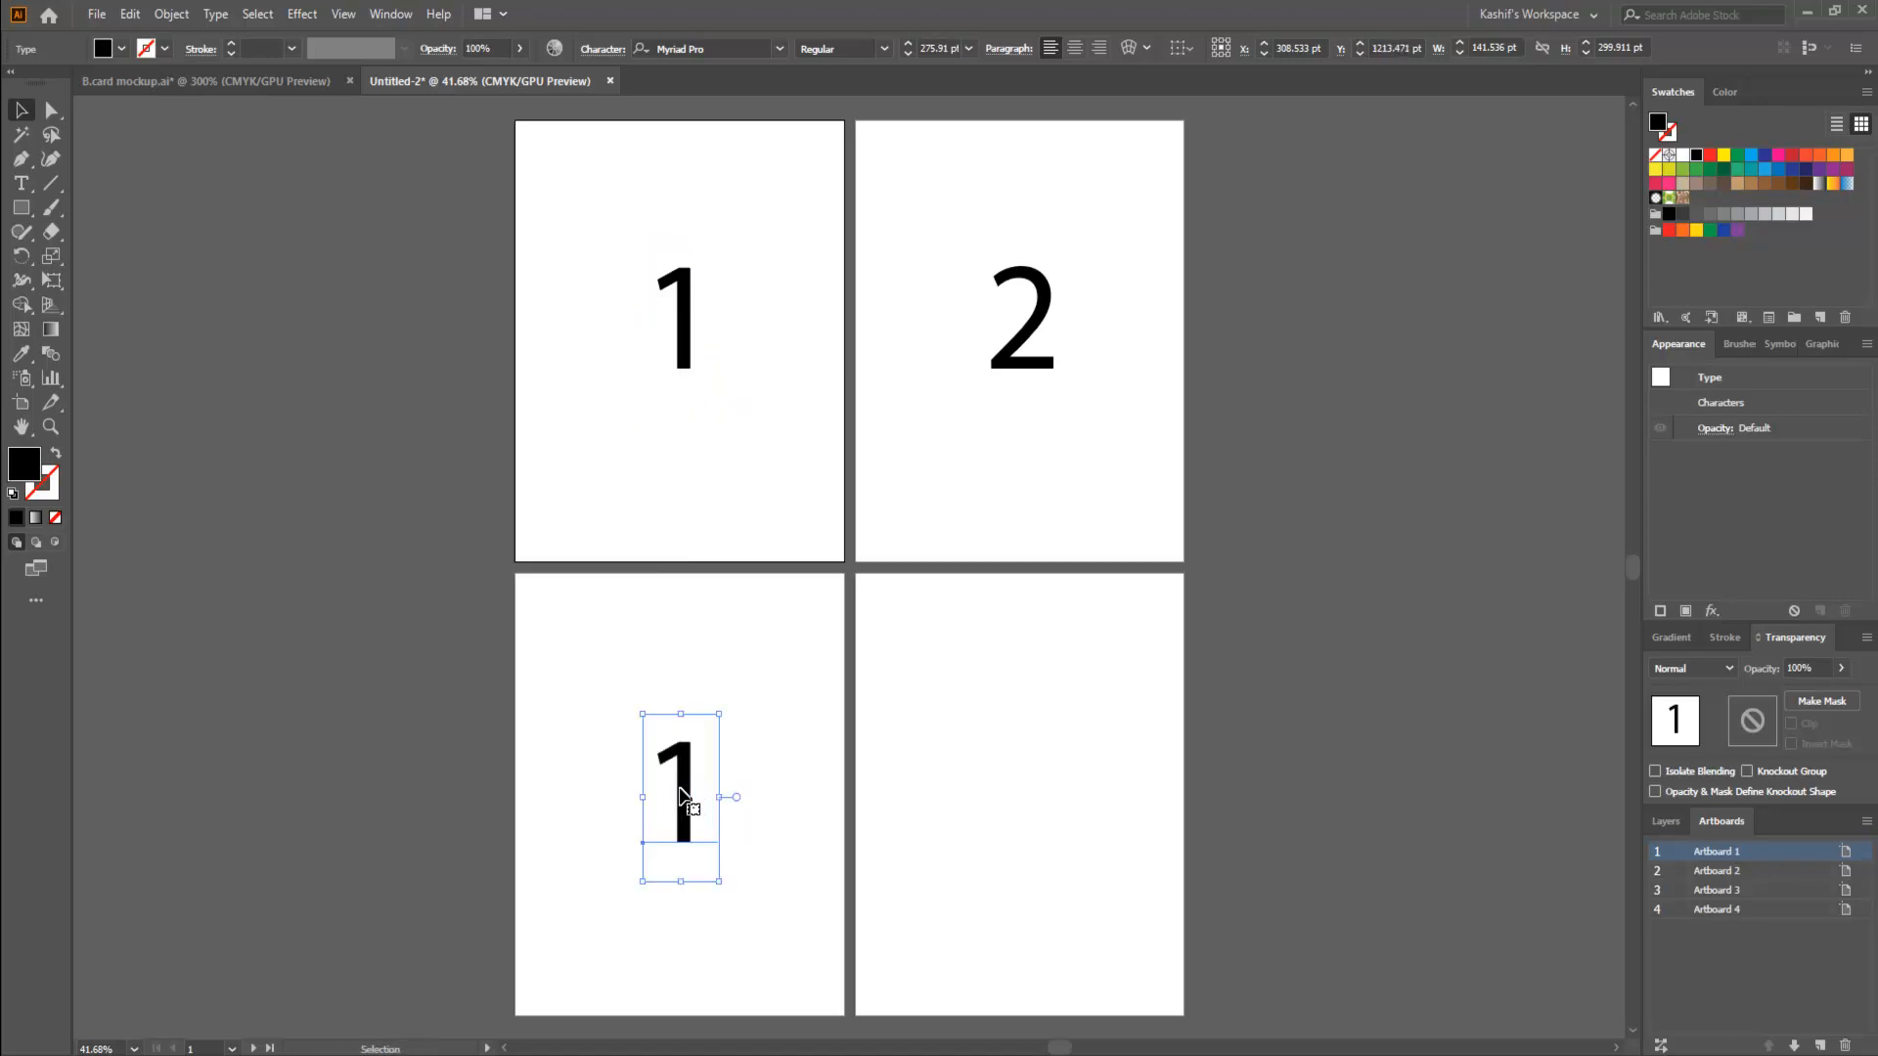
pyautogui.doubleClick(692, 794)
pyautogui.doubleClick(693, 778)
pyautogui.write('3')
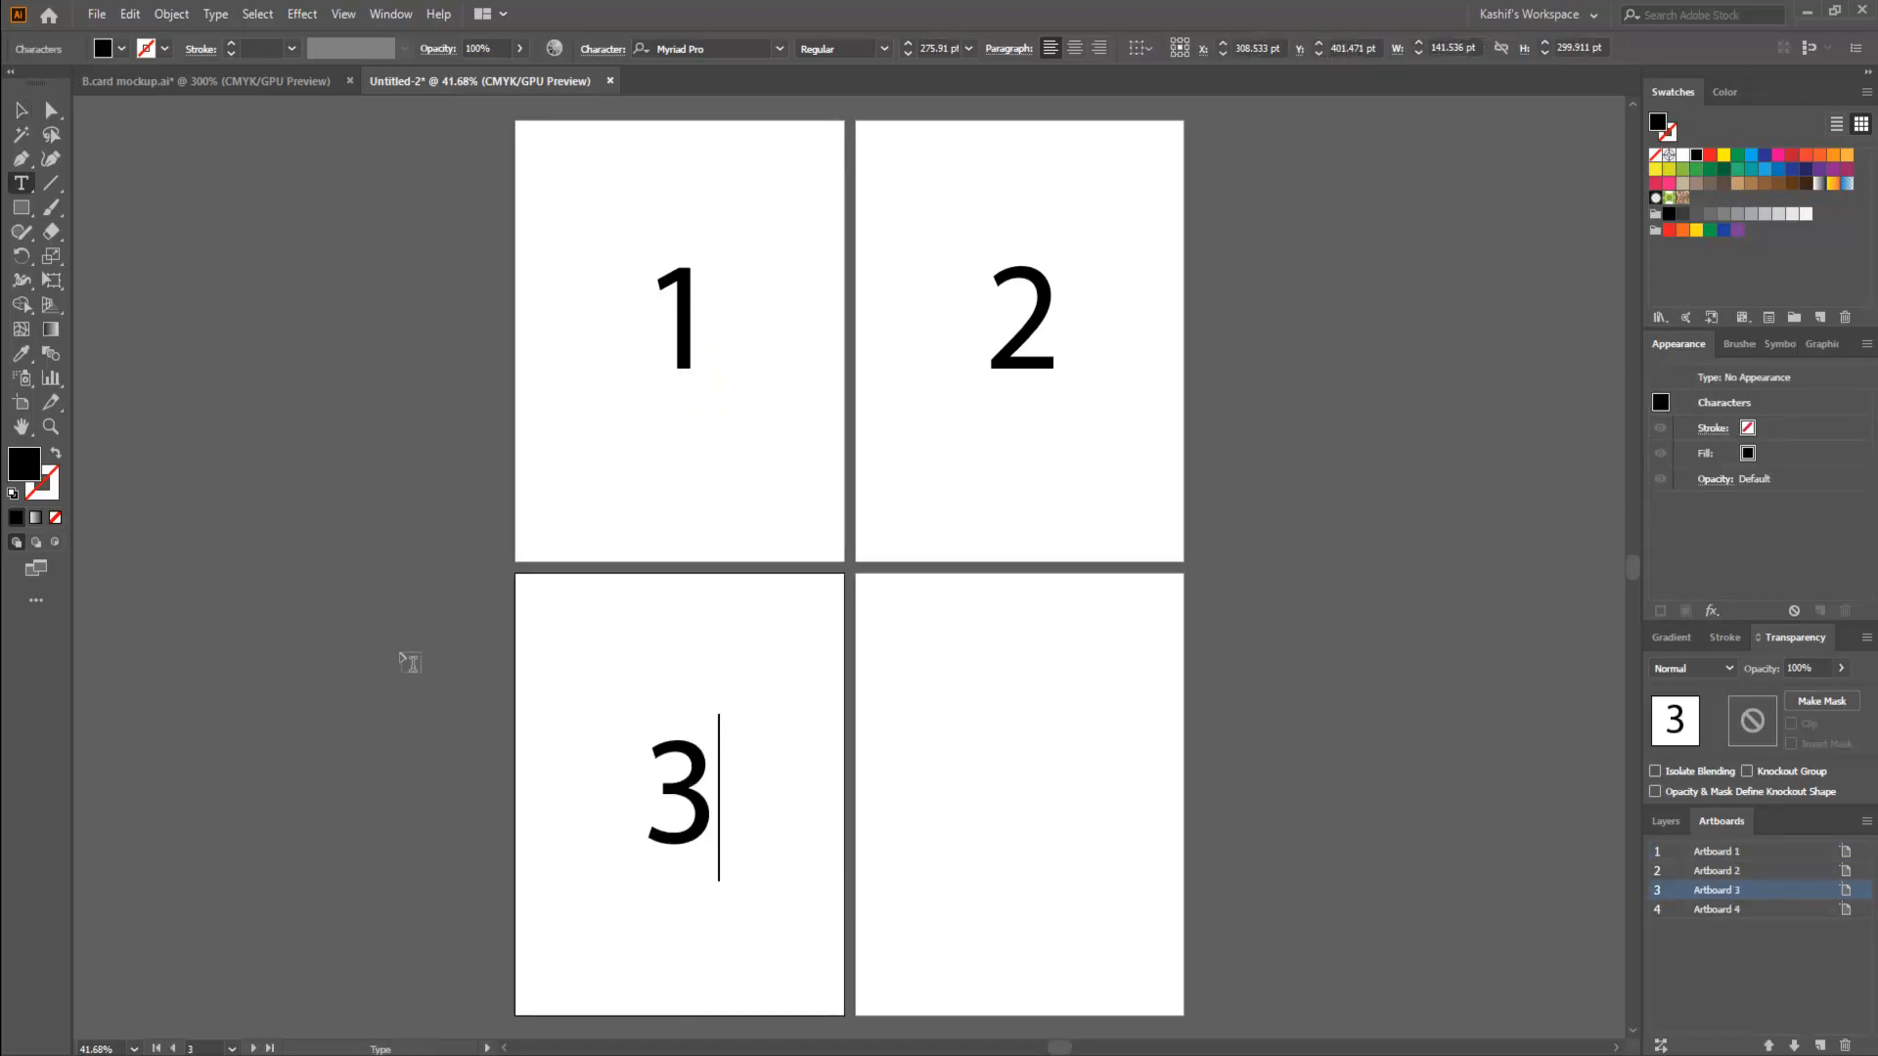
pyautogui.click(20, 110)
# - Copy the number 3 across to the fourth artboard, change its text to "4" and deselect it
pyautogui.moveTo(709, 803); pyautogui.dragTo(1040, 797)
pyautogui.doubleClick(1007, 782)
pyautogui.doubleClick(1046, 786)
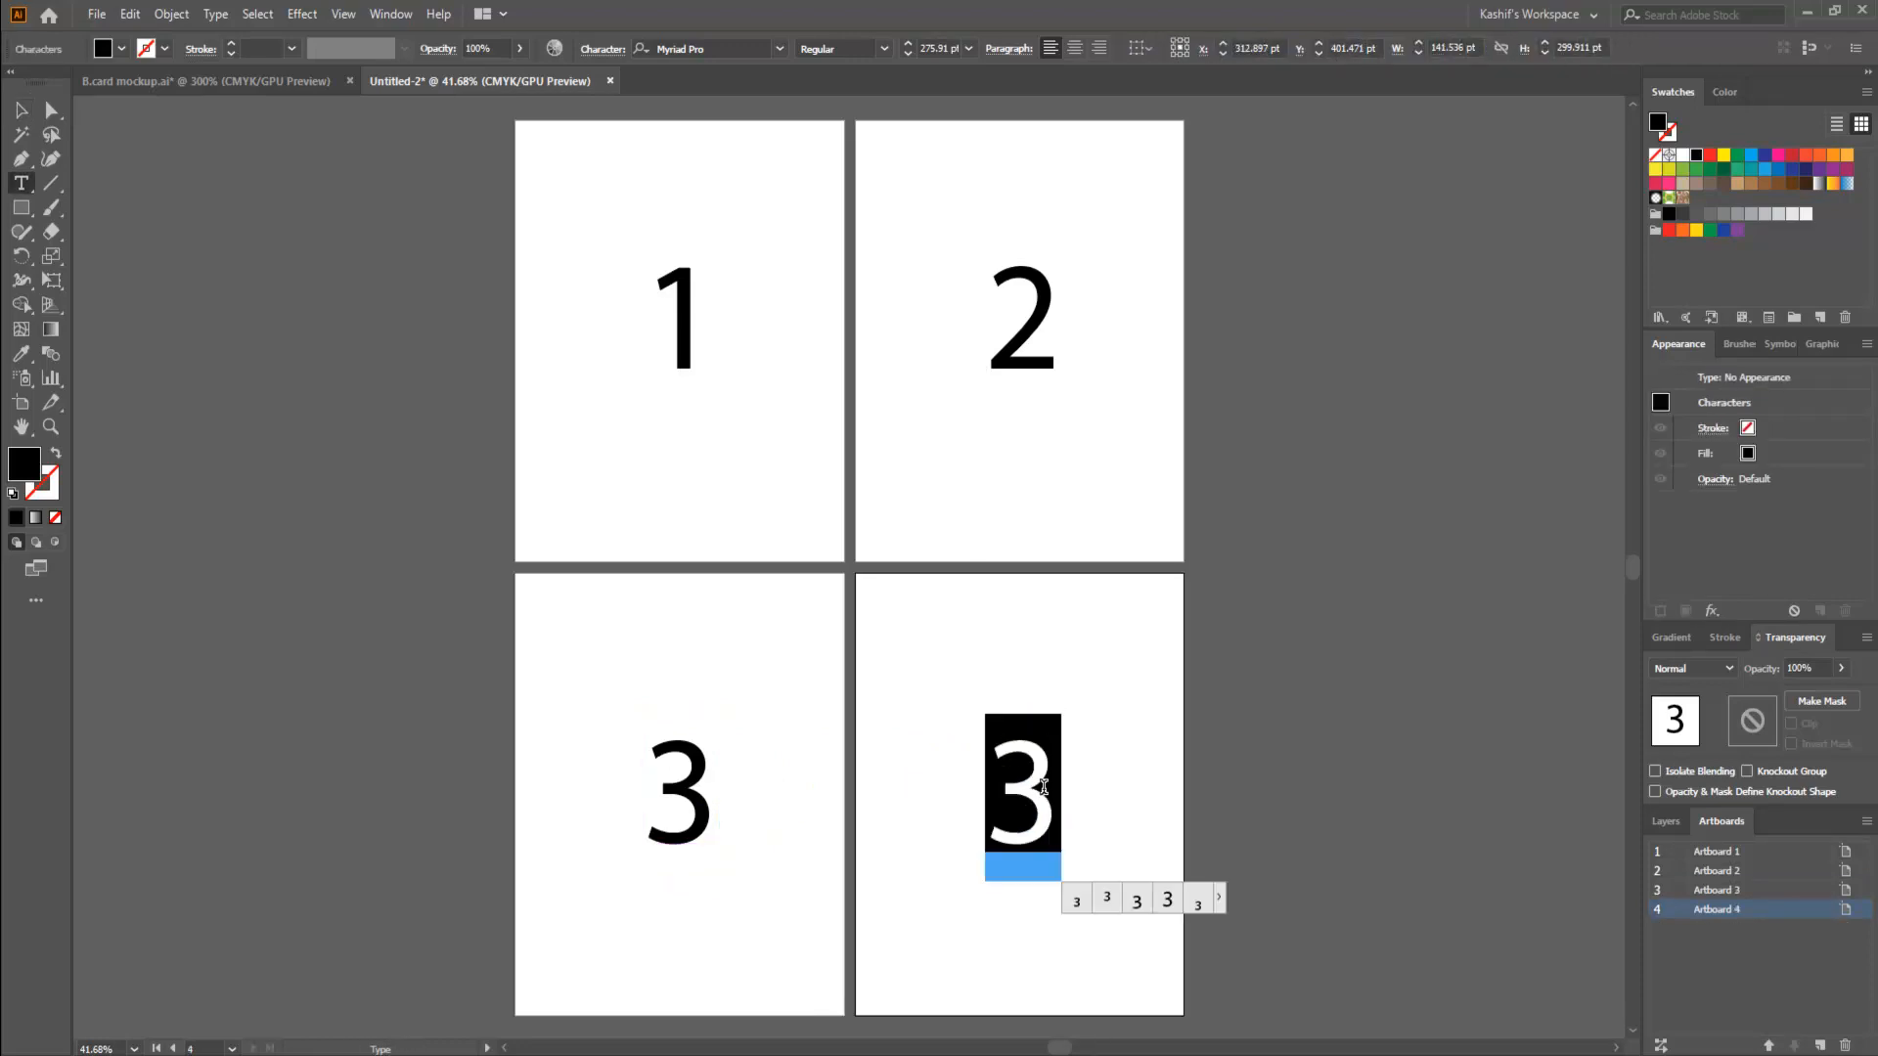
pyautogui.write('4')
pyautogui.click(20, 110)
pyautogui.click(368, 406)
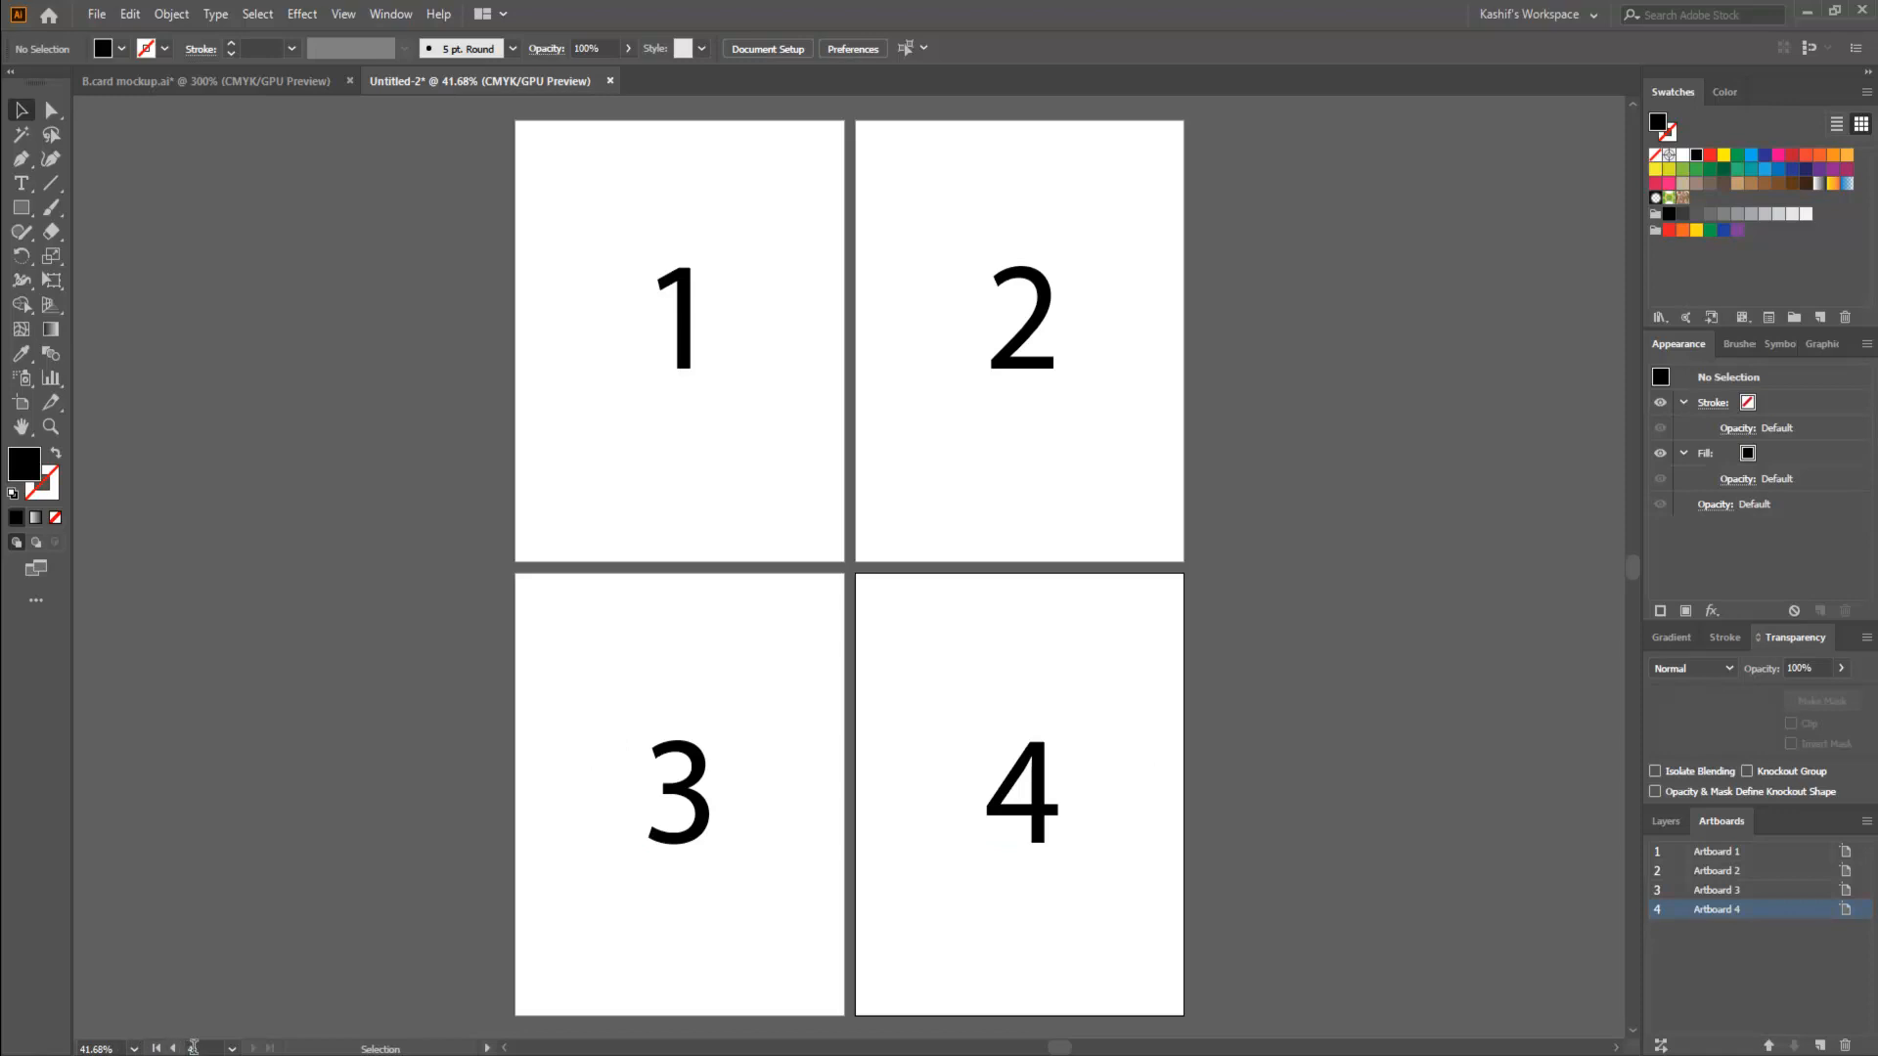
# - Go to artboards 1, 2, 3 and 4 one after another using the artboard navigation
pyautogui.scroll(2, 665, 300)
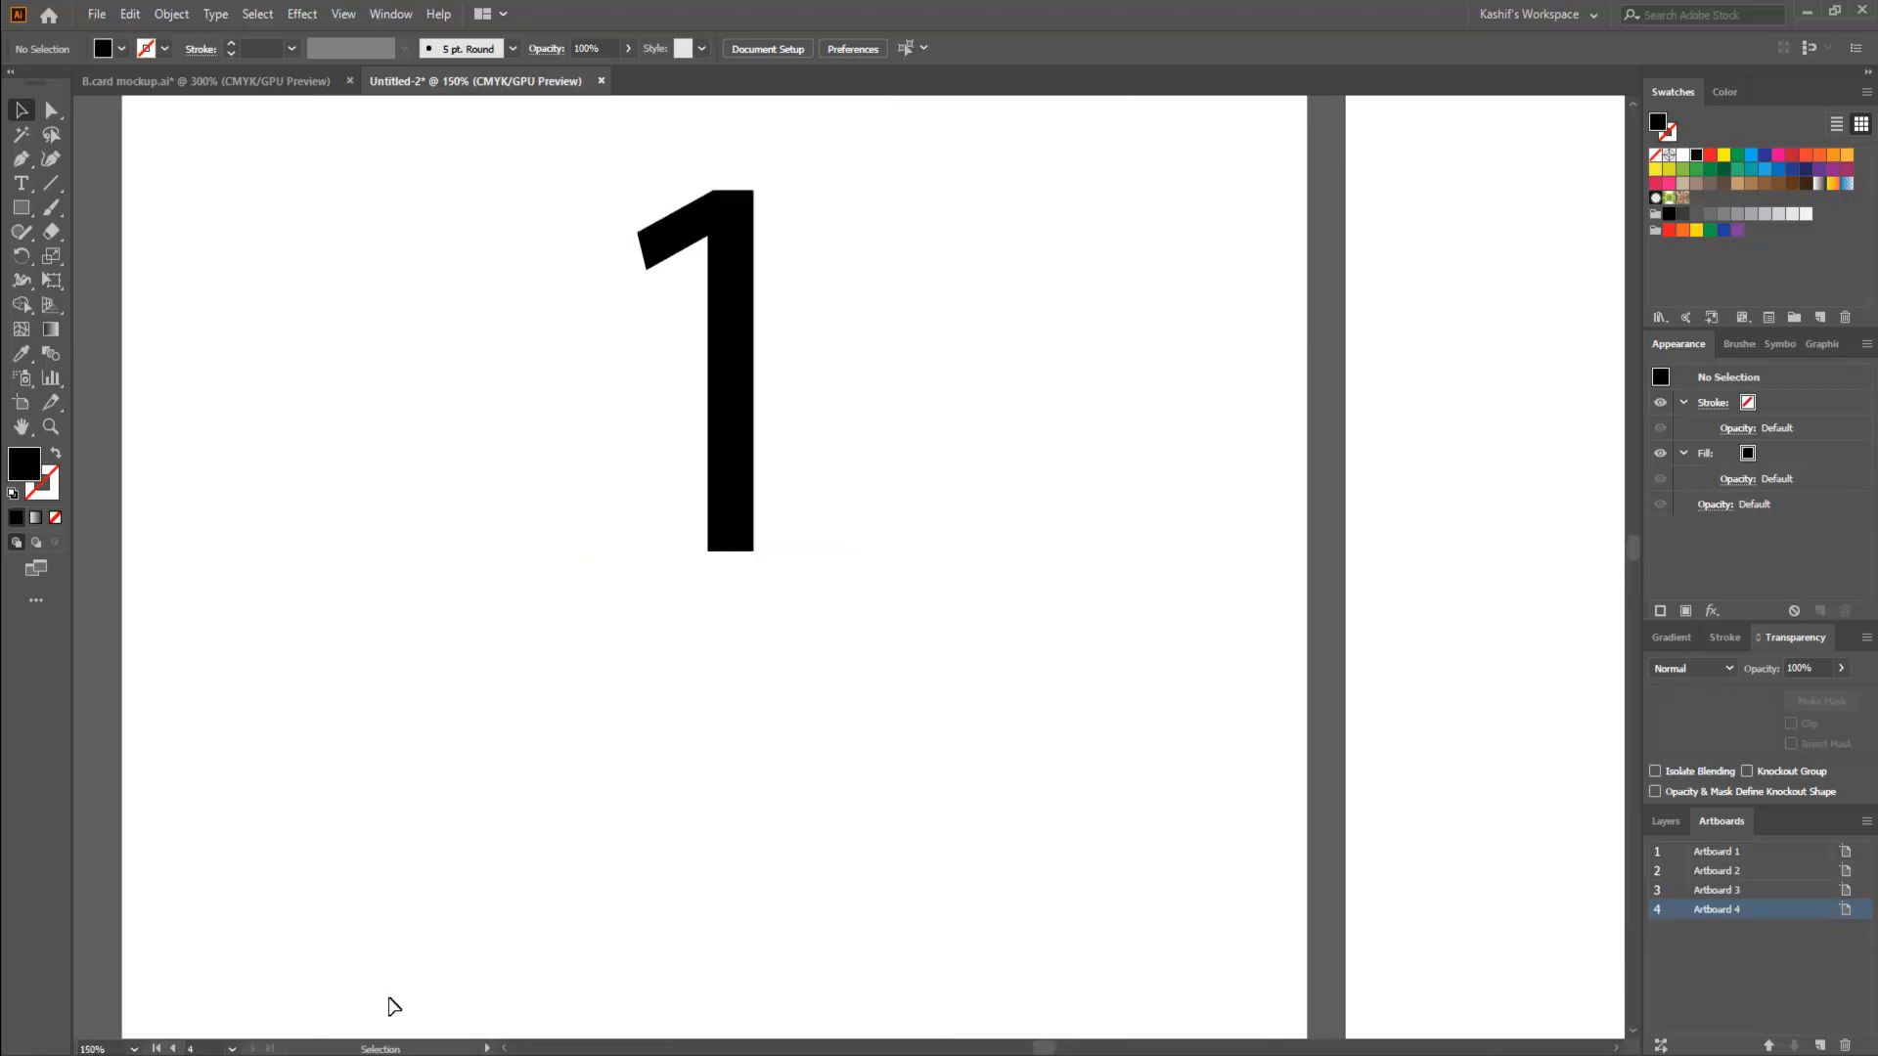
pyautogui.scroll(-5, 513, 697)
pyautogui.scroll(3, 370, 891)
pyautogui.moveTo(698, 802); pyautogui.dragTo(596, 851)
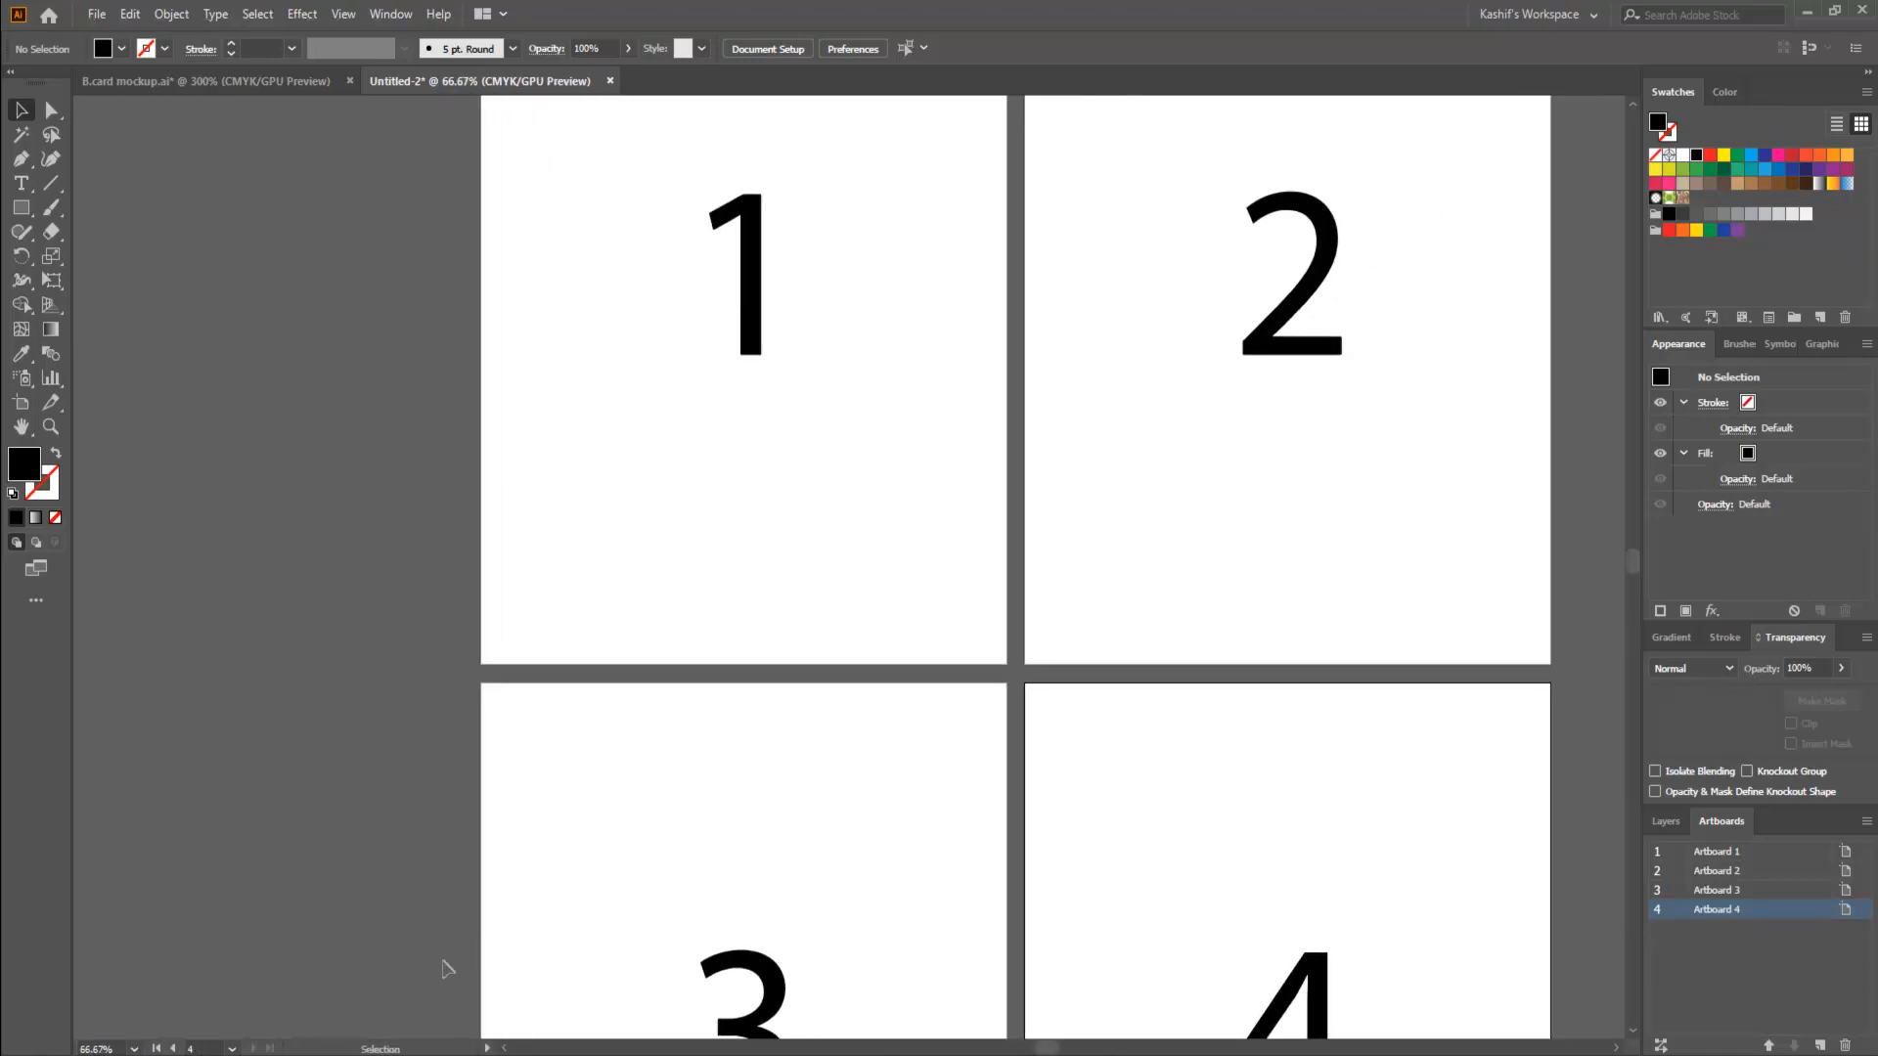
pyautogui.click(232, 1050)
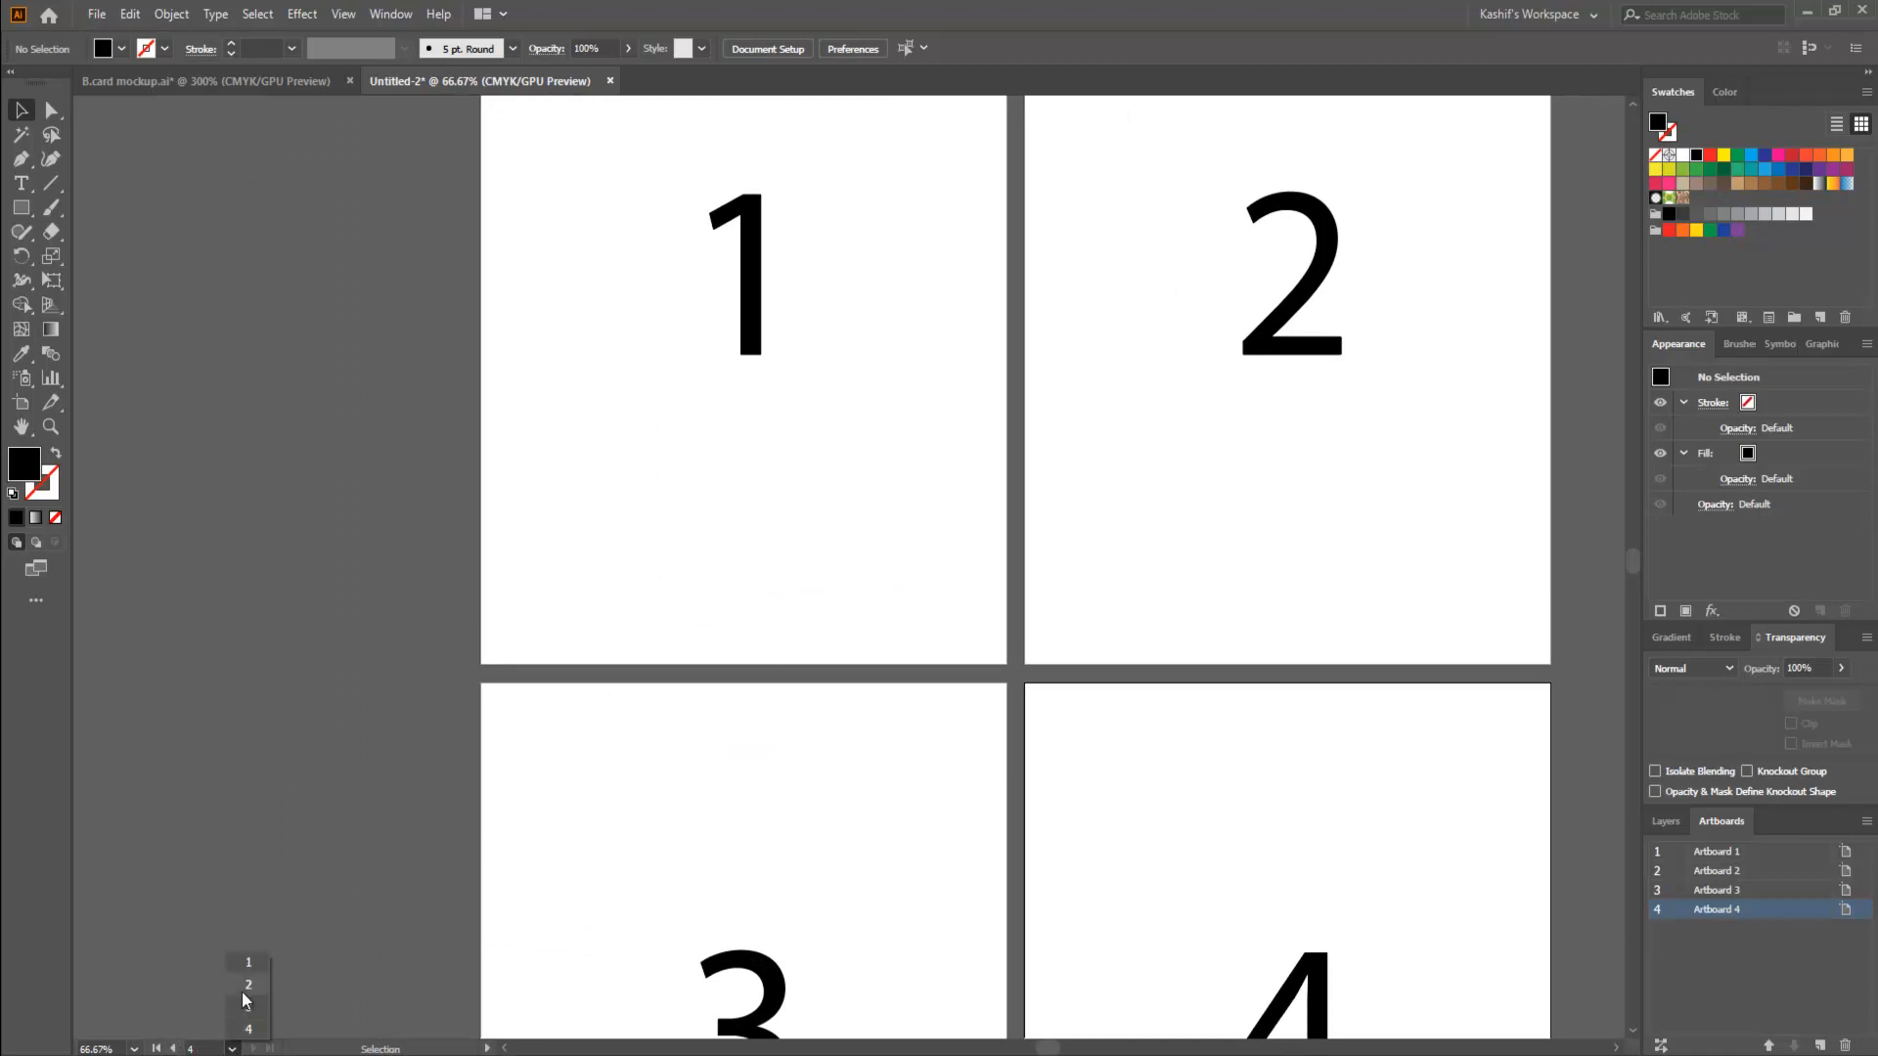
pyautogui.click(243, 961)
pyautogui.click(232, 1050)
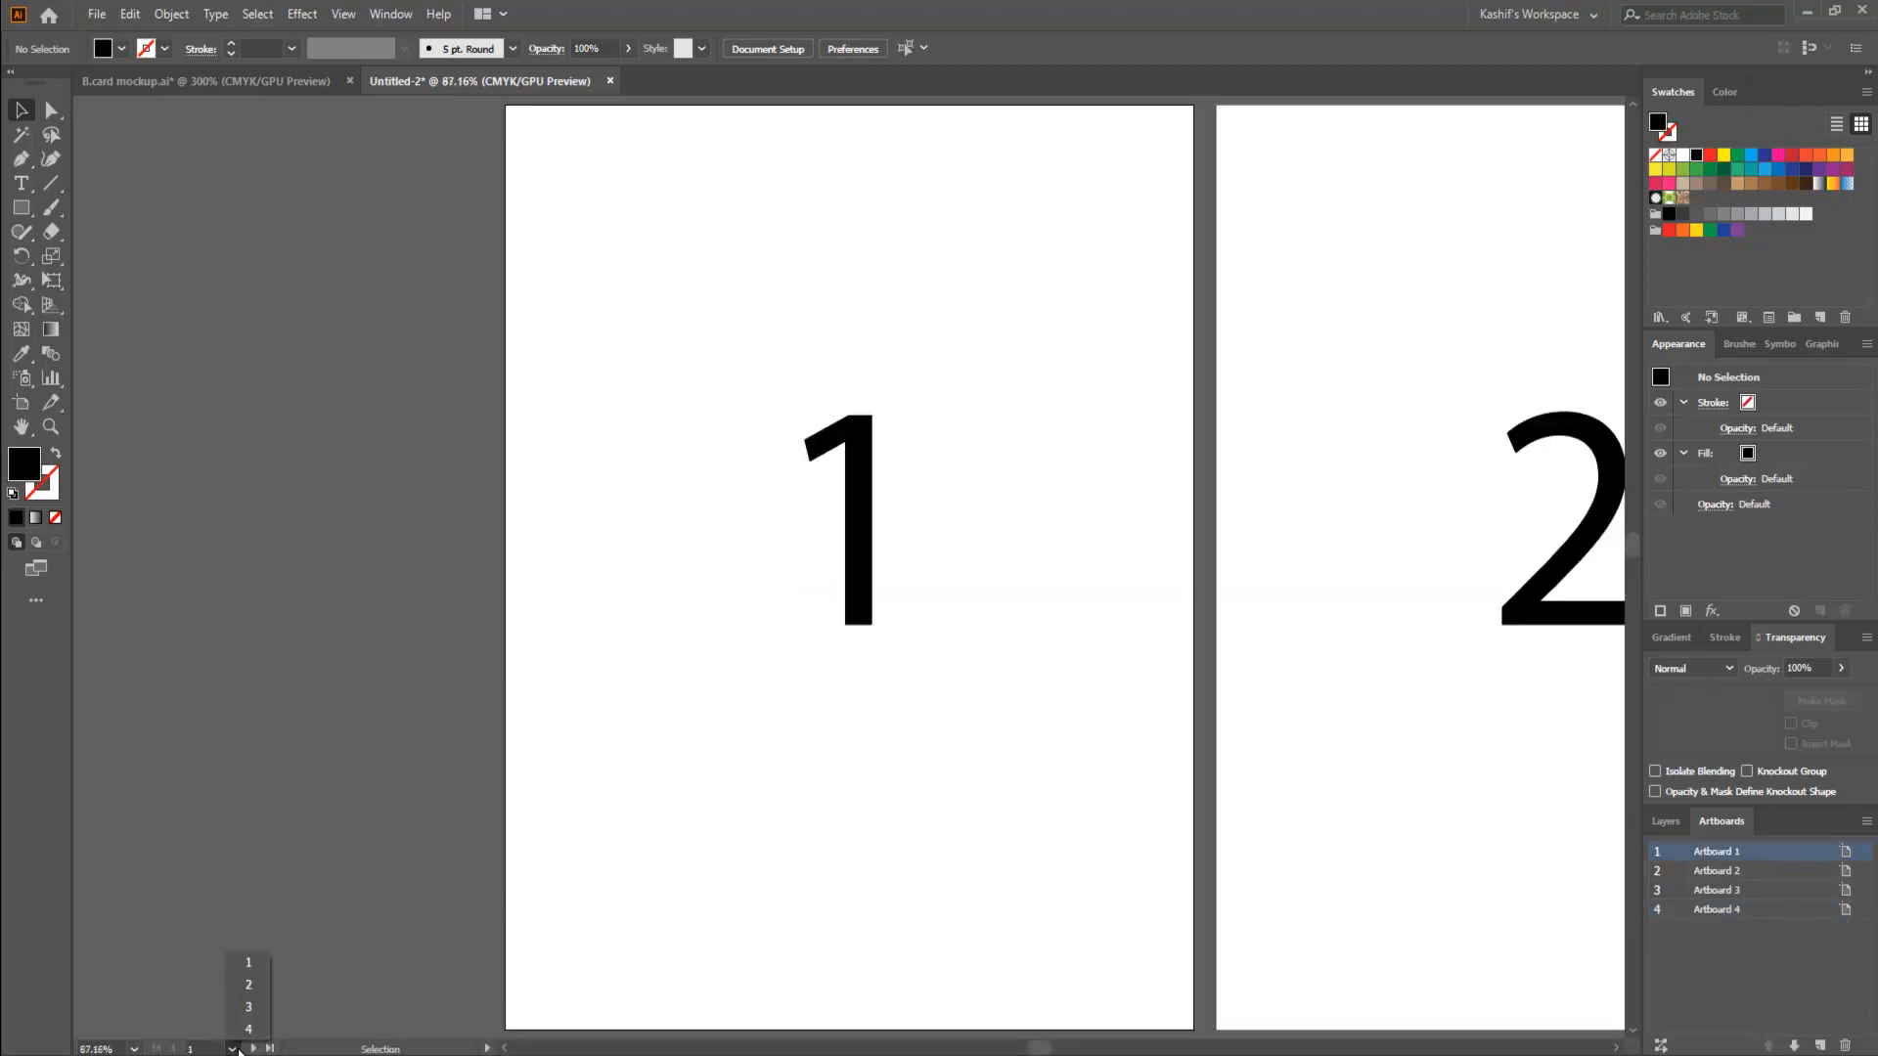
pyautogui.click(249, 984)
pyautogui.click(232, 1049)
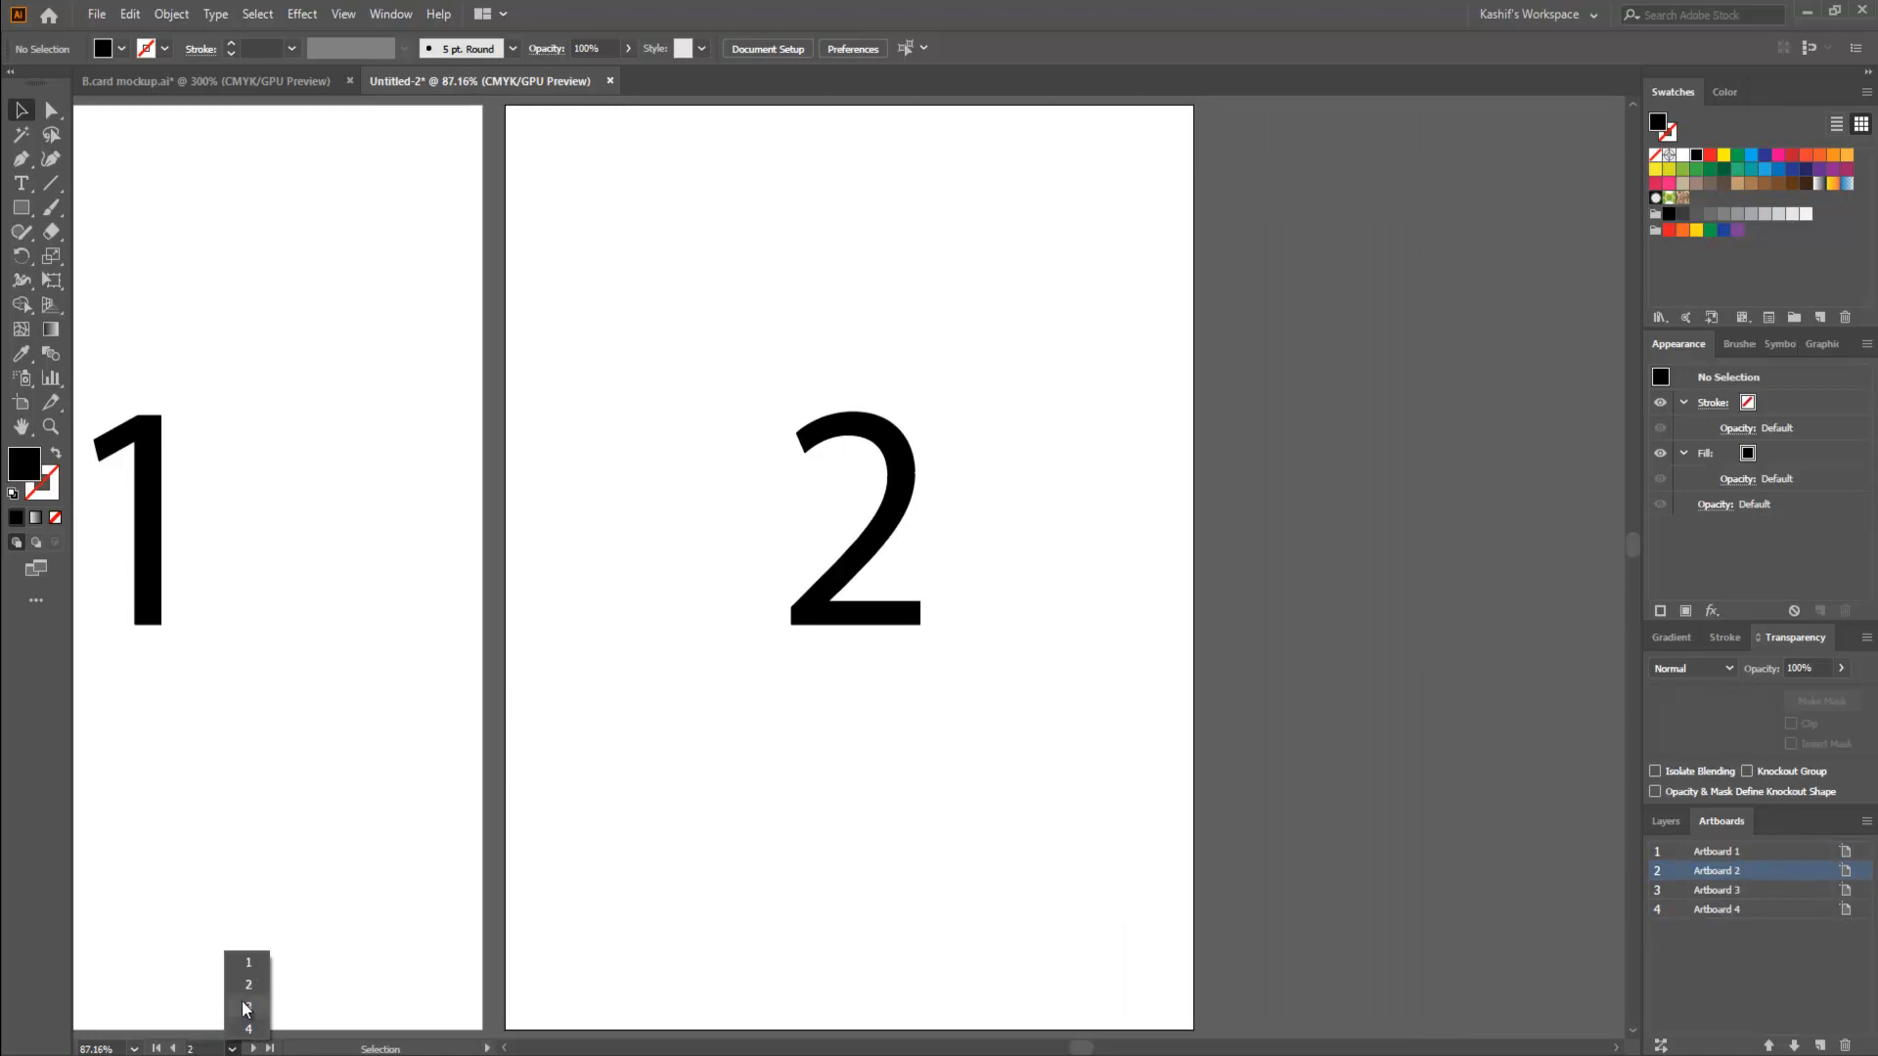
pyautogui.click(249, 1007)
pyautogui.click(235, 1049)
pyautogui.click(248, 1028)
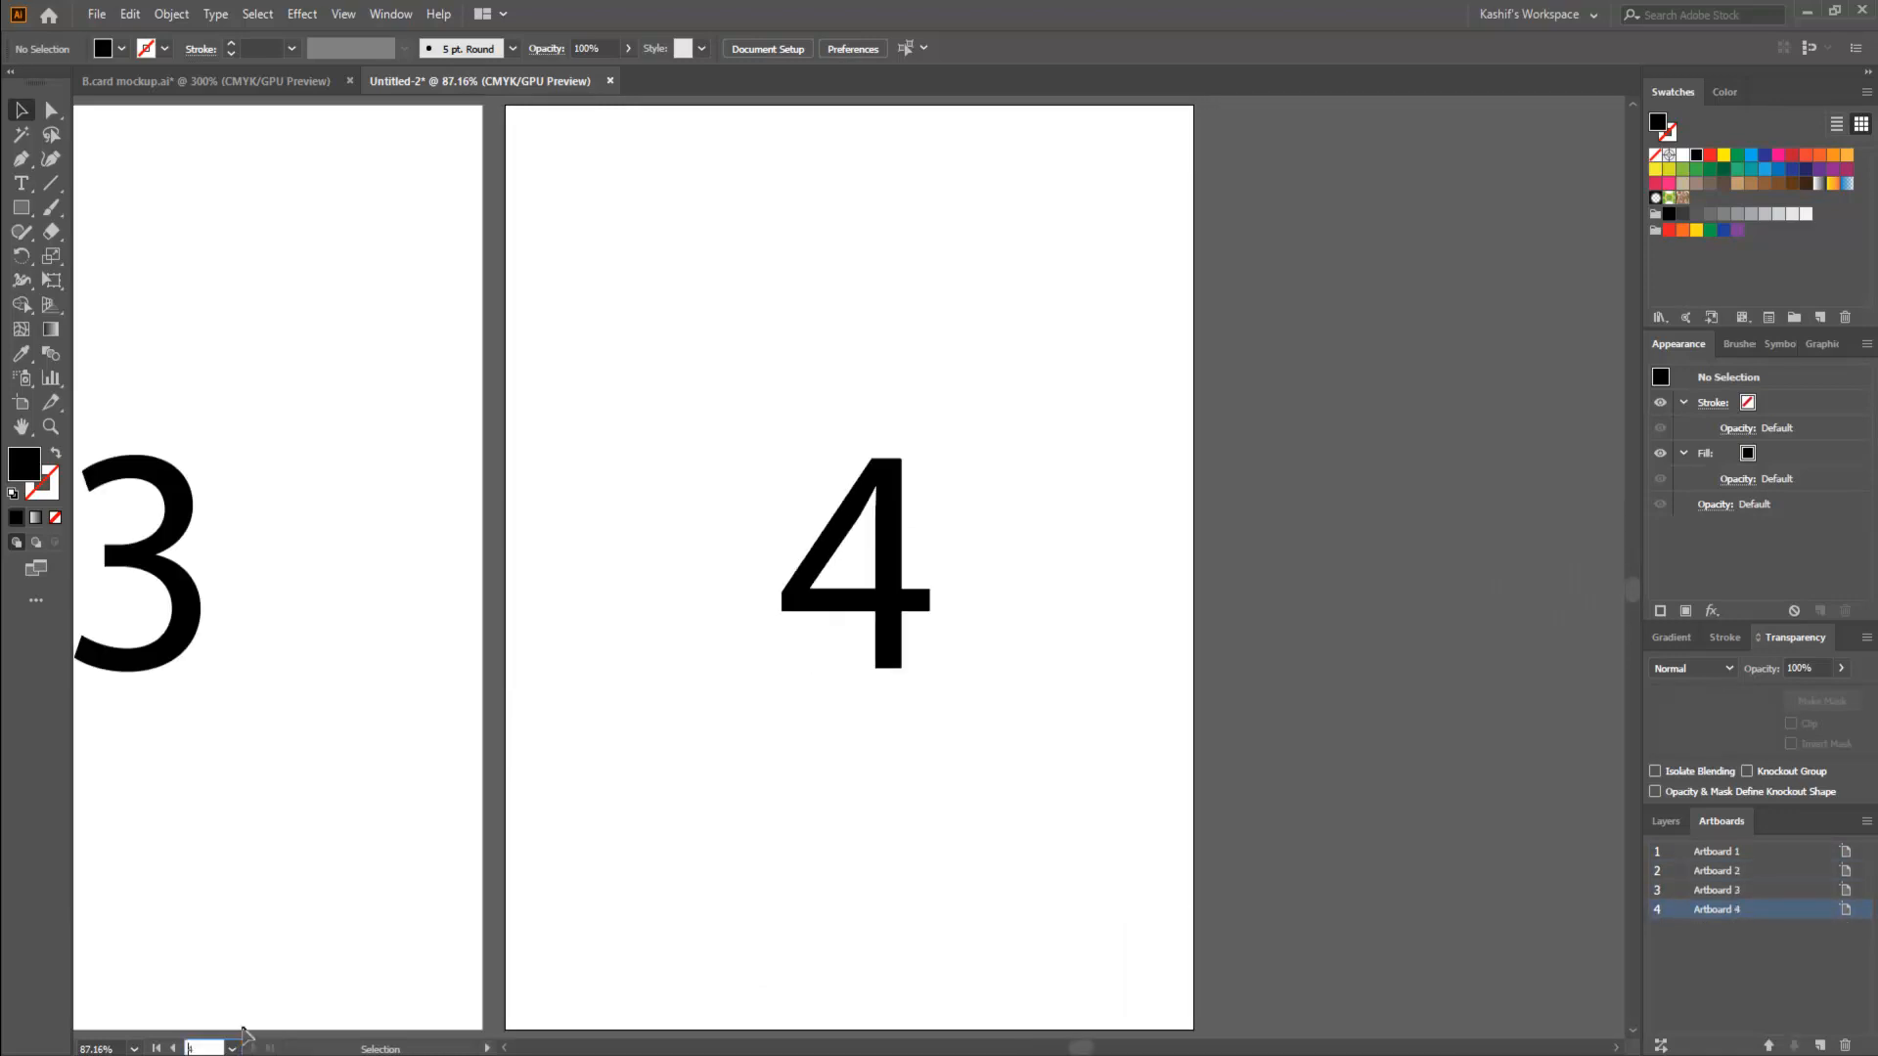
# - Select the numbers on the four artboards in turn to make each artboard the active one
pyautogui.scroll(-1, 665, 839)
pyautogui.scroll(-2, 665, 839)
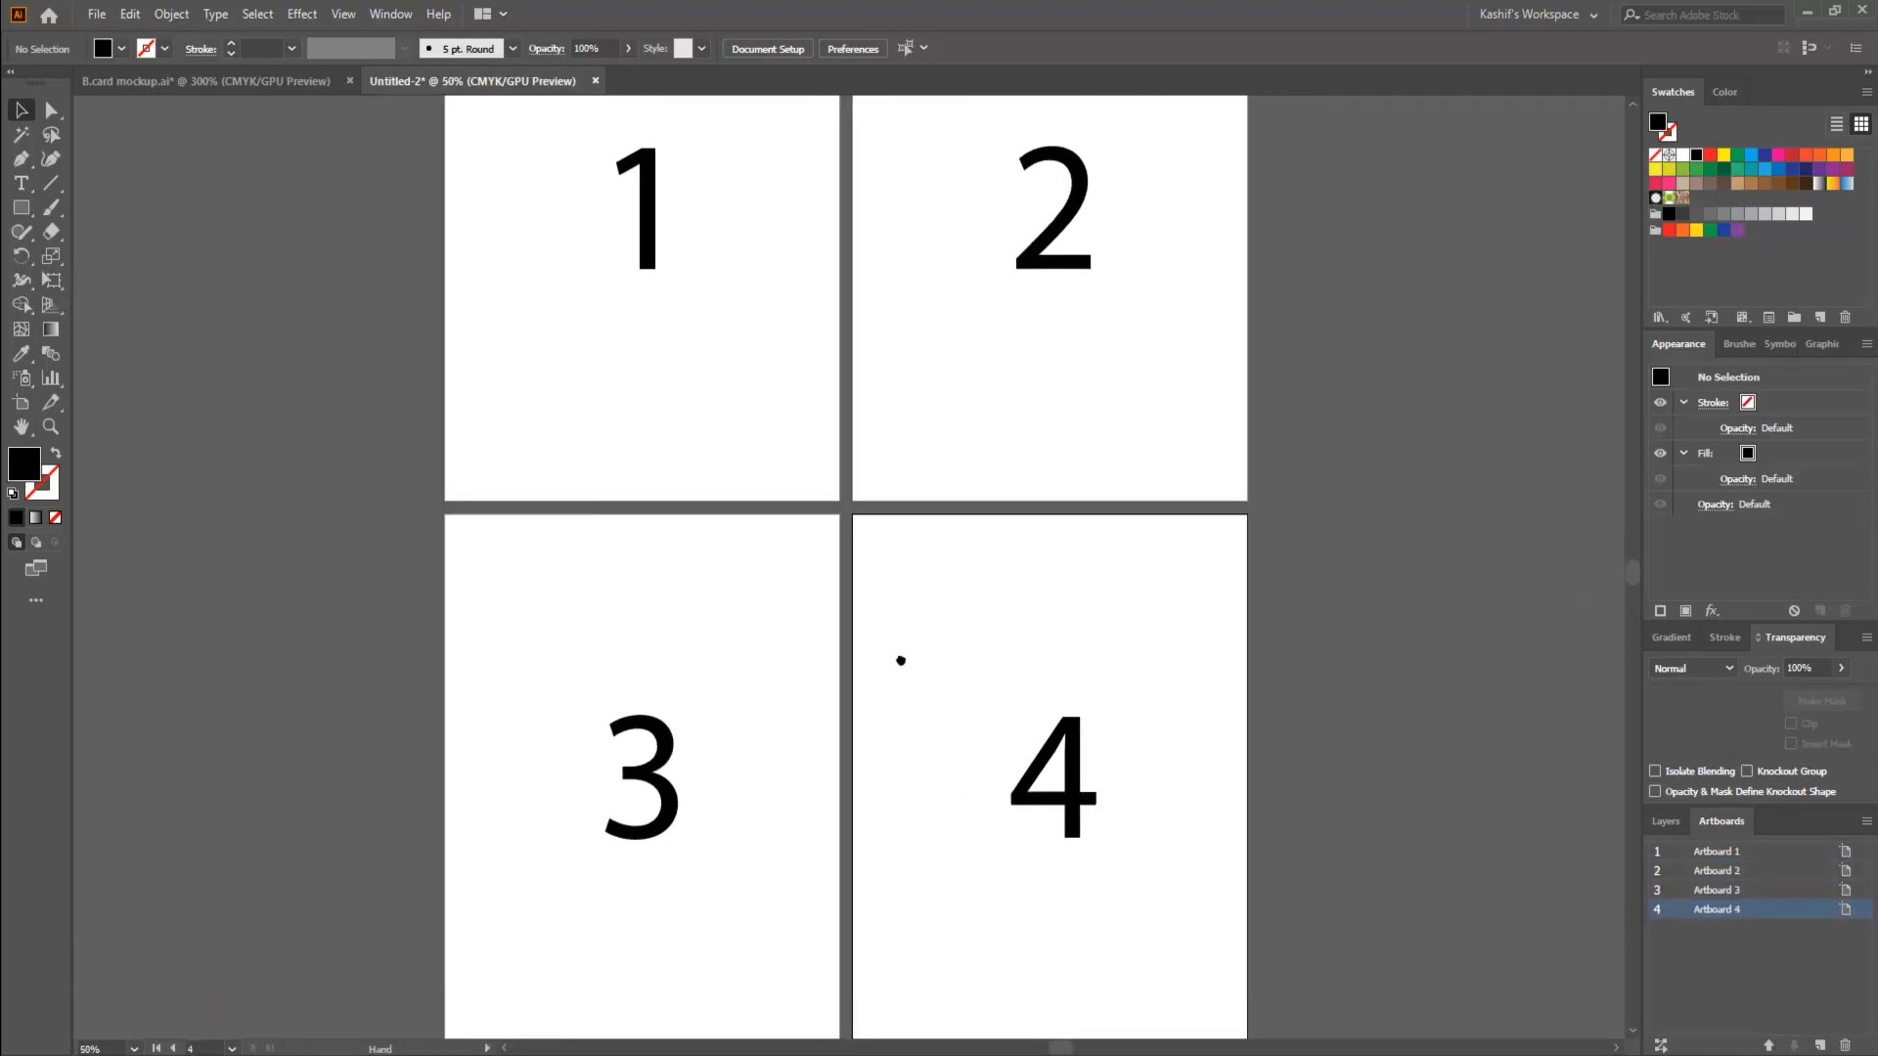
pyautogui.scroll(1, 883, 688)
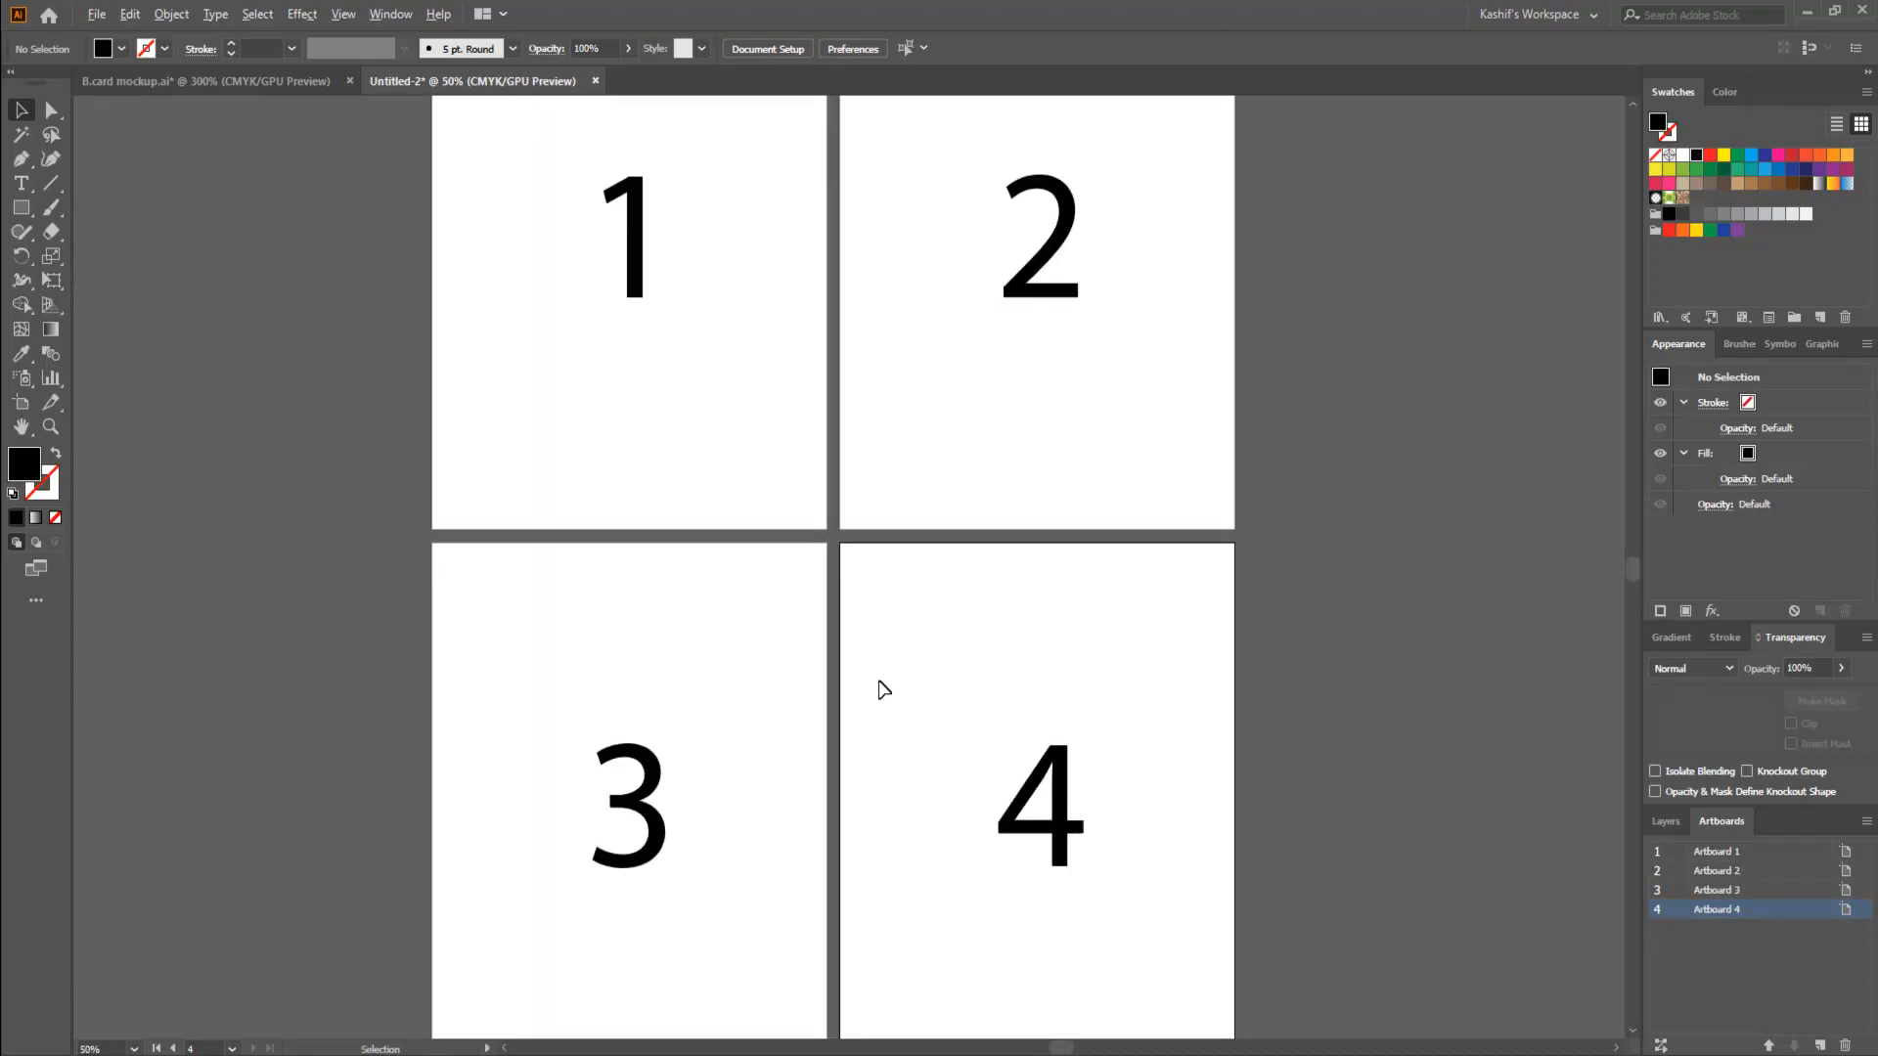
pyautogui.scroll(-1, 881, 689)
pyautogui.scroll(1, 880, 681)
pyautogui.scroll(-1, 880, 682)
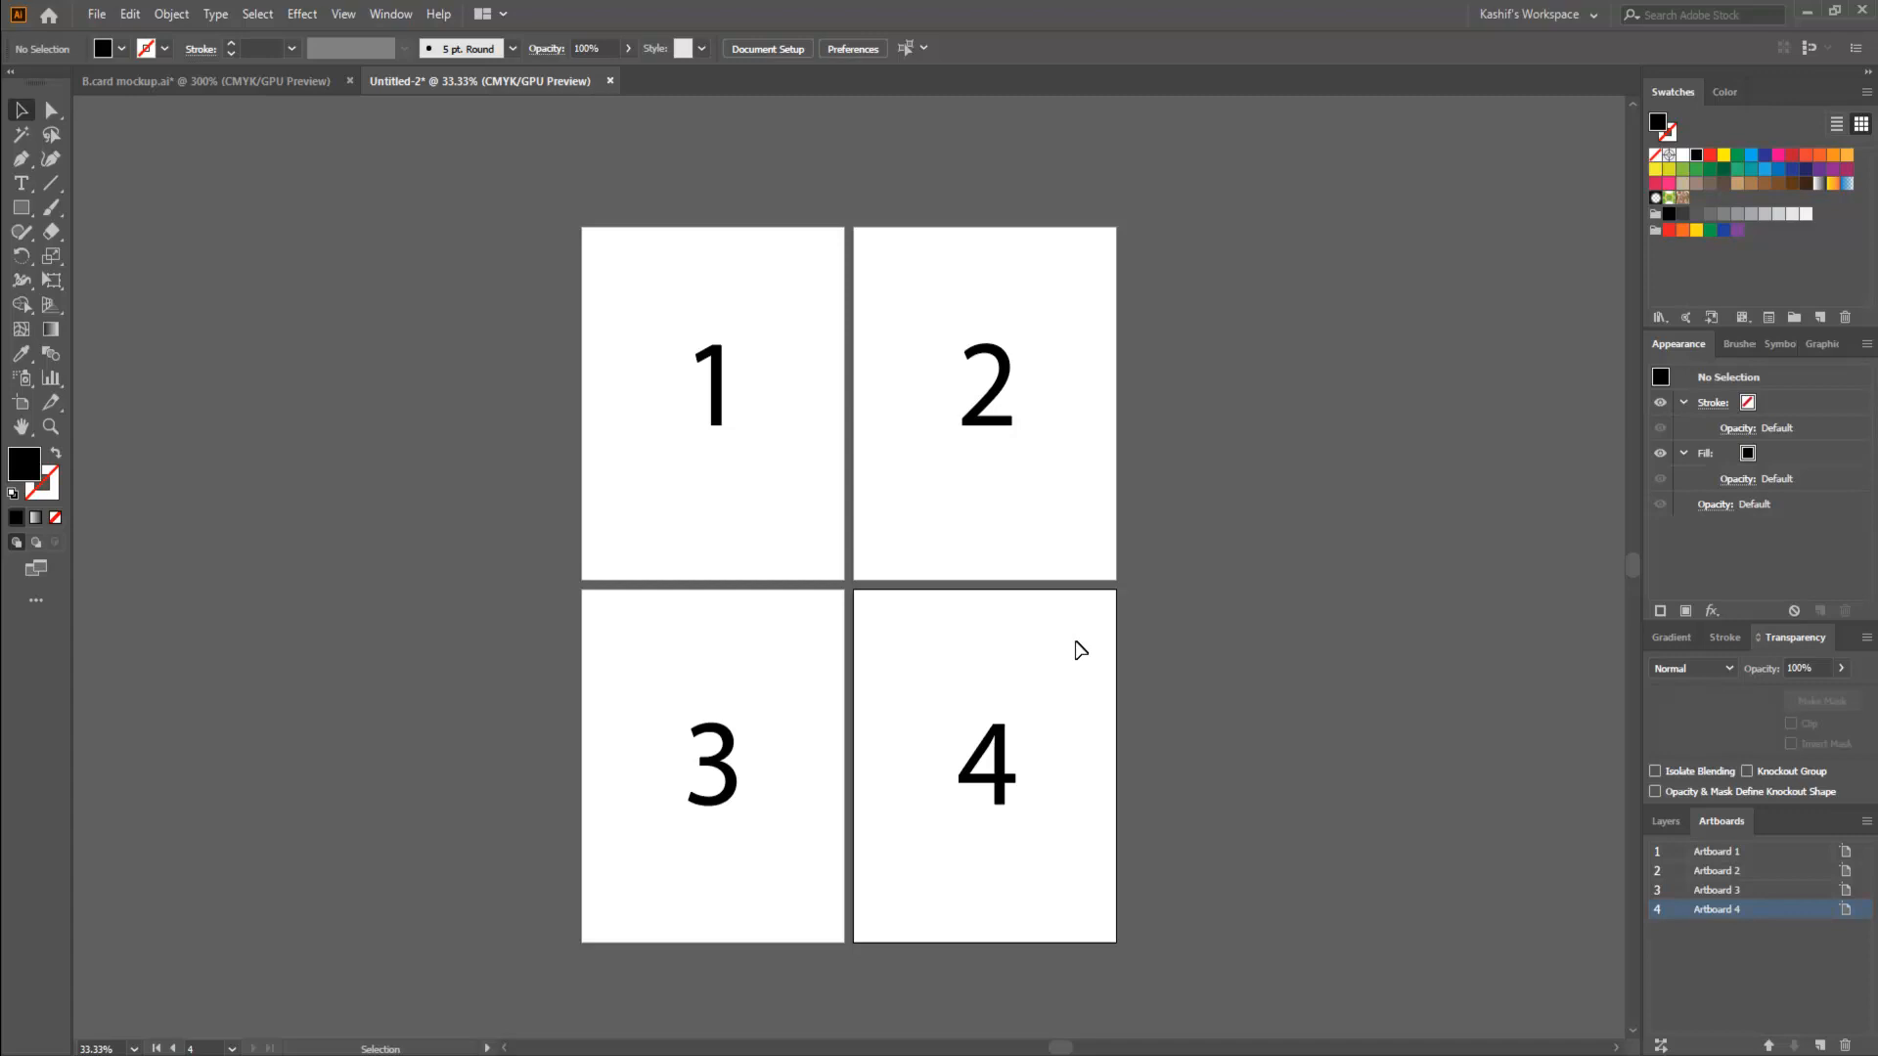
pyautogui.click(725, 385)
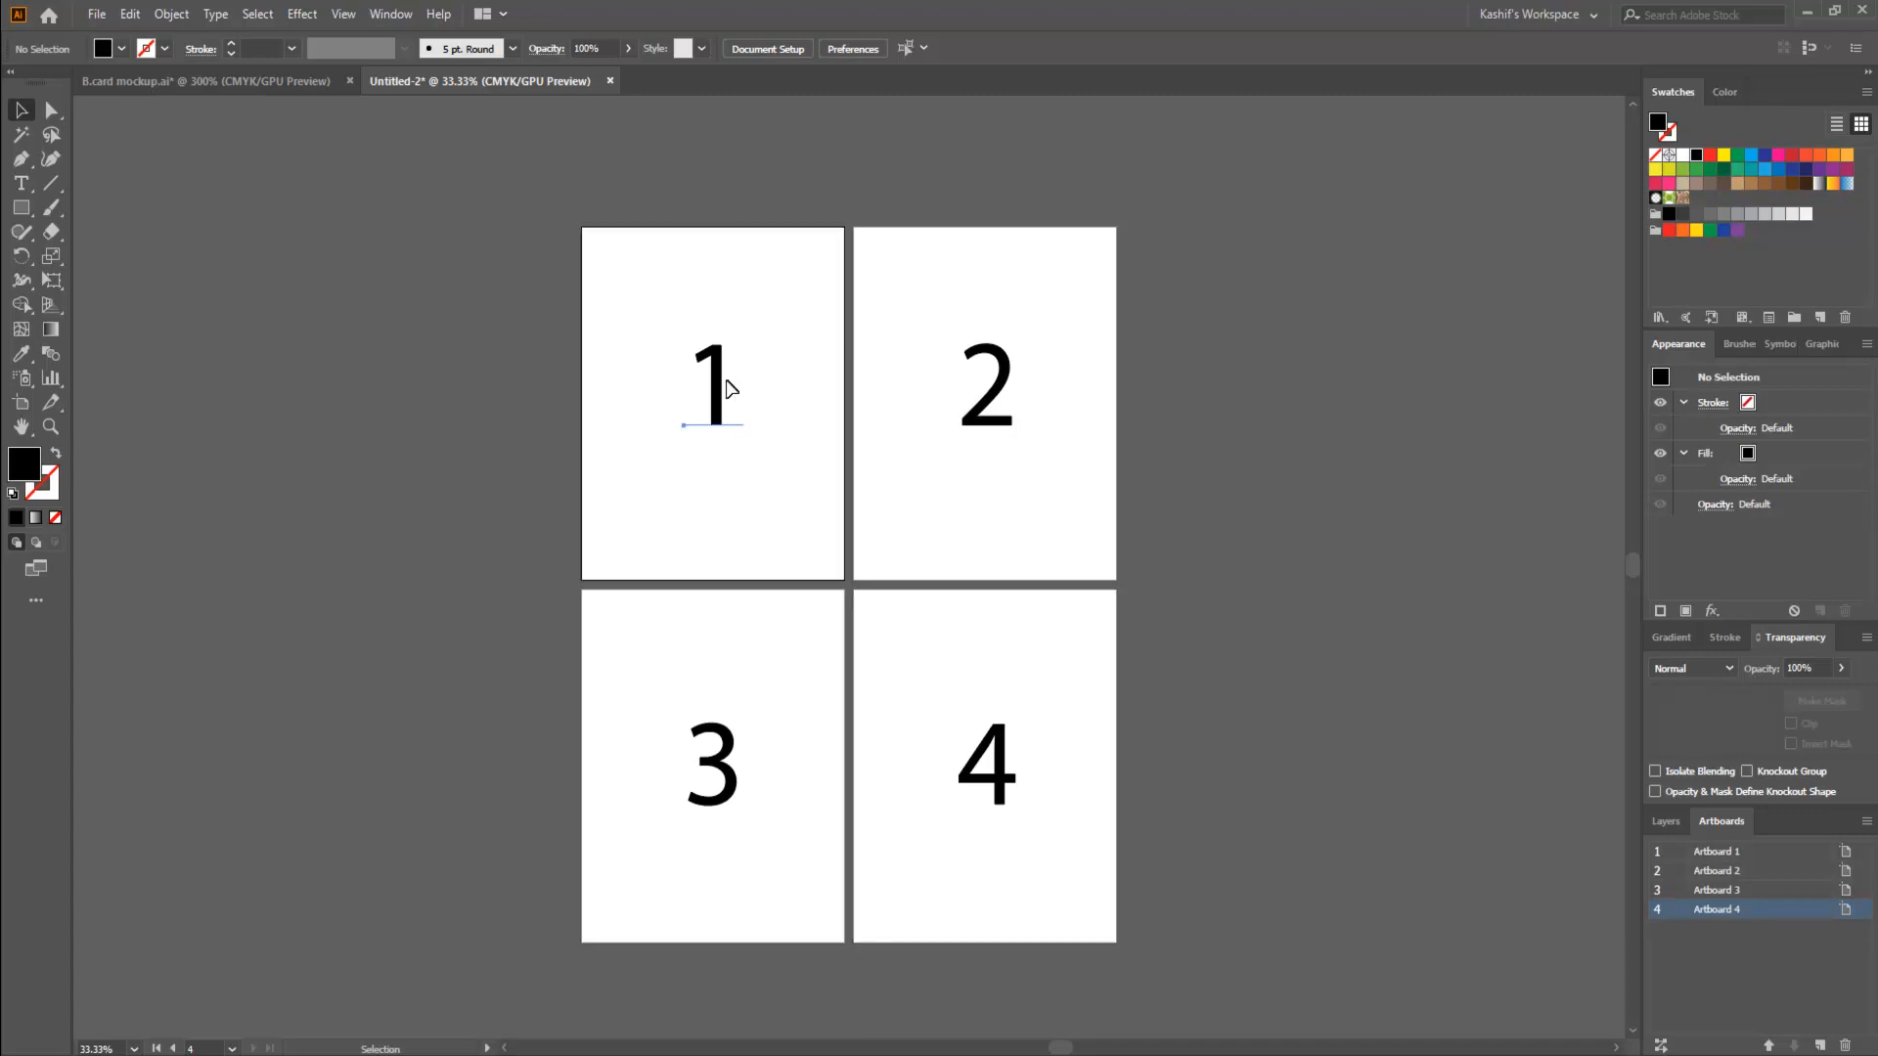
pyautogui.moveTo(590, 310); pyautogui.dragTo(814, 502)
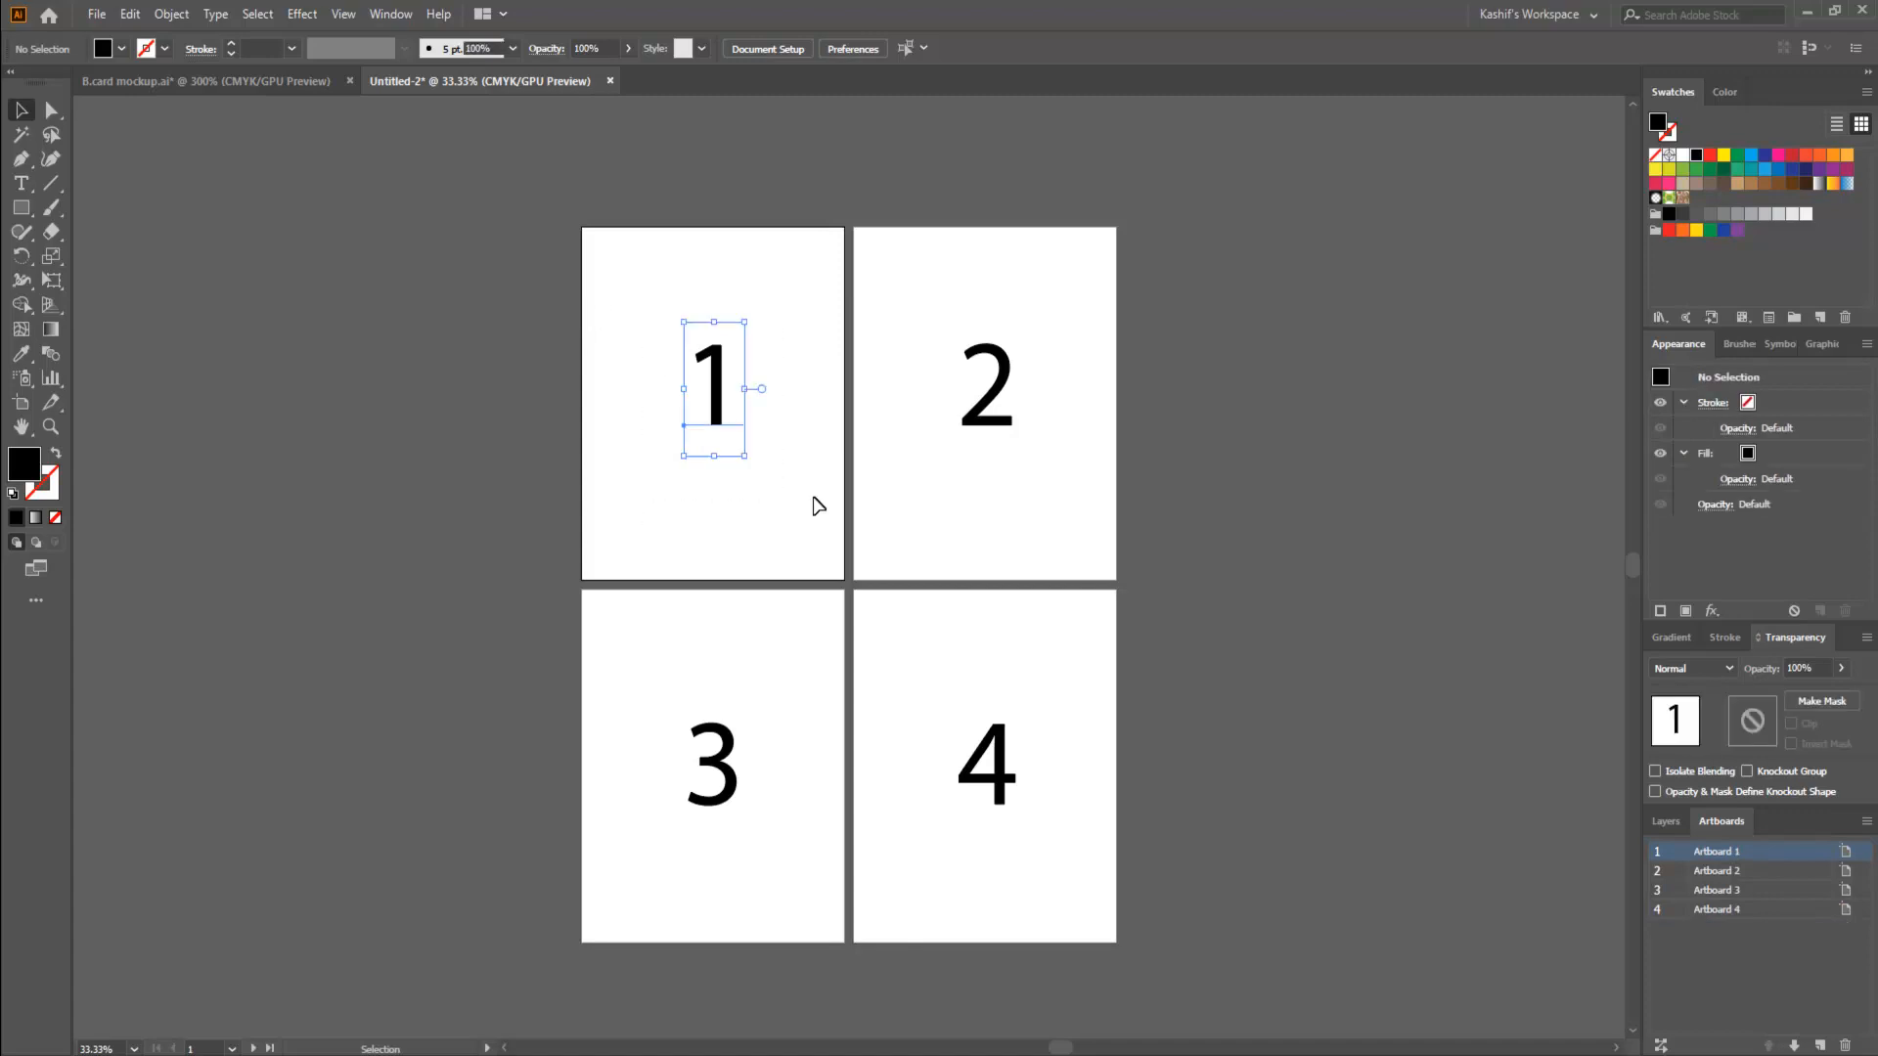
pyautogui.click(819, 506)
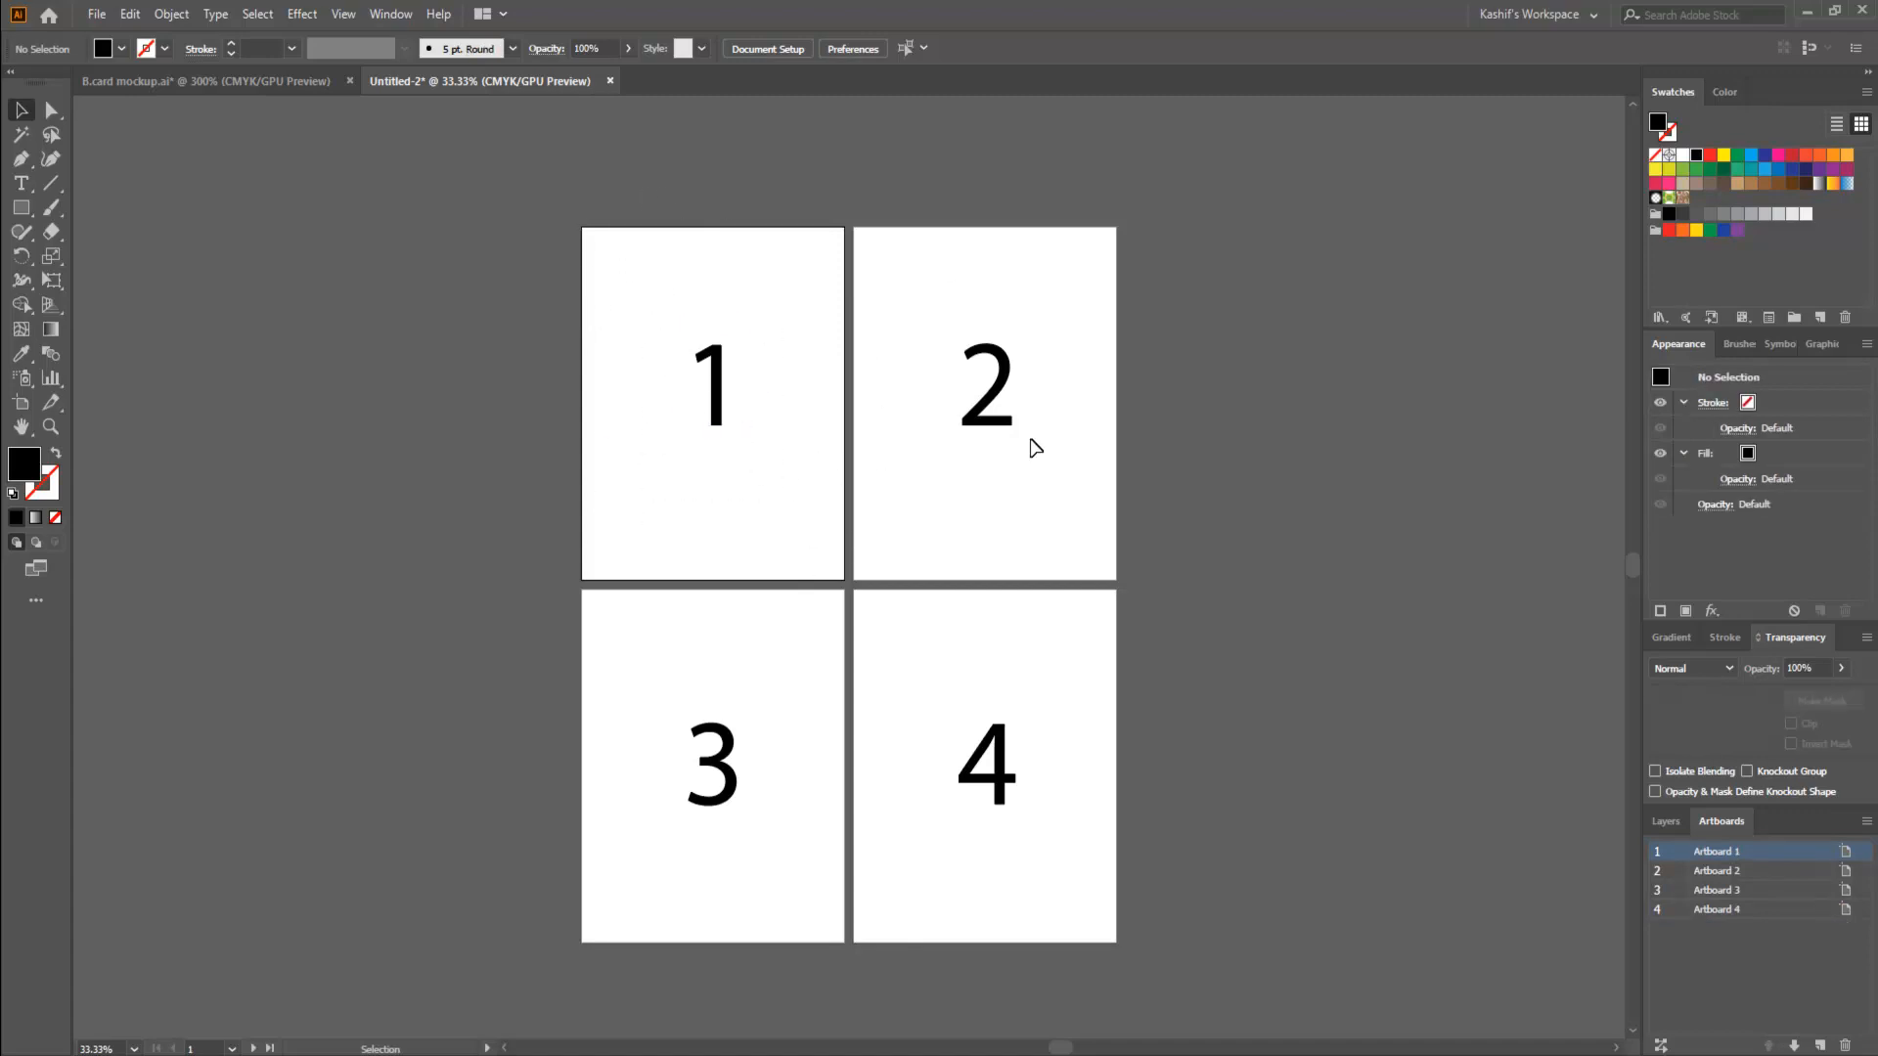
pyautogui.moveTo(927, 331); pyautogui.dragTo(1089, 530)
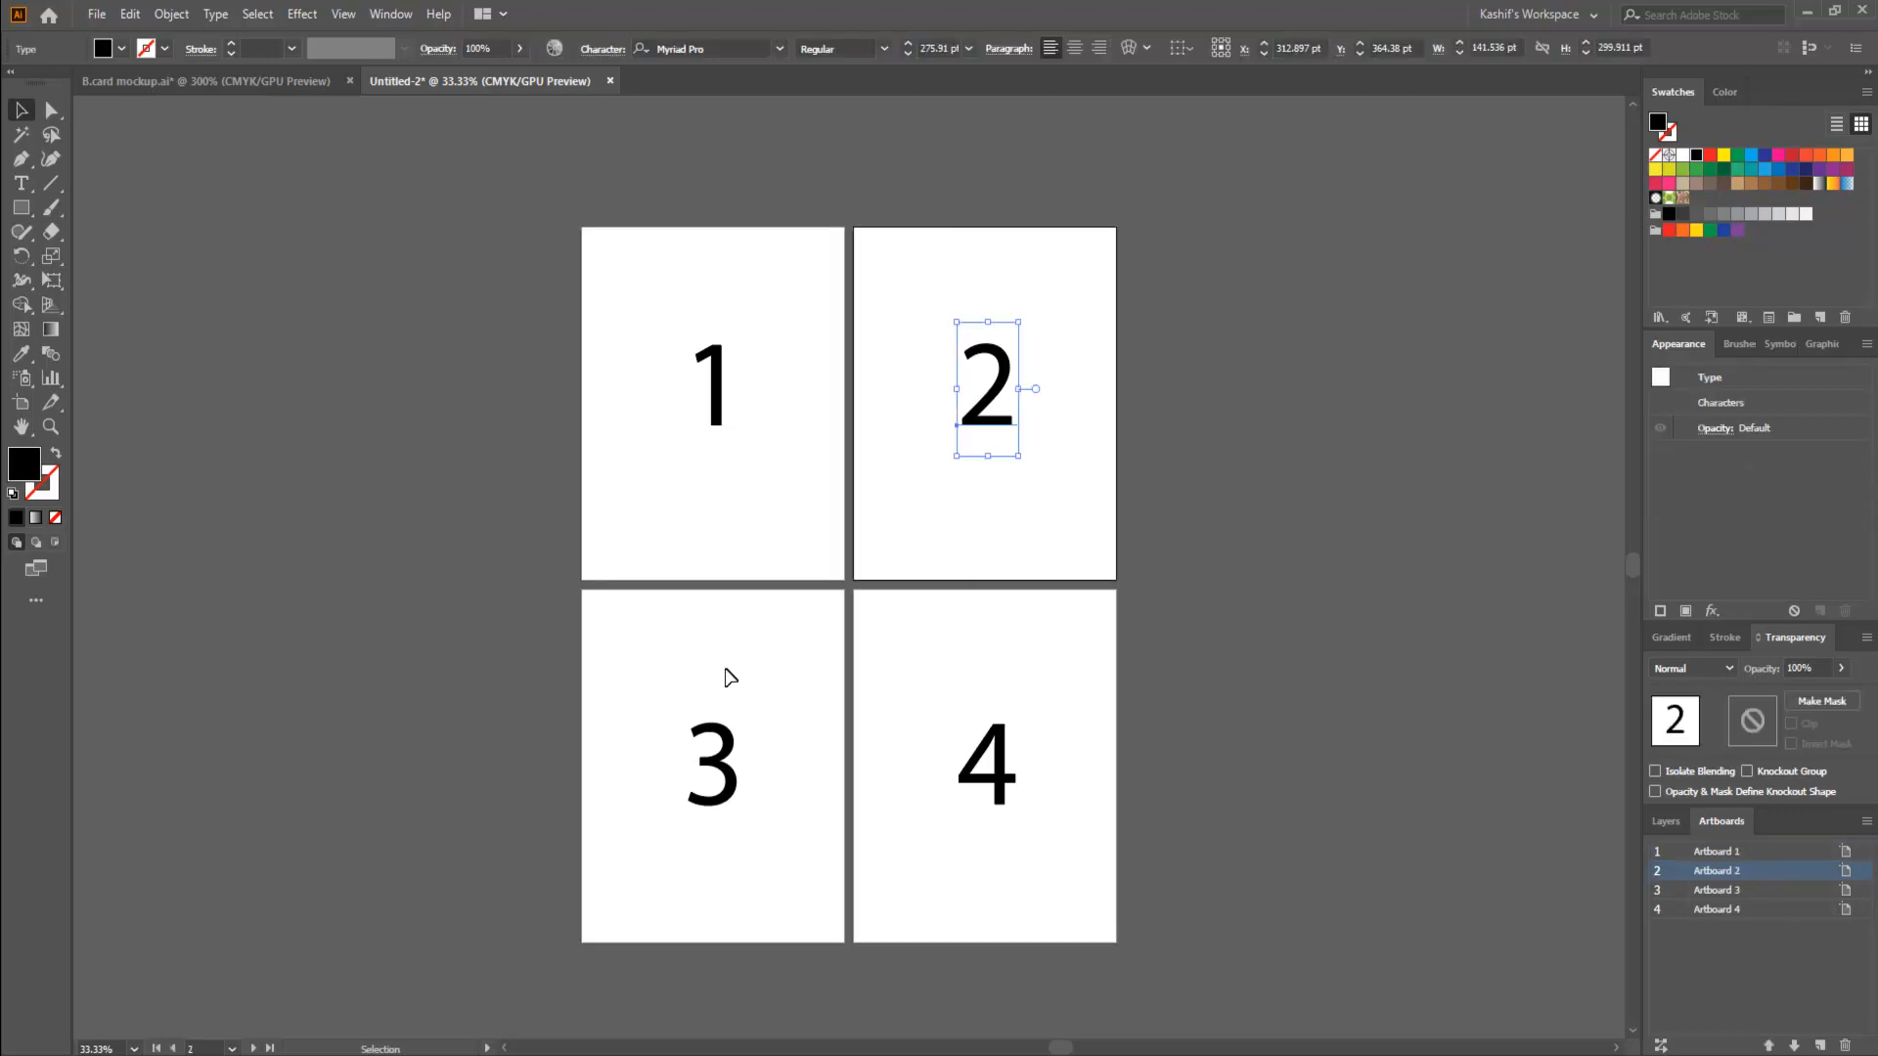
pyautogui.moveTo(651, 662); pyautogui.dragTo(780, 839)
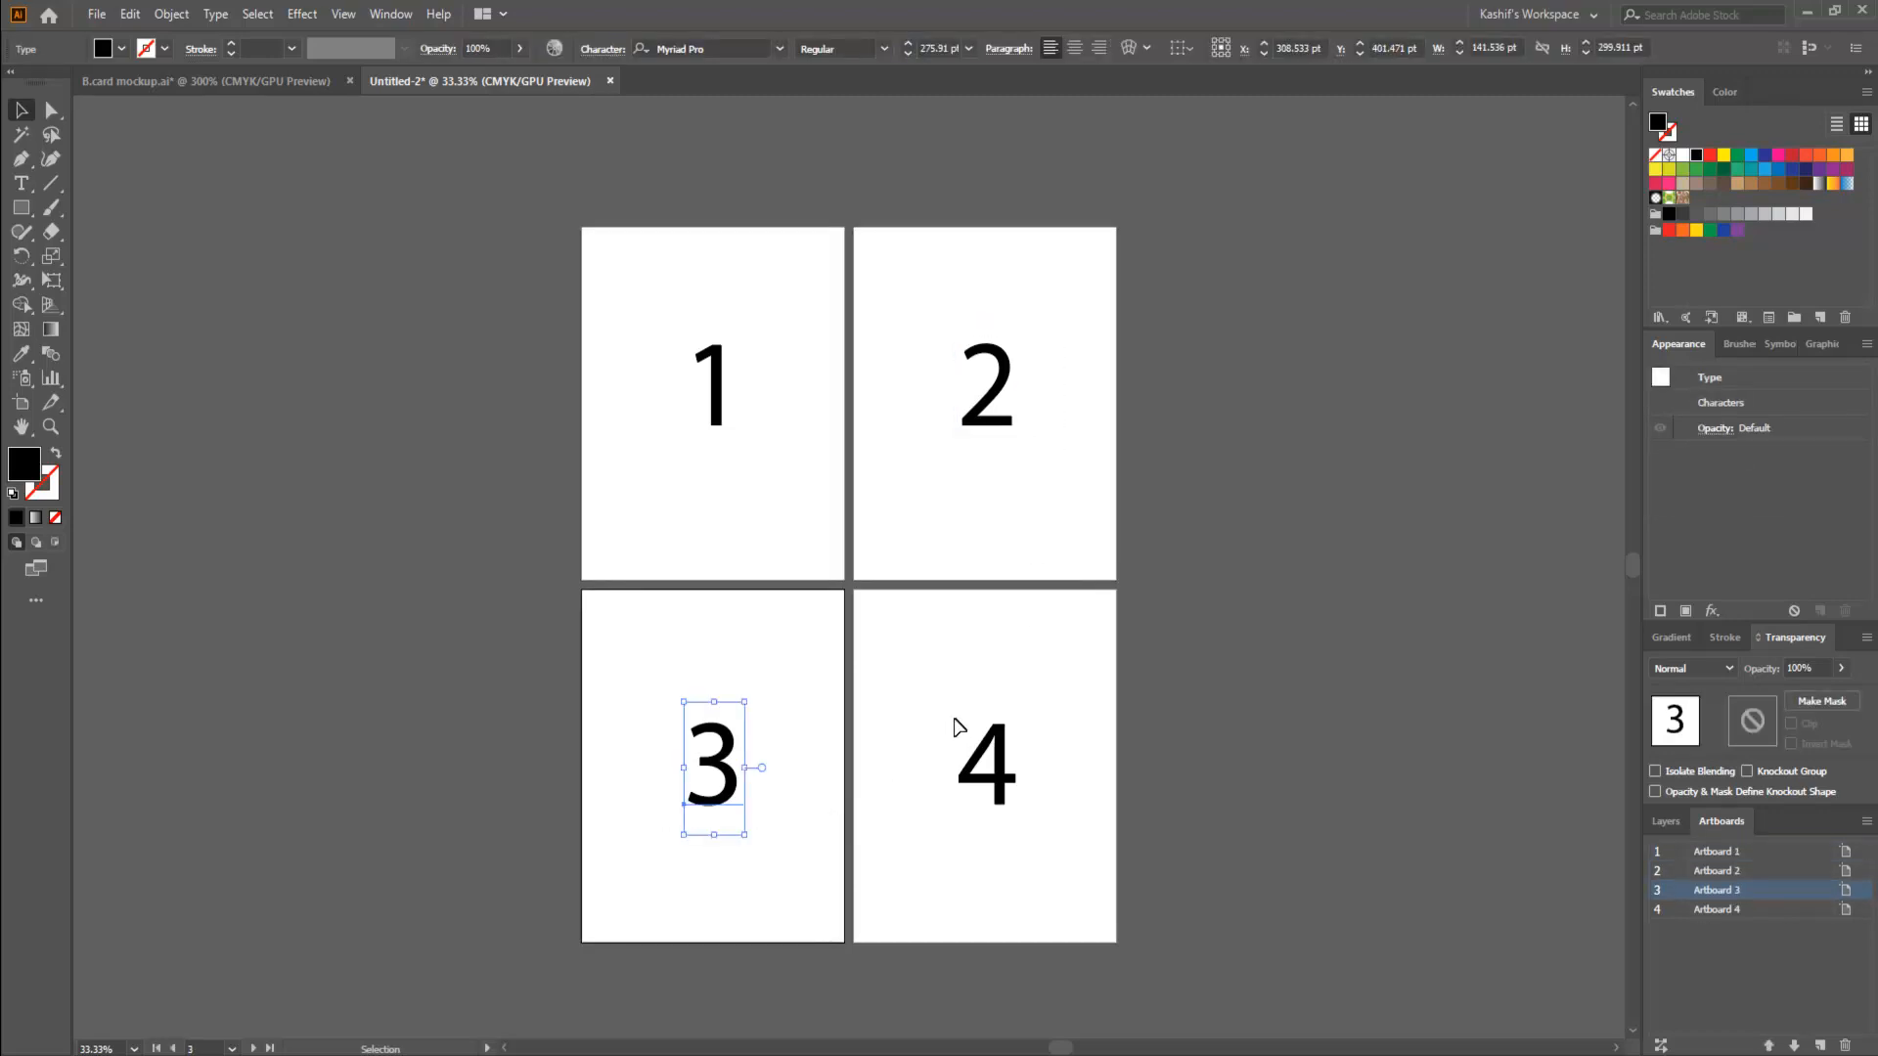
pyautogui.moveTo(955, 724); pyautogui.dragTo(1137, 865)
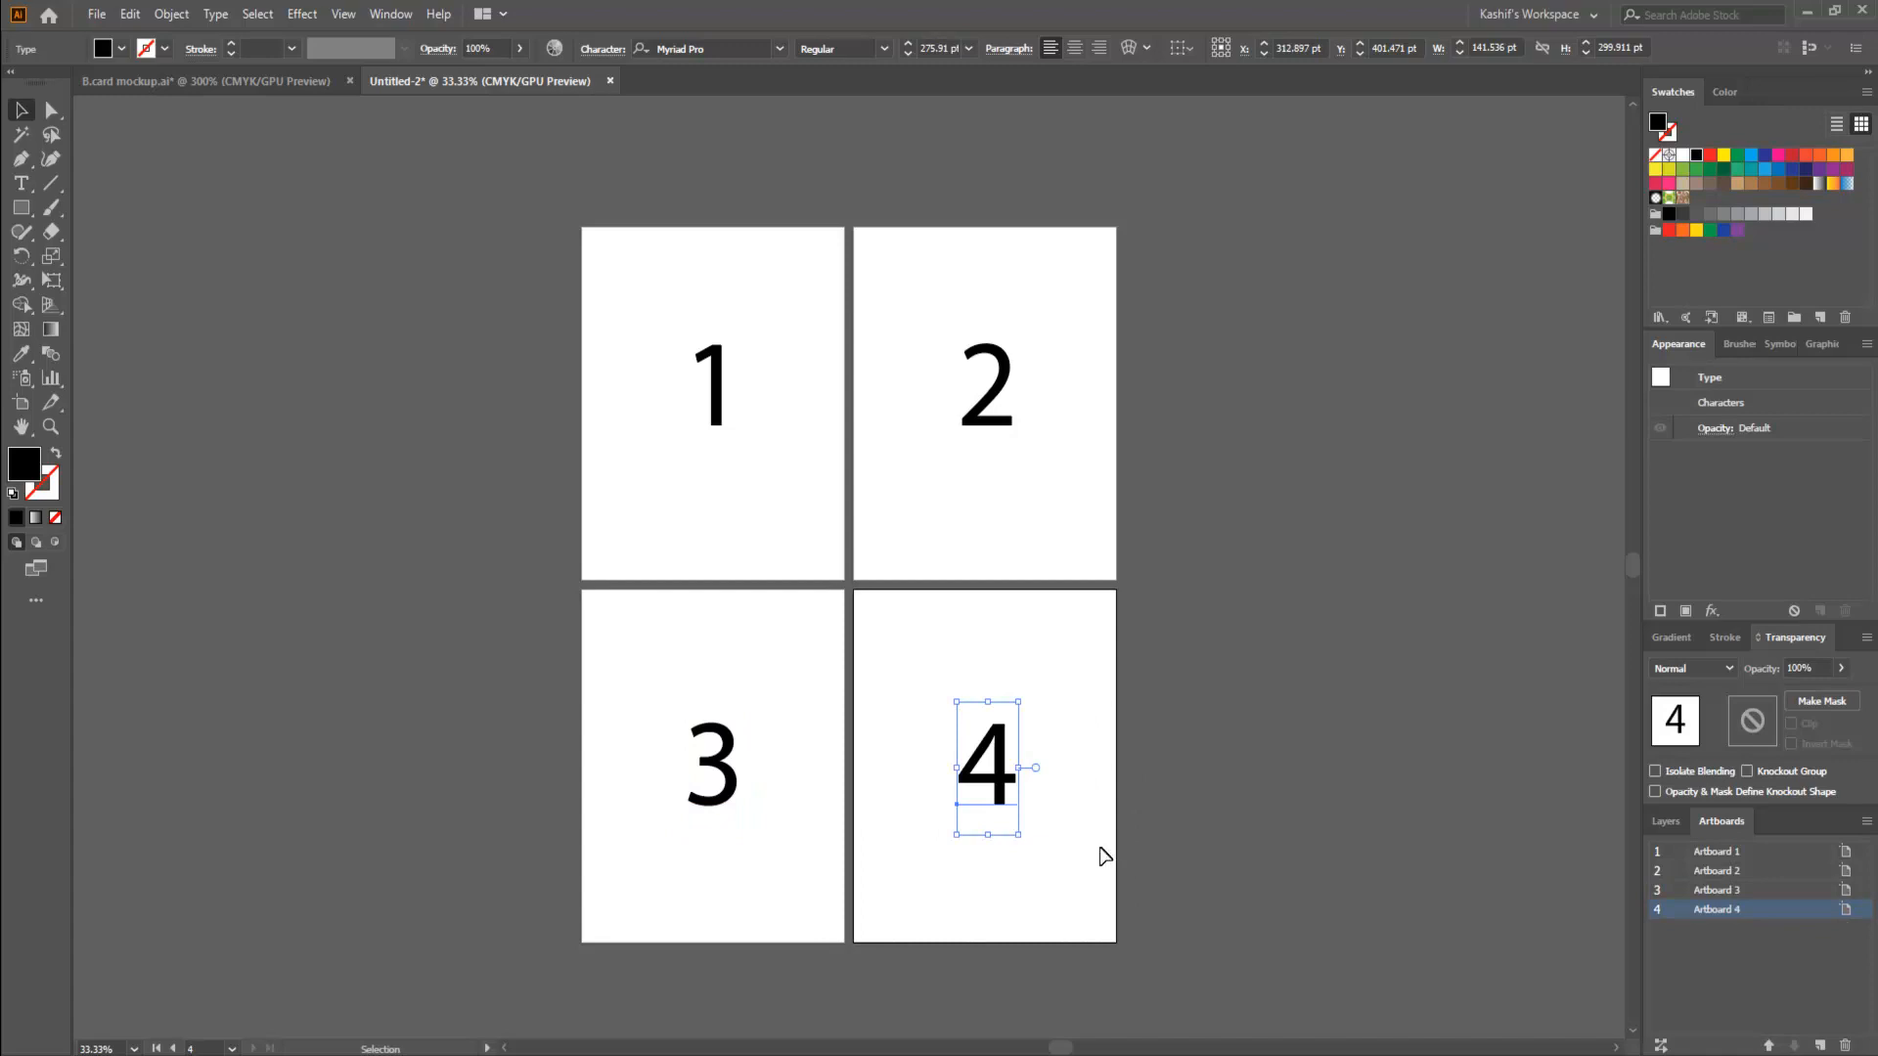
pyautogui.click(743, 661)
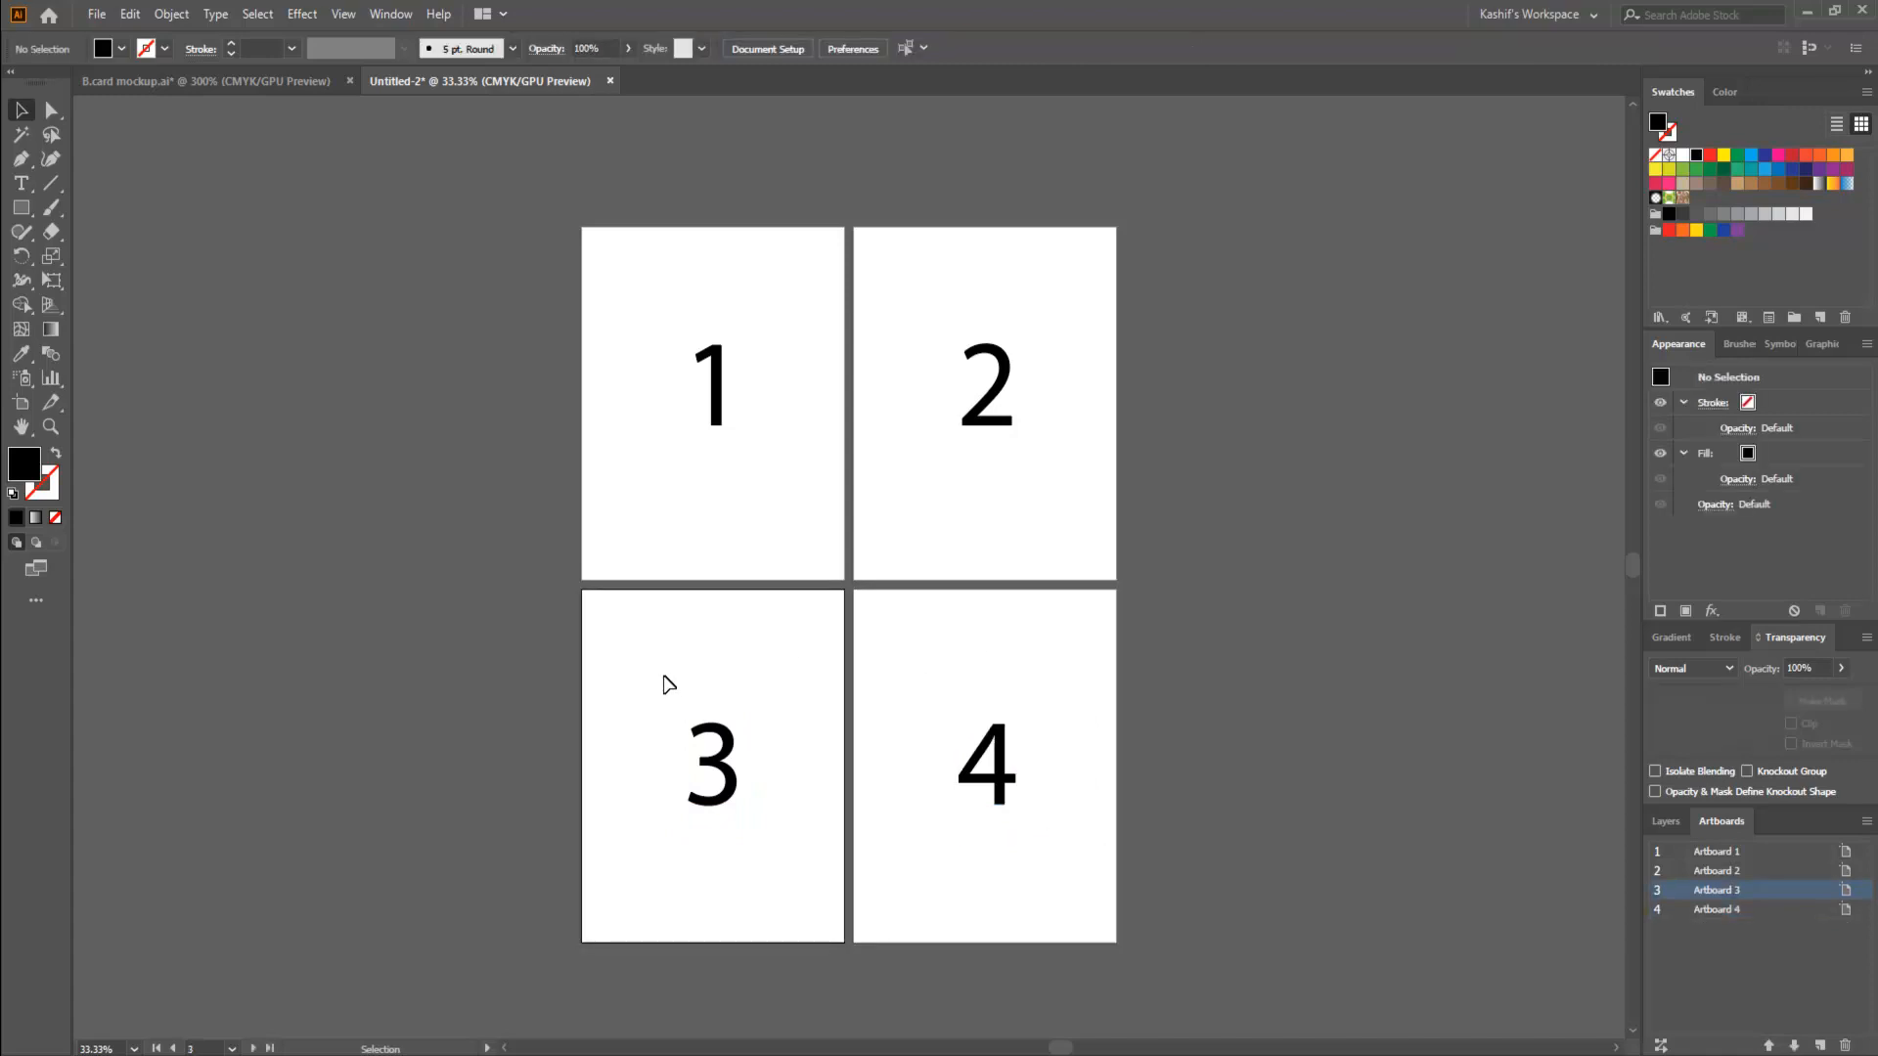
pyautogui.moveTo(662, 678); pyautogui.dragTo(828, 862)
pyautogui.moveTo(946, 711); pyautogui.dragTo(1059, 844)
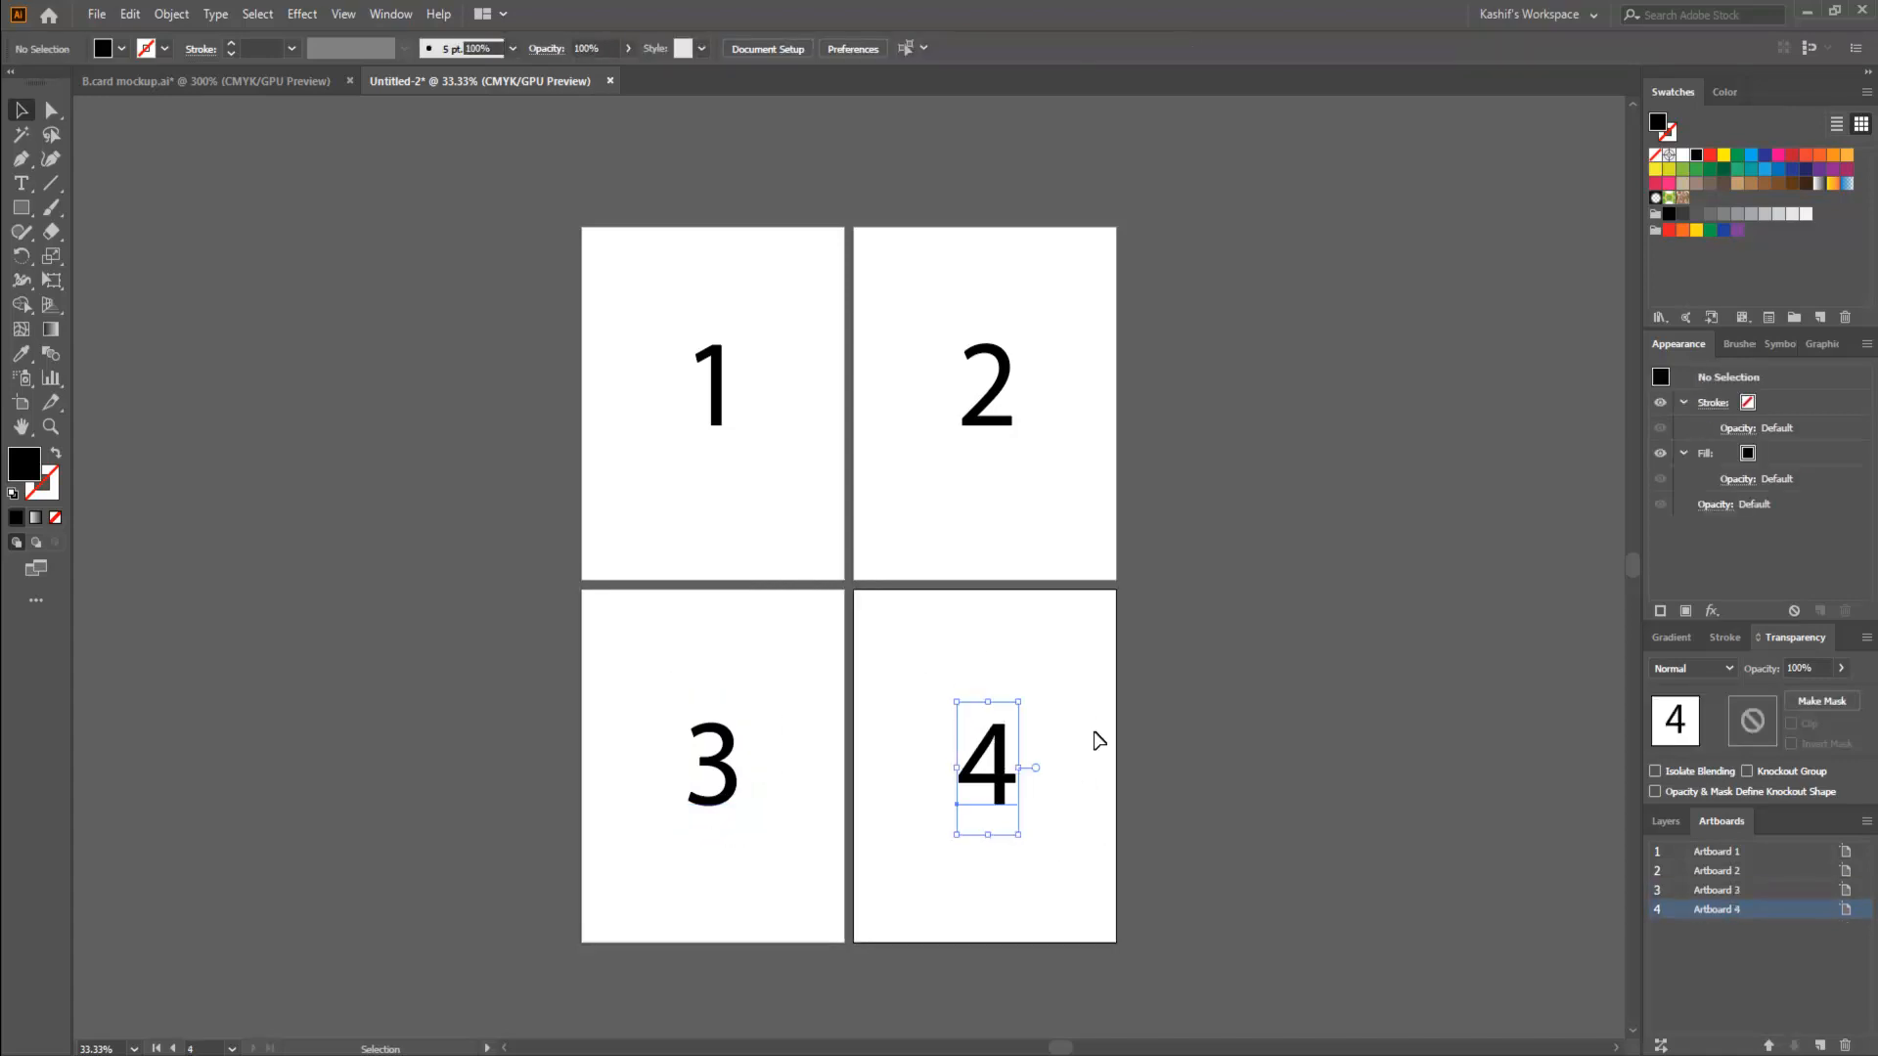
# - Make artboard 2 active and shrink it freehand with the Artboard tool to about 392 pt wide and 372 pt high
pyautogui.click(1092, 732)
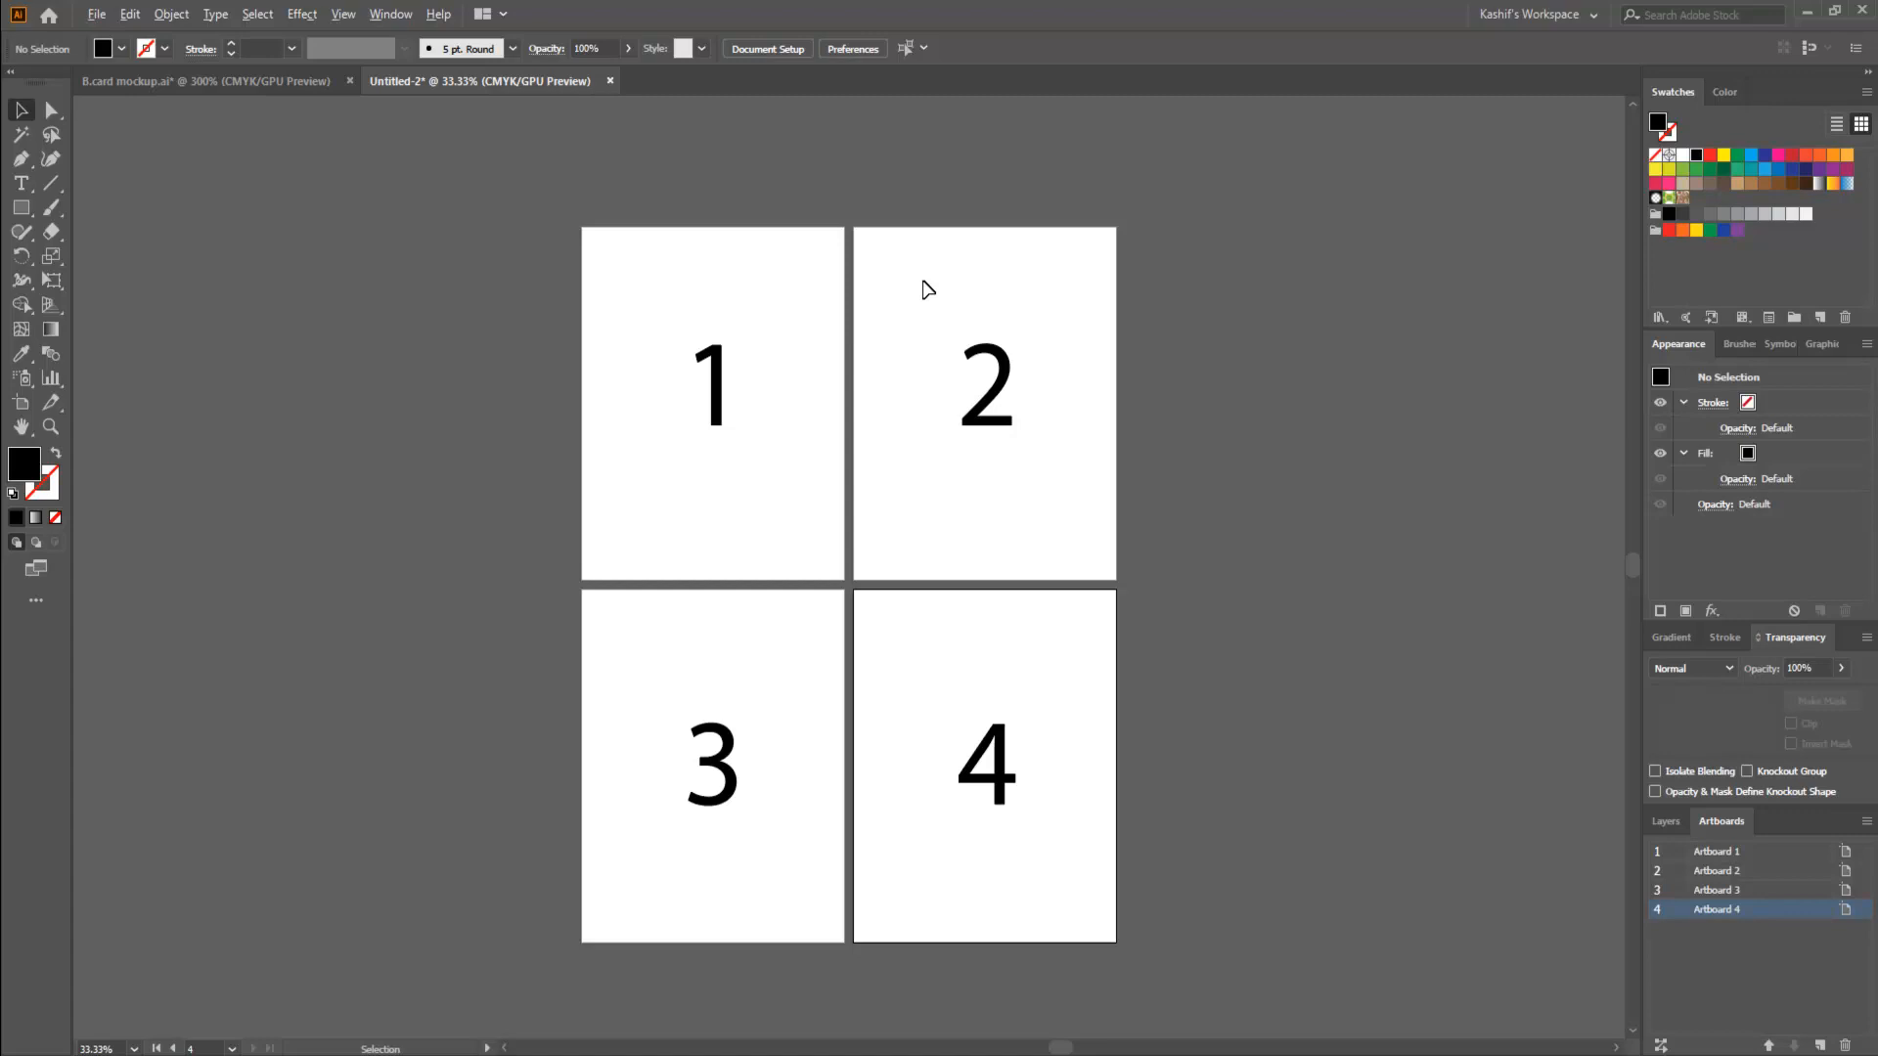
pyautogui.scroll(2, 927, 289)
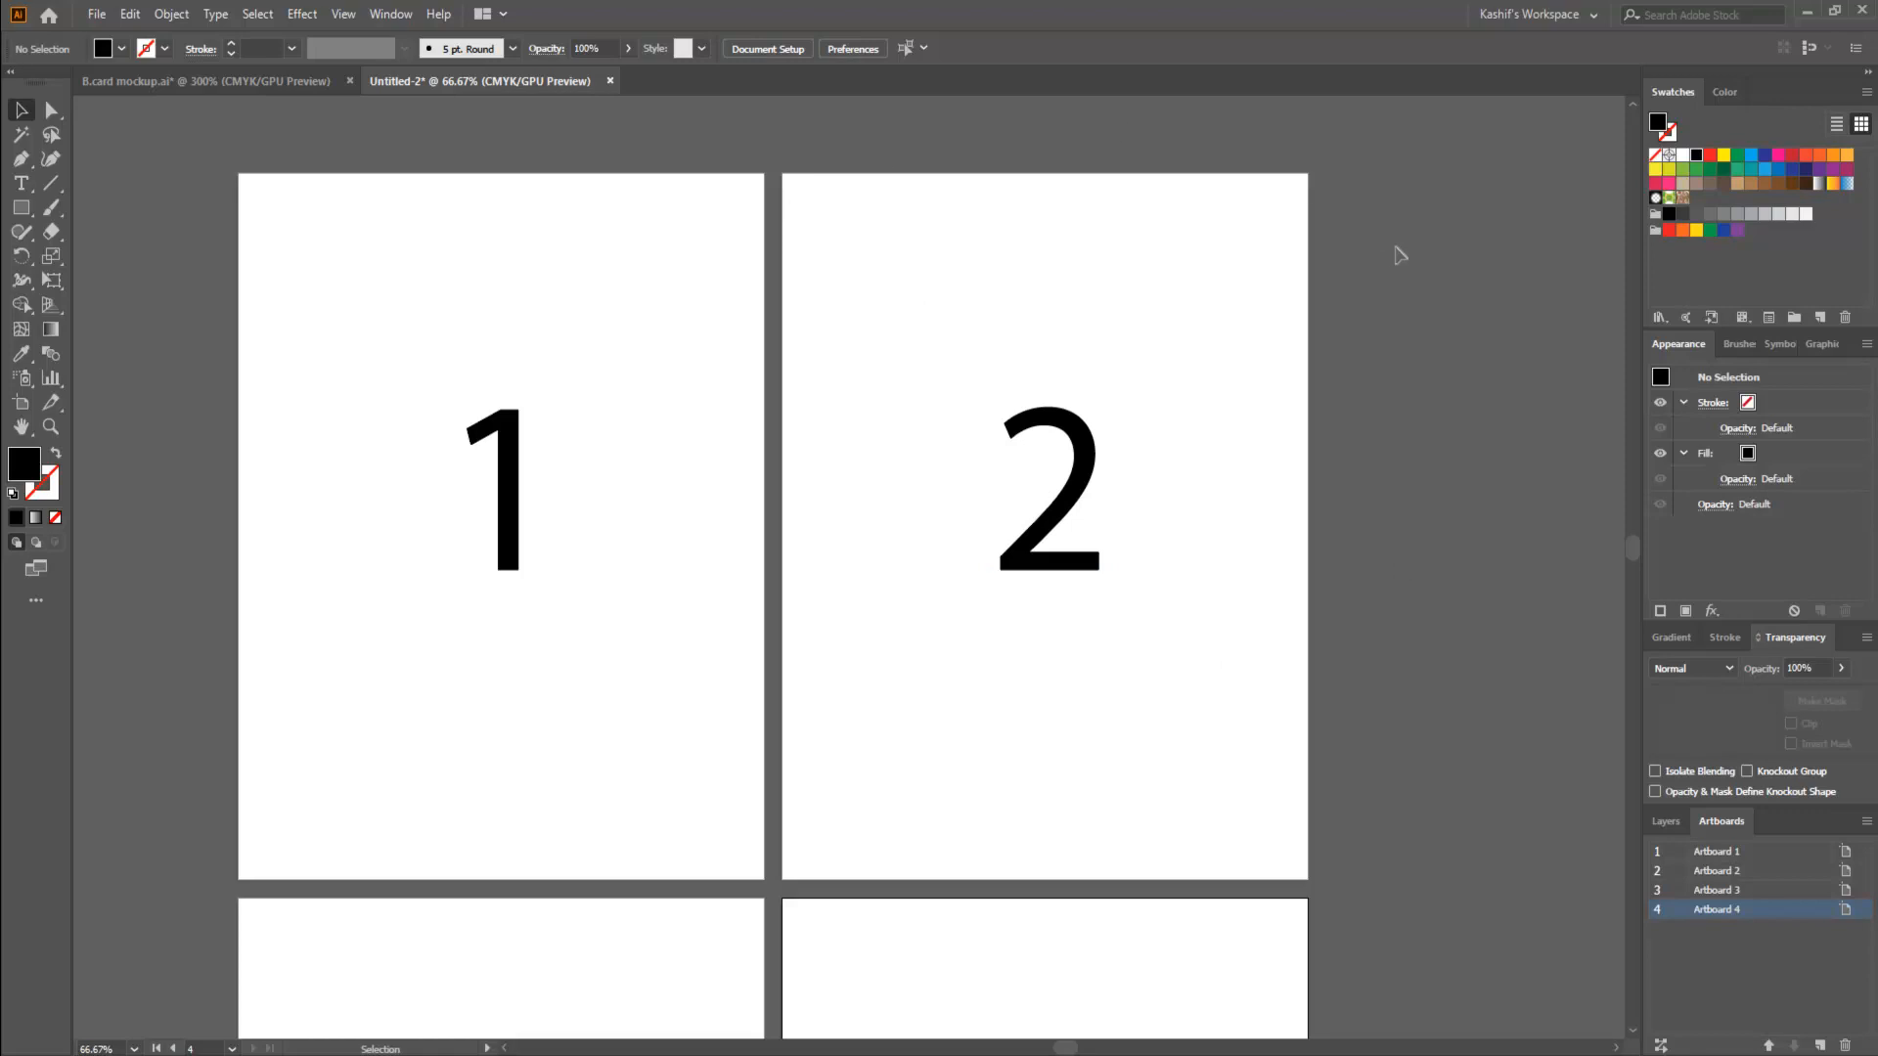
pyautogui.click(1175, 328)
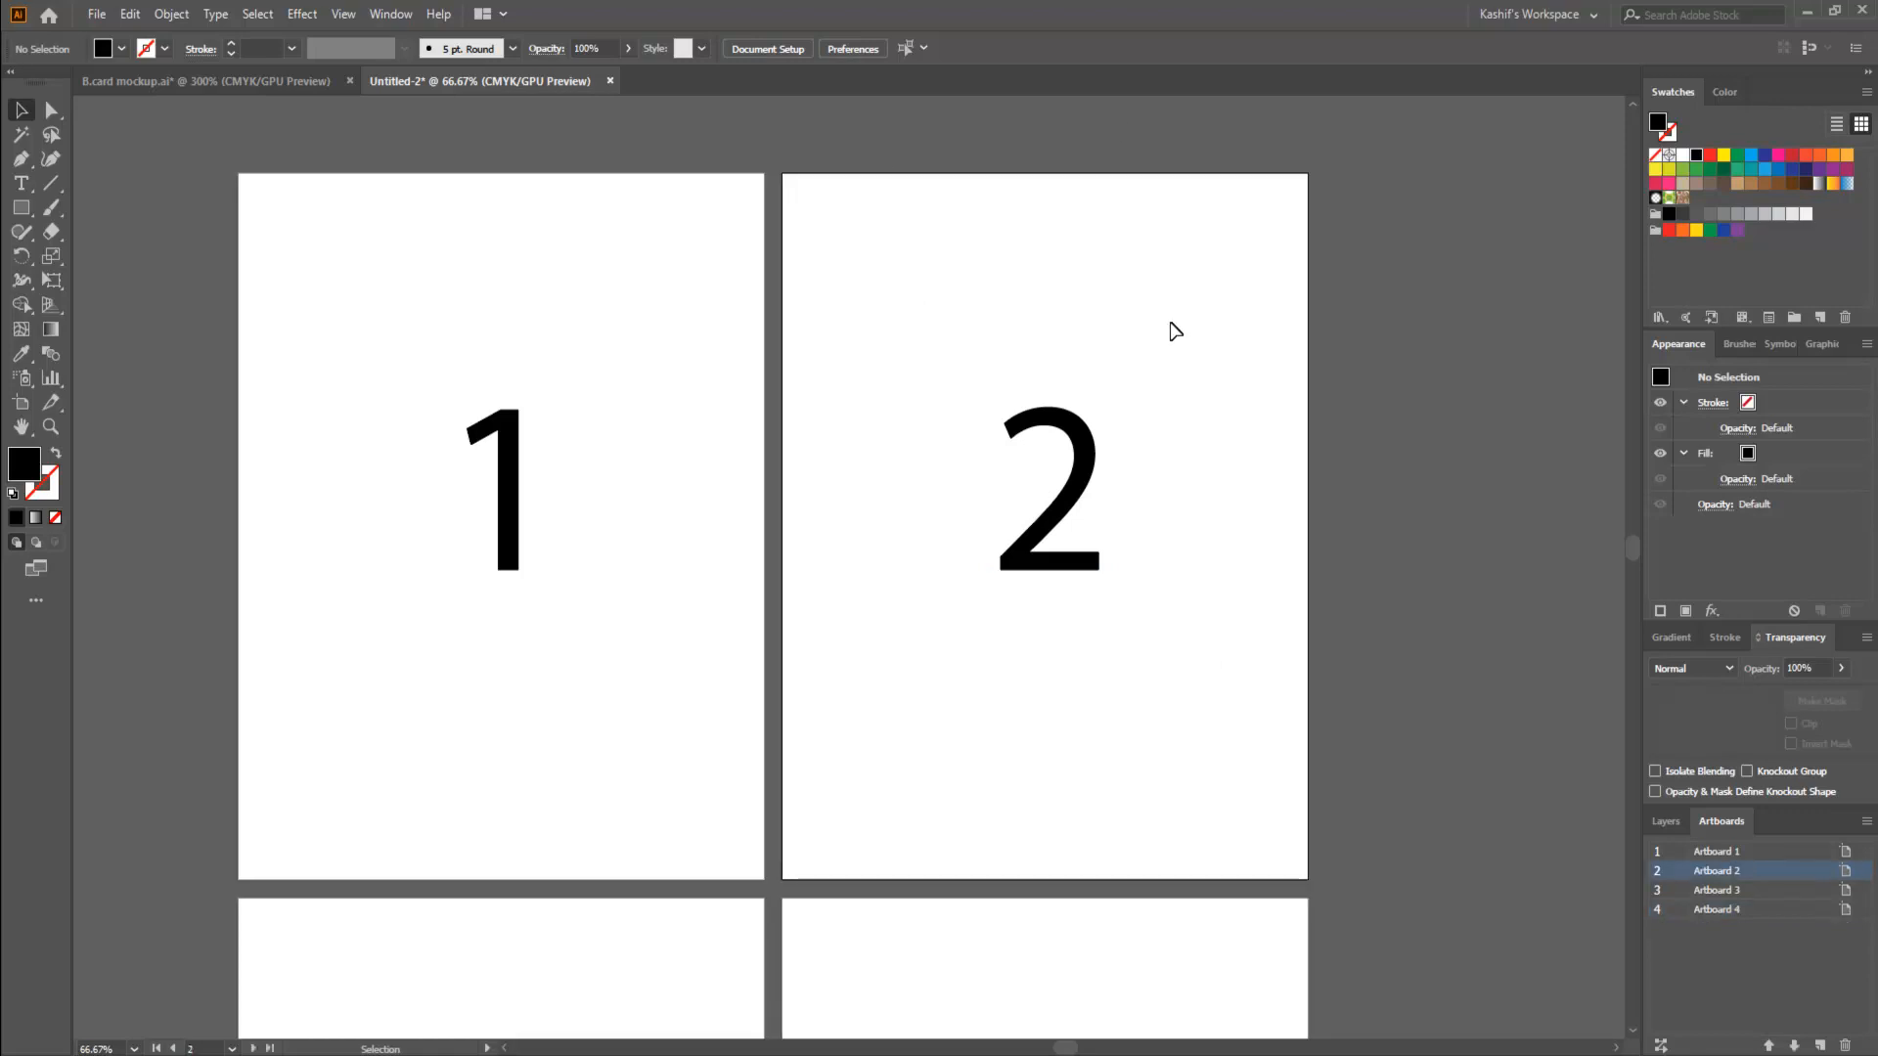
pyautogui.click(22, 403)
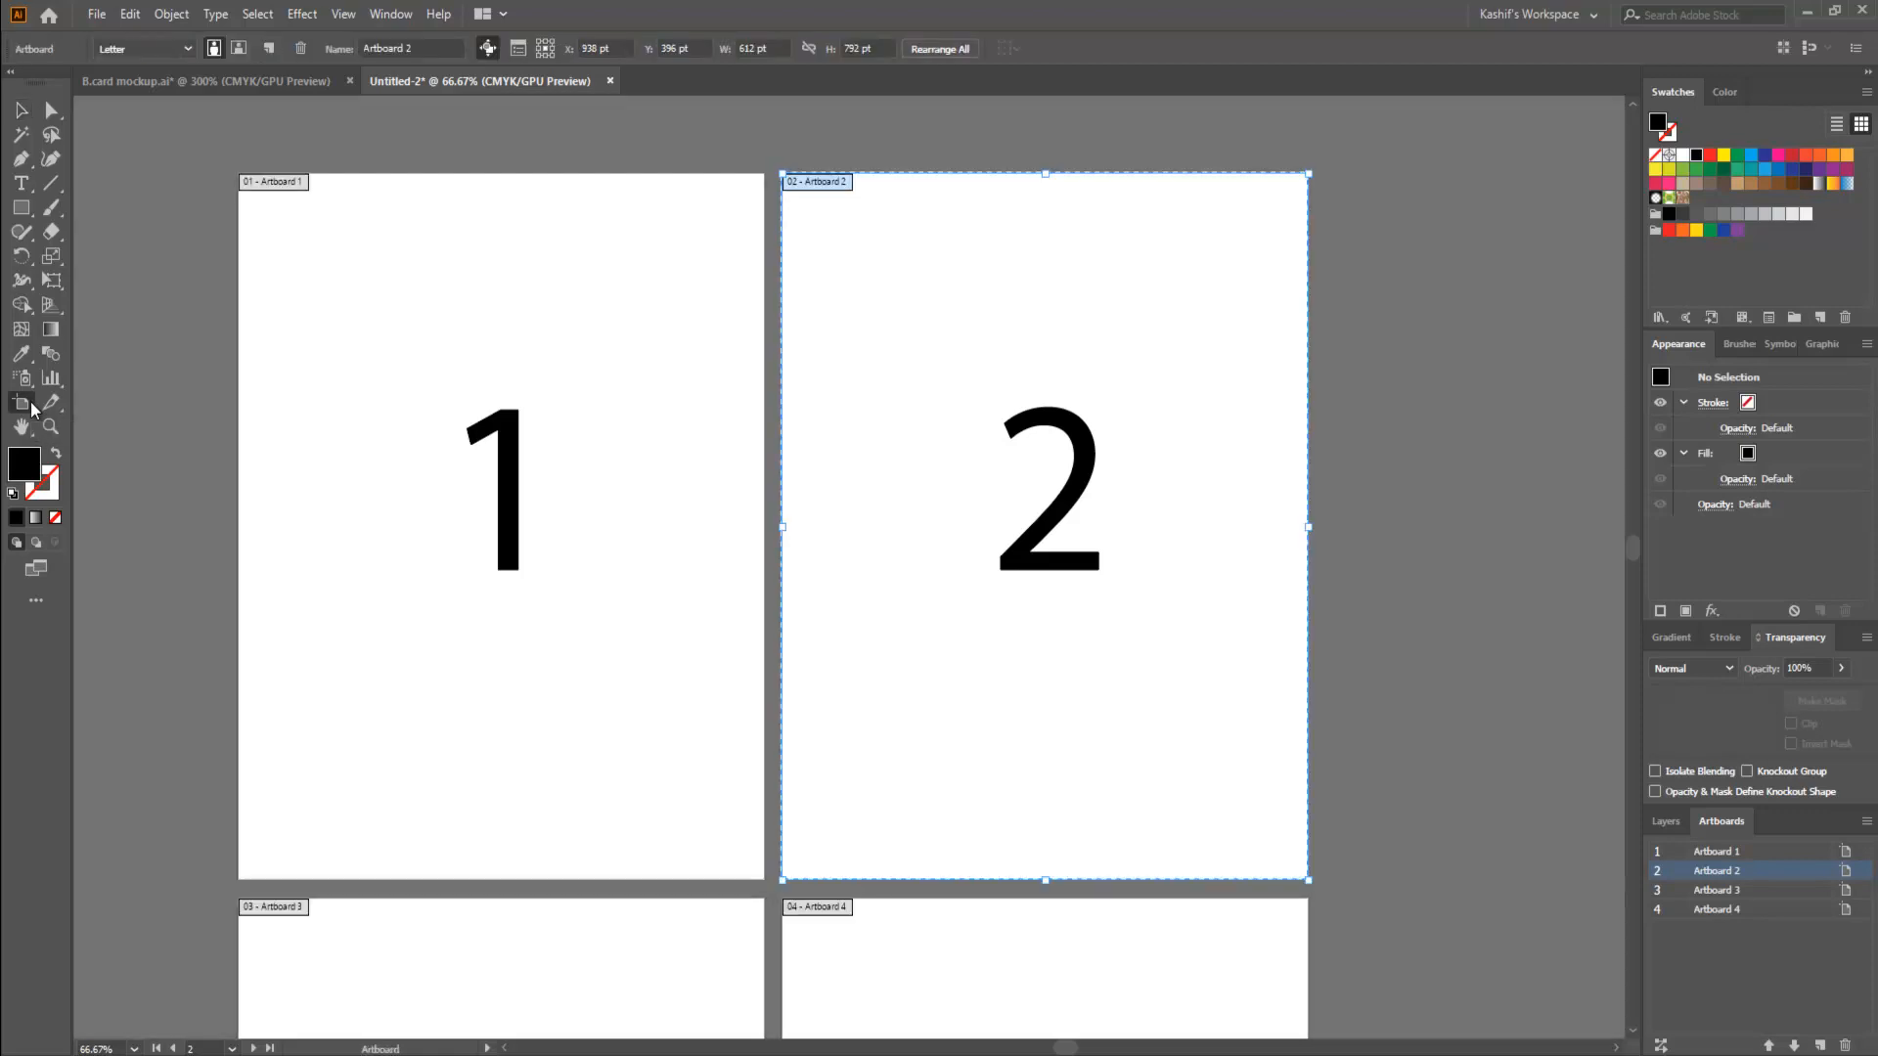
pyautogui.click(21, 109)
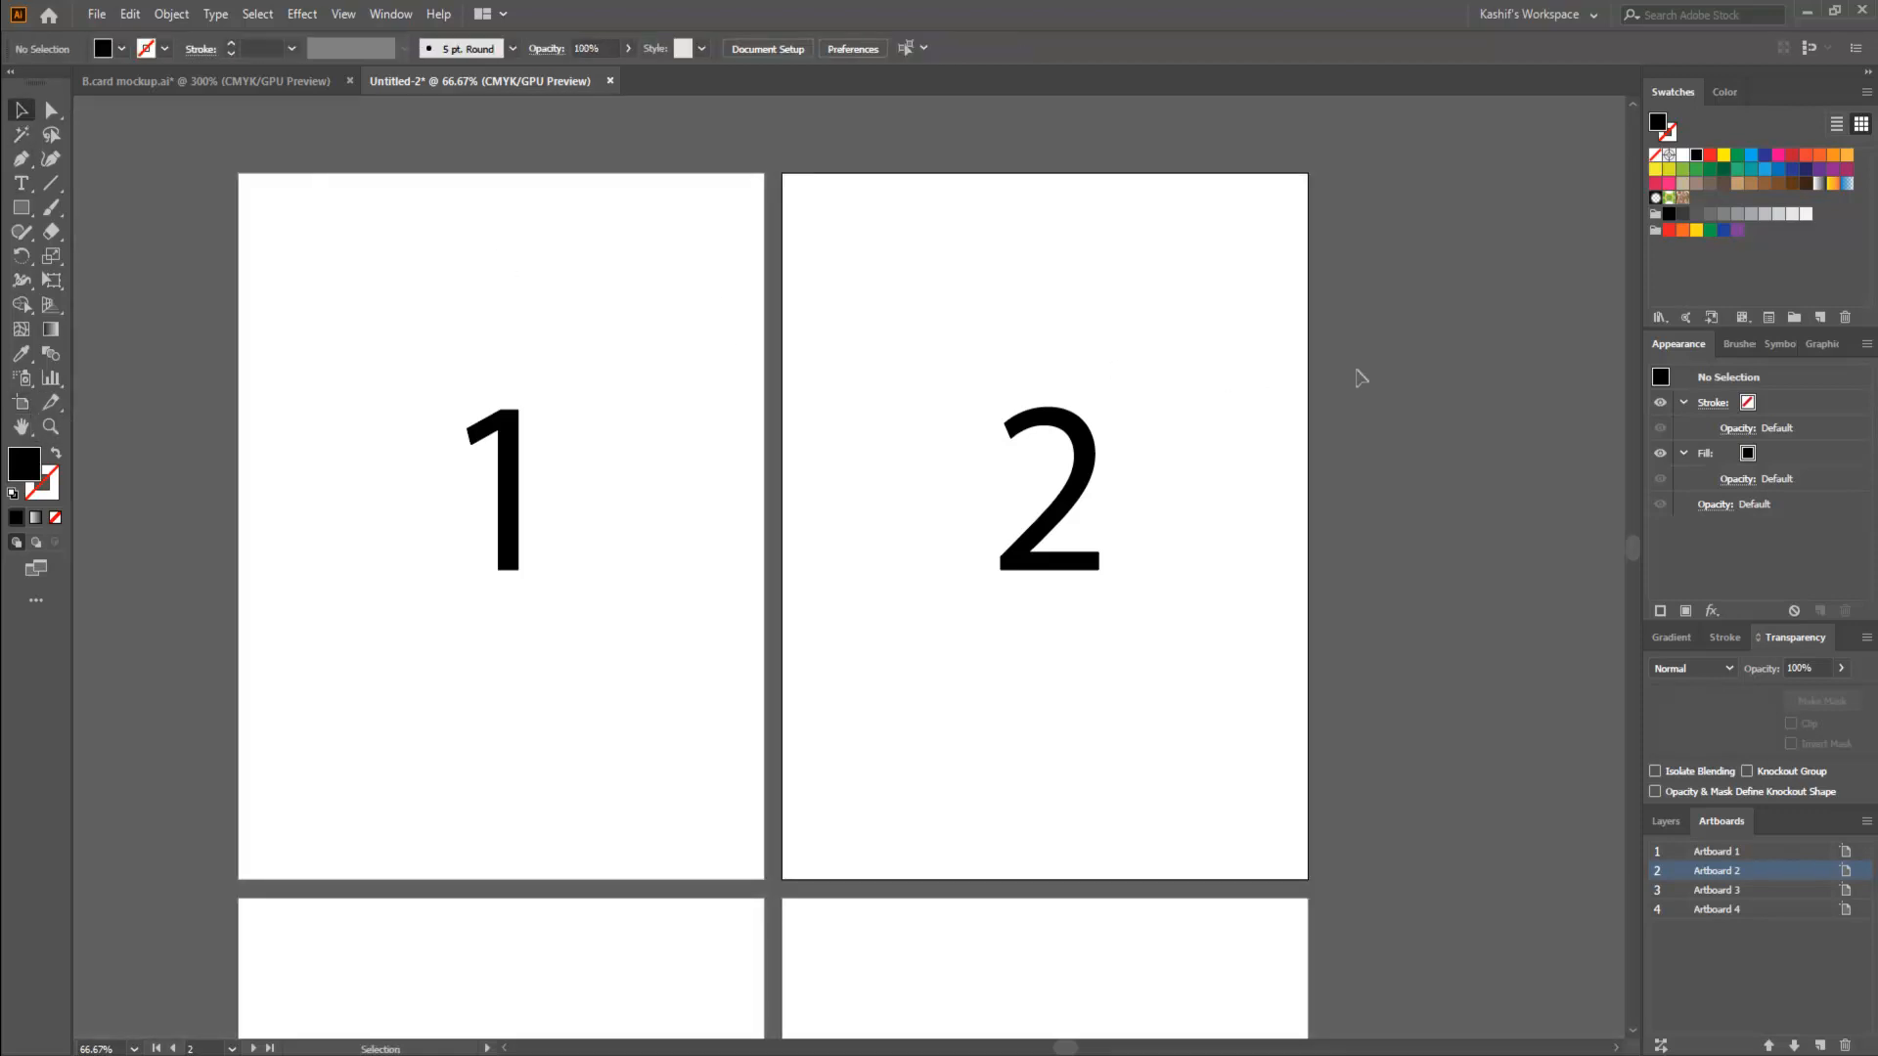
pyautogui.hotkey('shift', 'o')
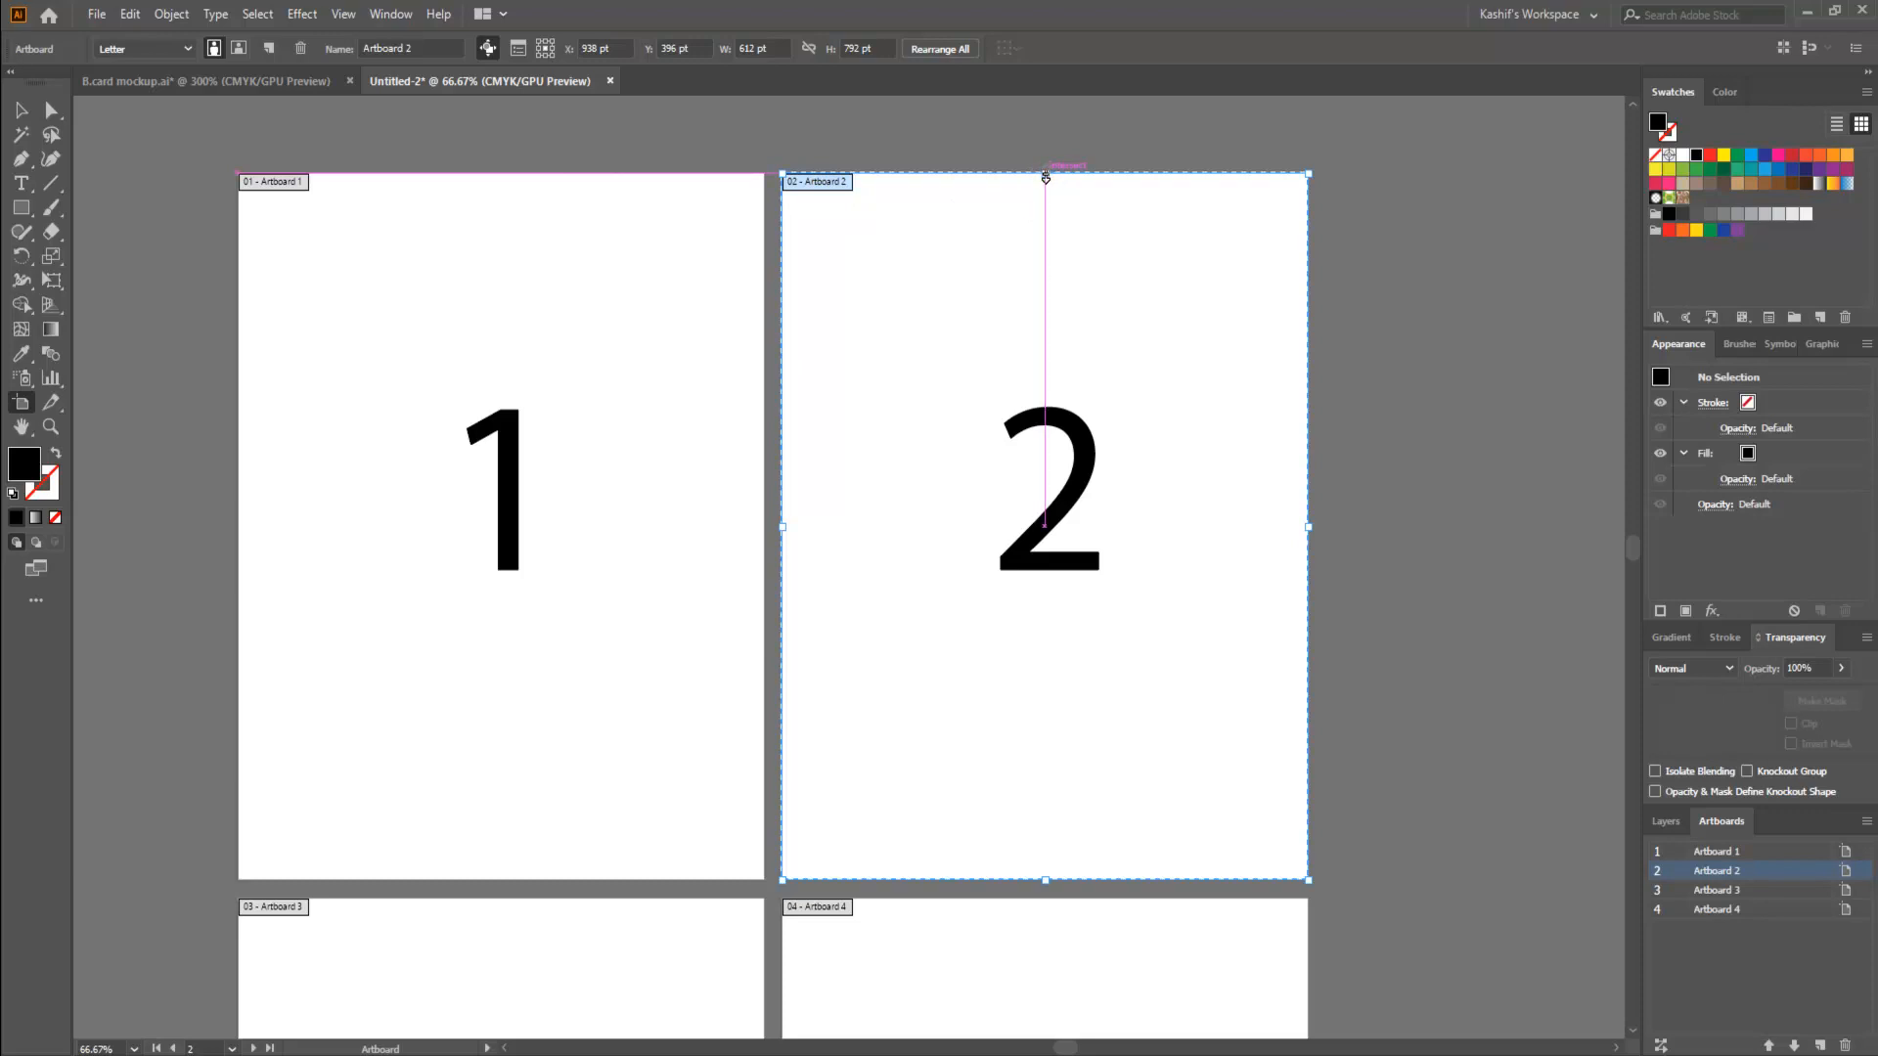
pyautogui.moveTo(1044, 177); pyautogui.dragTo(1054, 369)
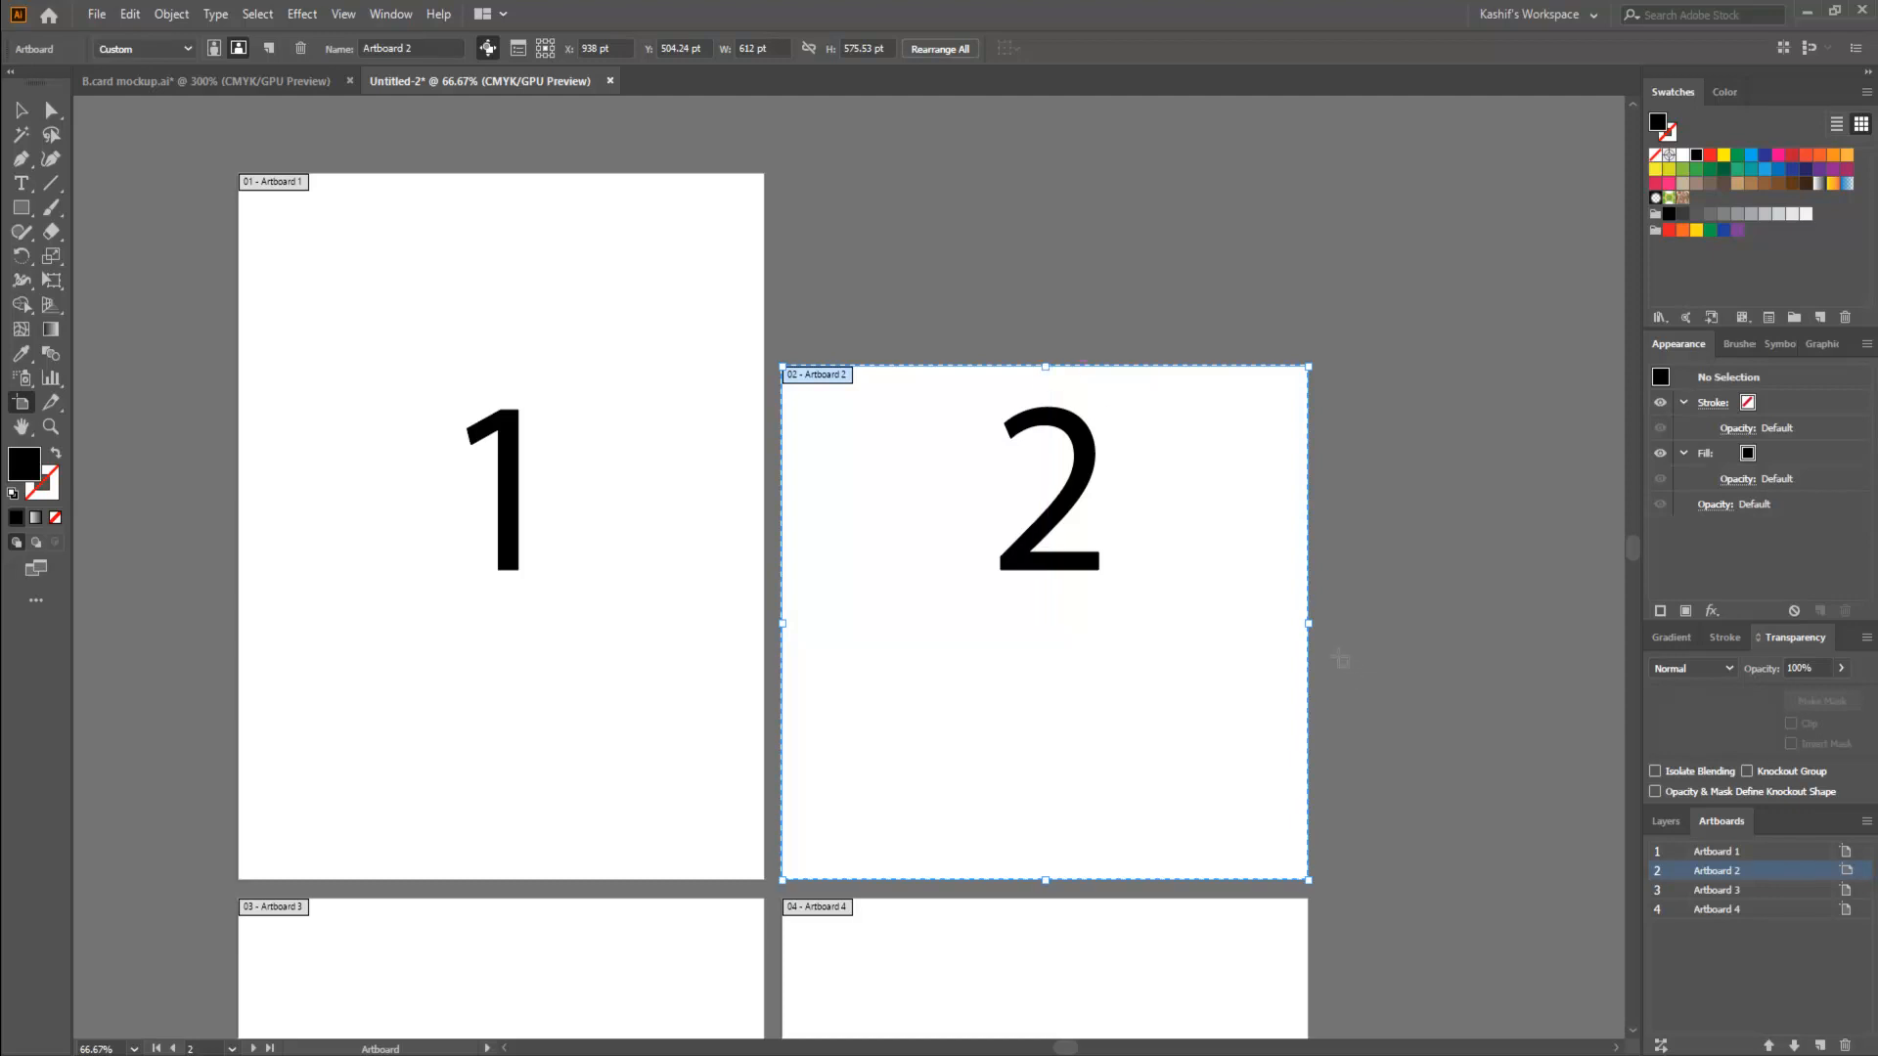
pyautogui.moveTo(1309, 631); pyautogui.dragTo(1116, 643)
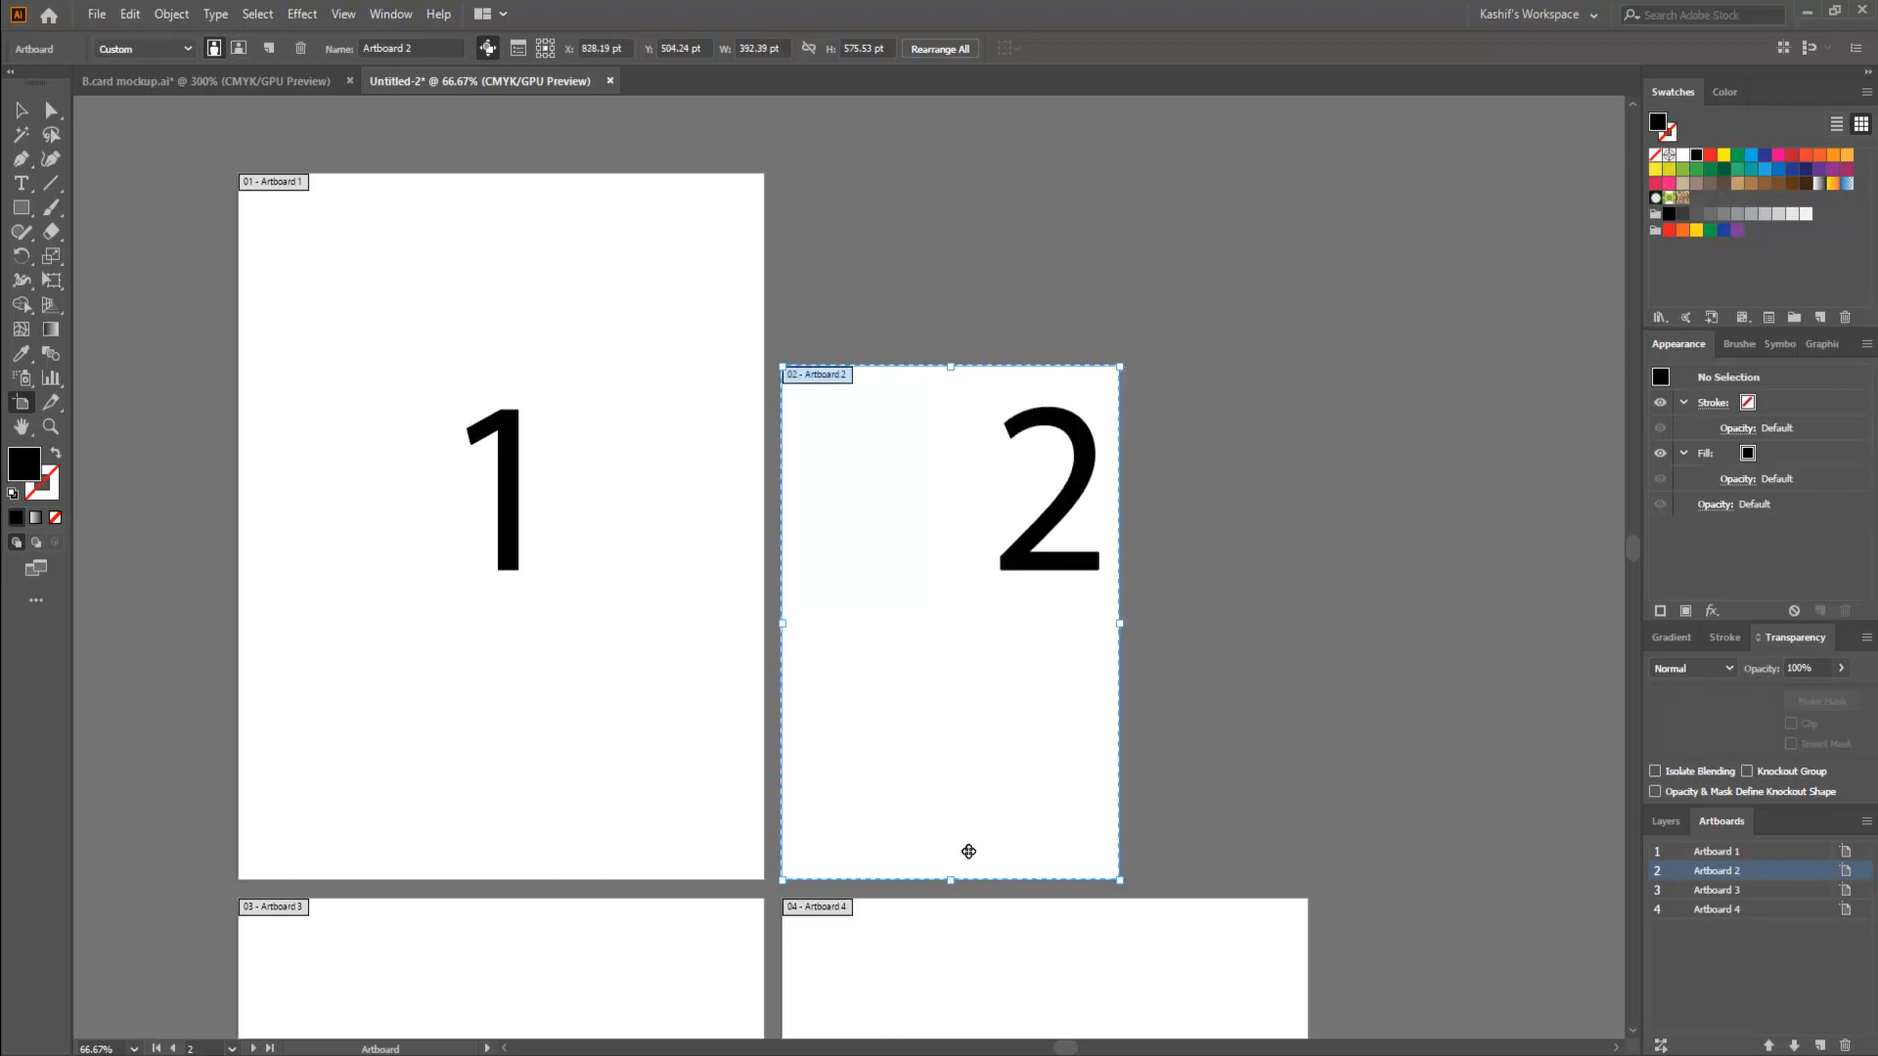
pyautogui.moveTo(951, 879); pyautogui.dragTo(967, 698)
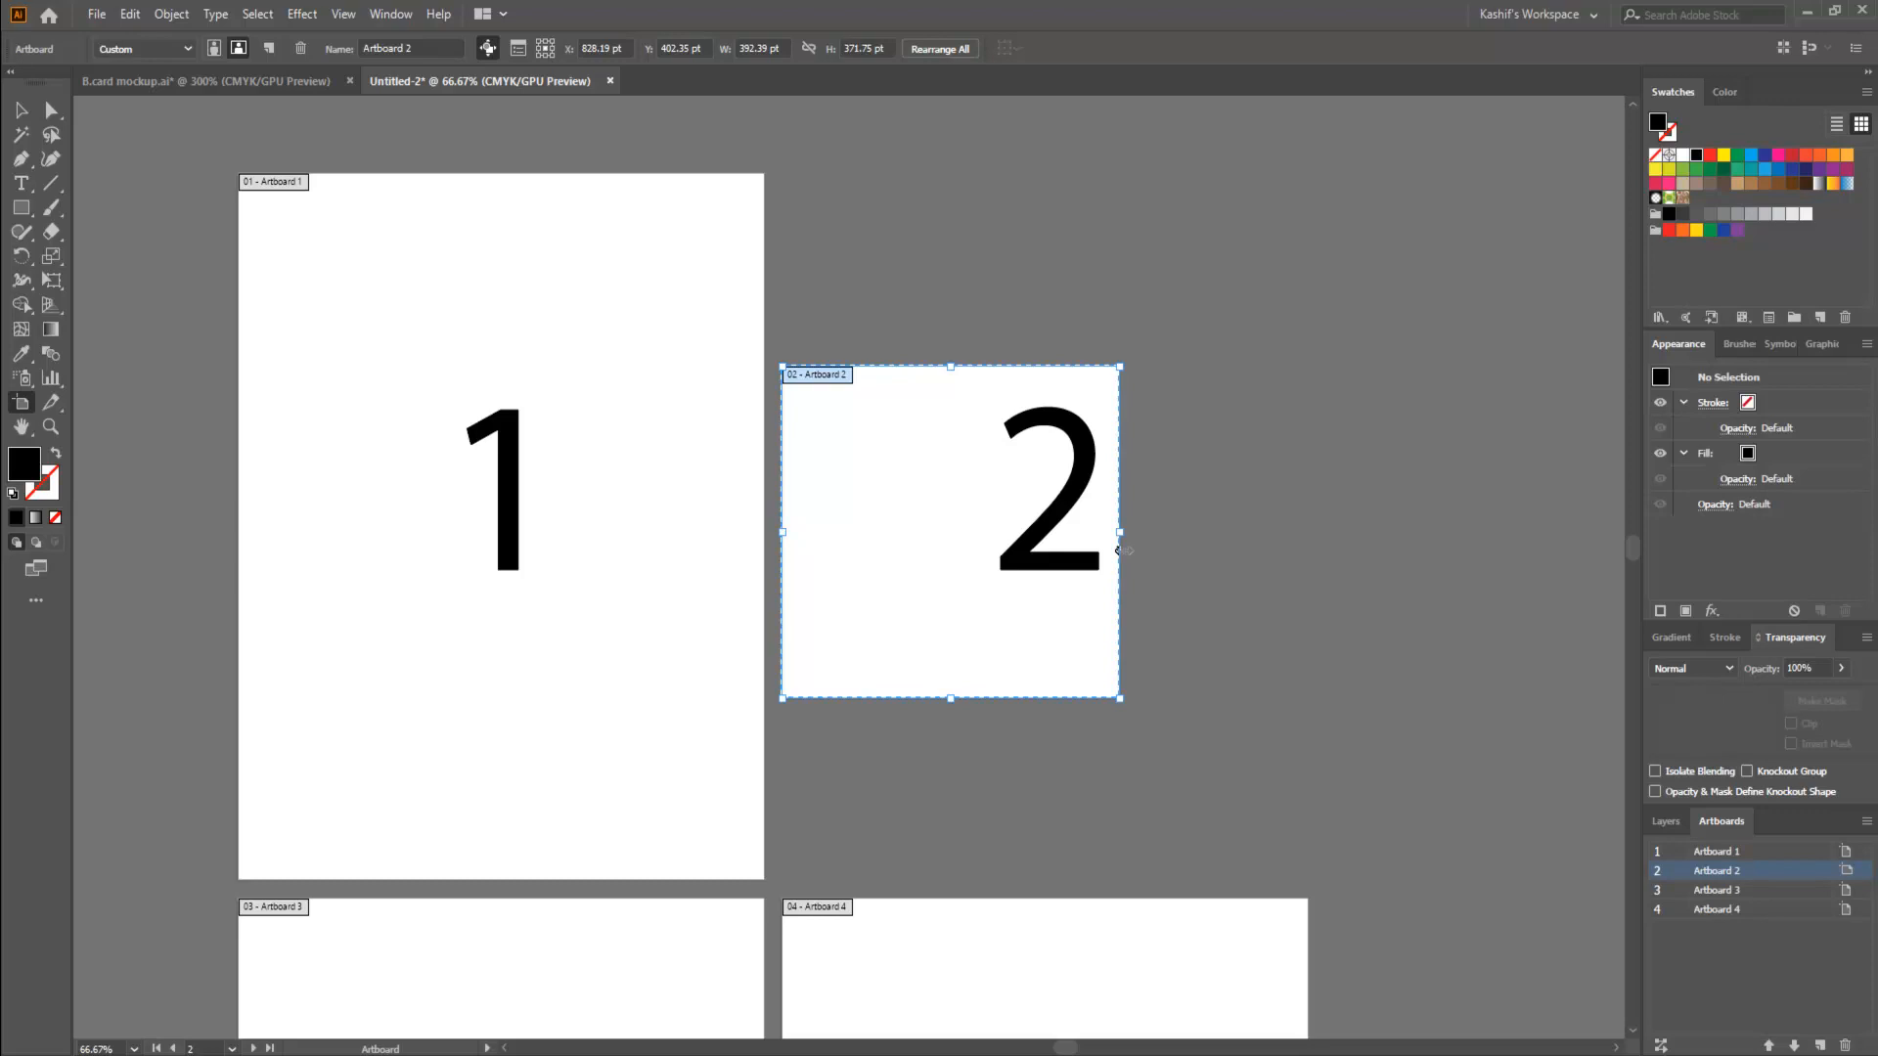
# - Leave artboard editing and move the number 2 to the middle of the resized artboard 2
pyautogui.click(21, 109)
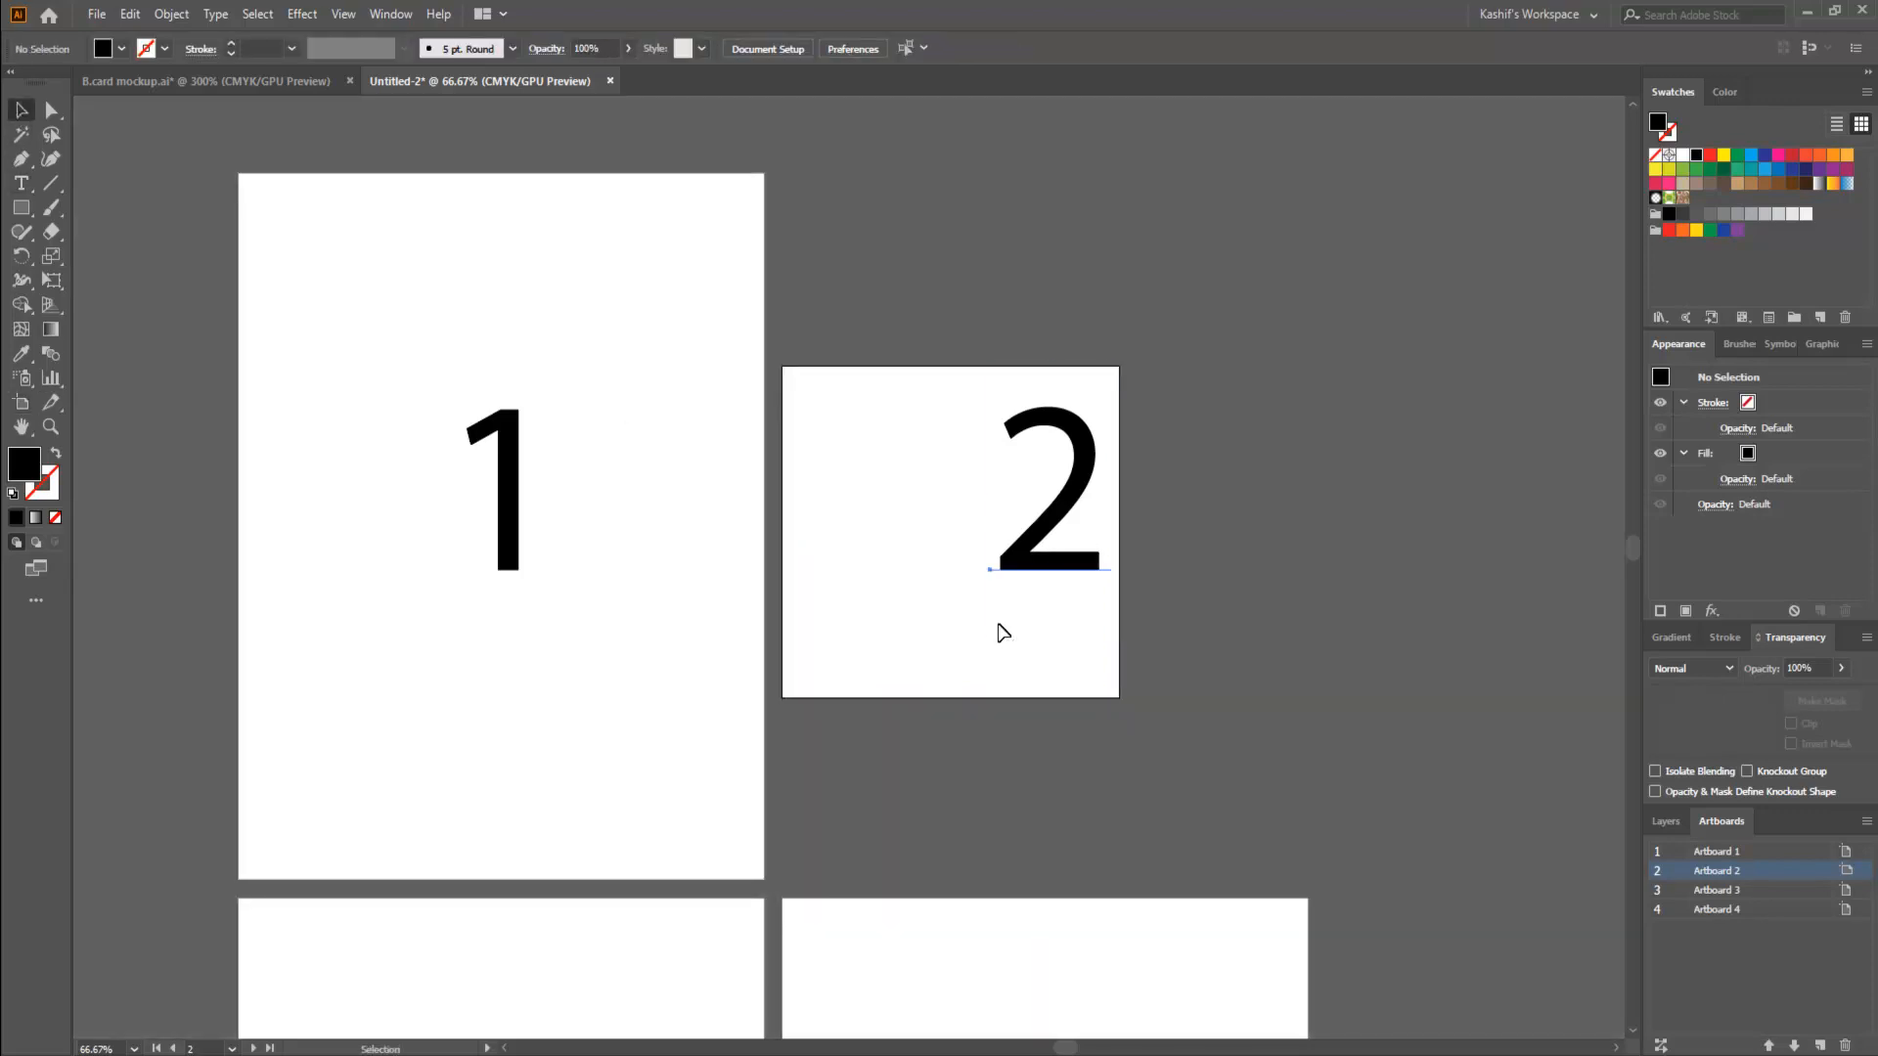
pyautogui.click(999, 626)
pyautogui.moveTo(1044, 537); pyautogui.dragTo(950, 567)
# - Set artboard 3 to 200 pt wide and 200 pt high, then leave artboard editing
pyautogui.press('space')
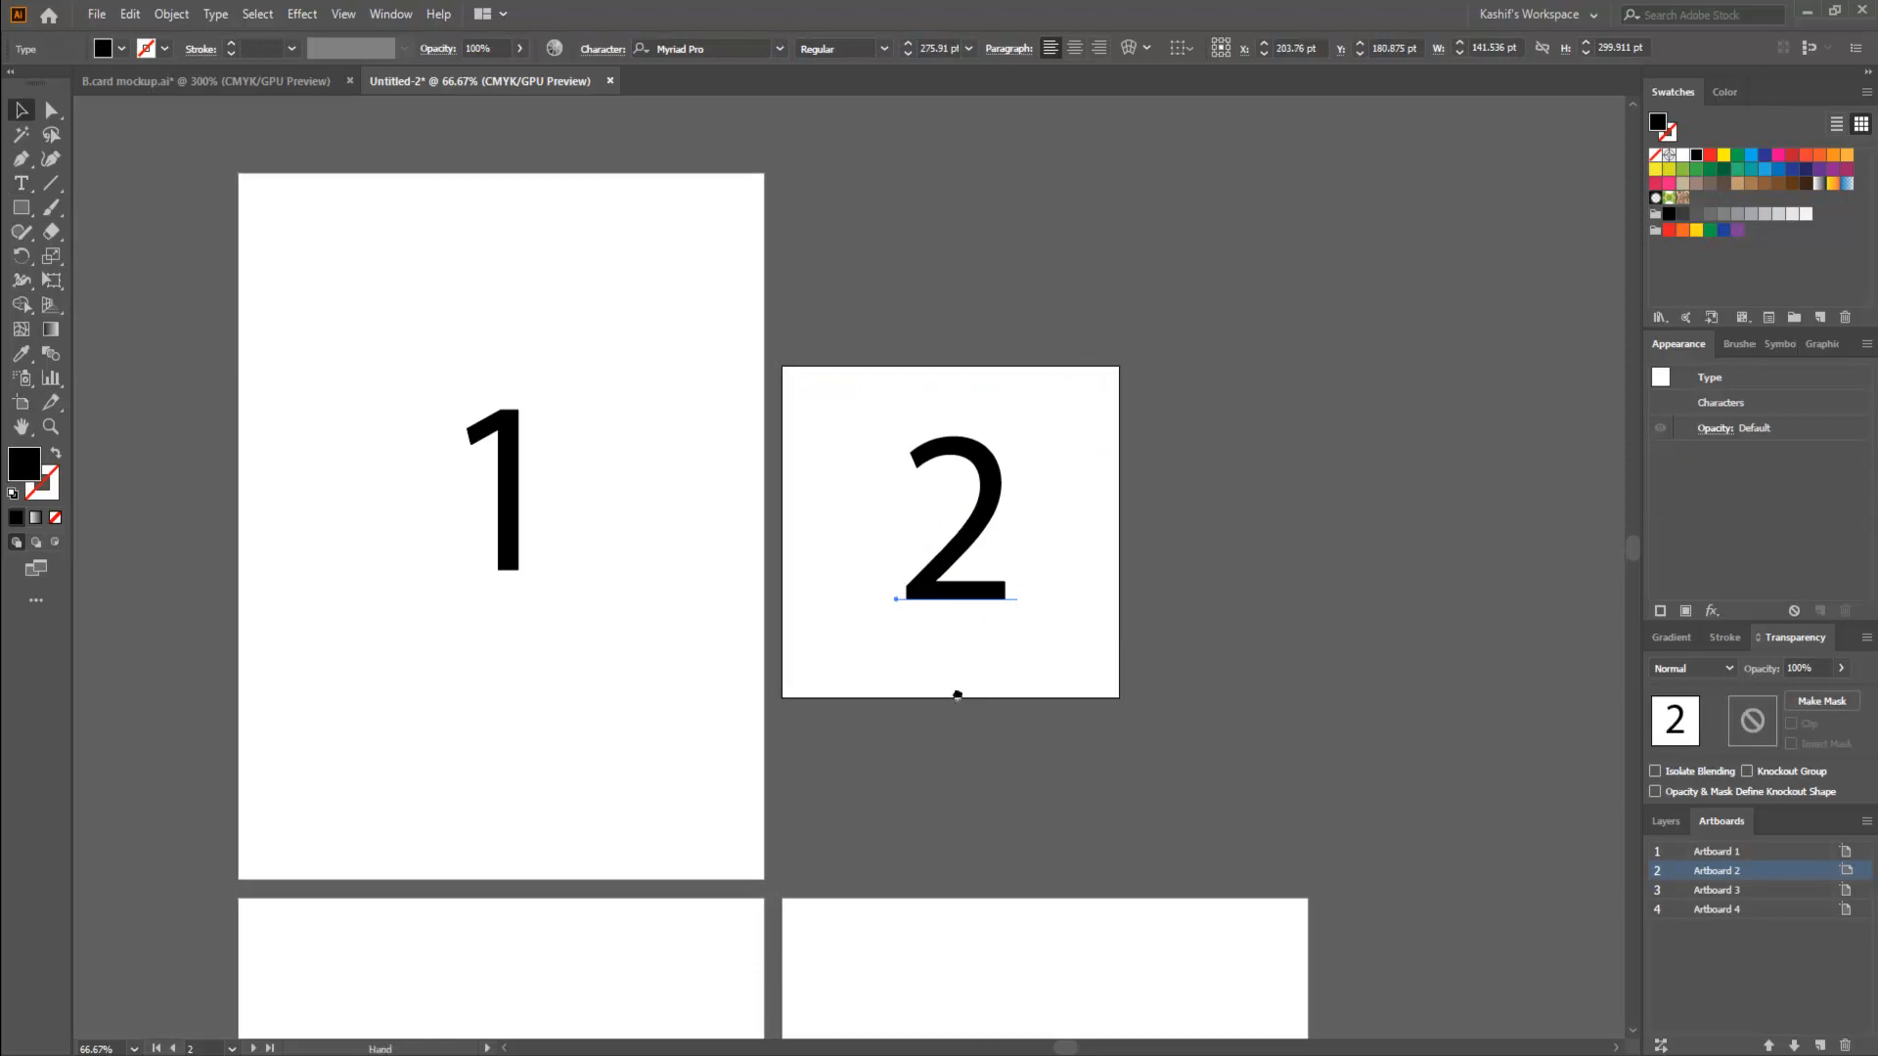
pyautogui.moveTo(958, 695); pyautogui.dragTo(1102, 323)
pyautogui.moveTo(918, 721); pyautogui.dragTo(939, 578)
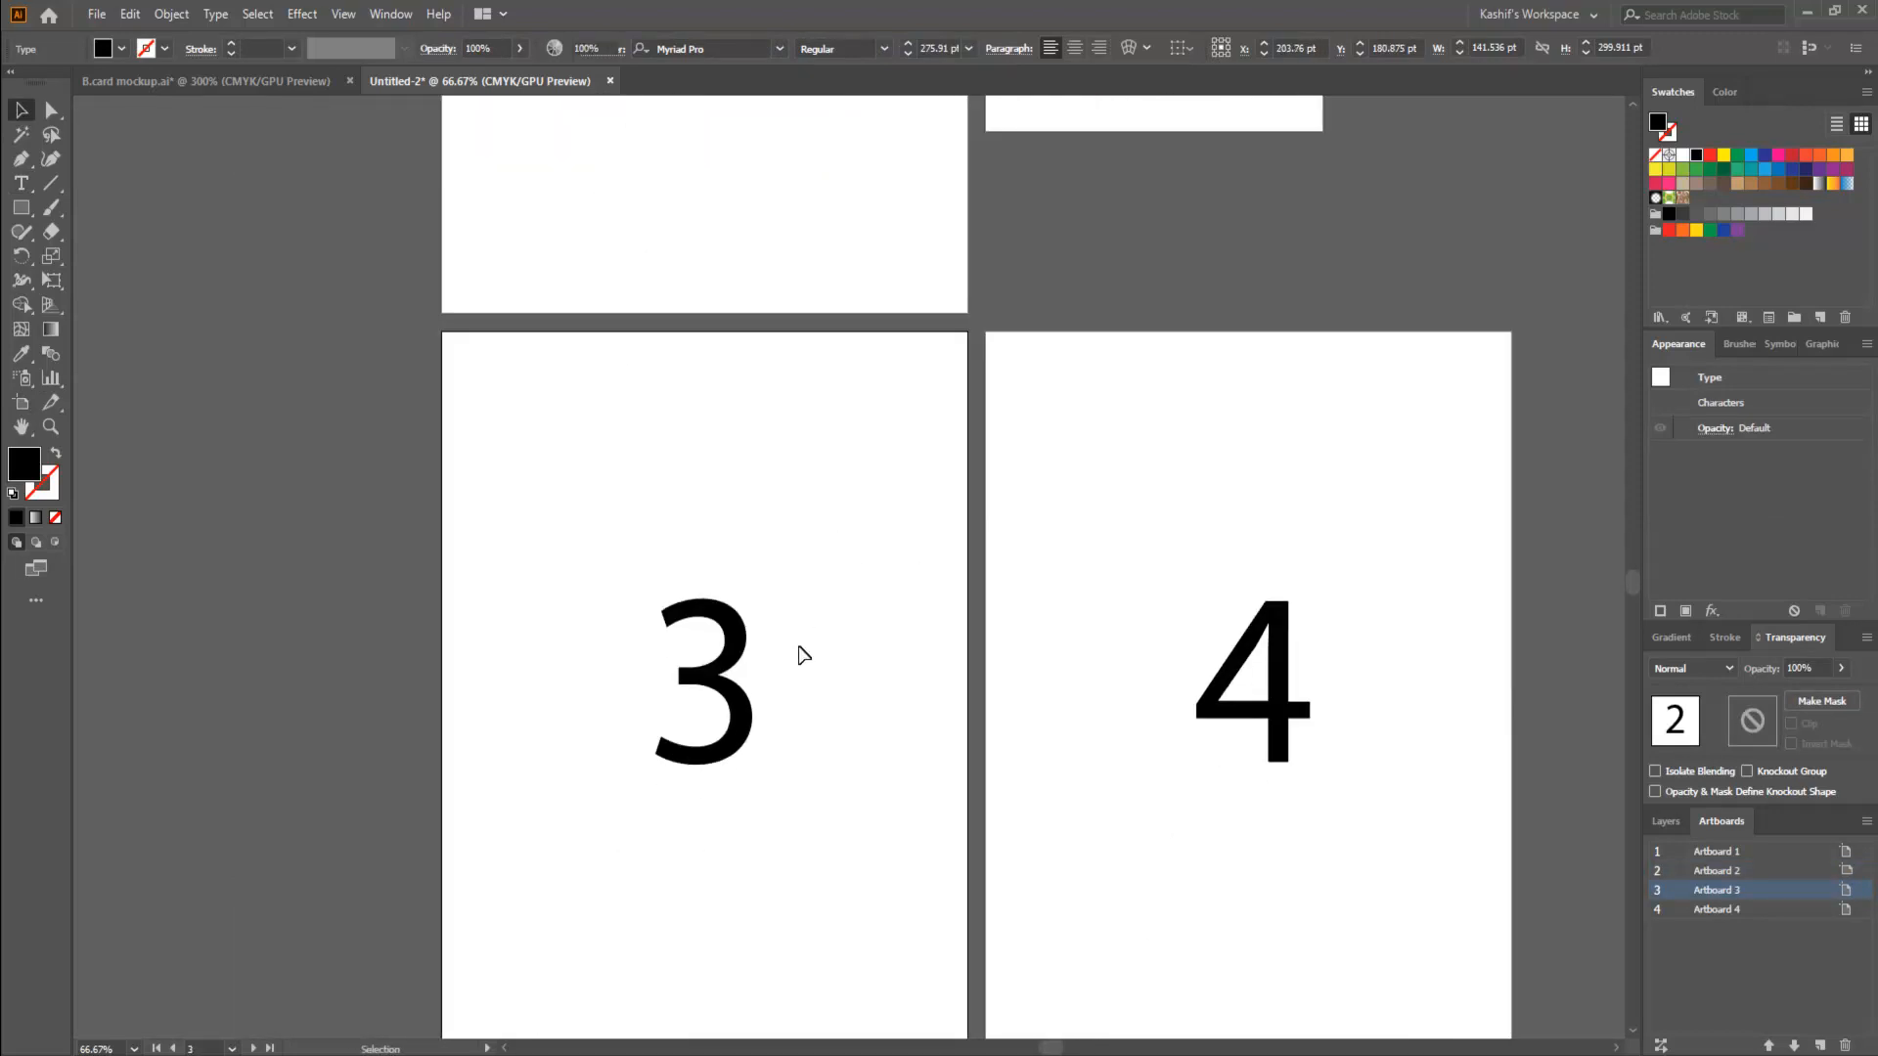
pyautogui.click(18, 405)
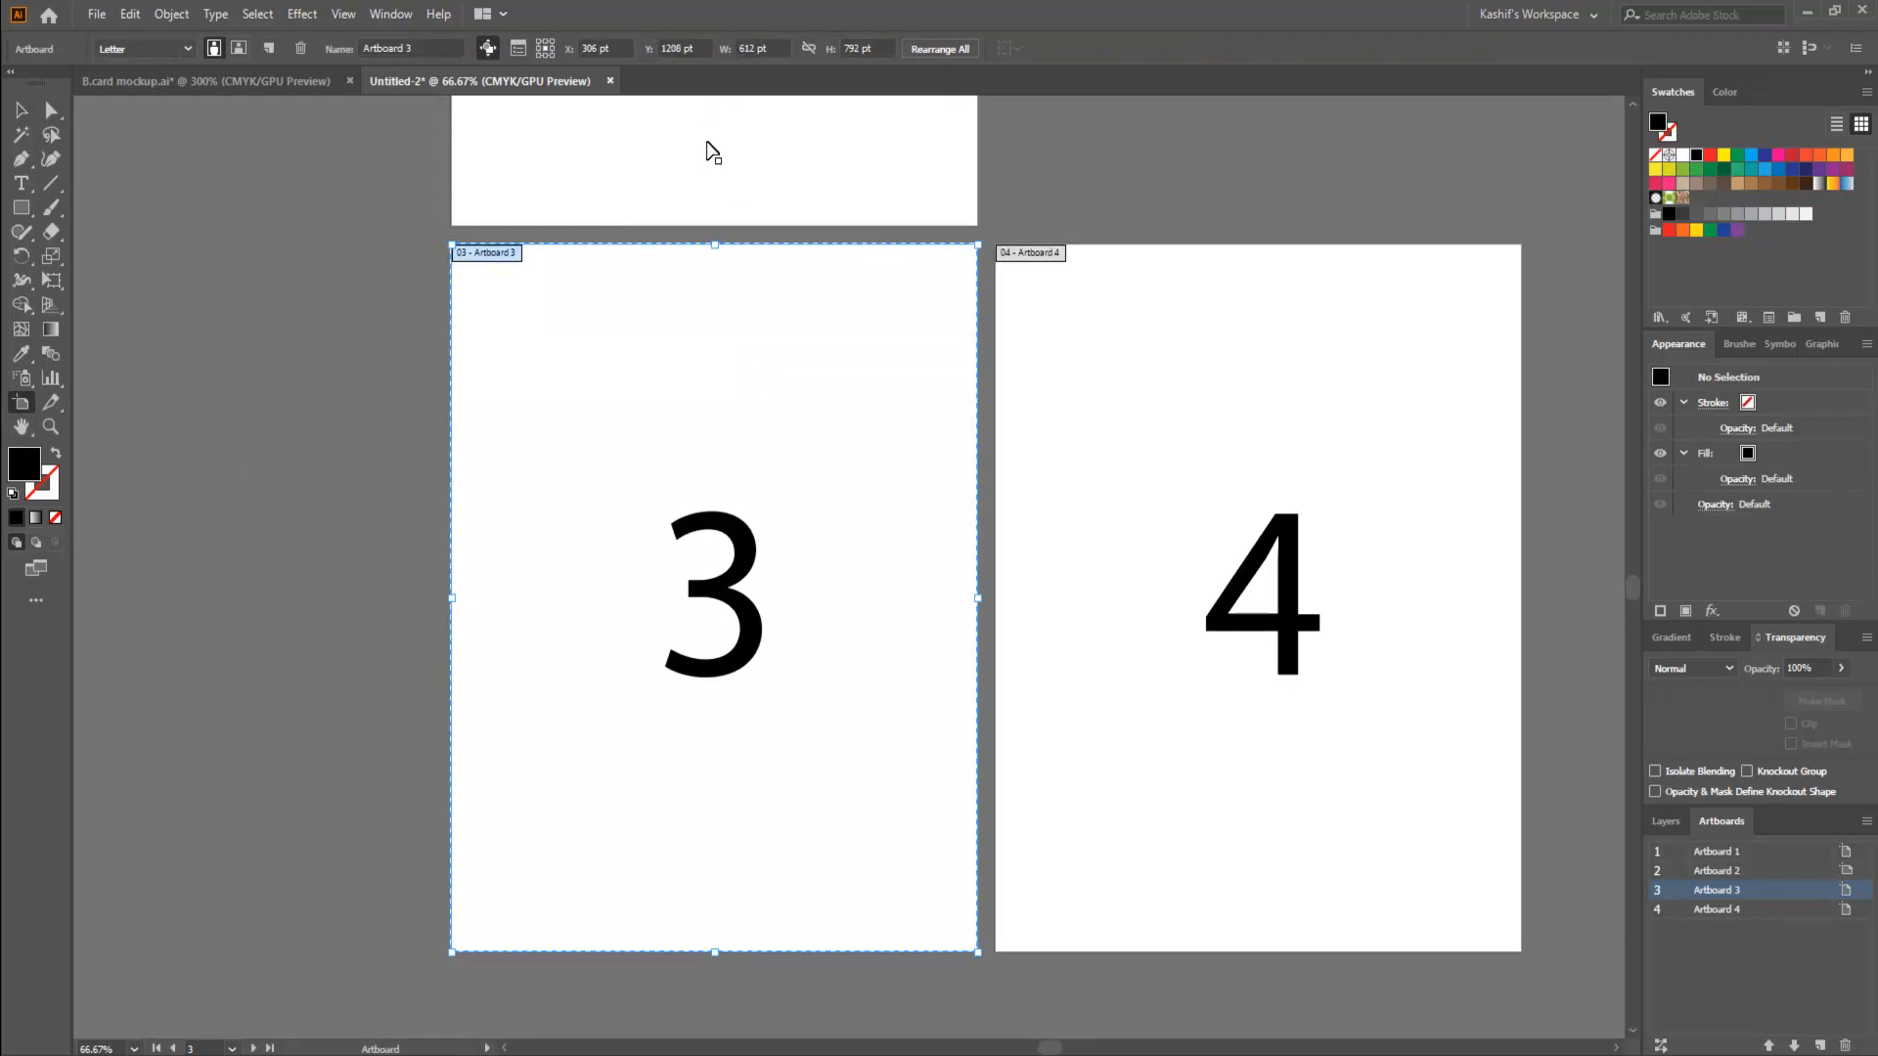
pyautogui.click(770, 46)
pyautogui.write('200')
pyautogui.press('Tab')
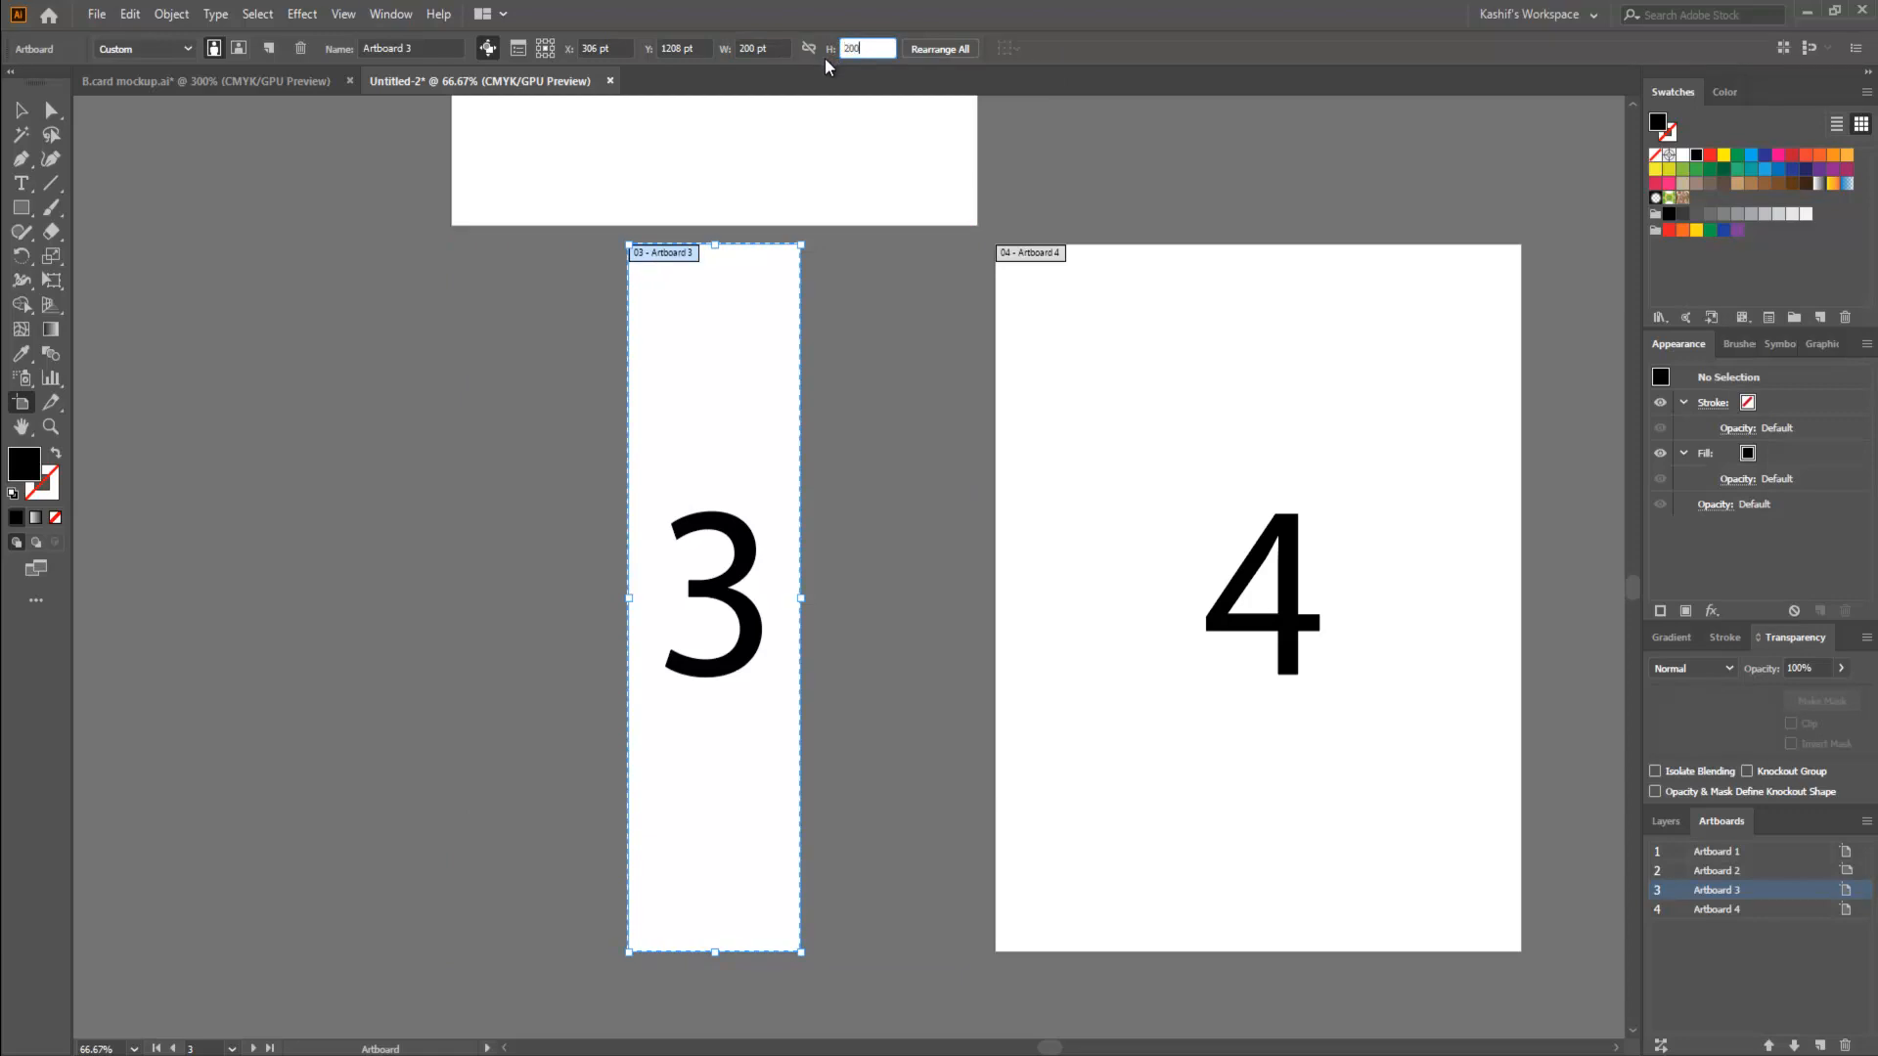
pyautogui.click(905, 331)
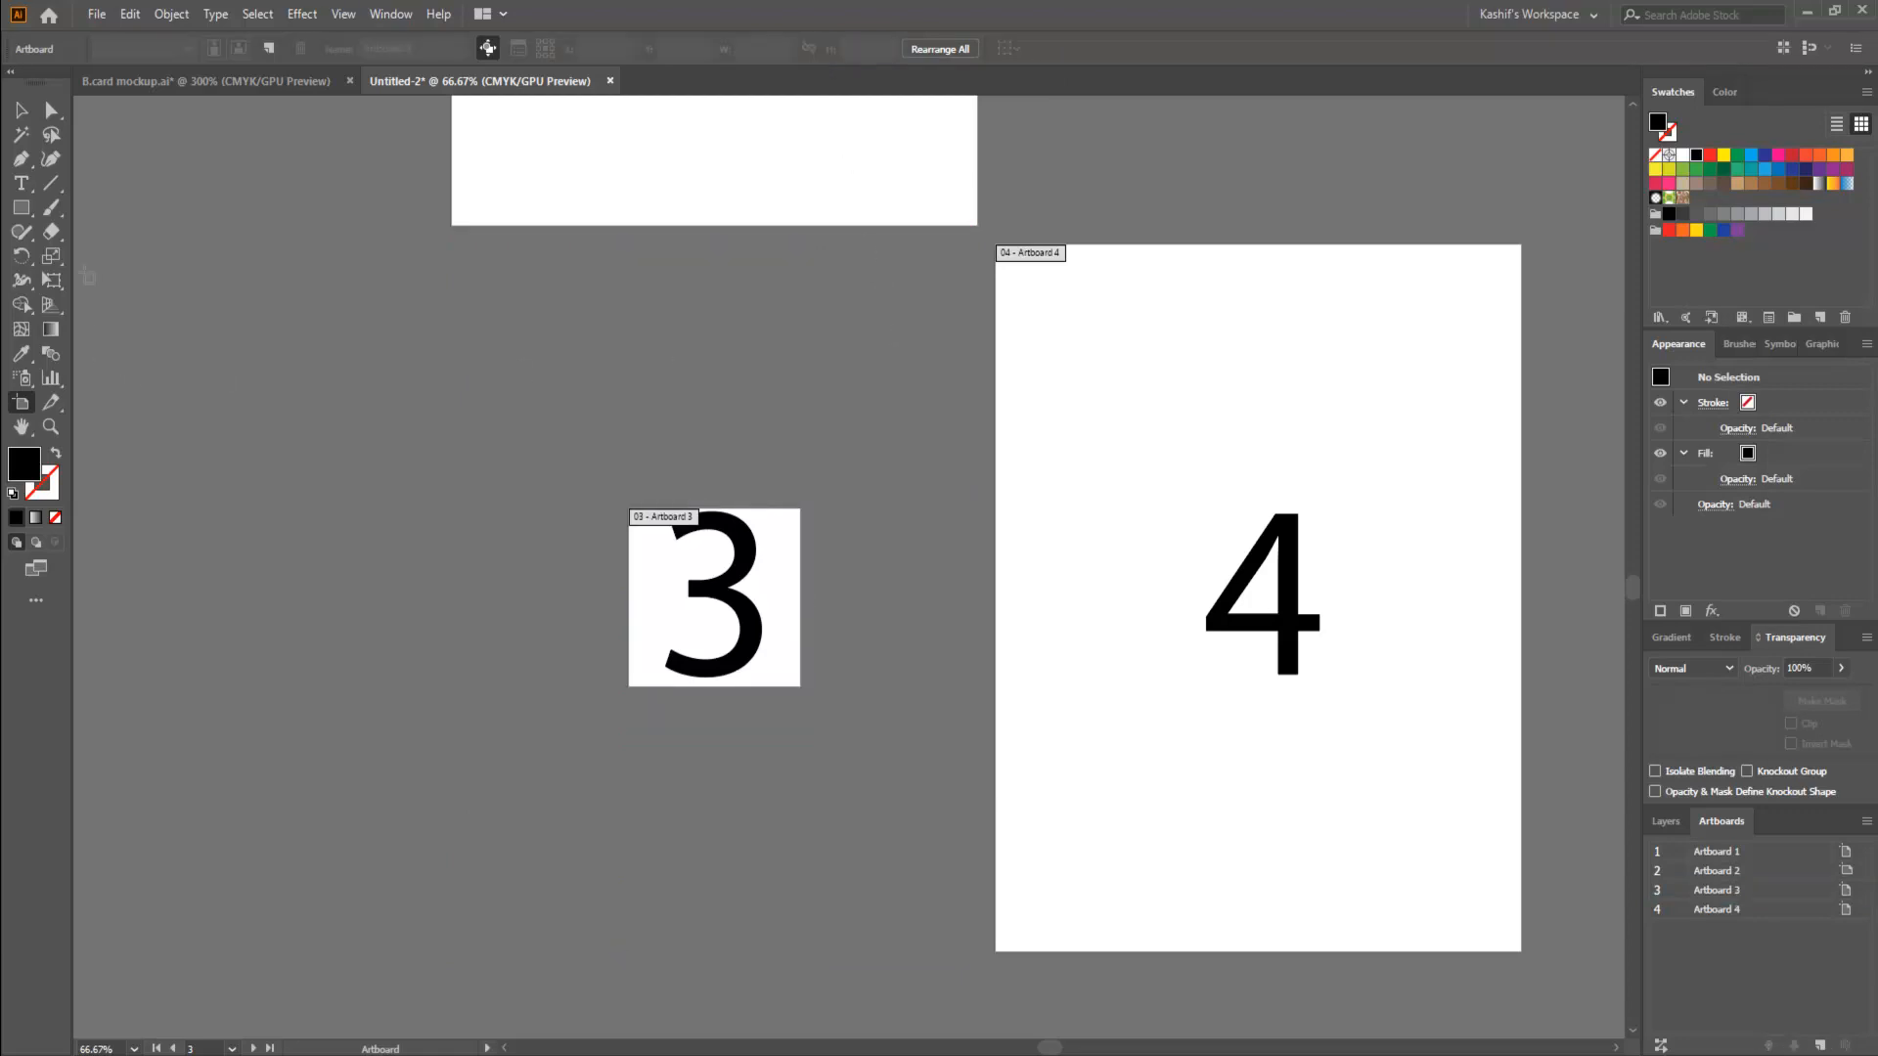
pyautogui.click(20, 110)
# - Switch to outline view and move the number 3 horizontally about 218 pt out of artboard 3
pyautogui.click(1002, 523)
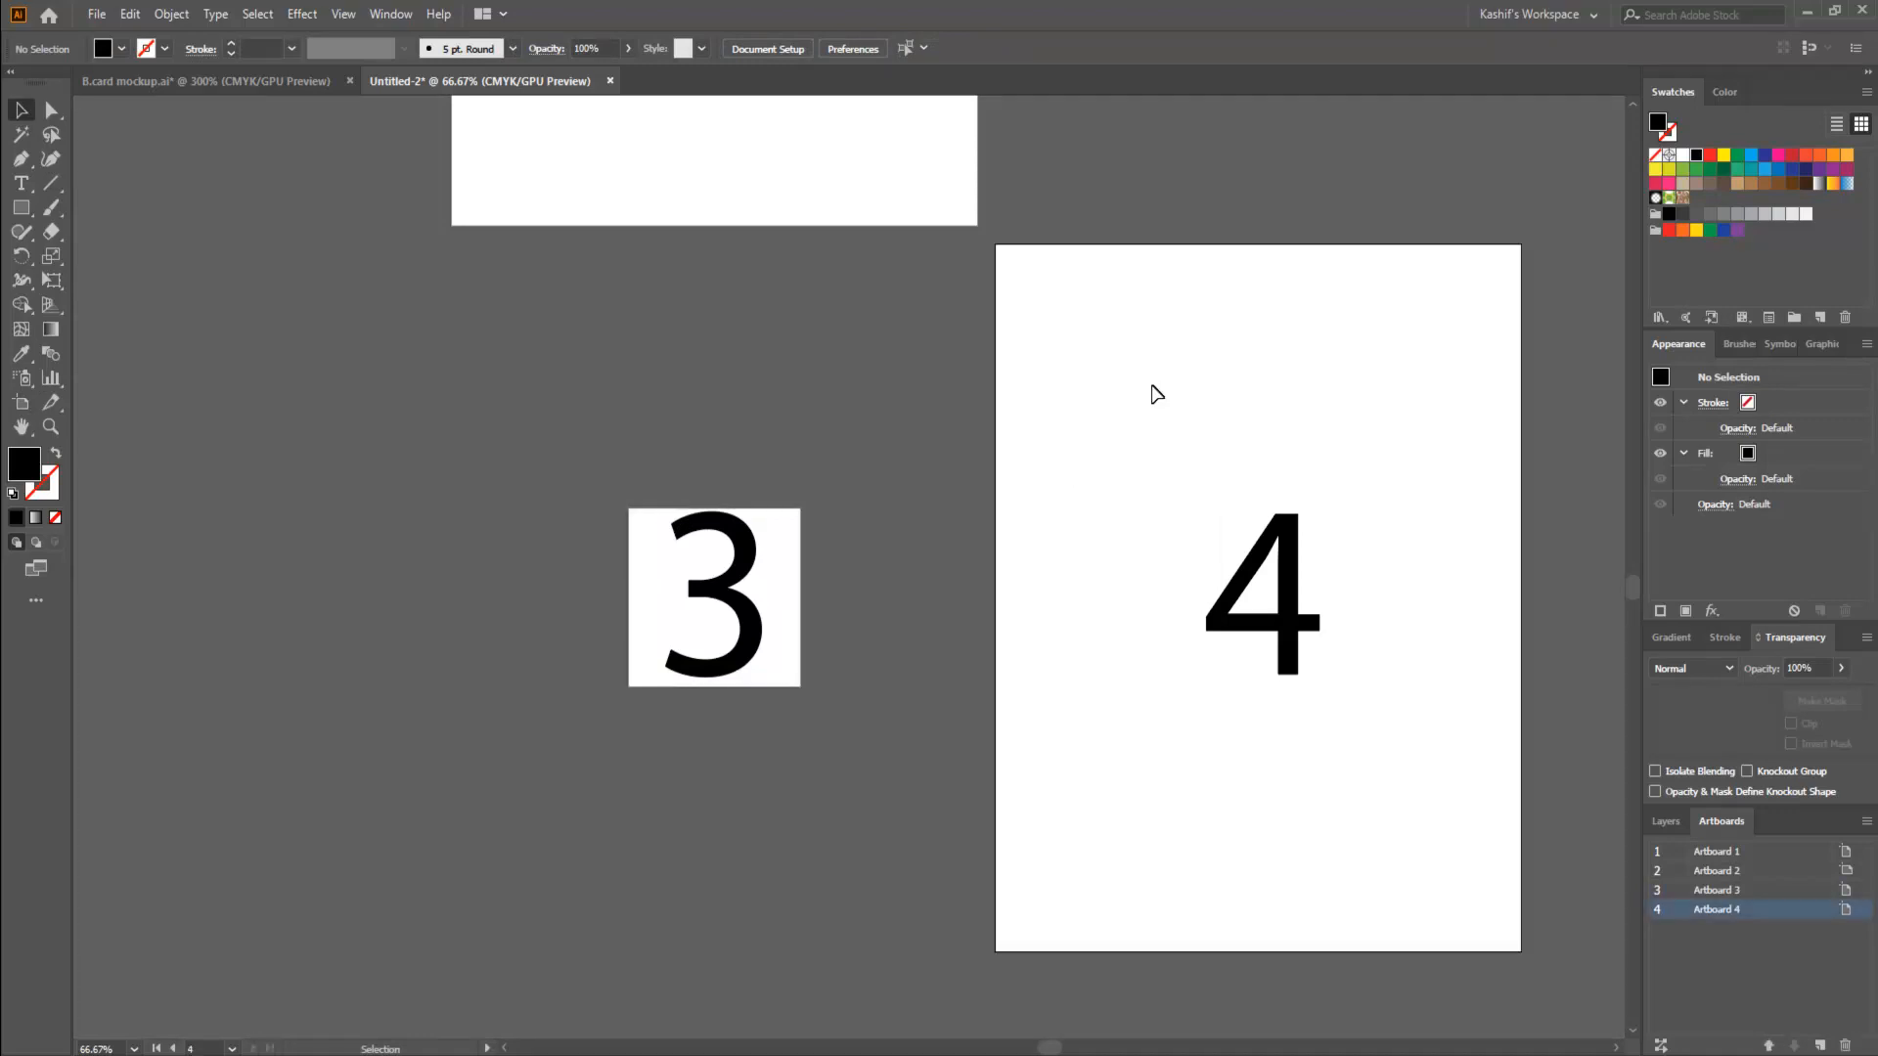
pyautogui.click(21, 402)
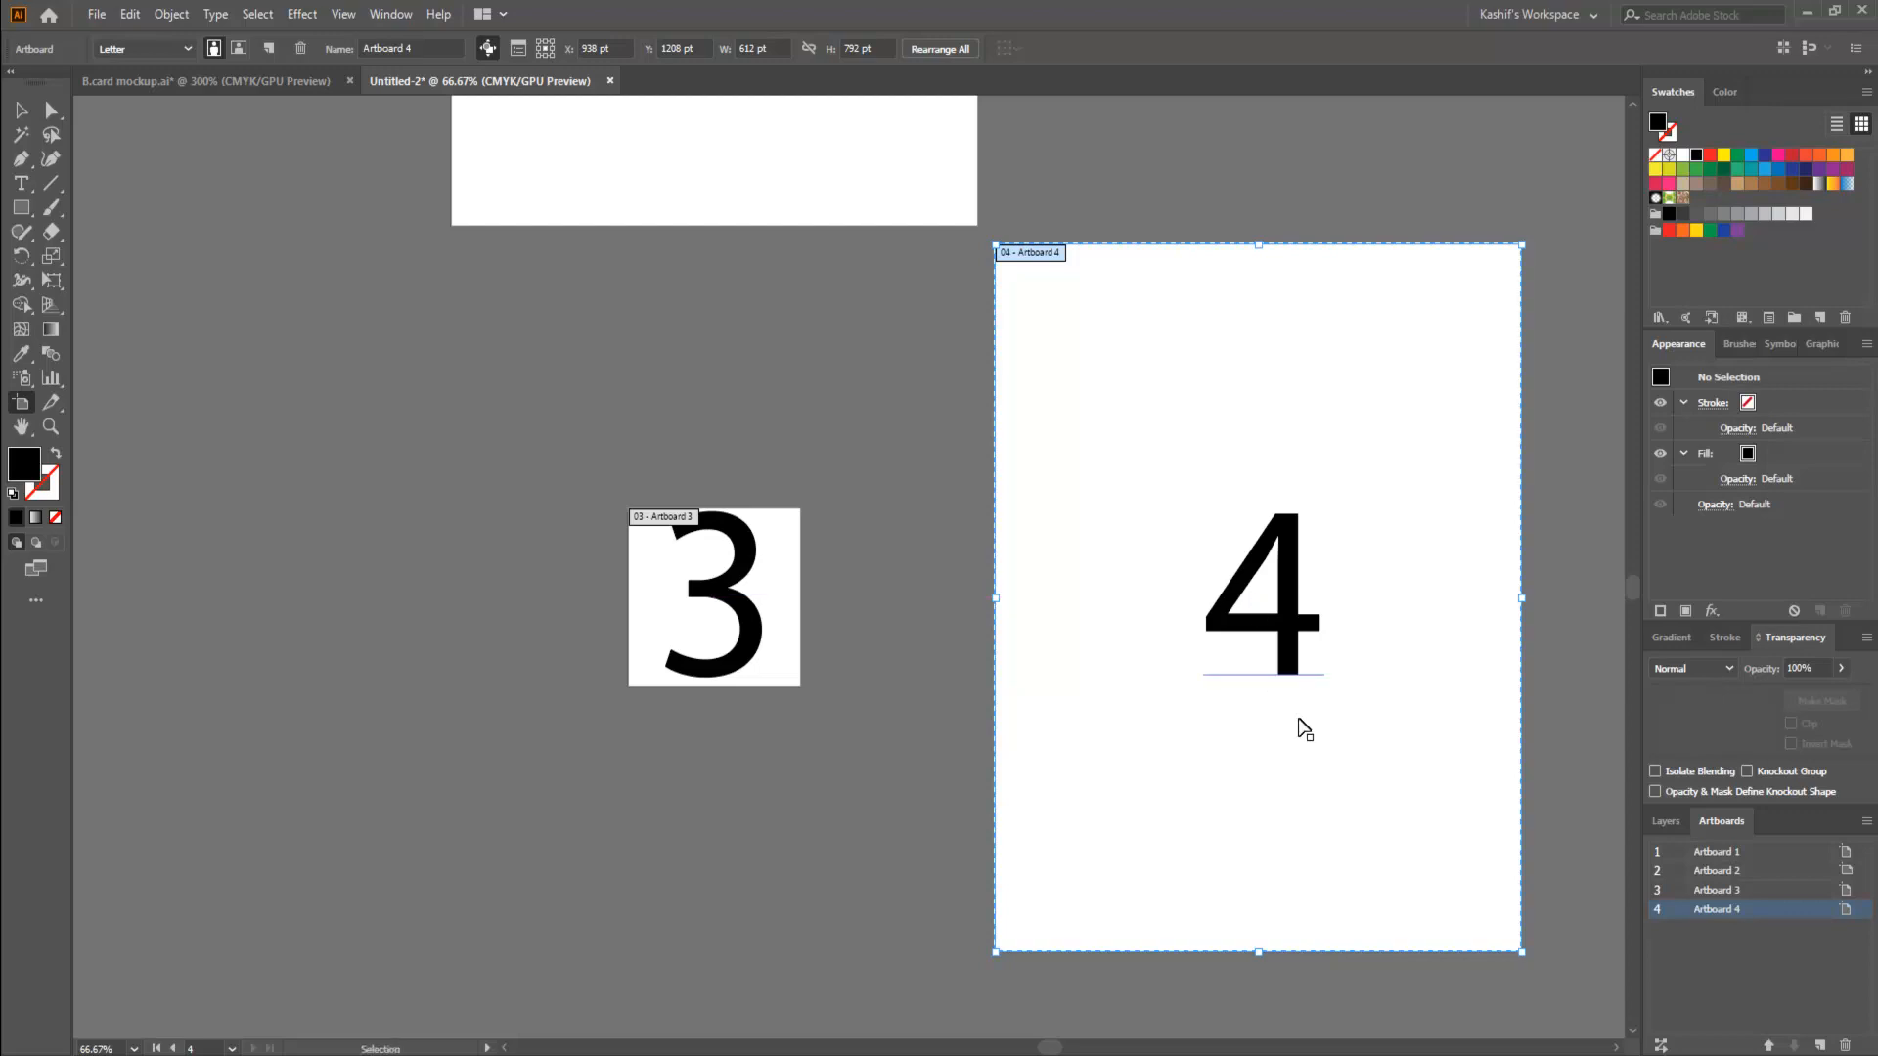
pyautogui.hotkey('ctrl', 'y')
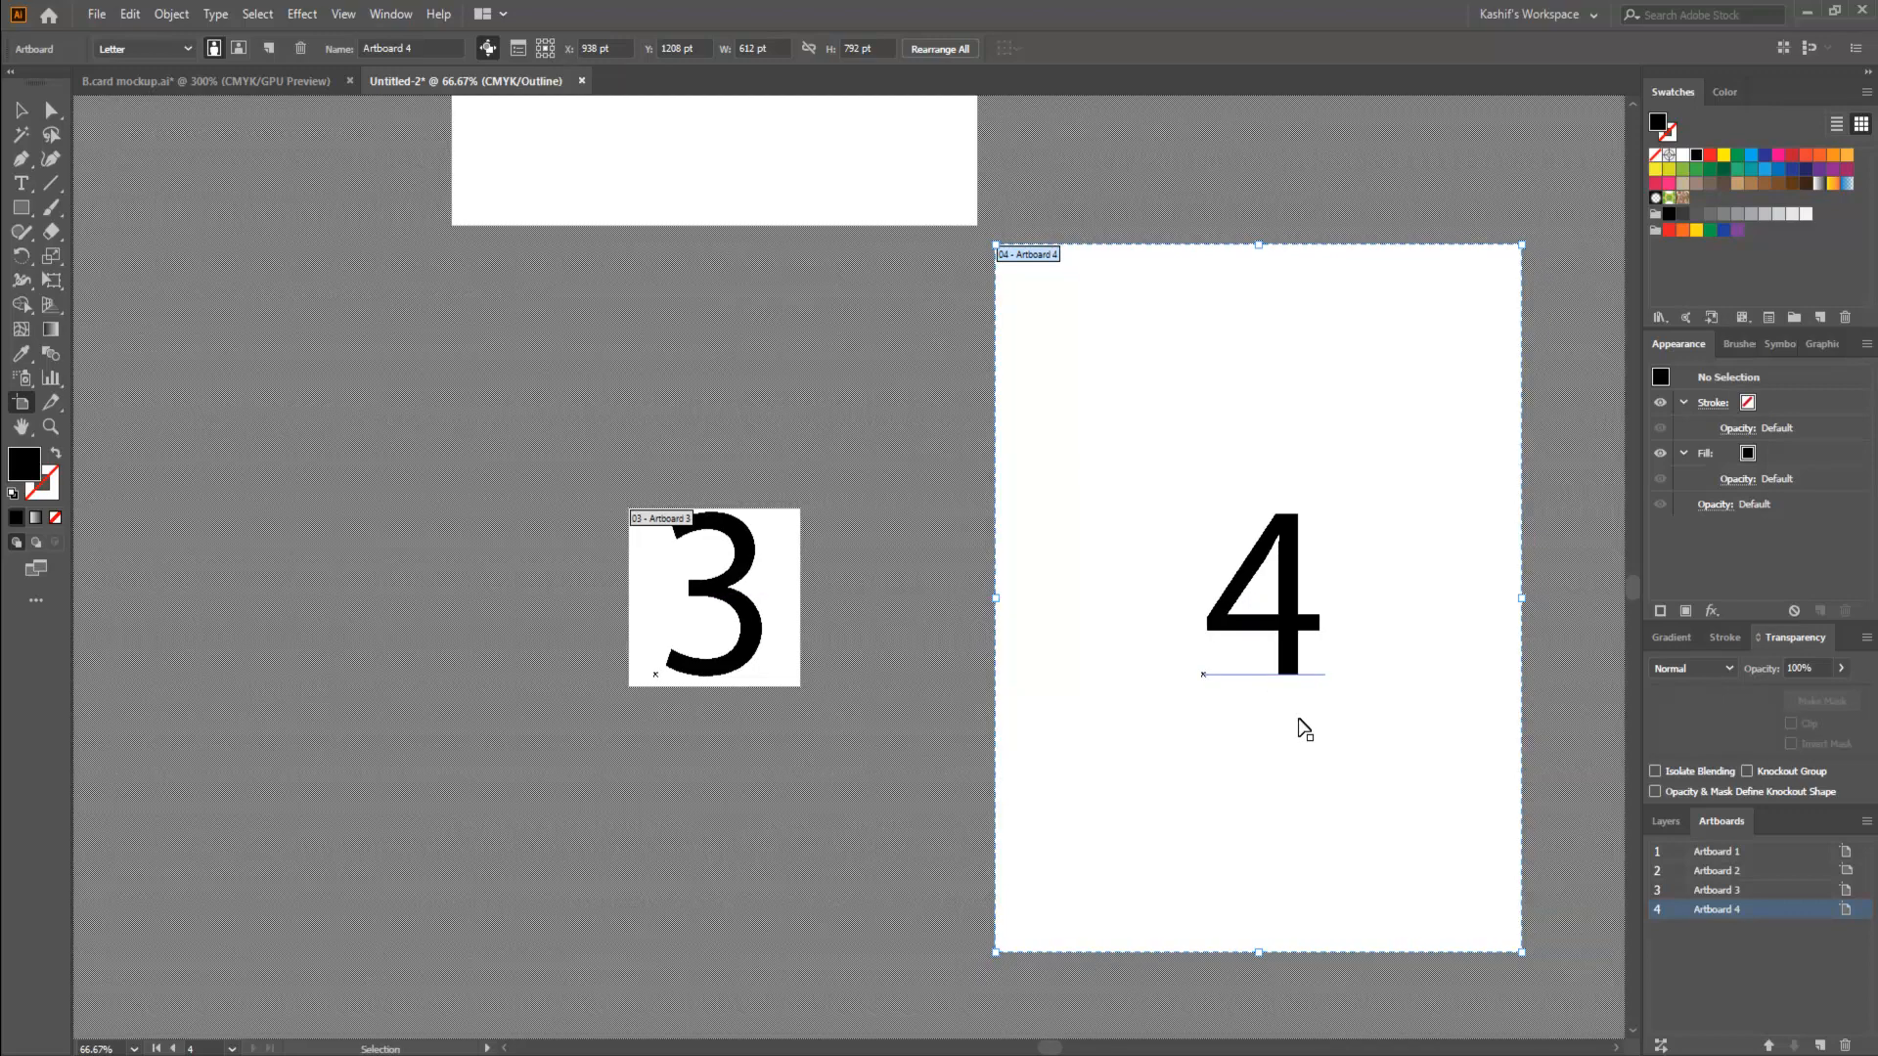
pyautogui.click(20, 111)
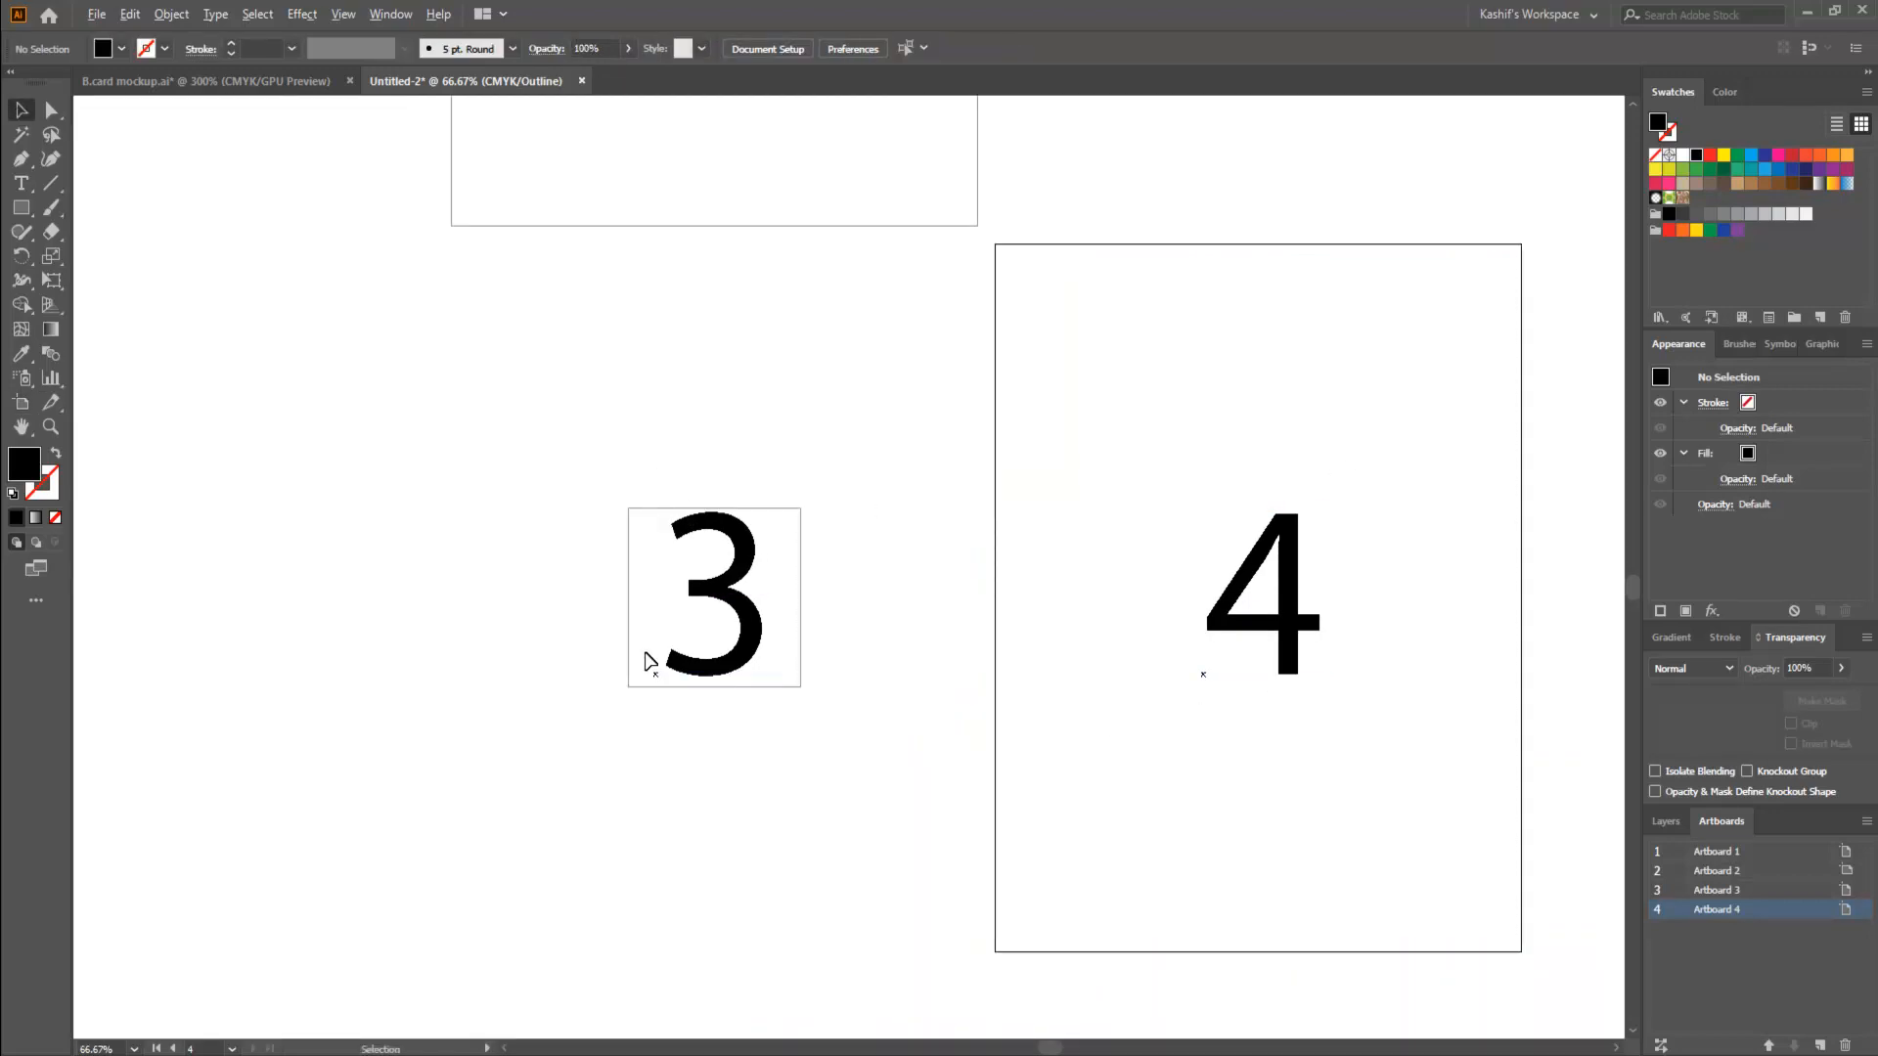
pyautogui.moveTo(655, 682); pyautogui.dragTo(847, 681)
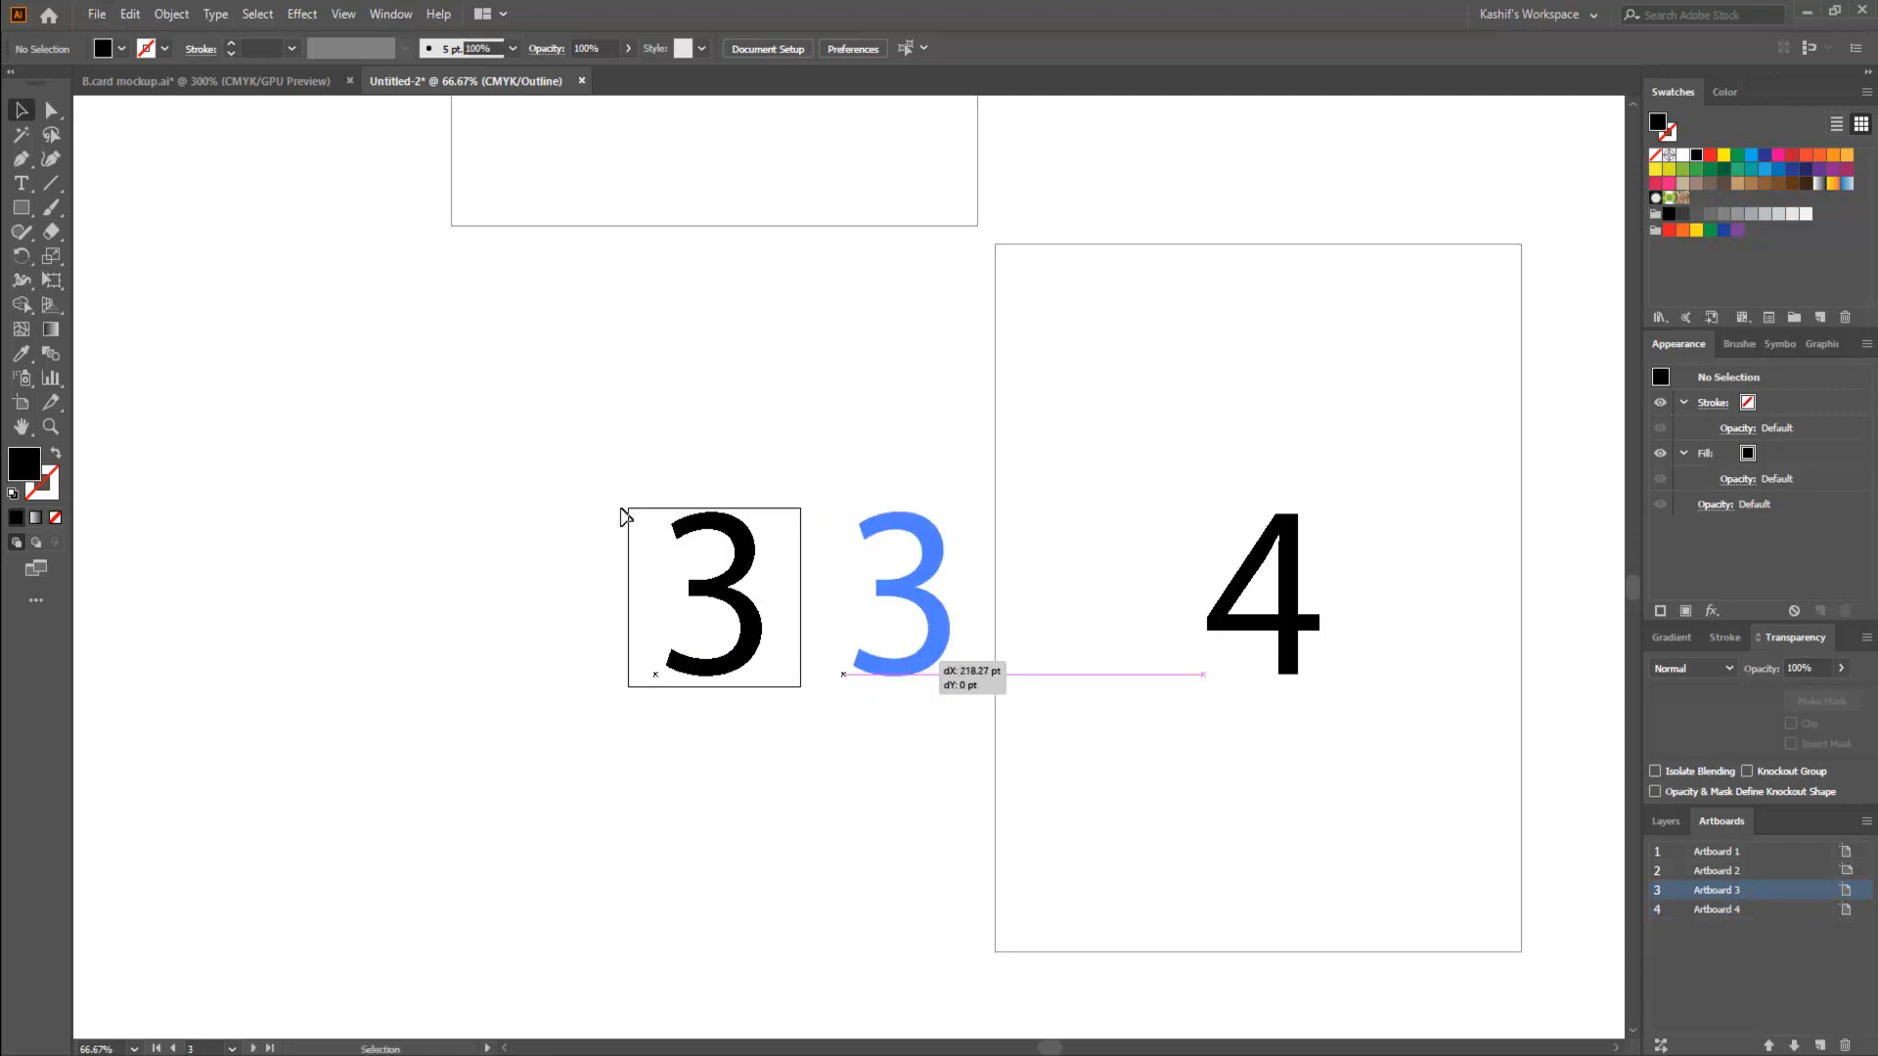
pyautogui.click(732, 596)
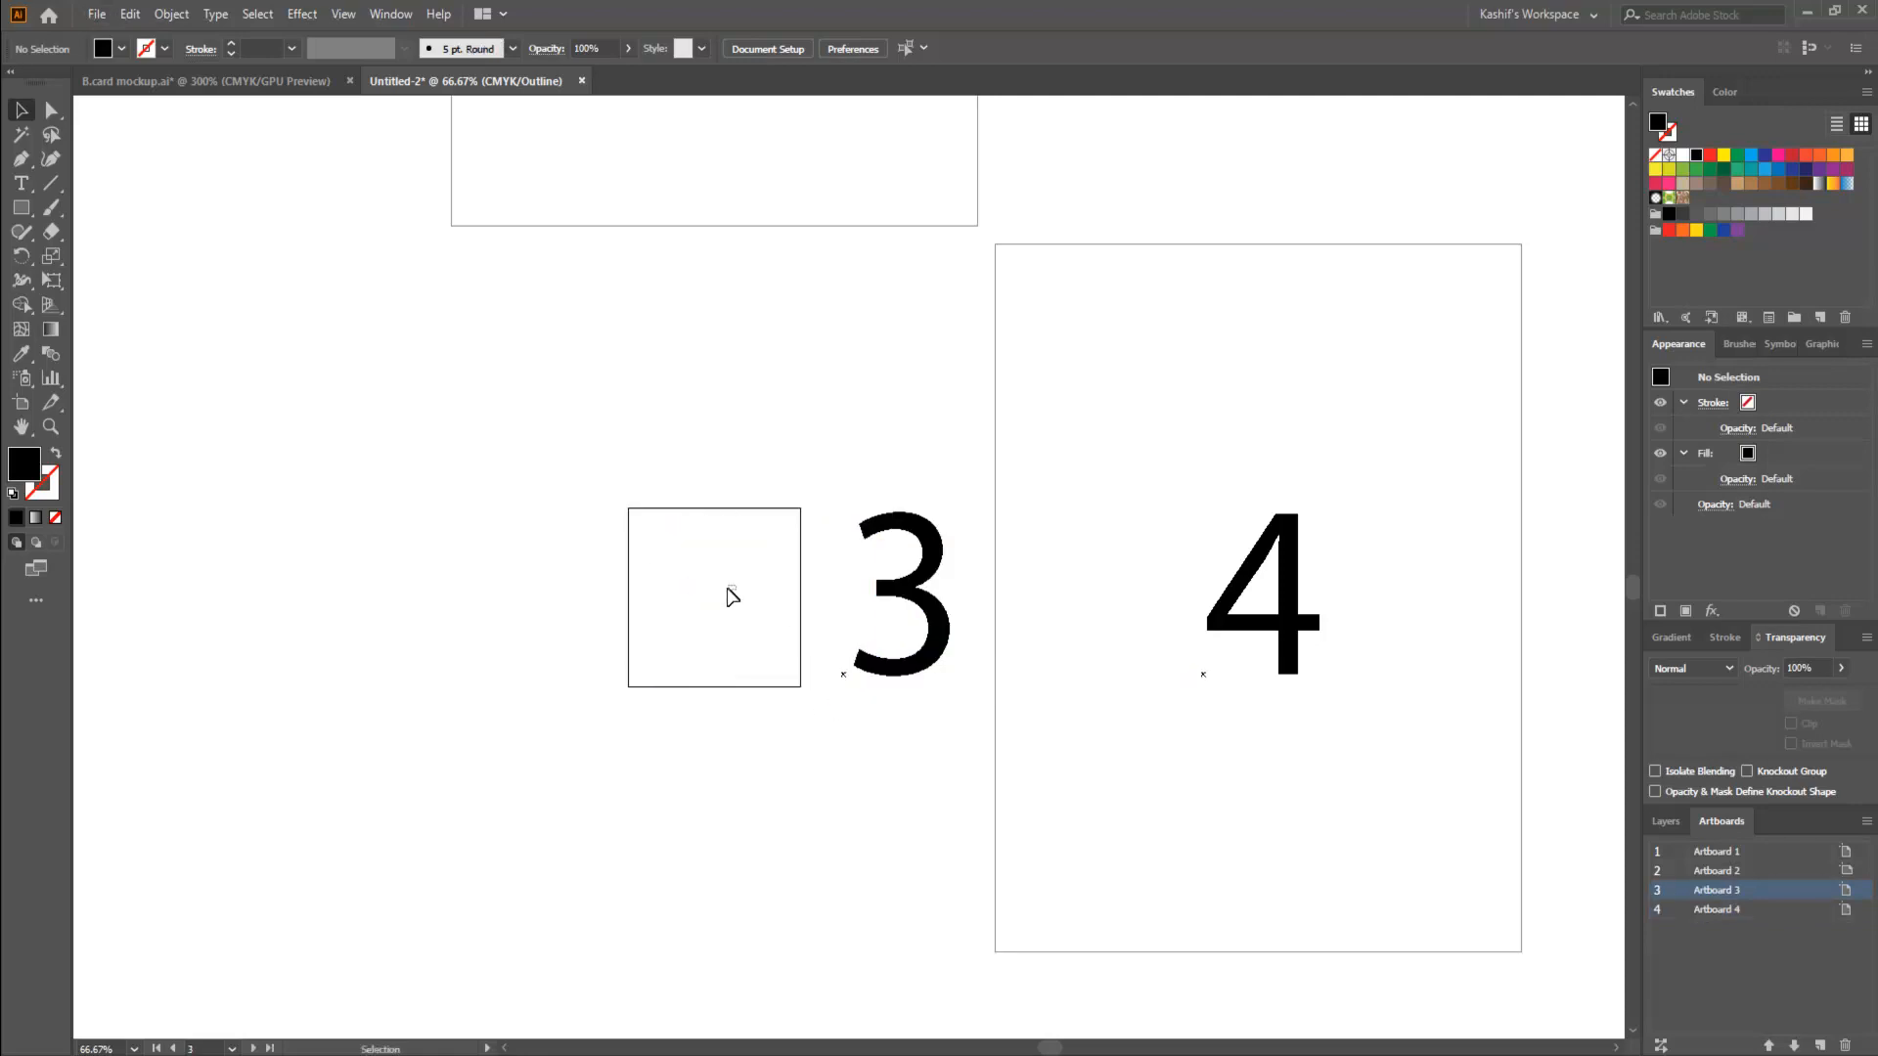
# - Inspect the empty artboard 3 in artboard editing, restore preview view and move the number 3 back onto it
pyautogui.click(20, 402)
pyautogui.scroll(5, 696, 599)
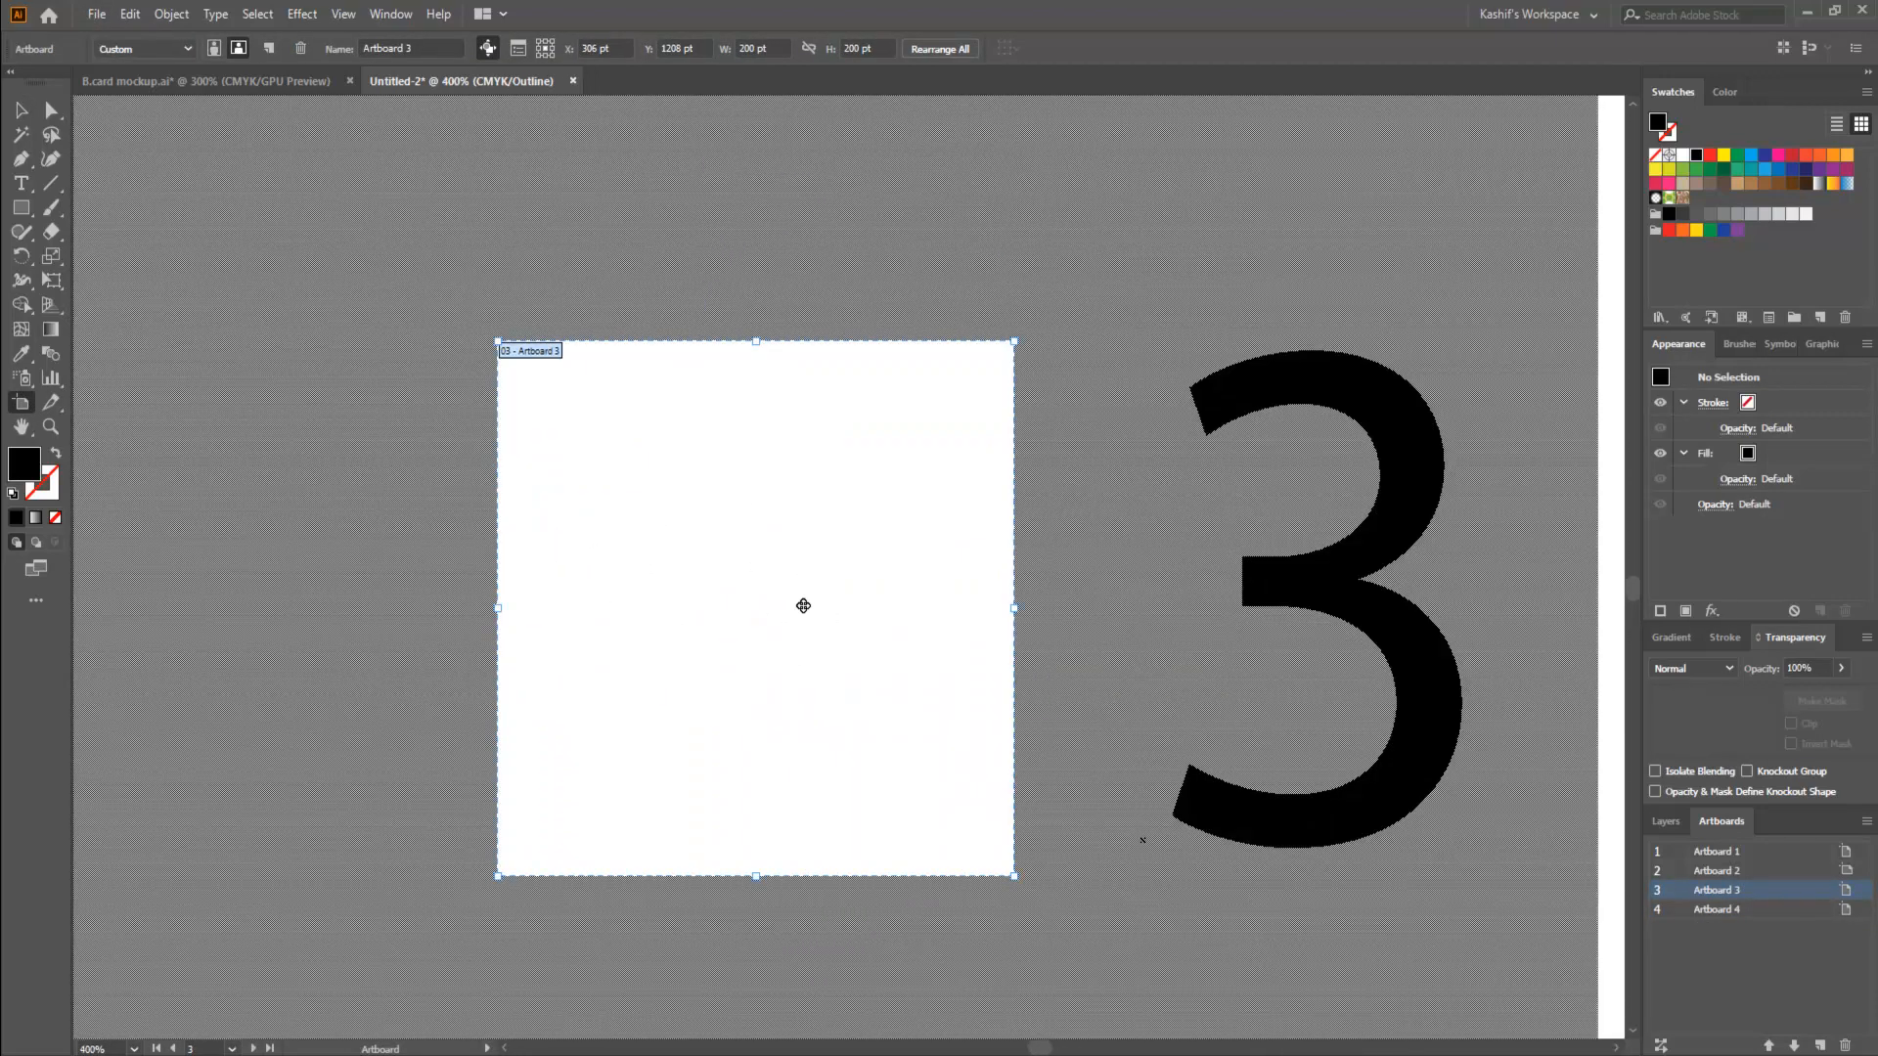
pyautogui.scroll(-2, 805, 623)
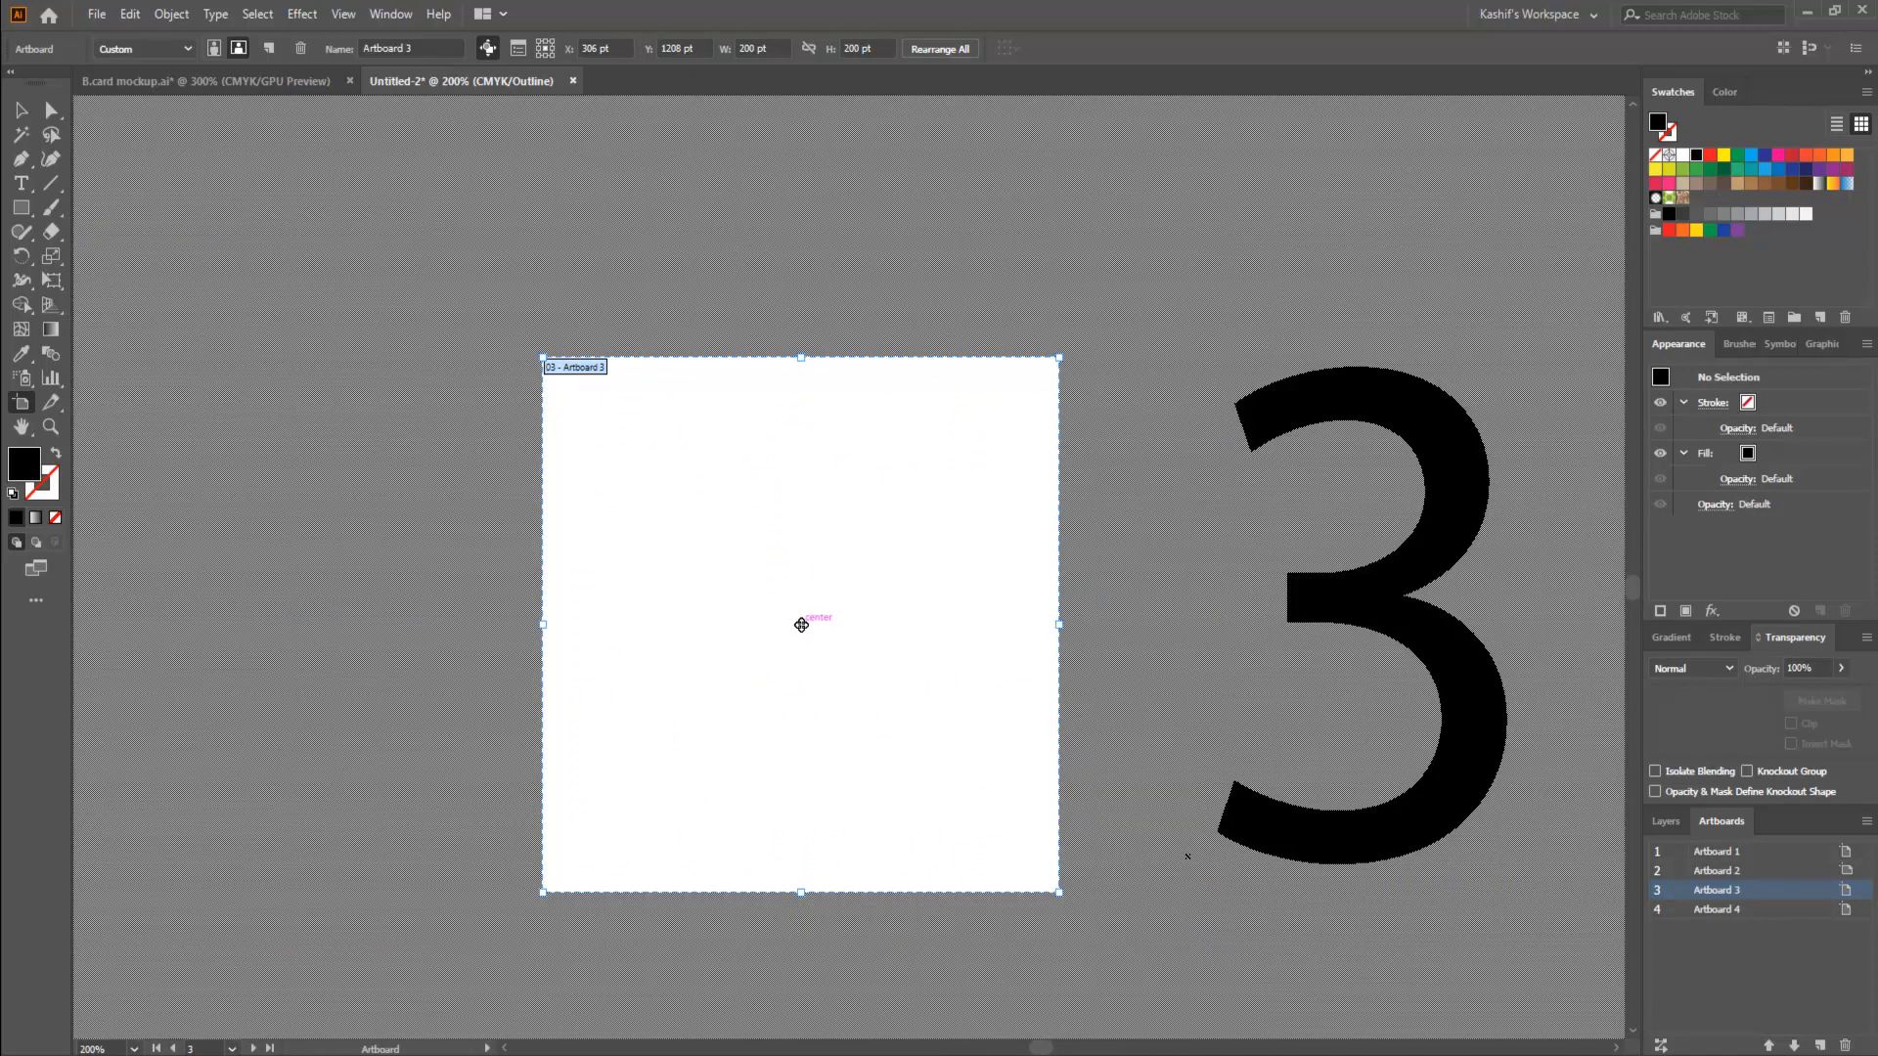
pyautogui.press('v')
pyautogui.scroll(-4, 1140, 489)
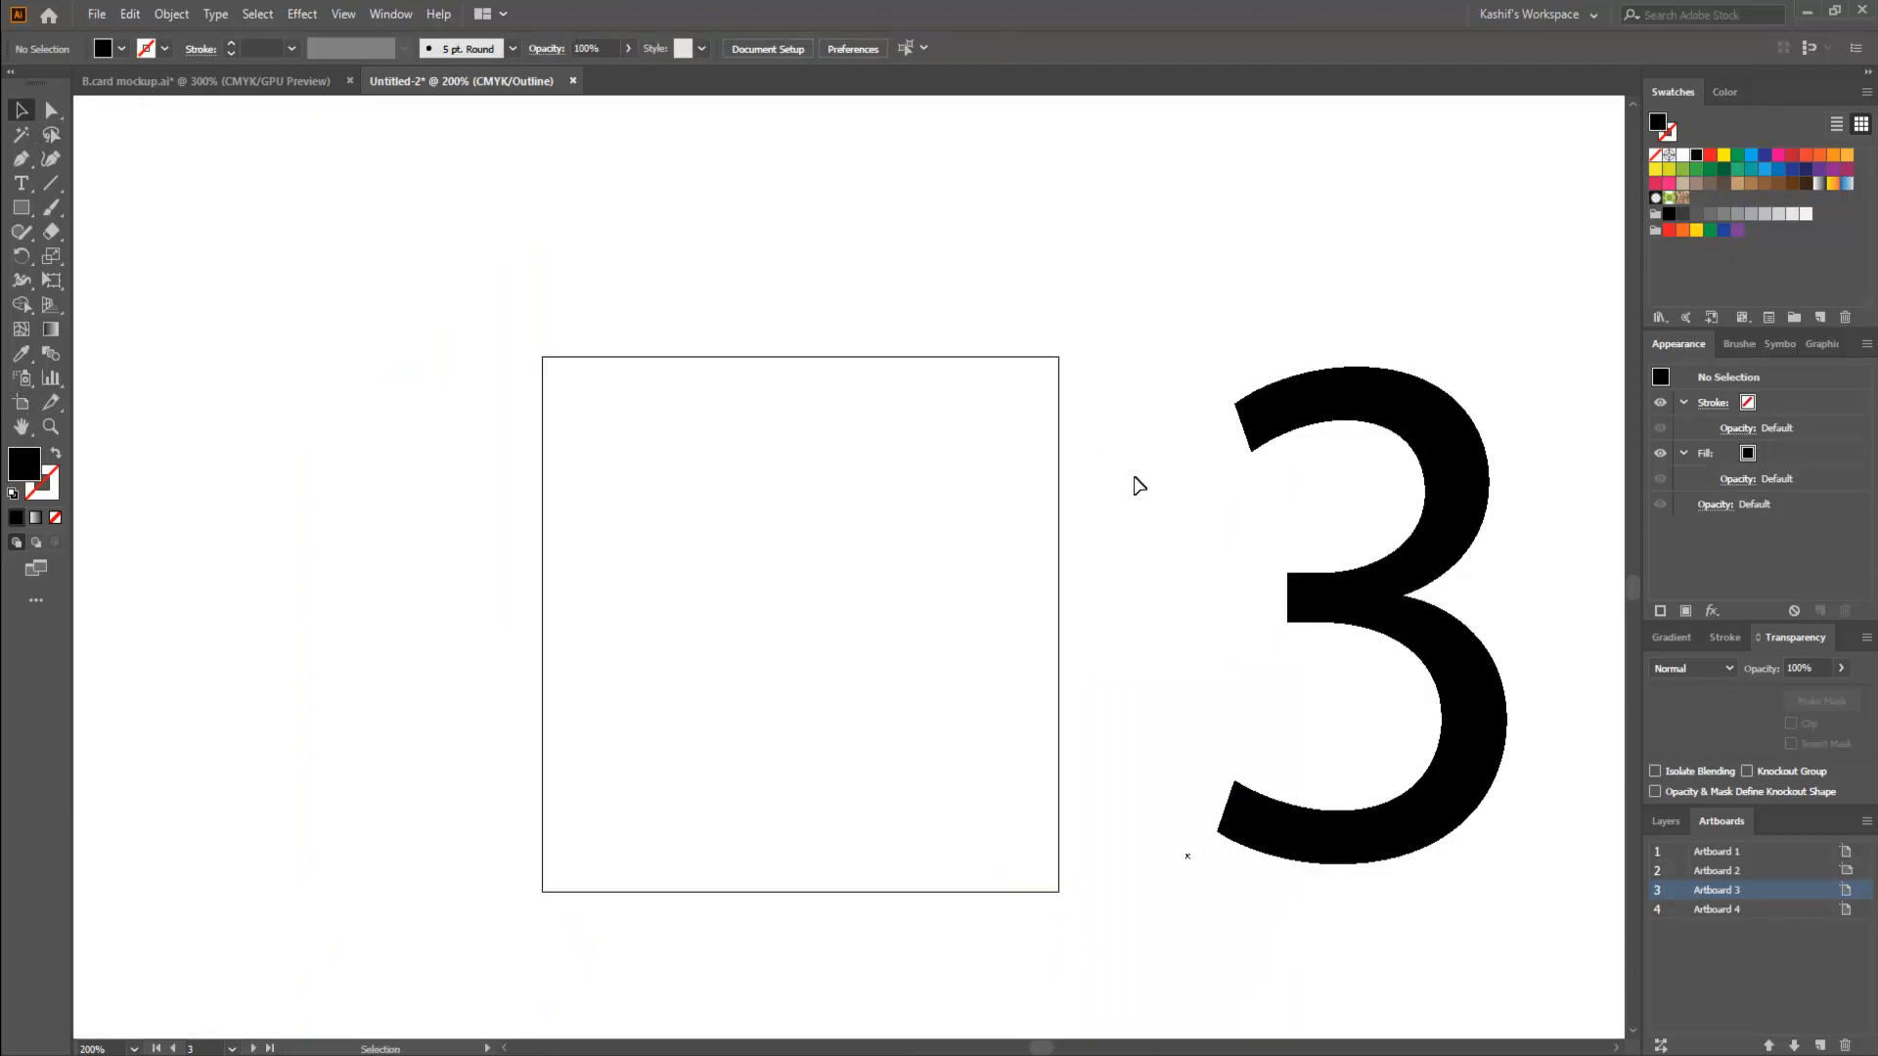
pyautogui.hotkey('ctrl', 'y')
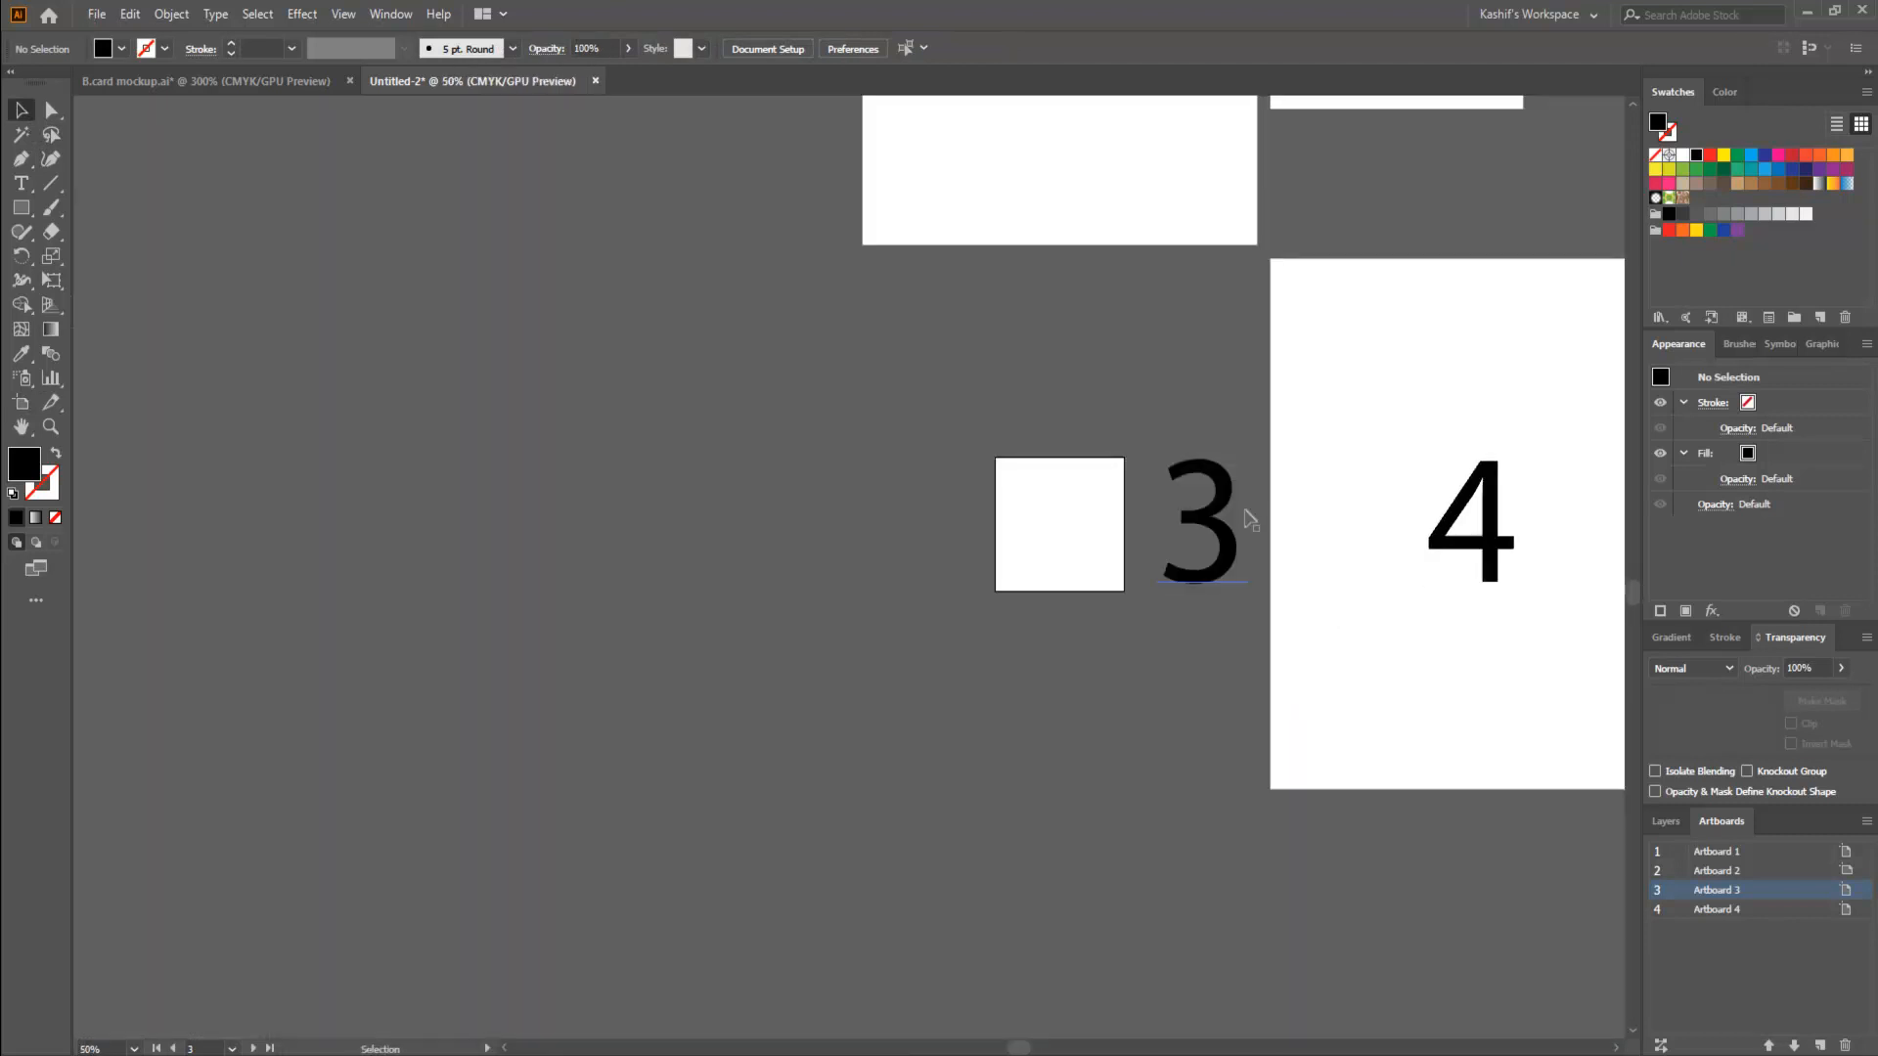
pyautogui.moveTo(1246, 516); pyautogui.dragTo(1064, 520)
# - Start editing artboard 4 and look through the available artboard size presets, keeping Letter
pyautogui.moveTo(1480, 424); pyautogui.dragTo(1111, 603)
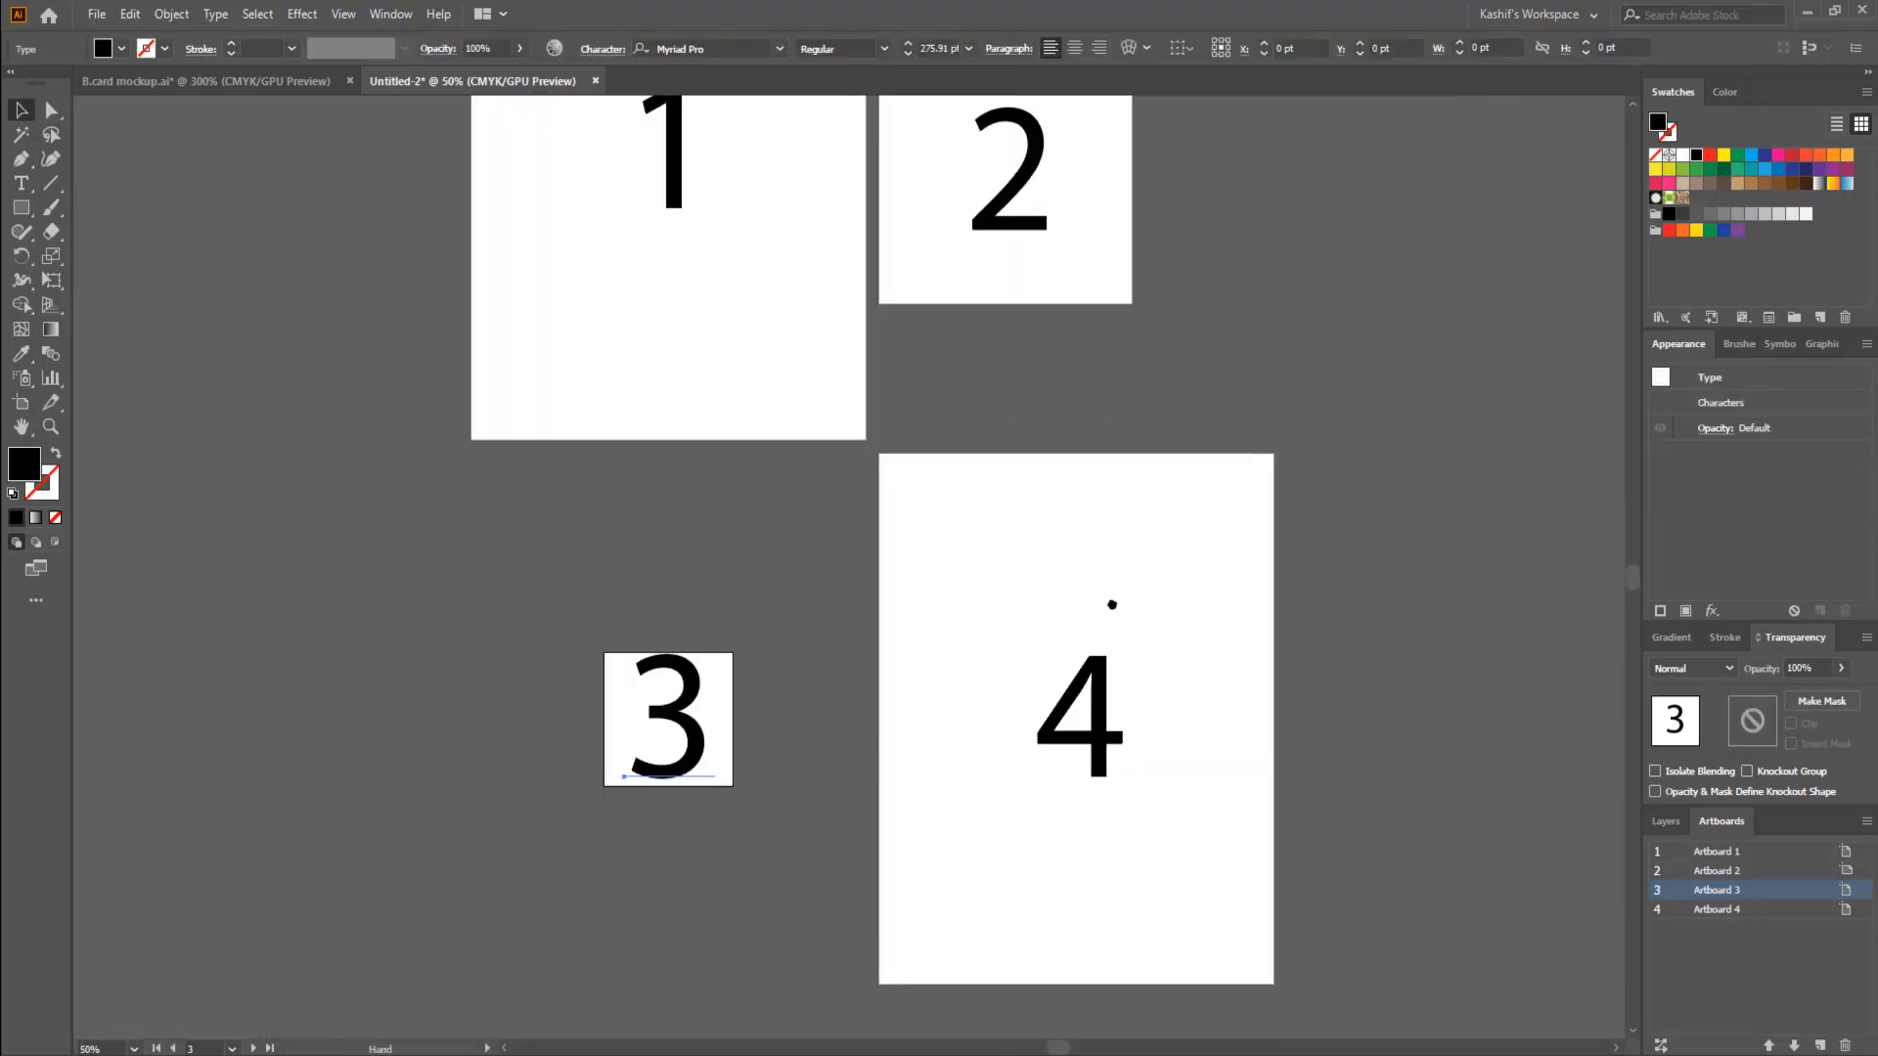
pyautogui.click(1132, 600)
pyautogui.scroll(2, 1114, 669)
pyautogui.moveTo(990, 612); pyautogui.dragTo(1018, 511)
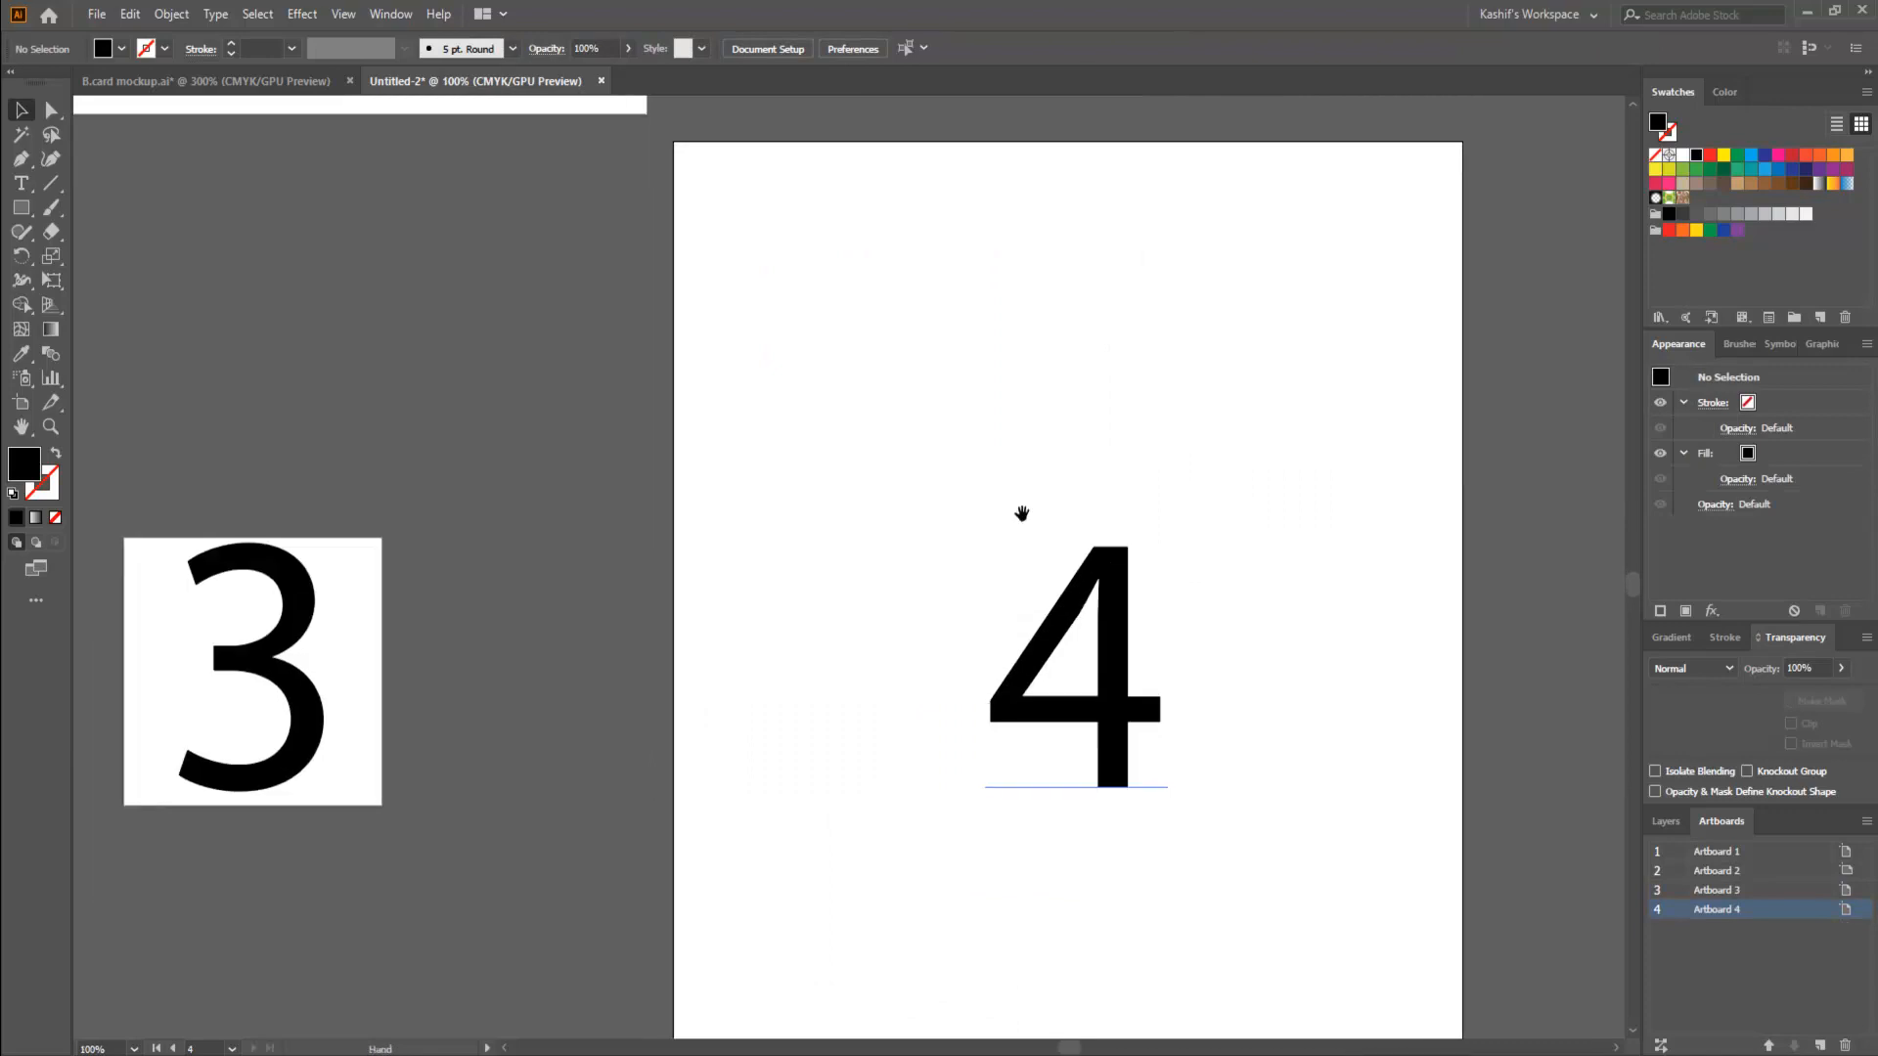
pyautogui.click(22, 402)
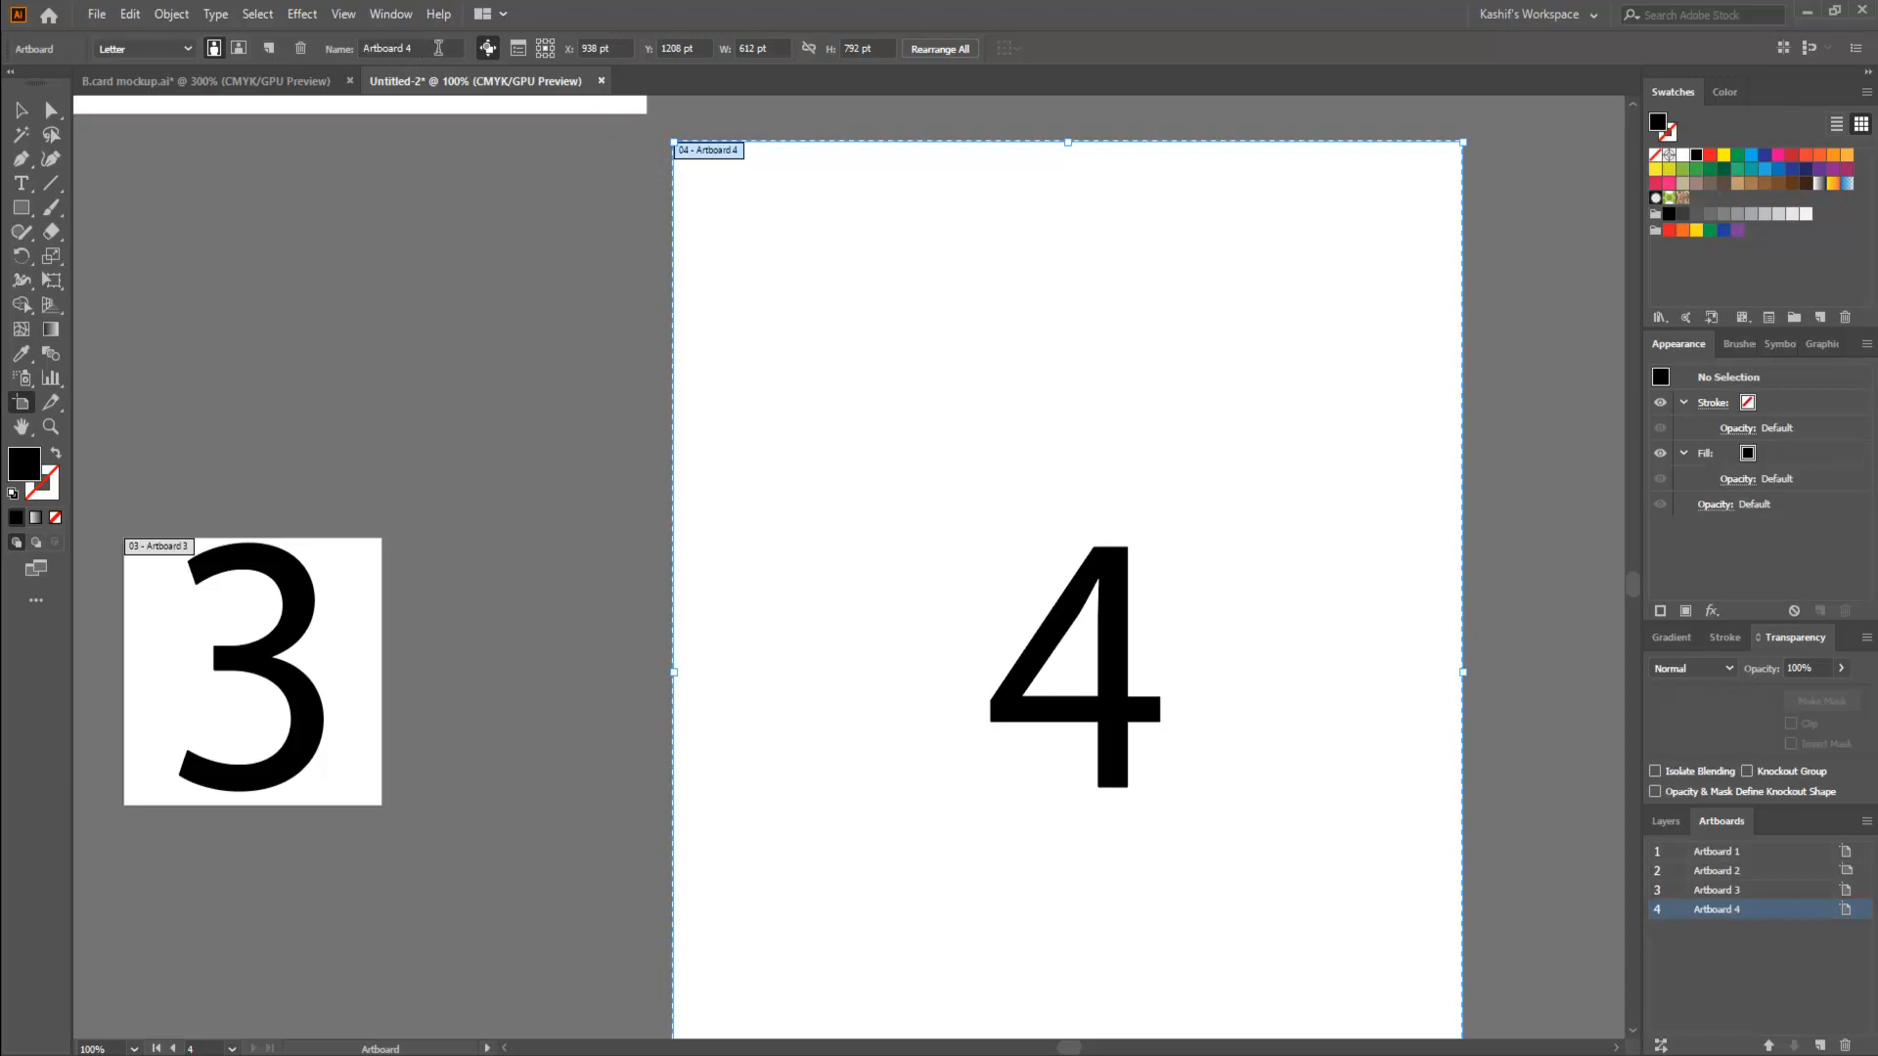
pyautogui.click(144, 48)
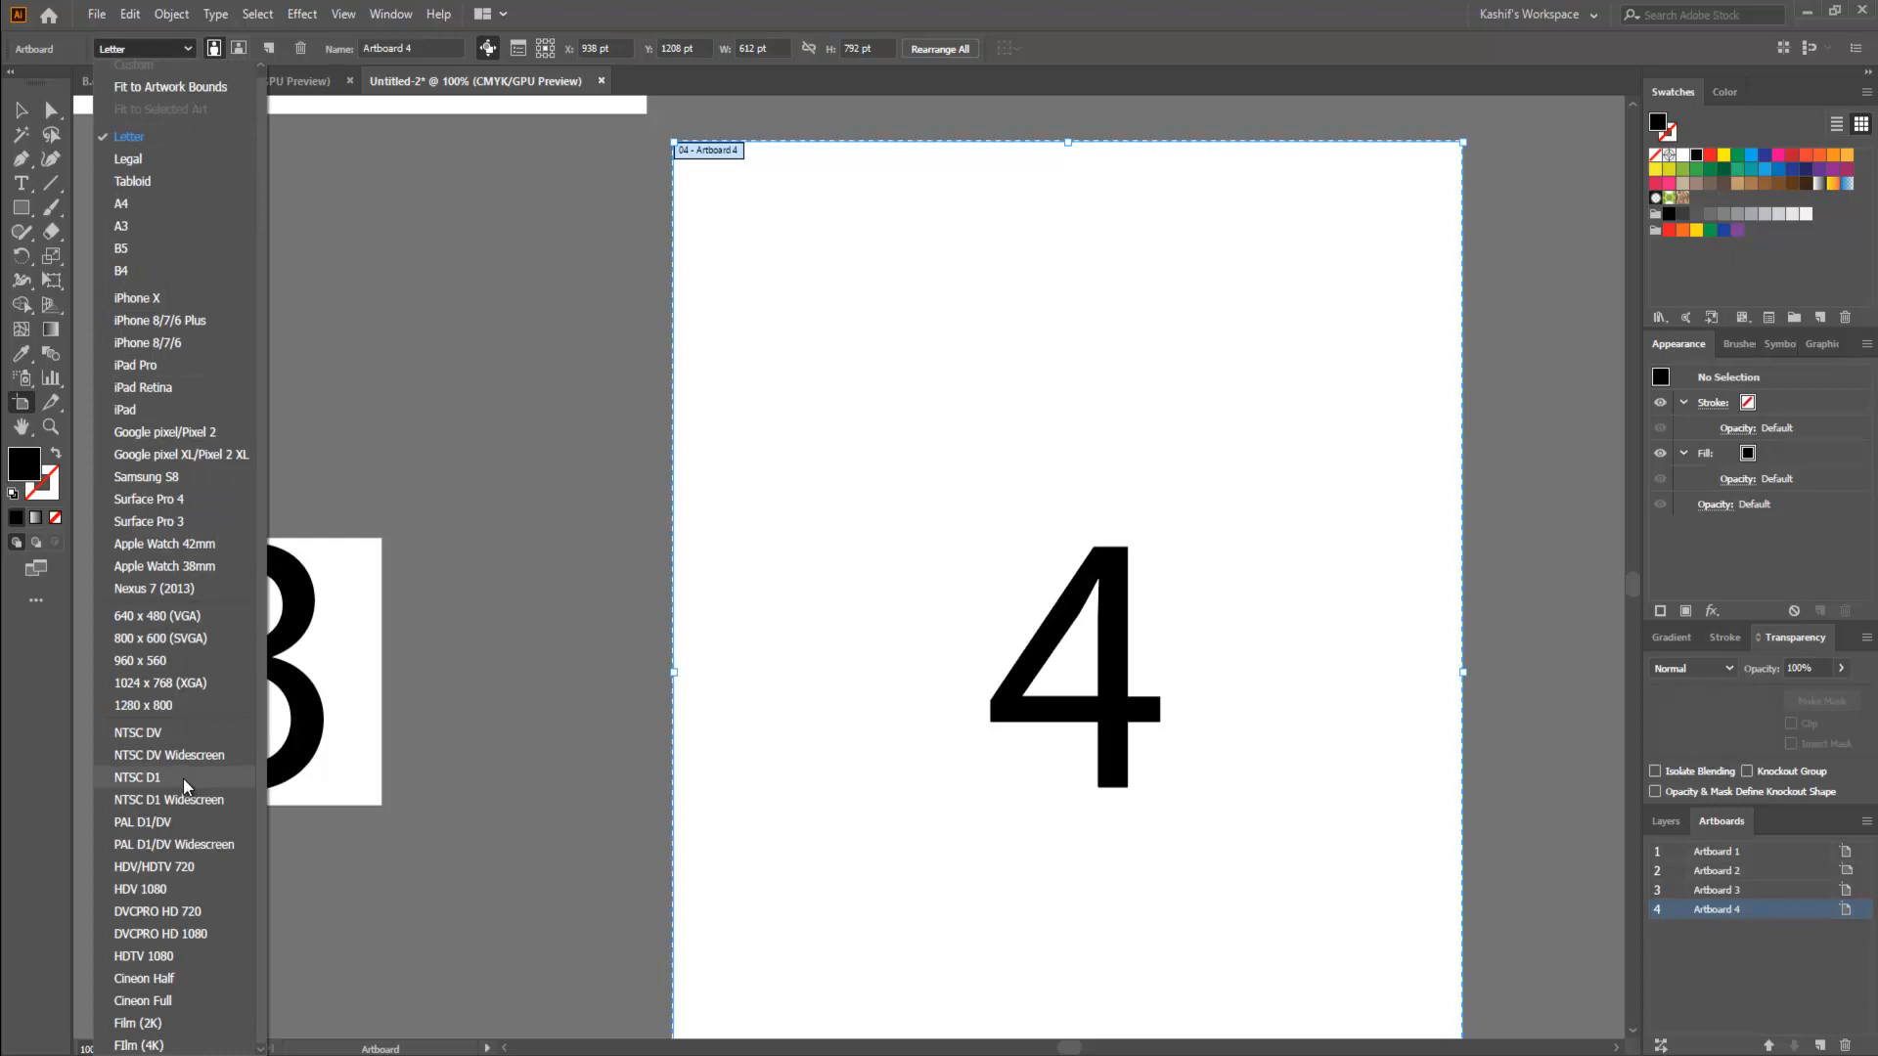
pyautogui.click(174, 47)
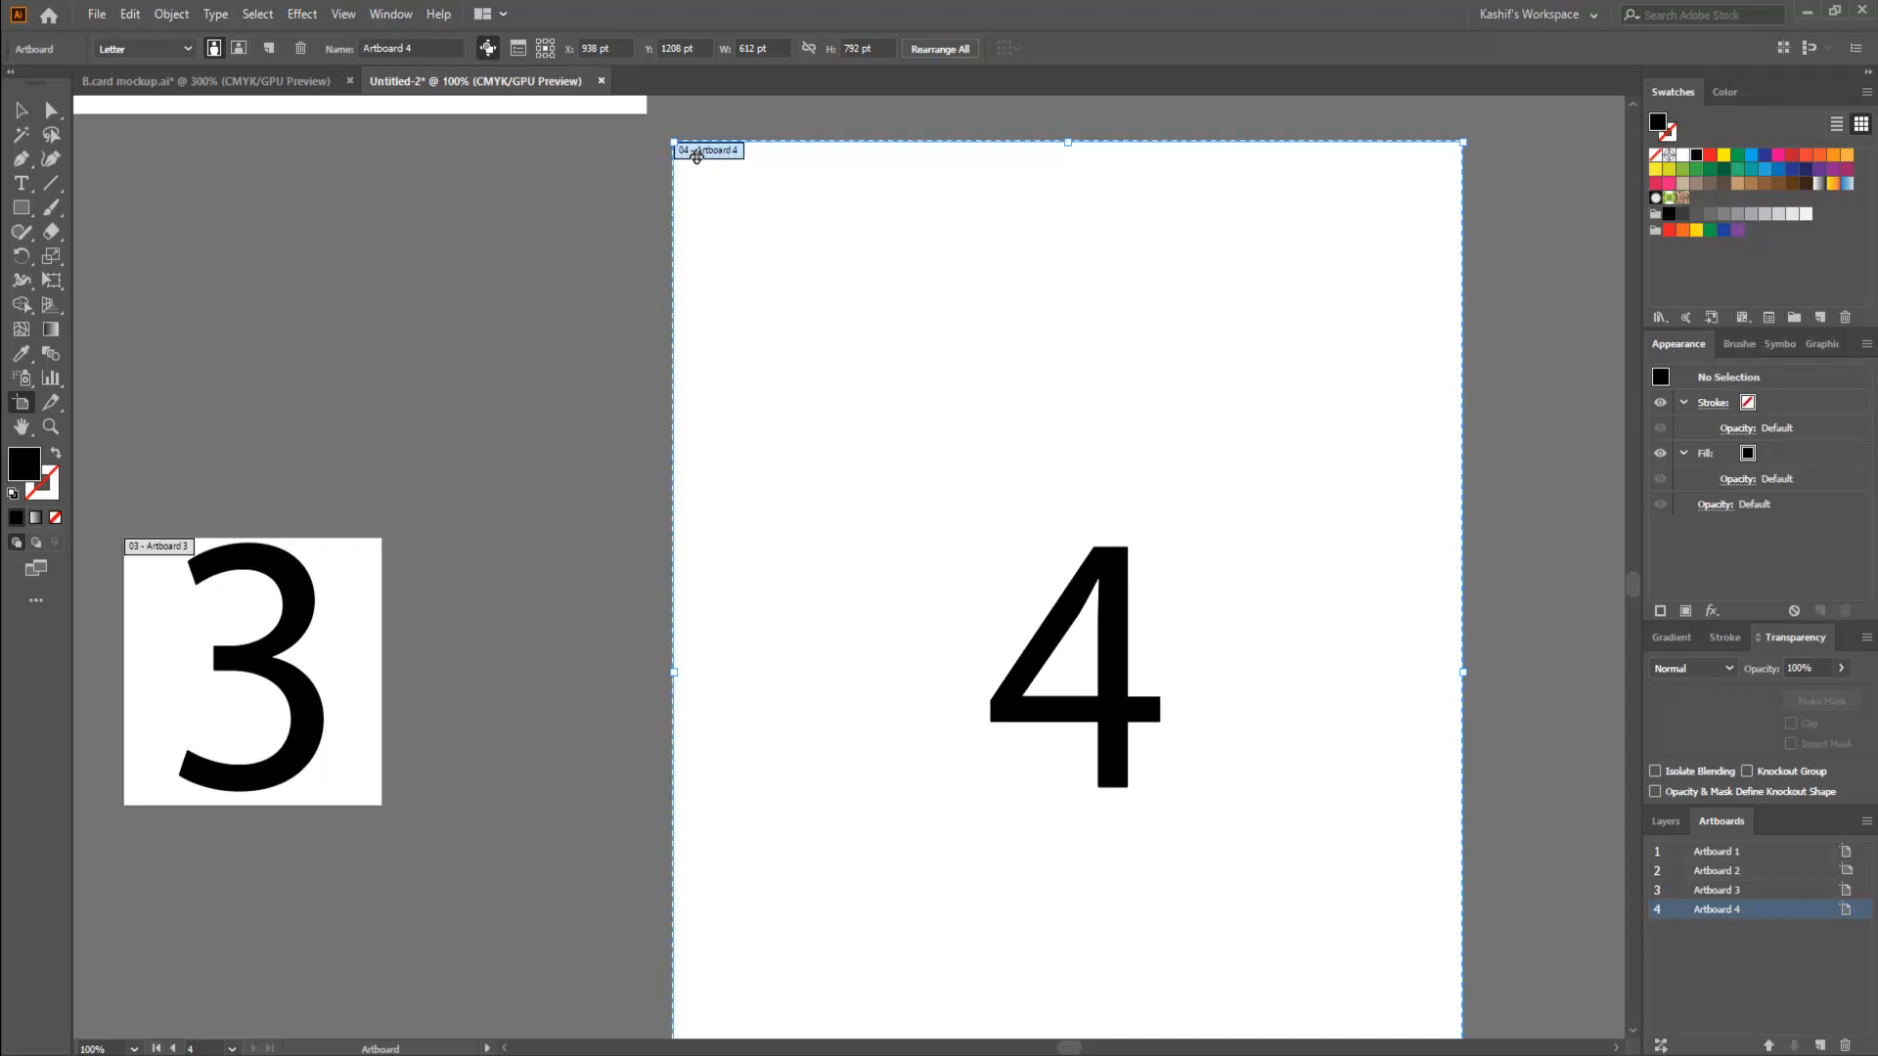
# - Rename artboard 4 as "xyz" and reopen it for artboard editing
pyautogui.moveTo(416, 48); pyautogui.dragTo(347, 47)
pyautogui.click(21, 111)
pyautogui.click(21, 409)
# - Turn on the center mark, cross hairs and video safe areas for artboard xyz and leave artboard editing
pyautogui.click(519, 48)
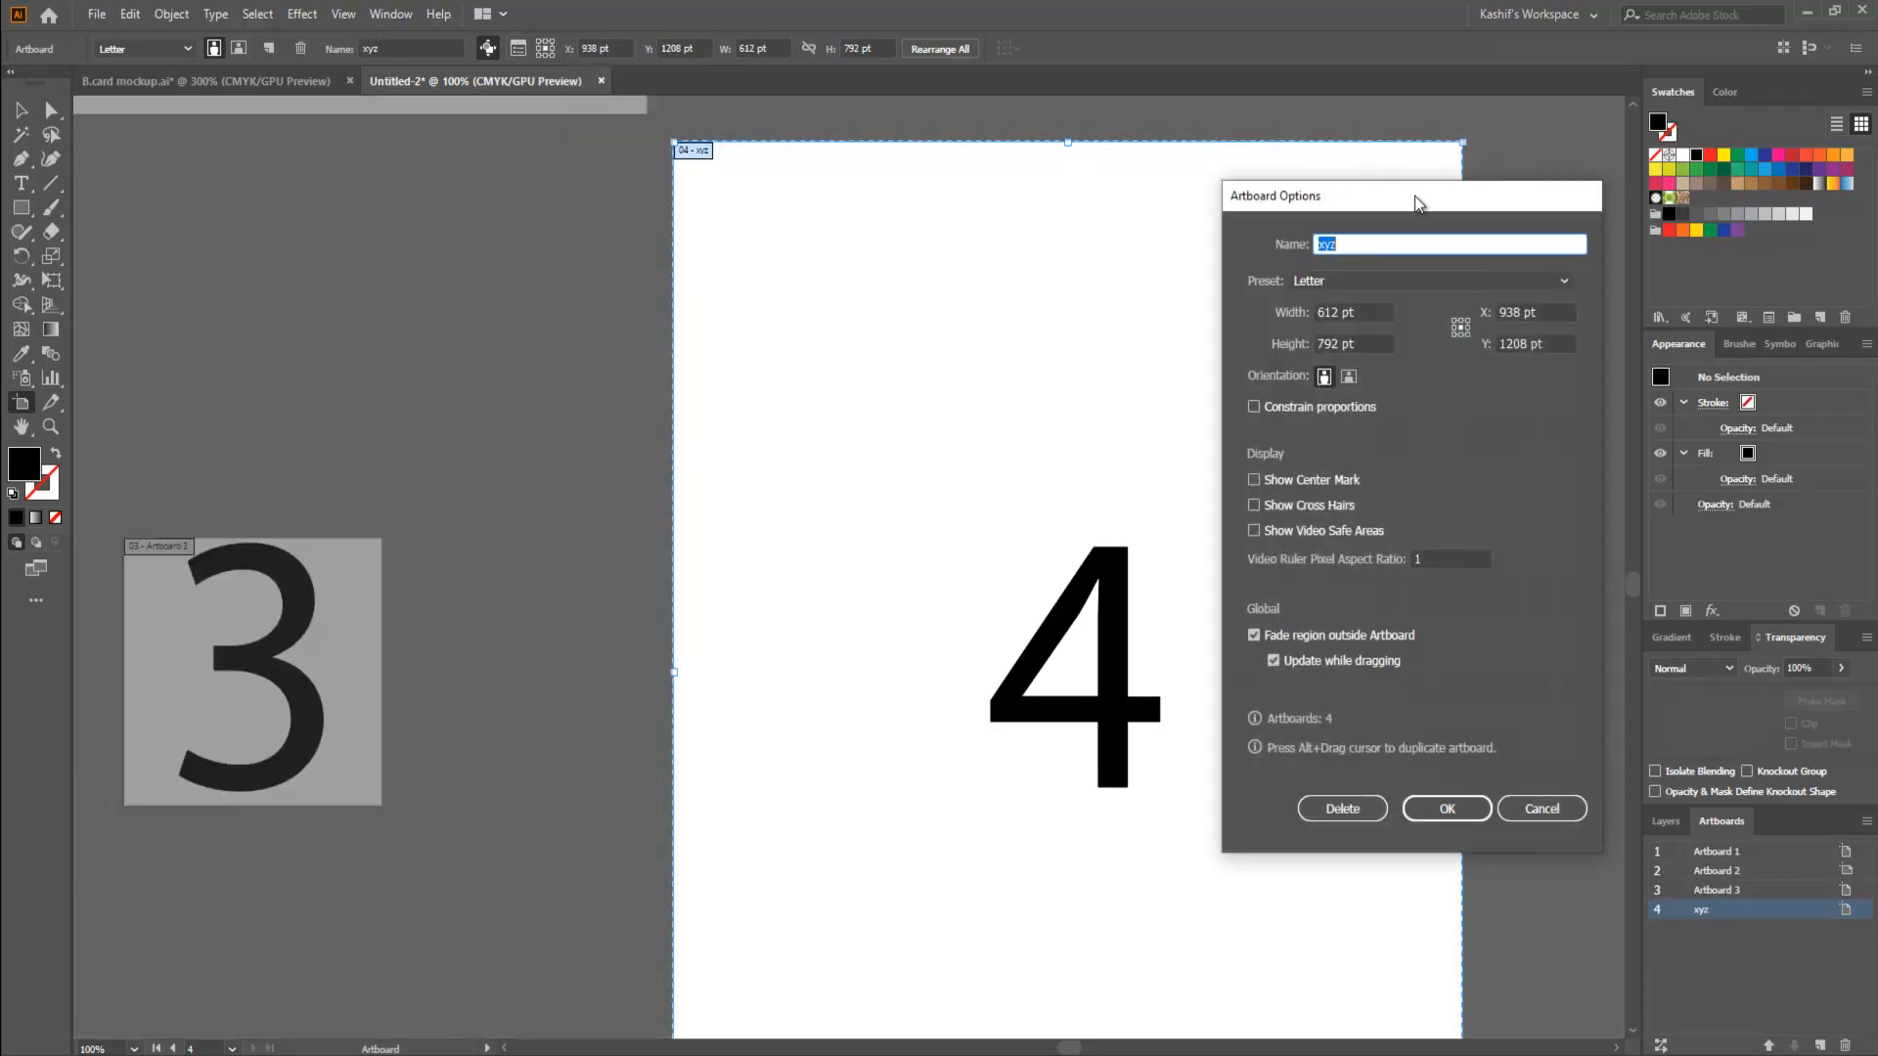
pyautogui.moveTo(1414, 196); pyautogui.dragTo(438, 214)
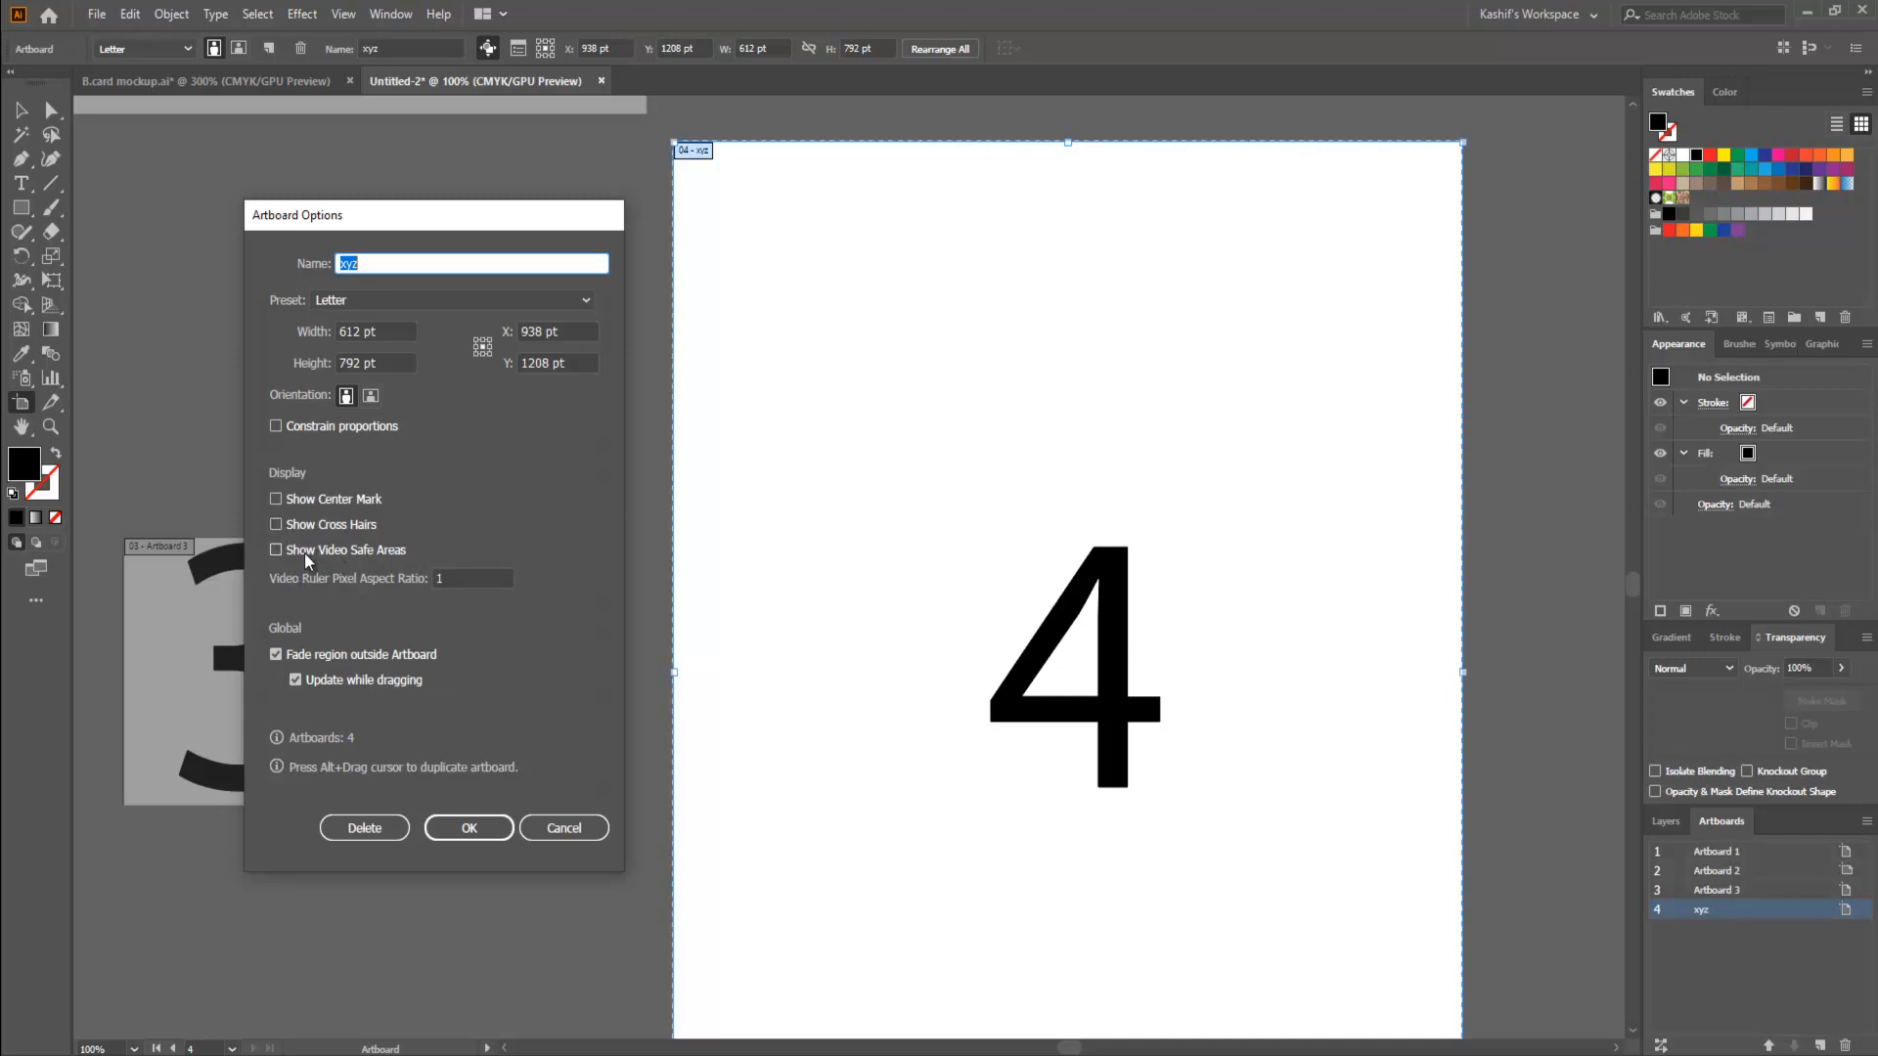
pyautogui.click(279, 551)
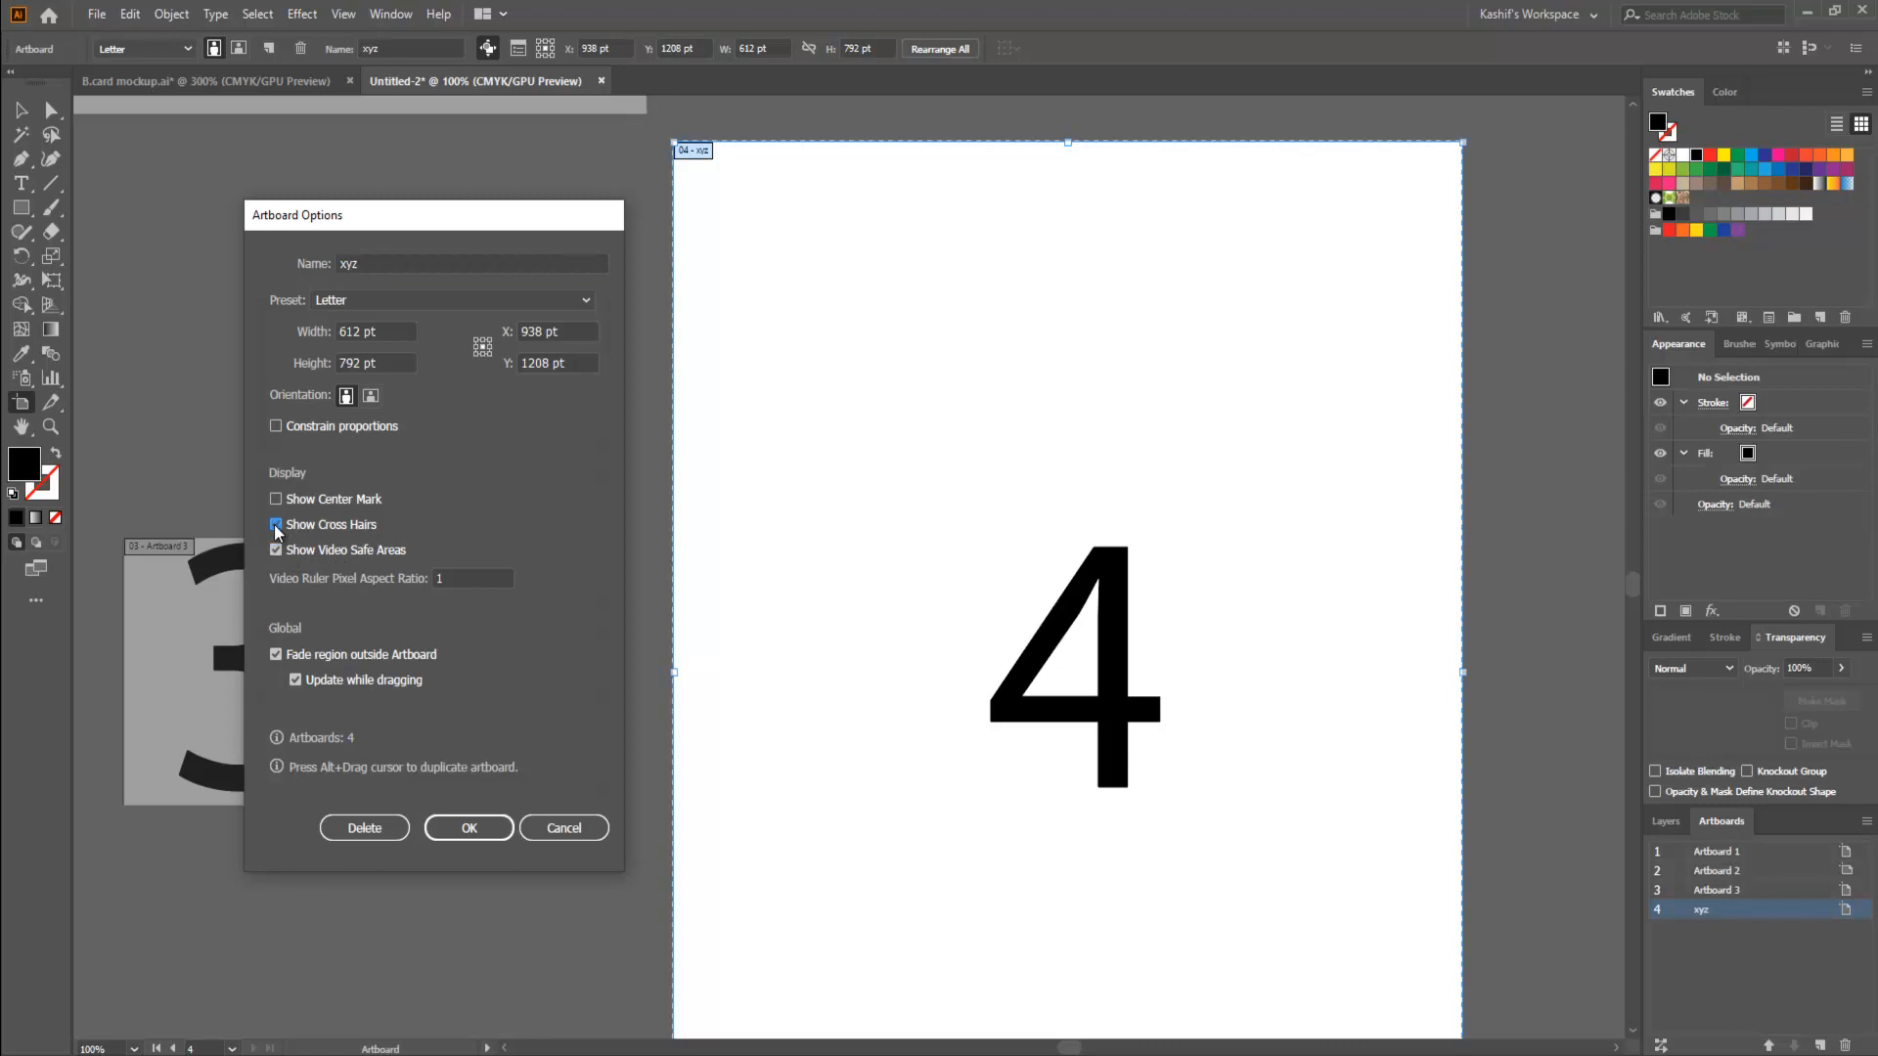
pyautogui.click(276, 499)
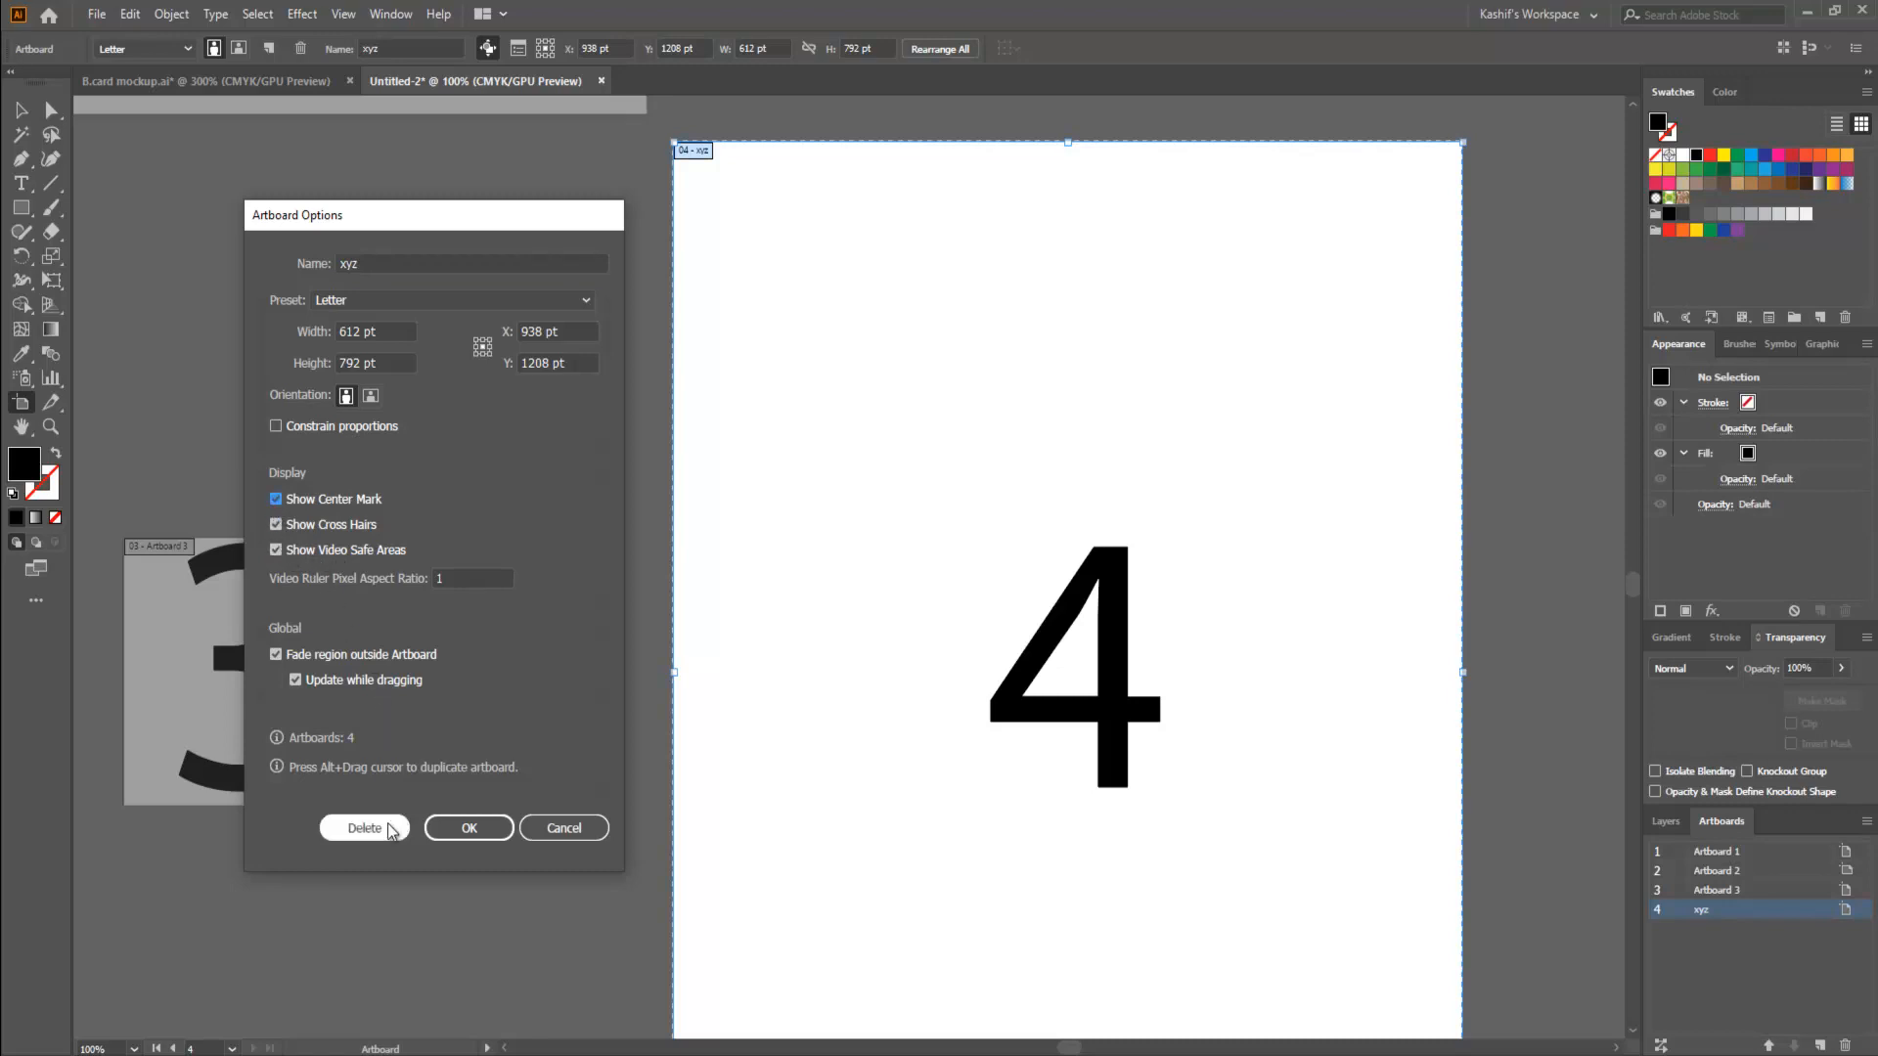
pyautogui.click(494, 833)
pyautogui.click(21, 110)
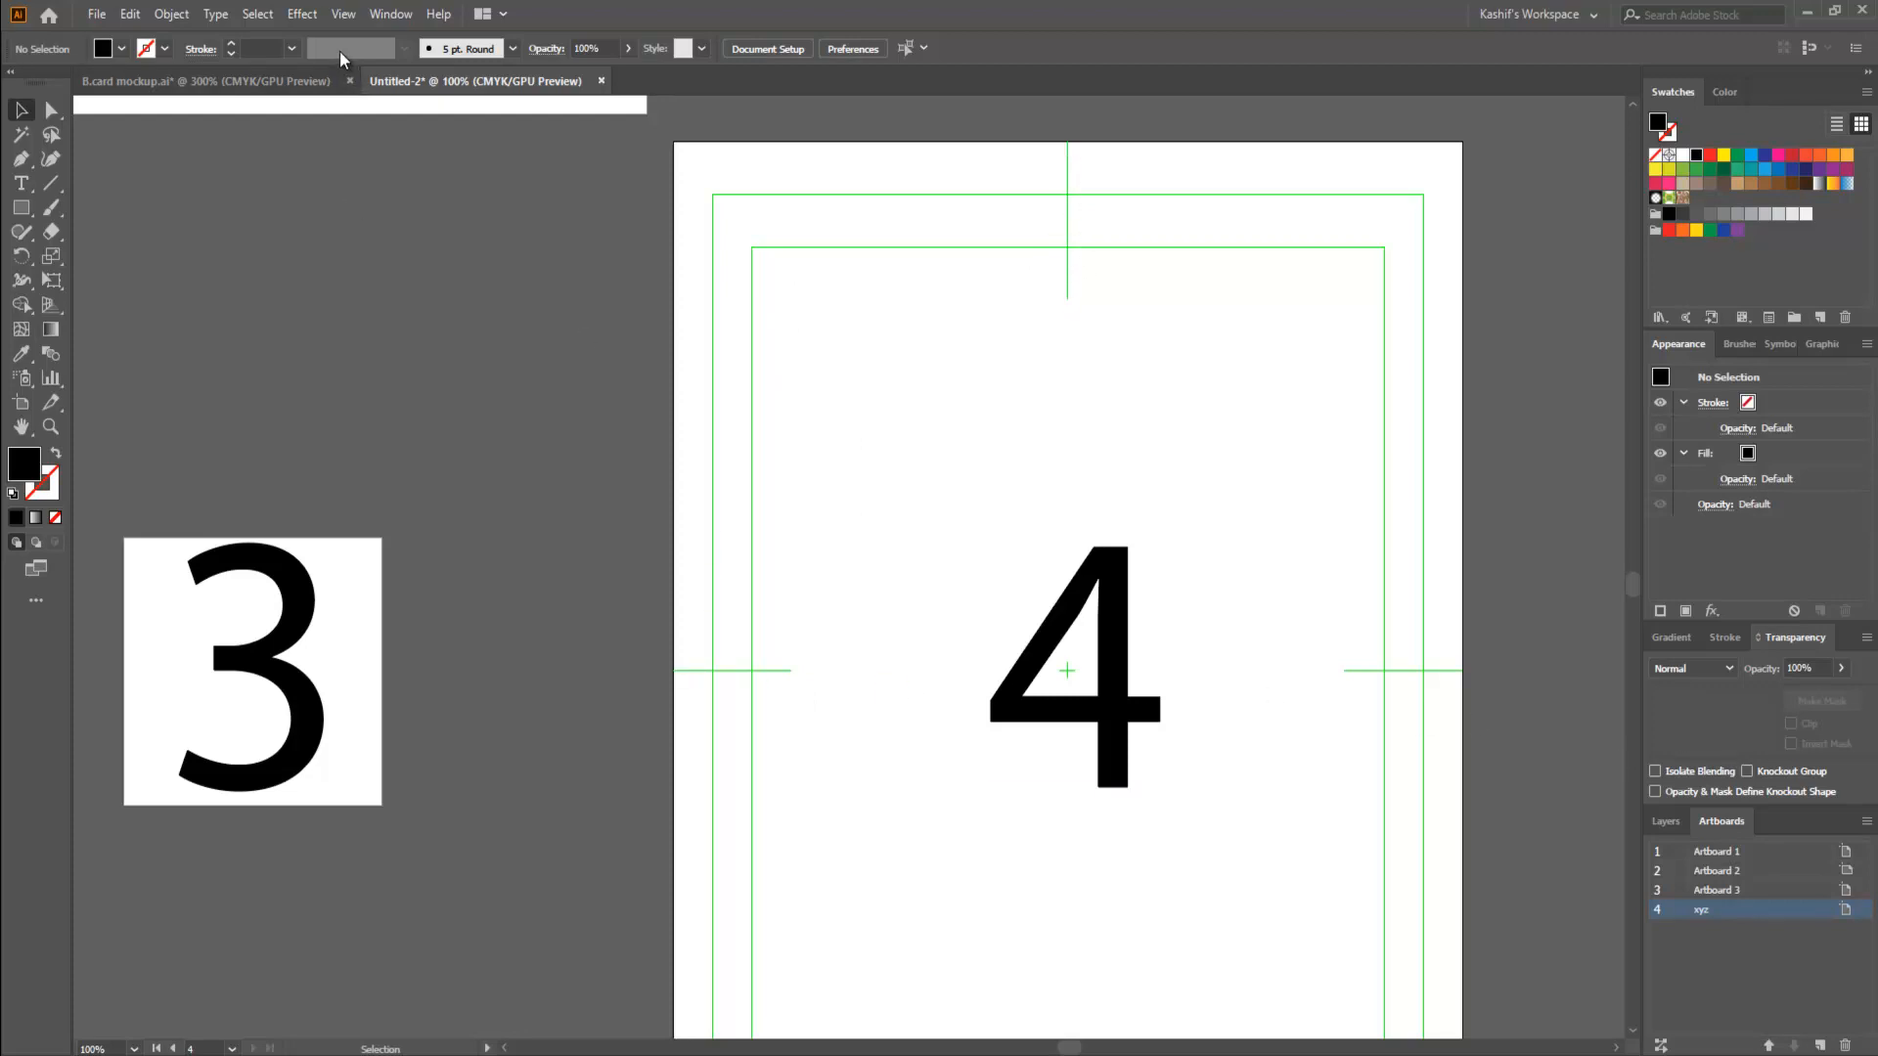
# - Review the display settings in the artboard options of xyz and examine its guides across the whole artboard
pyautogui.click(21, 402)
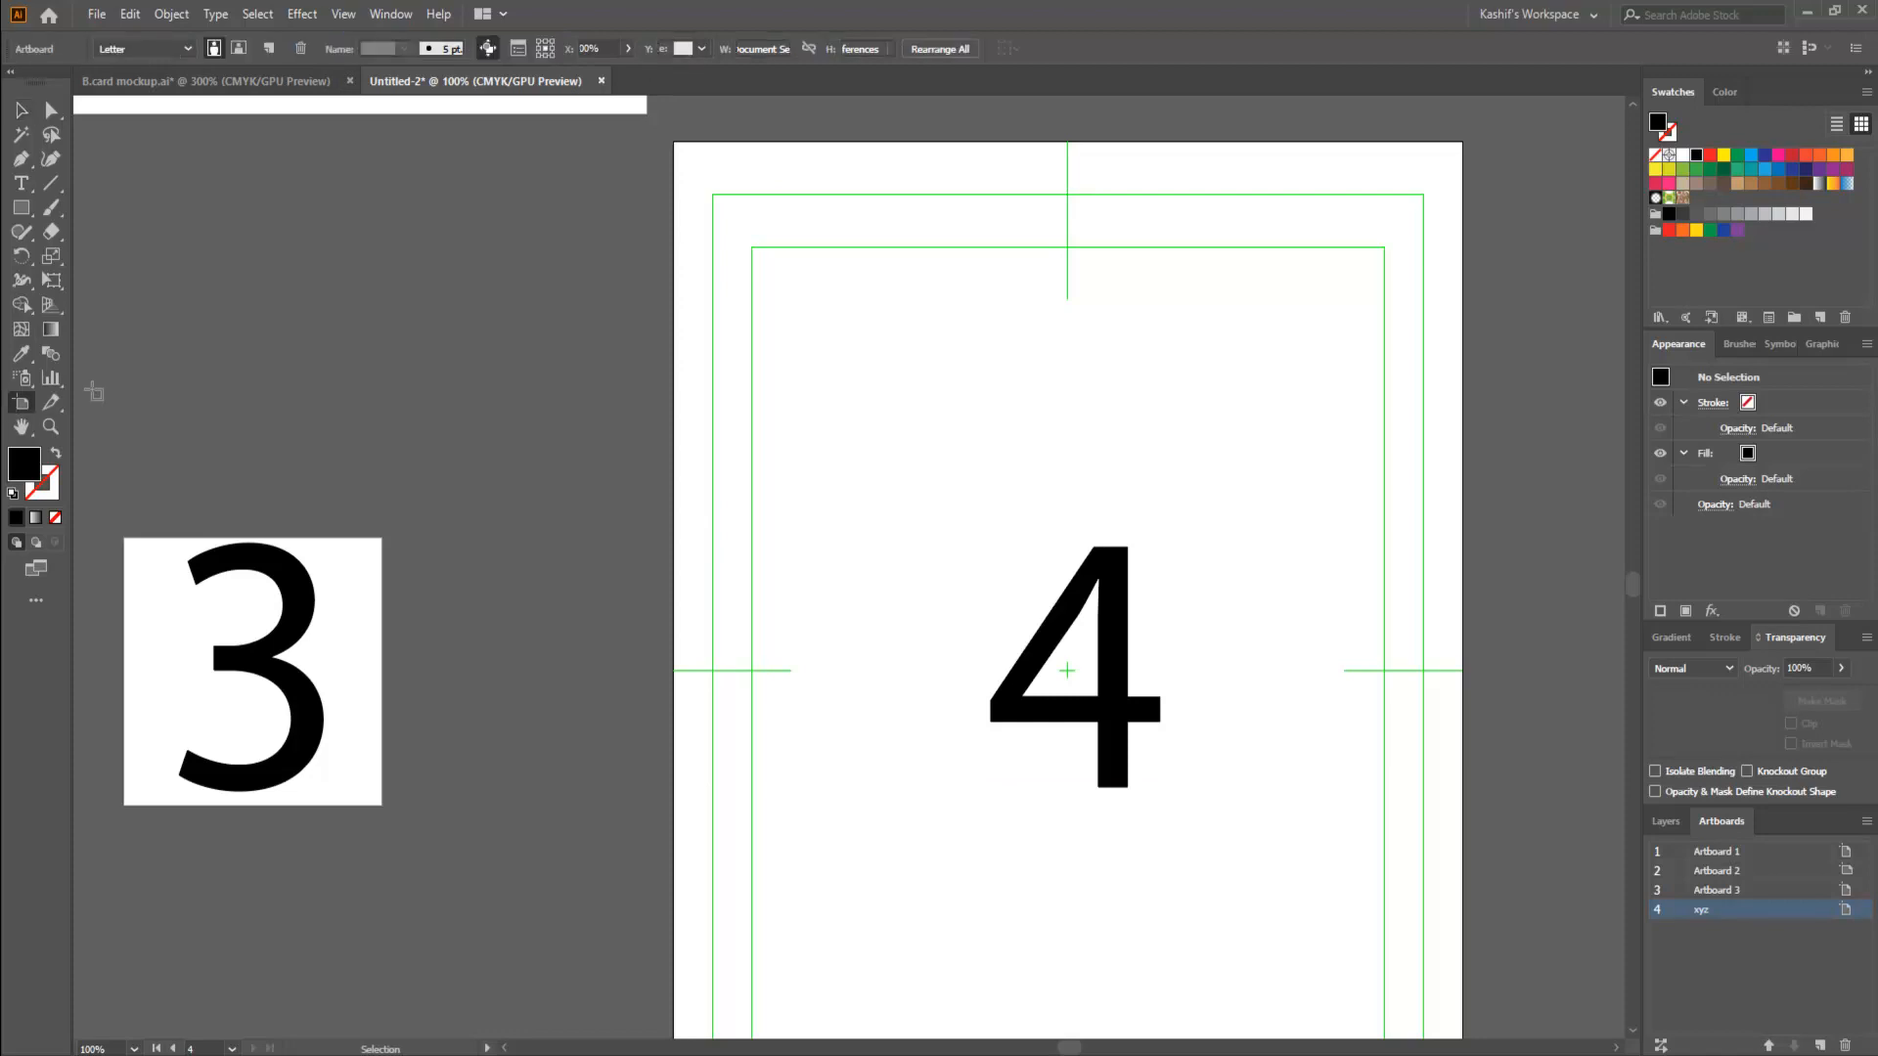
pyautogui.click(507, 50)
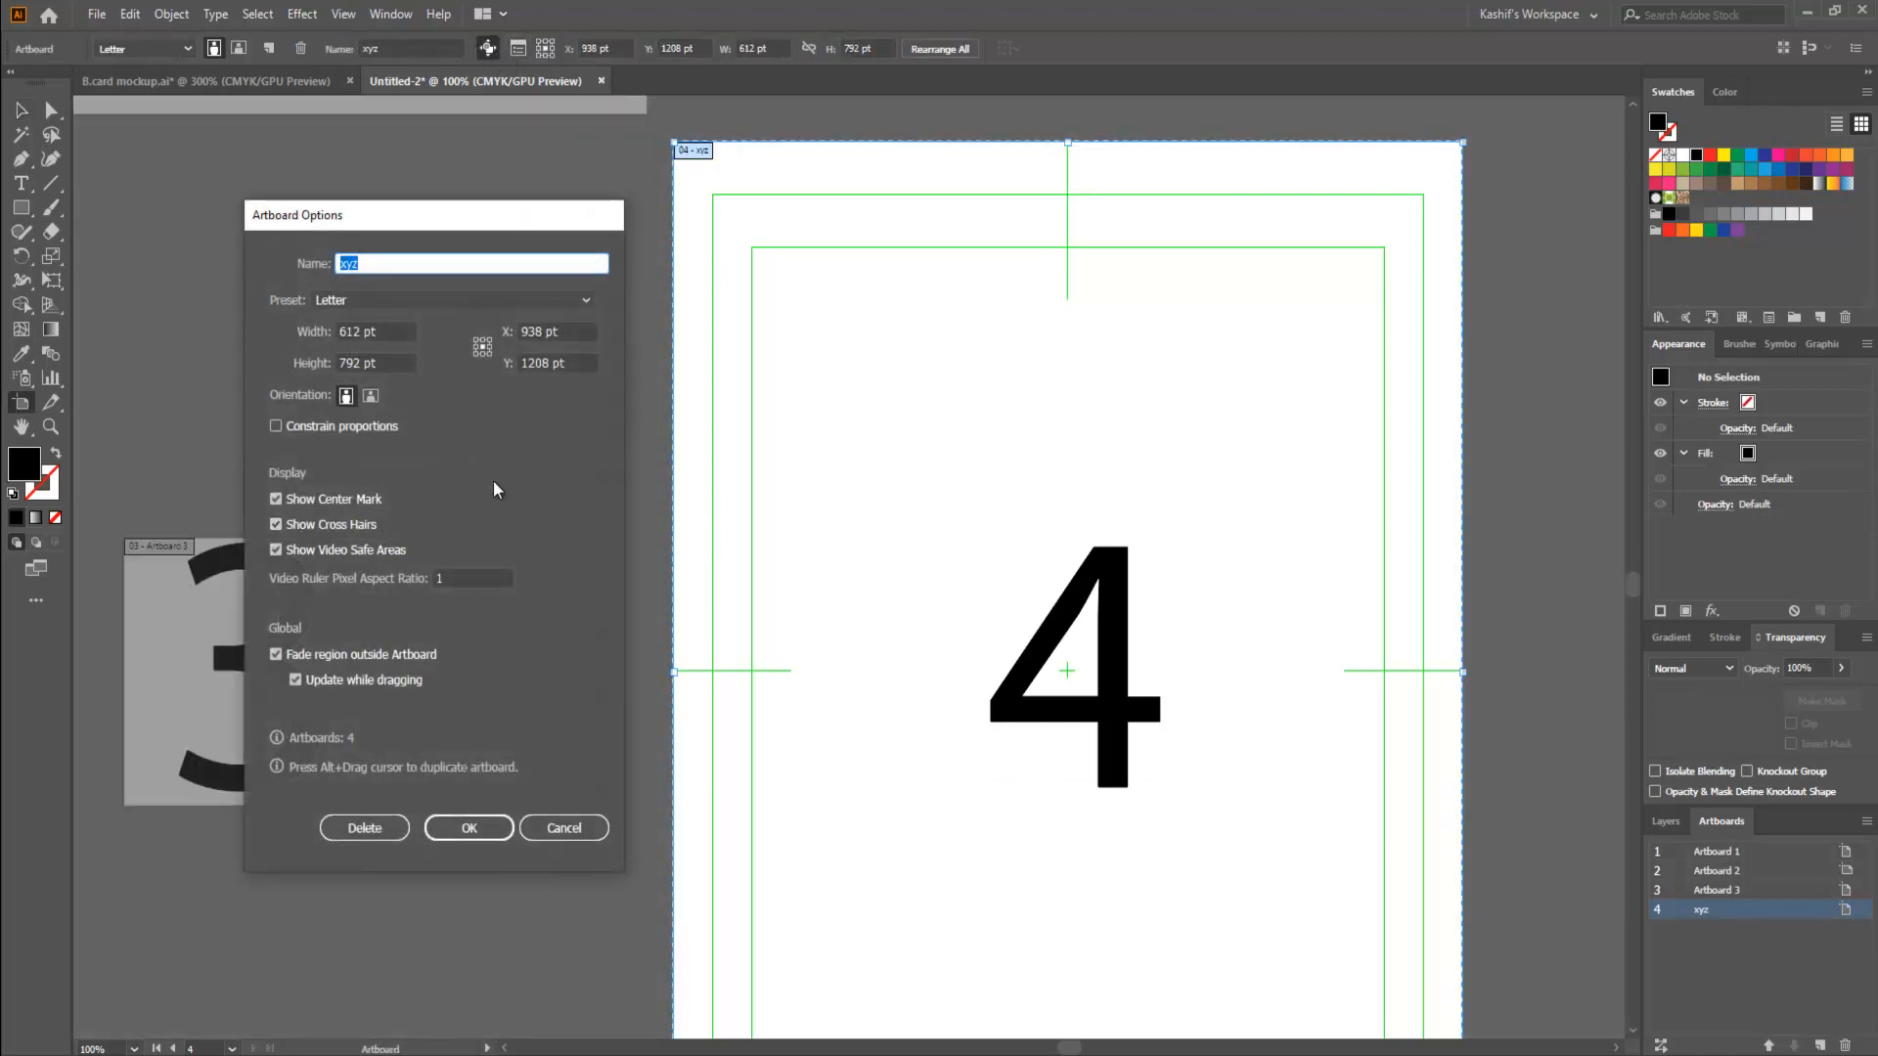
pyautogui.click(563, 828)
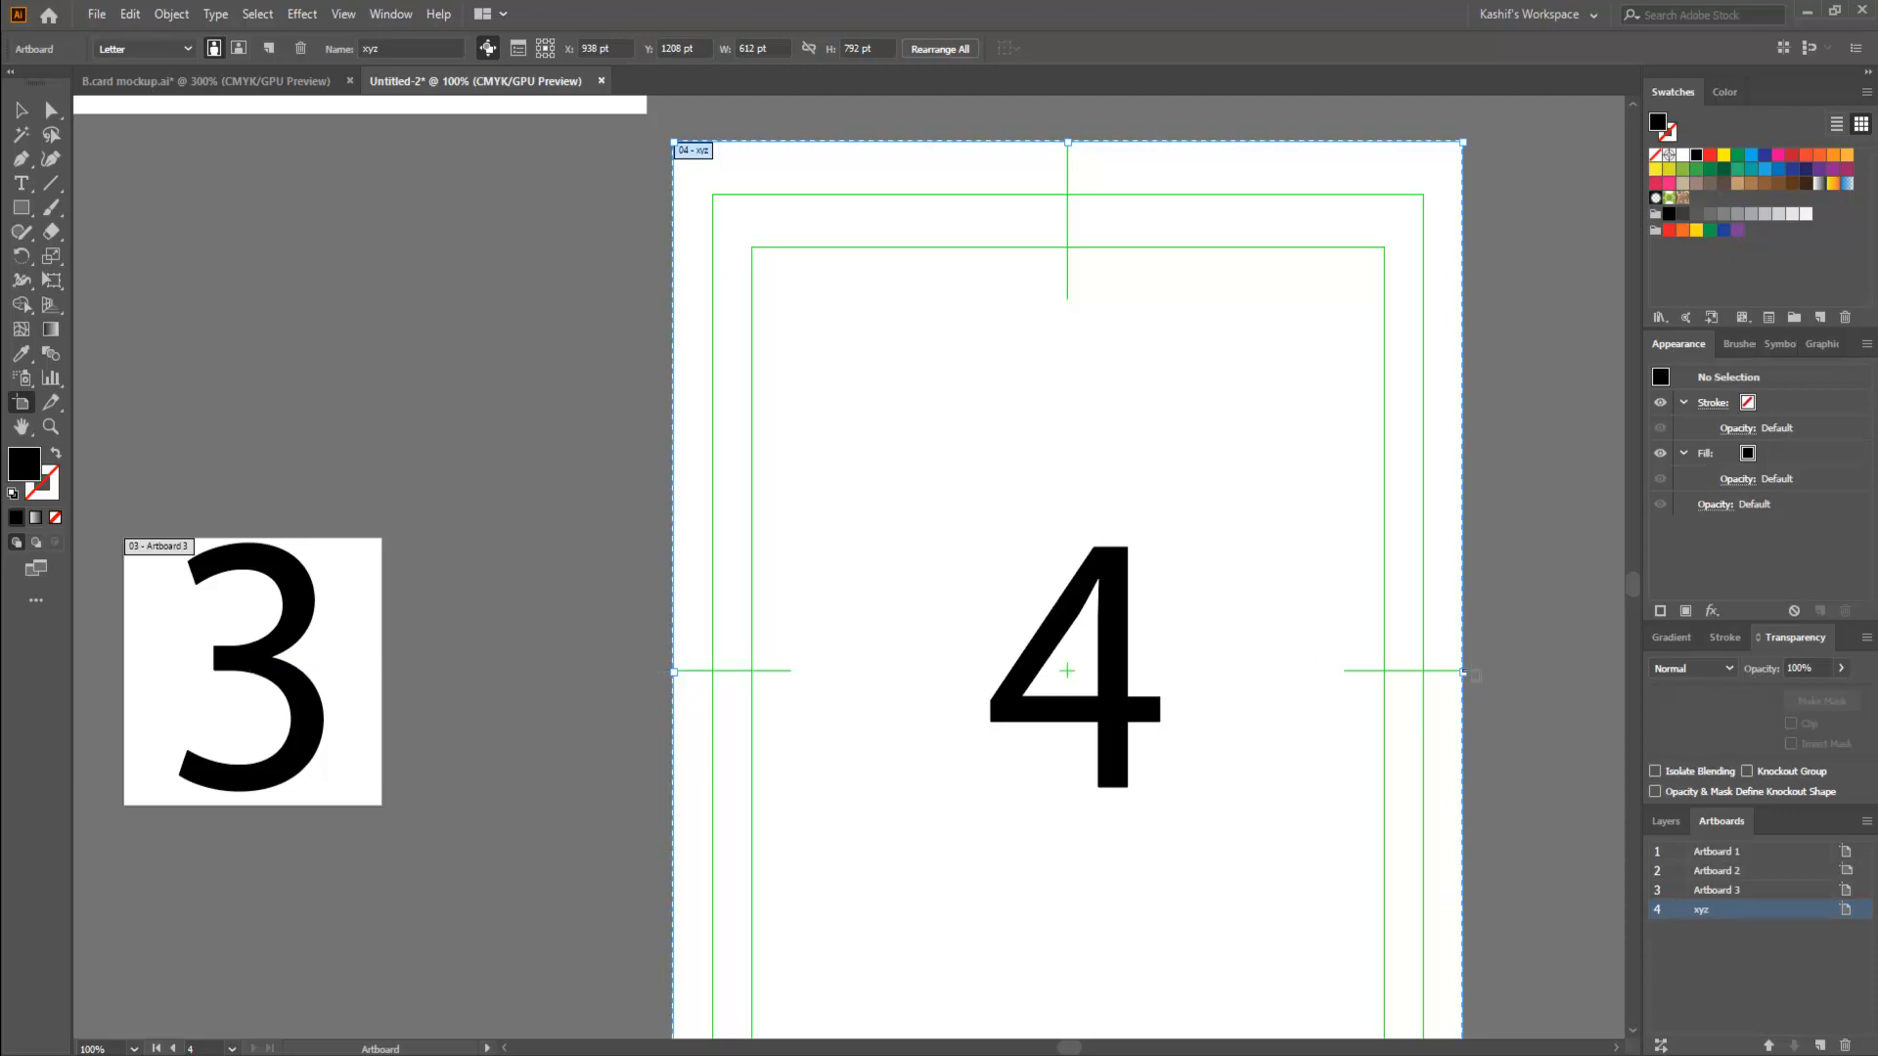
pyautogui.scroll(-1, 1040, 412)
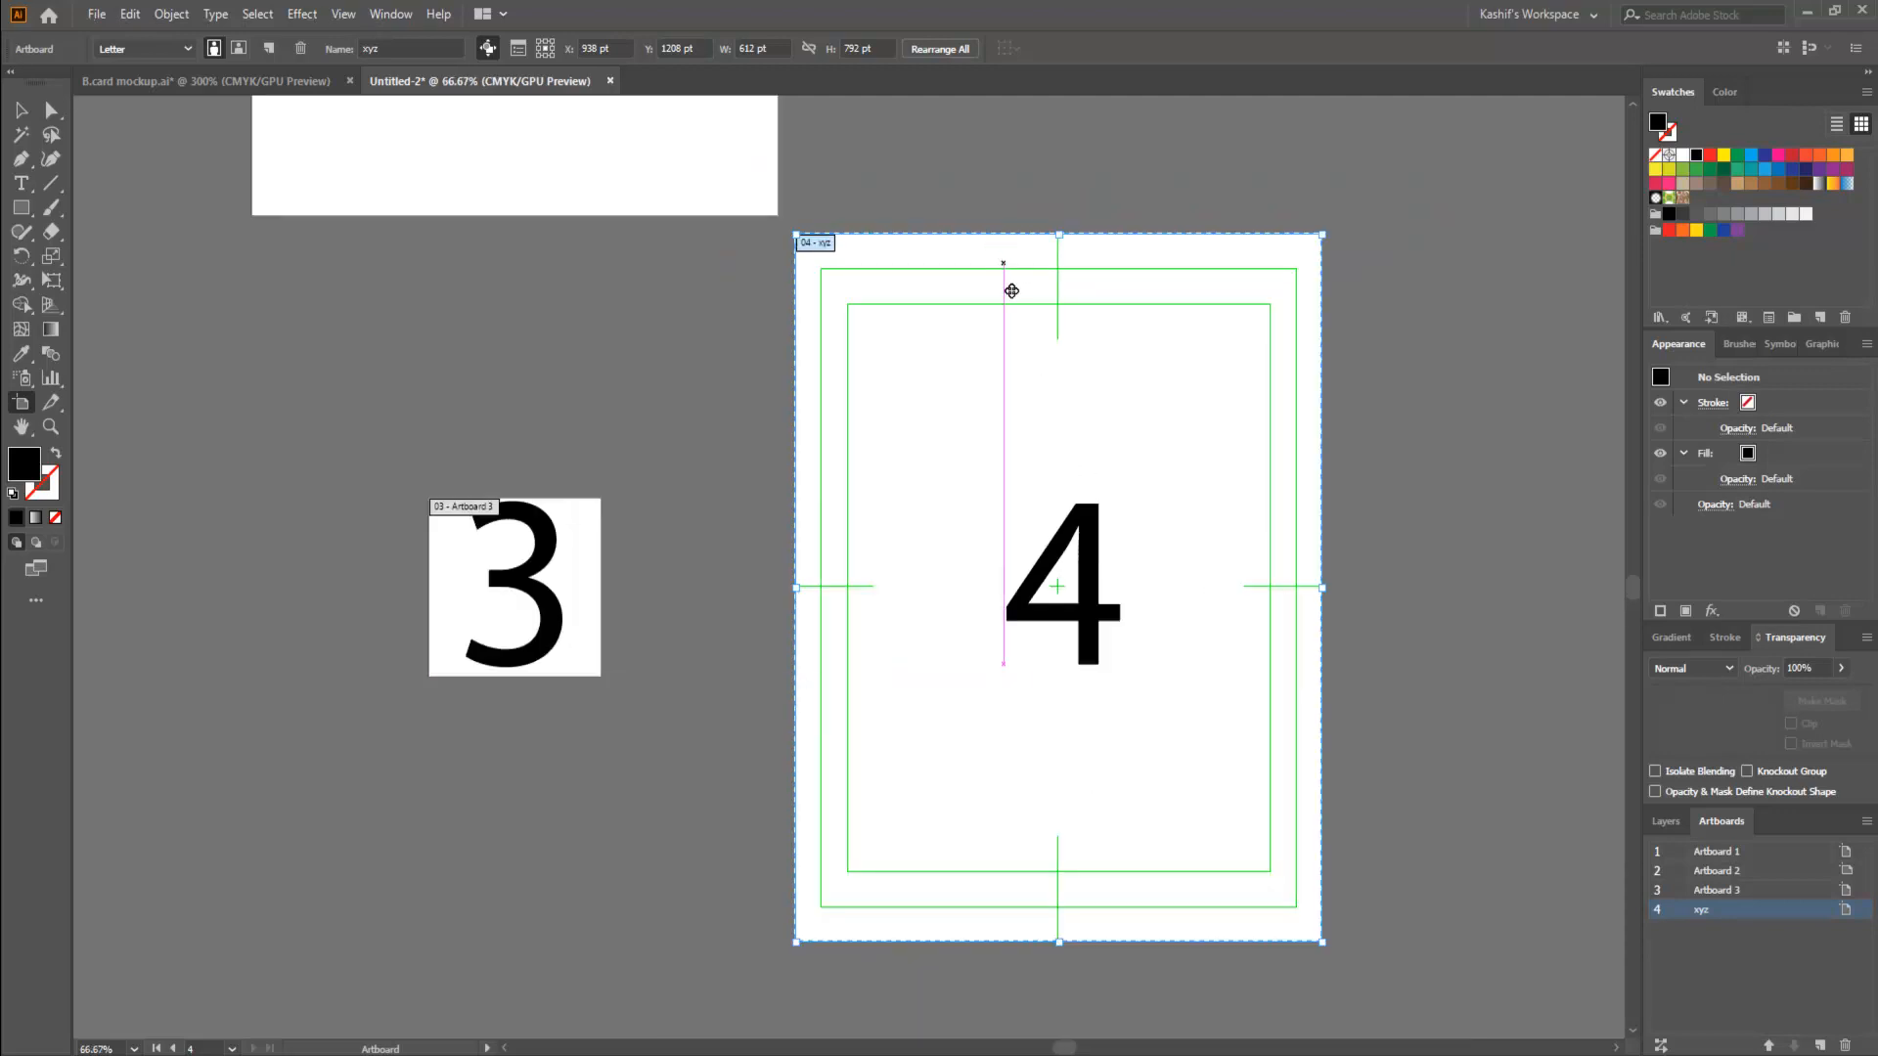
pyautogui.click(20, 111)
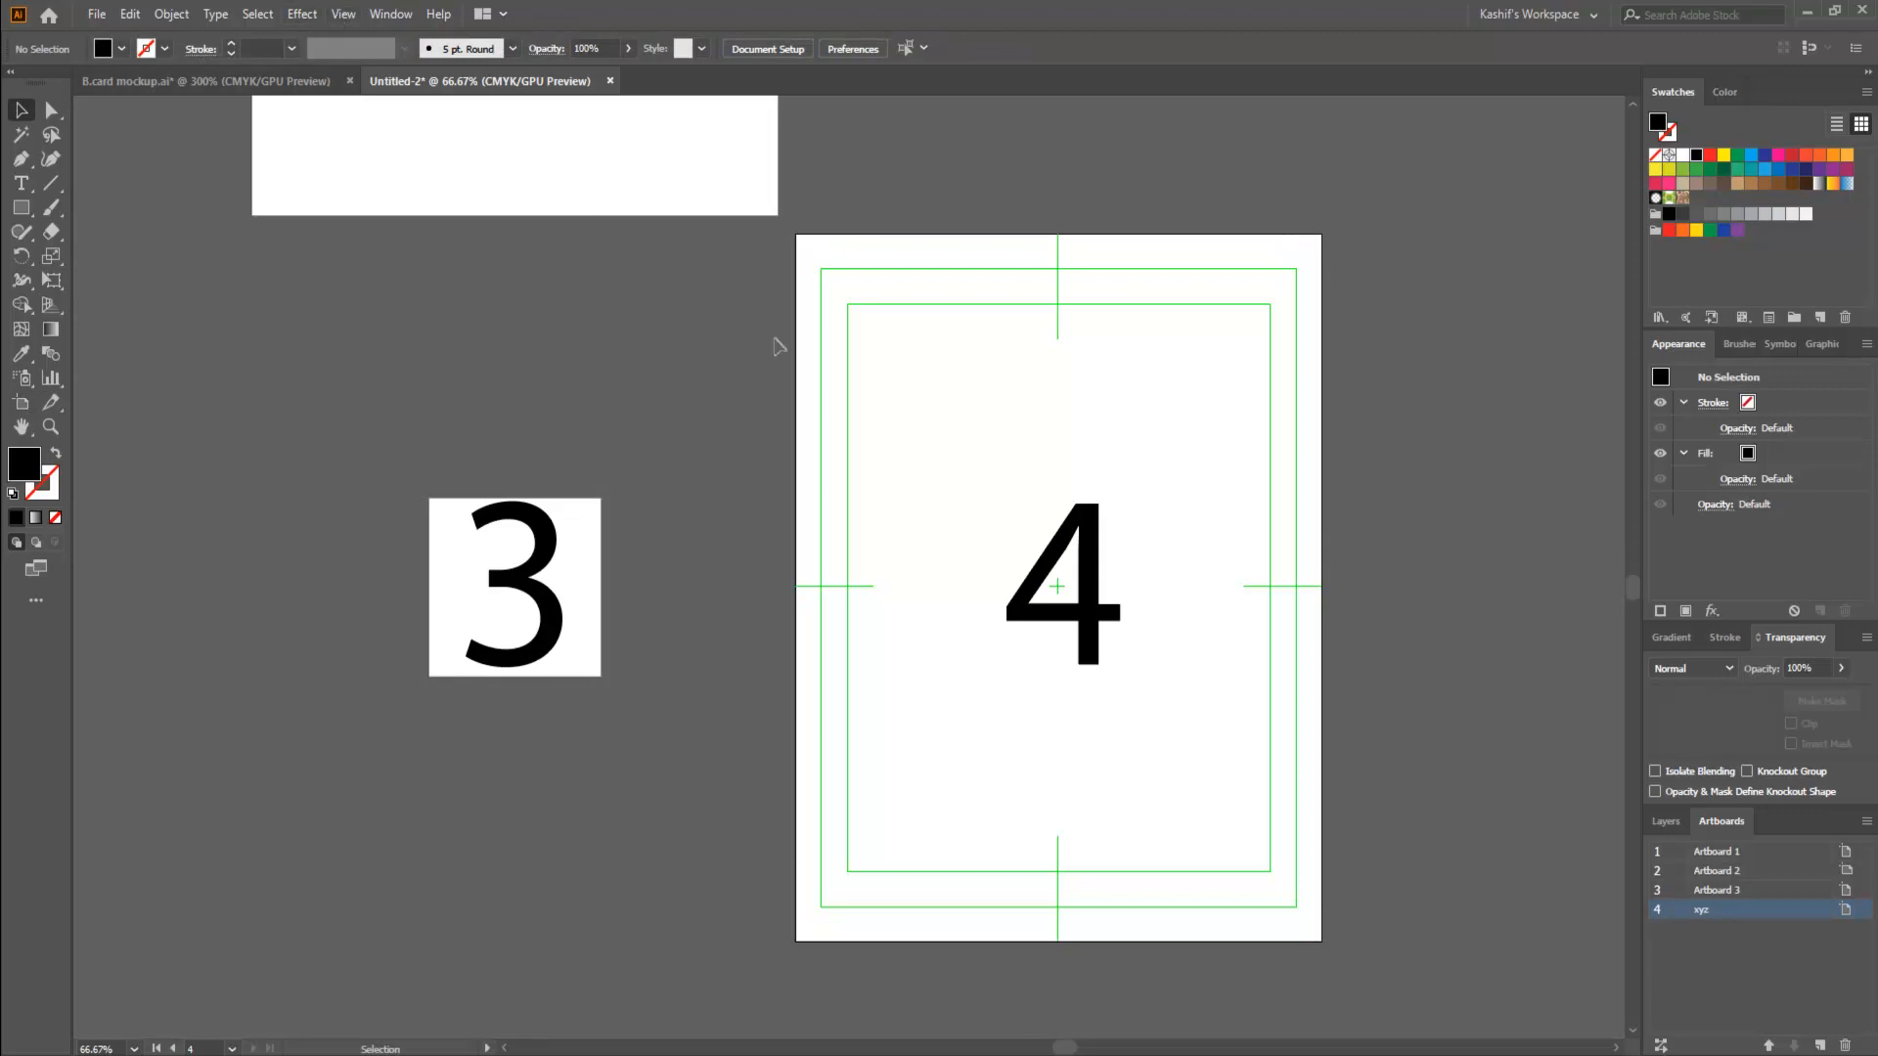
# - Try to turn off the center mark, cross hairs and video safe areas for artboard xyz
pyautogui.hotkey('shift', 'o')
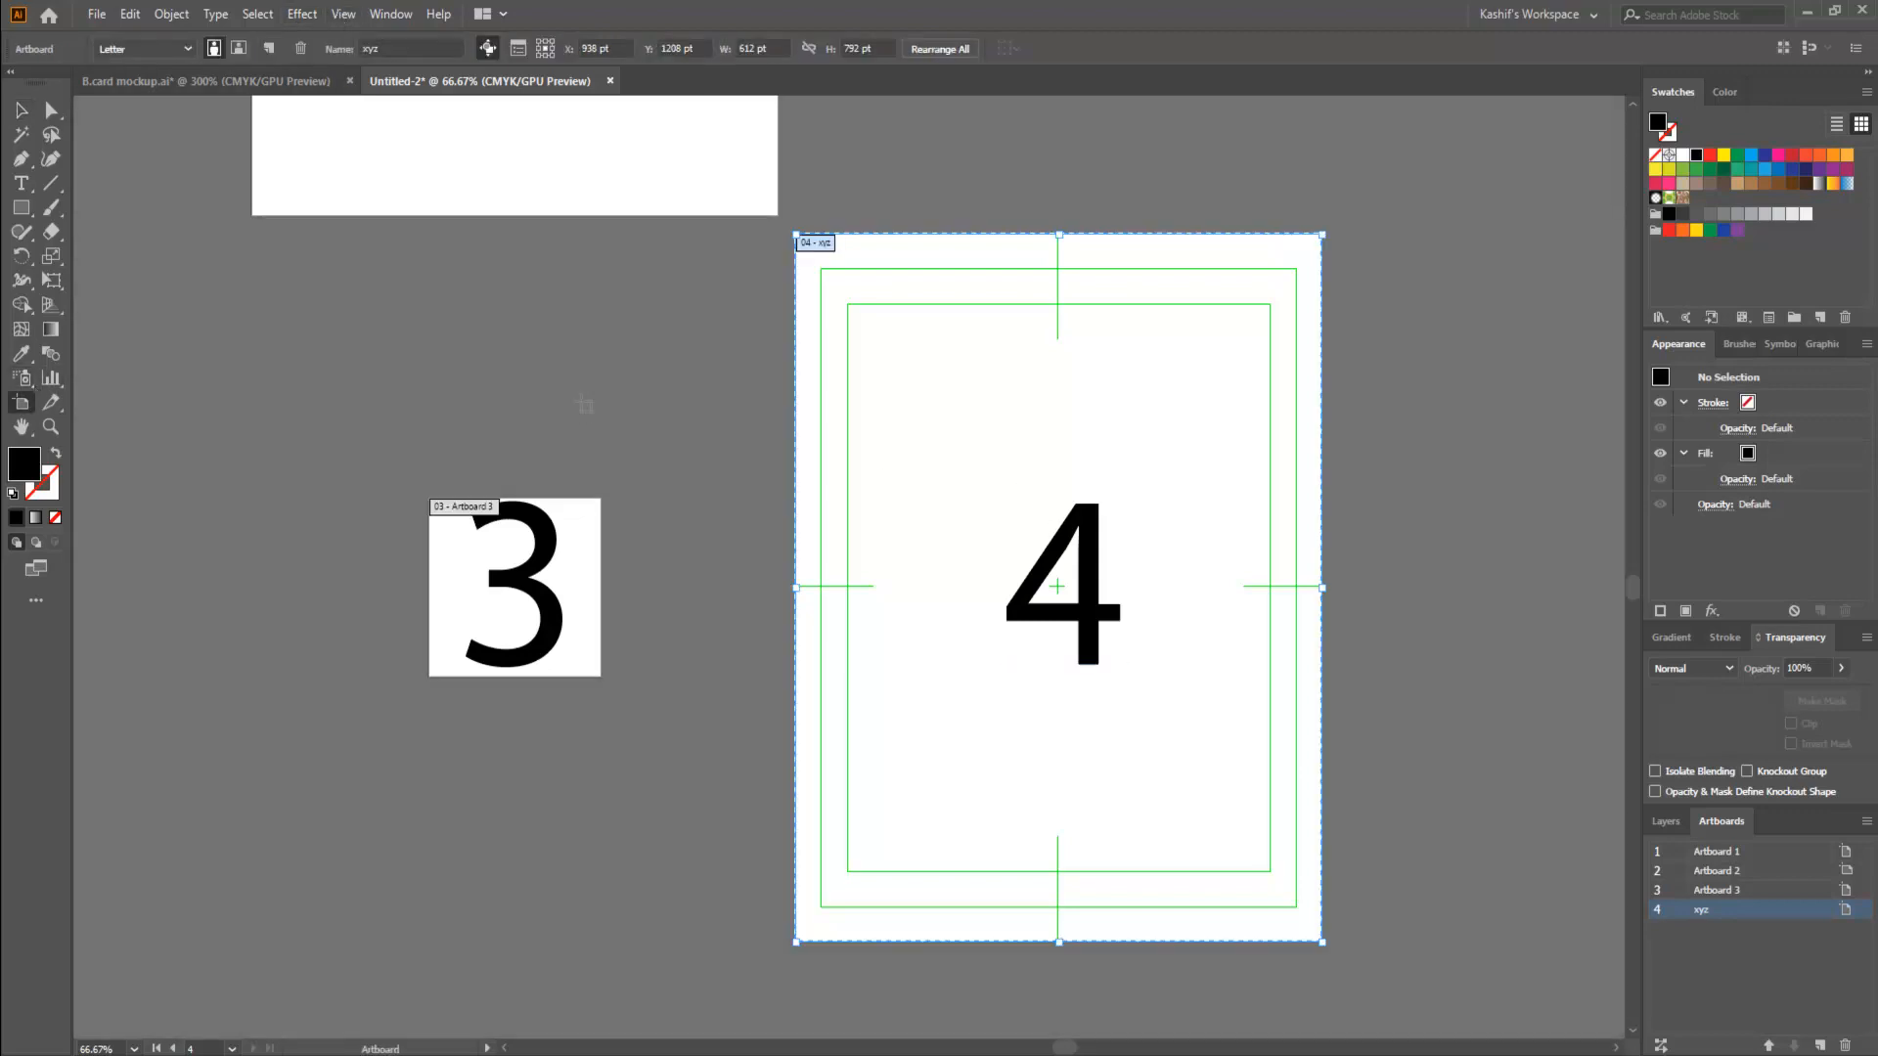
pyautogui.click(518, 48)
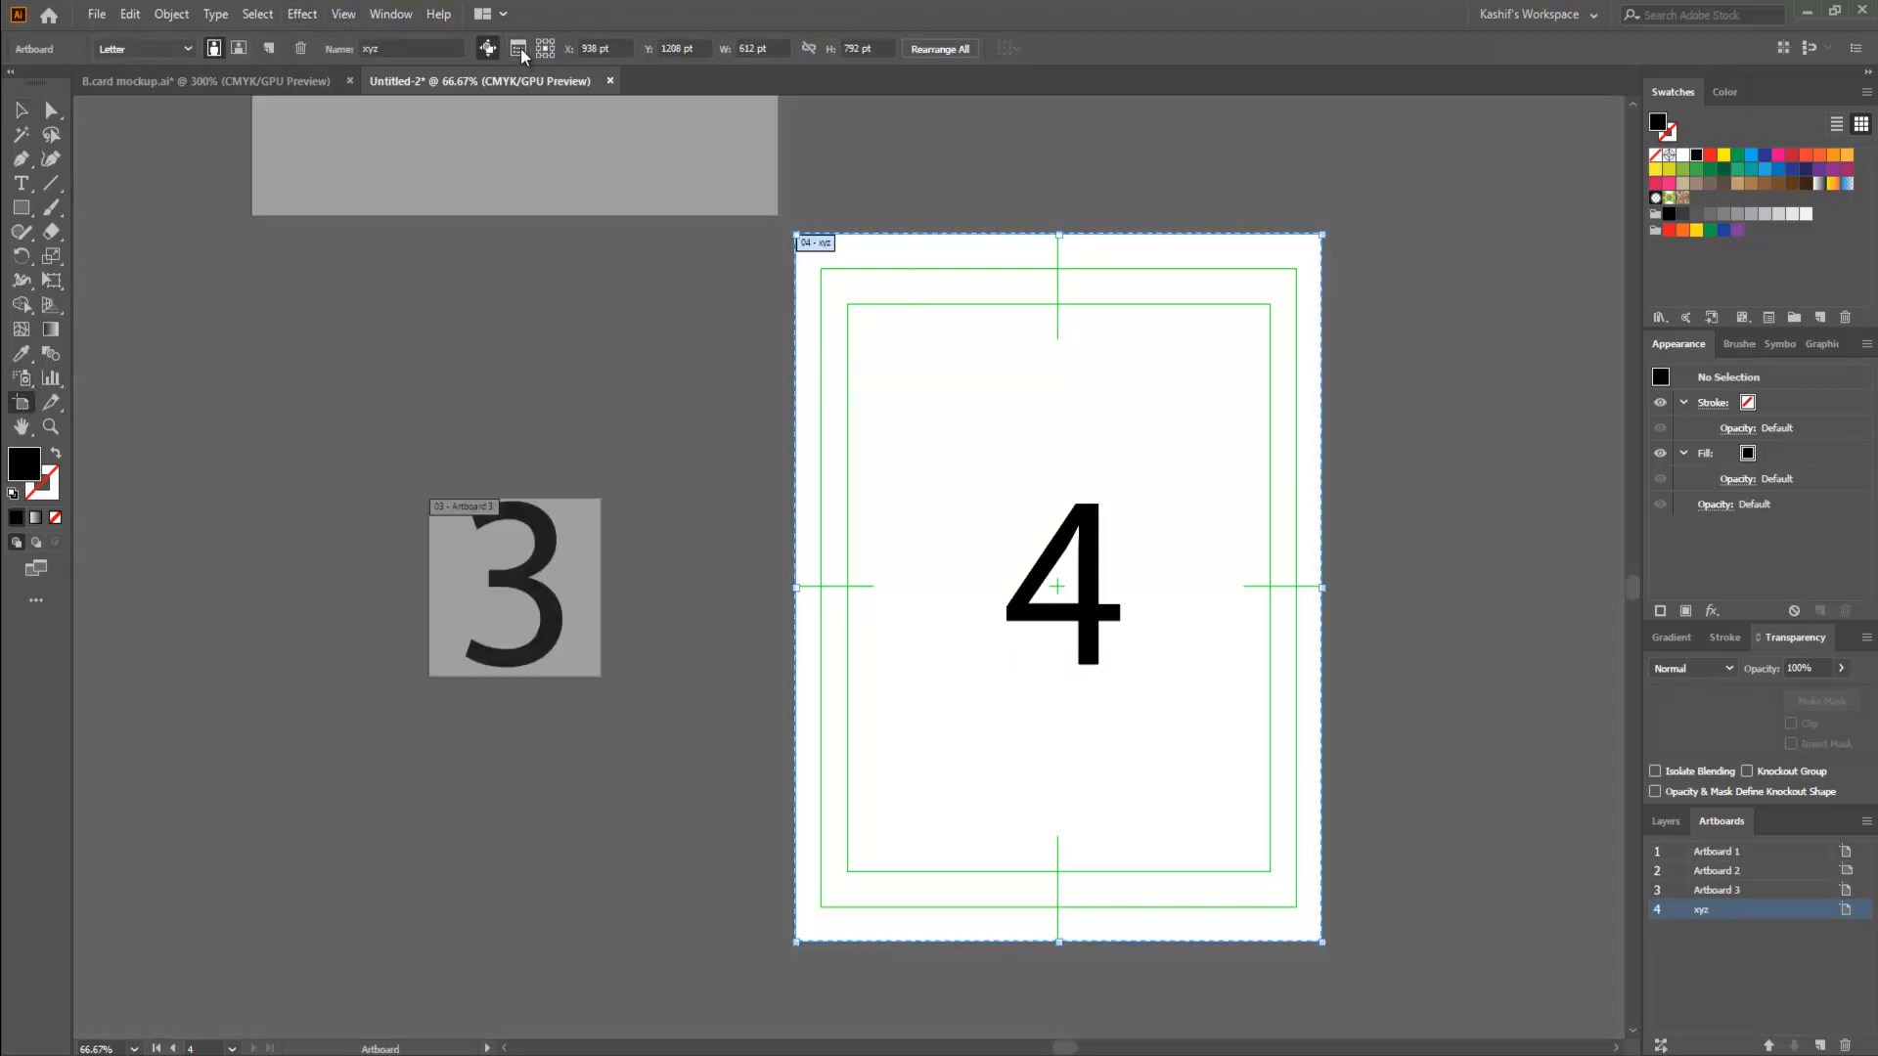
pyautogui.click(326, 551)
pyautogui.click(333, 527)
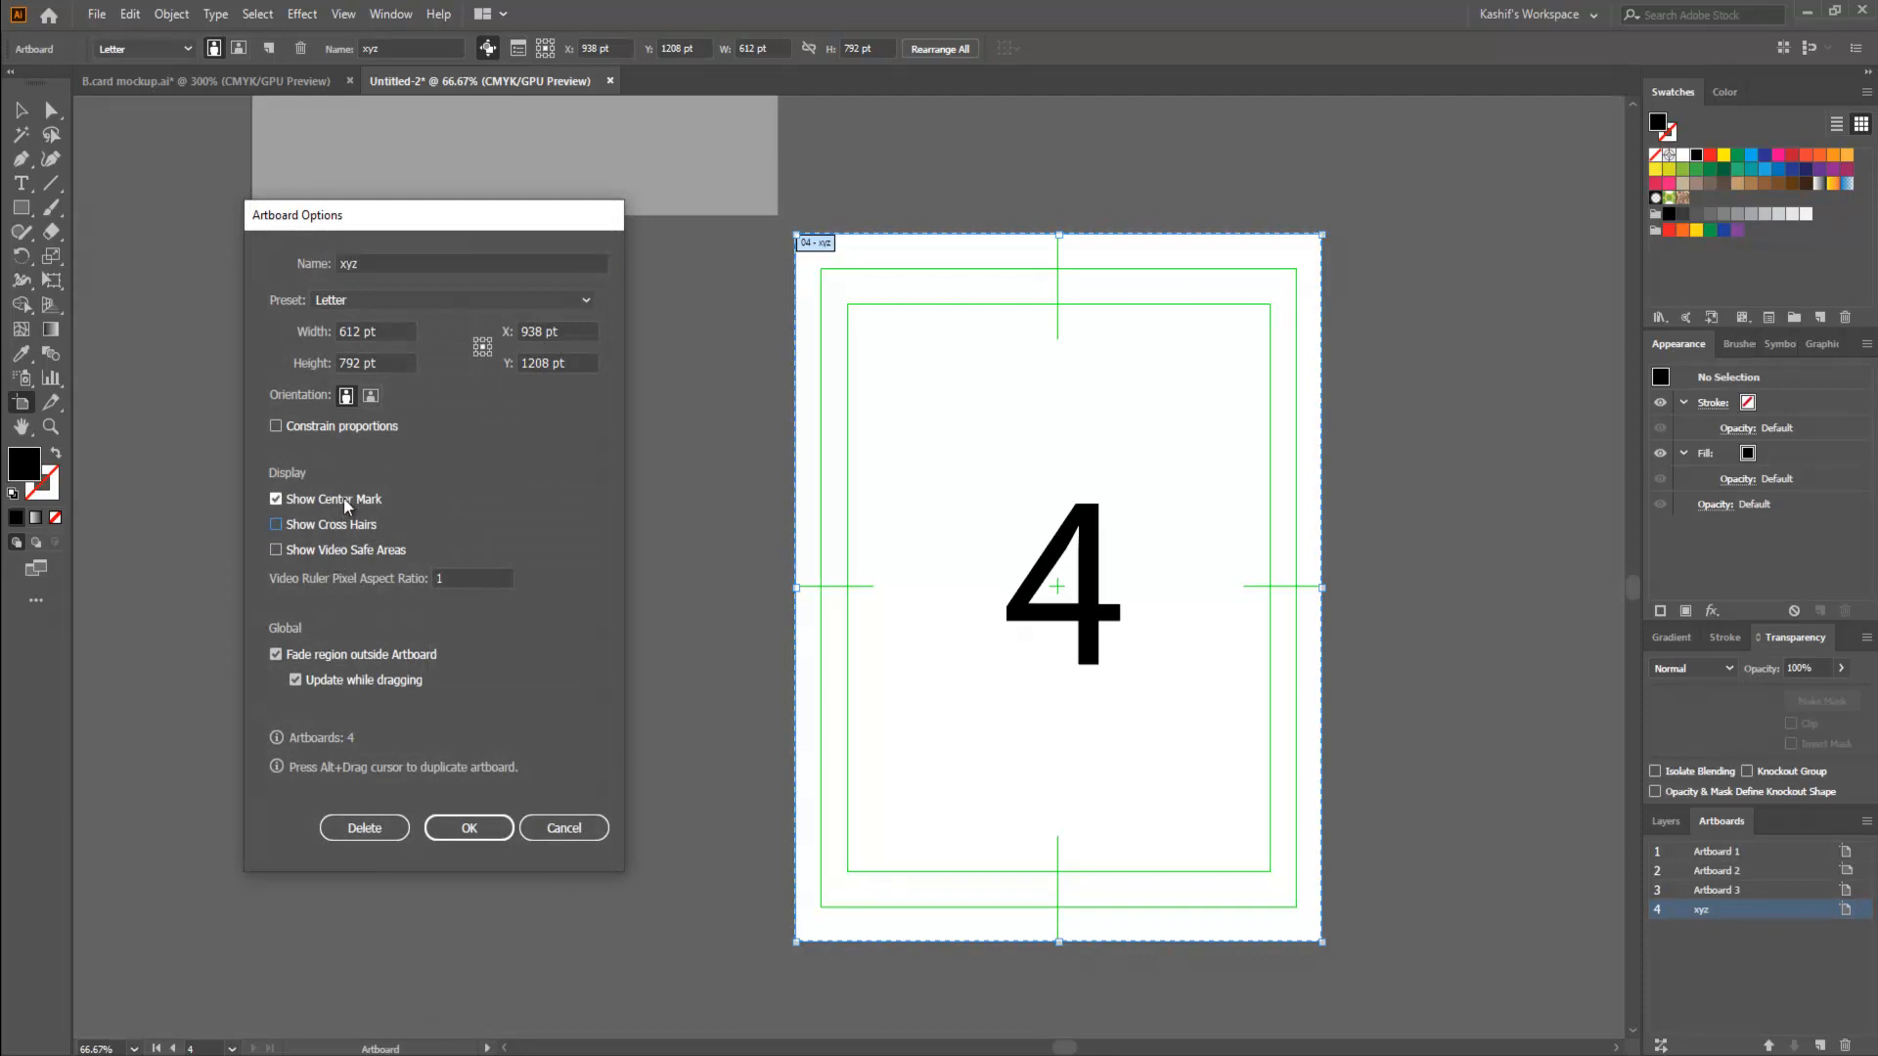
pyautogui.click(334, 500)
pyautogui.click(585, 829)
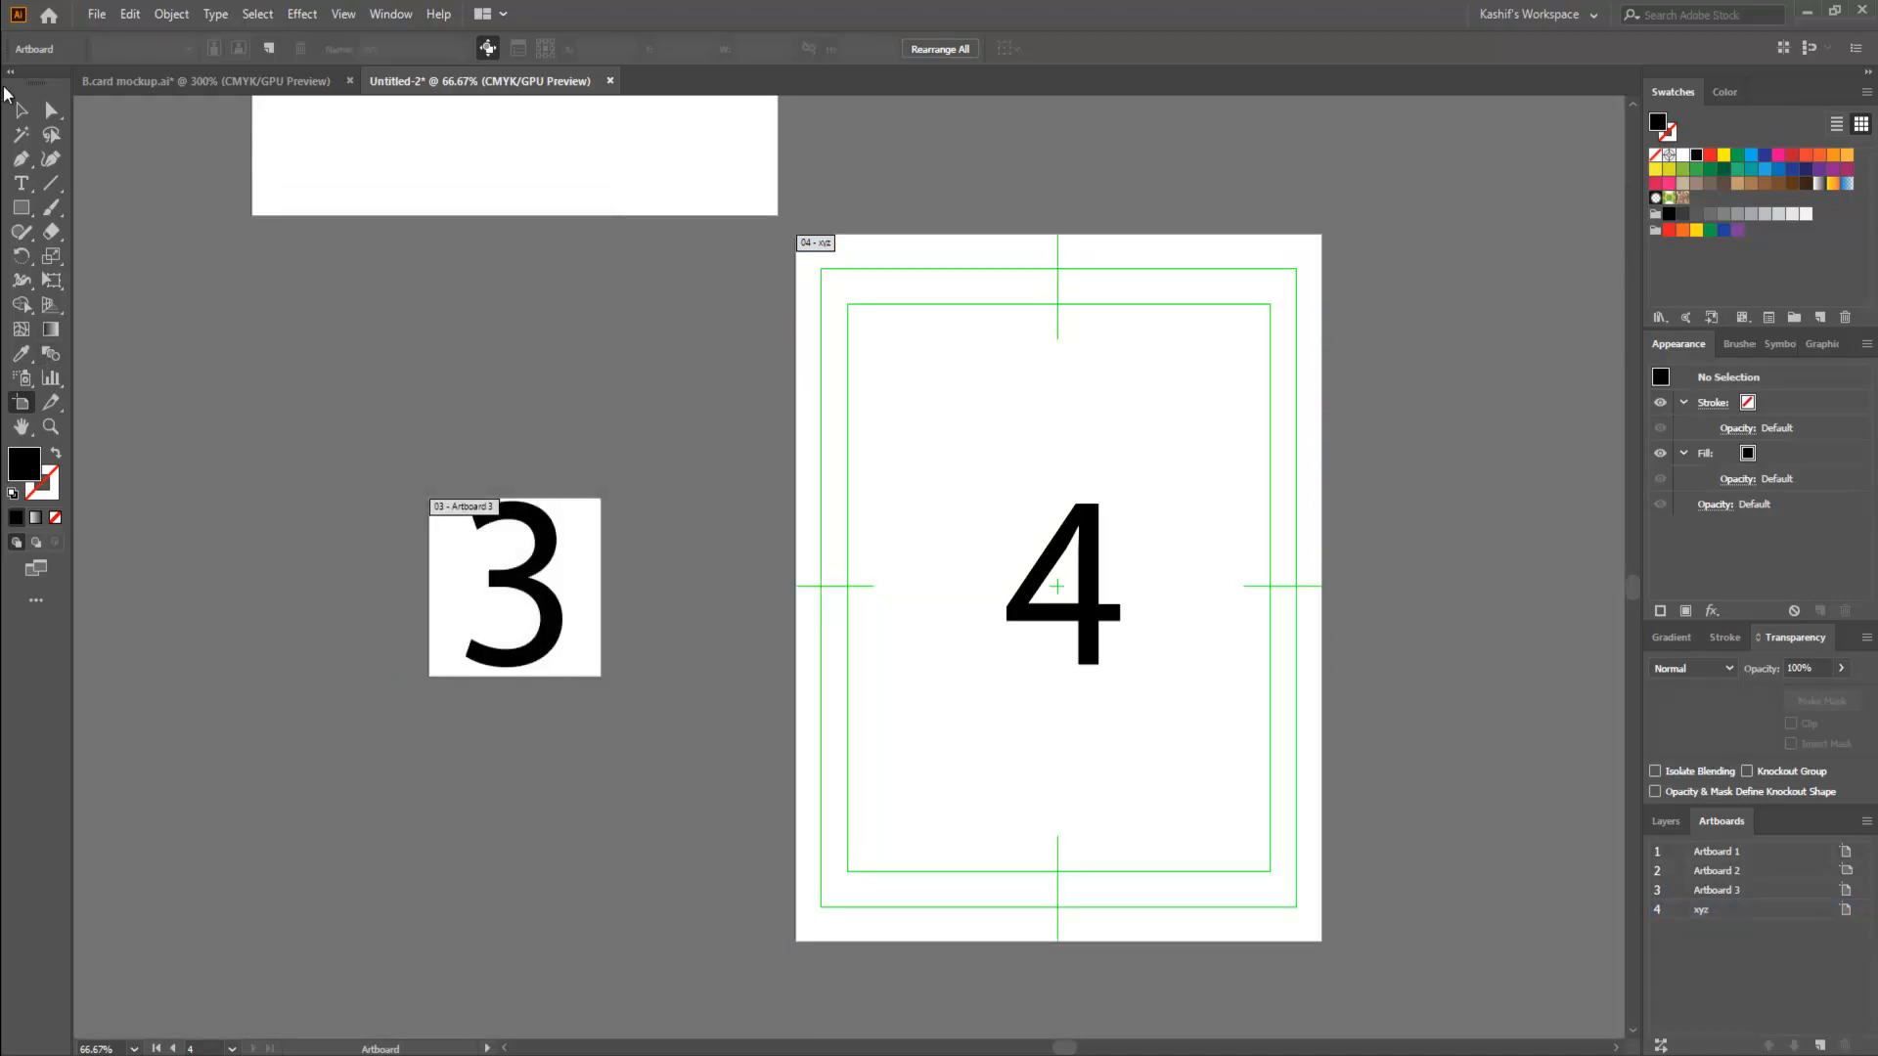
pyautogui.click(20, 109)
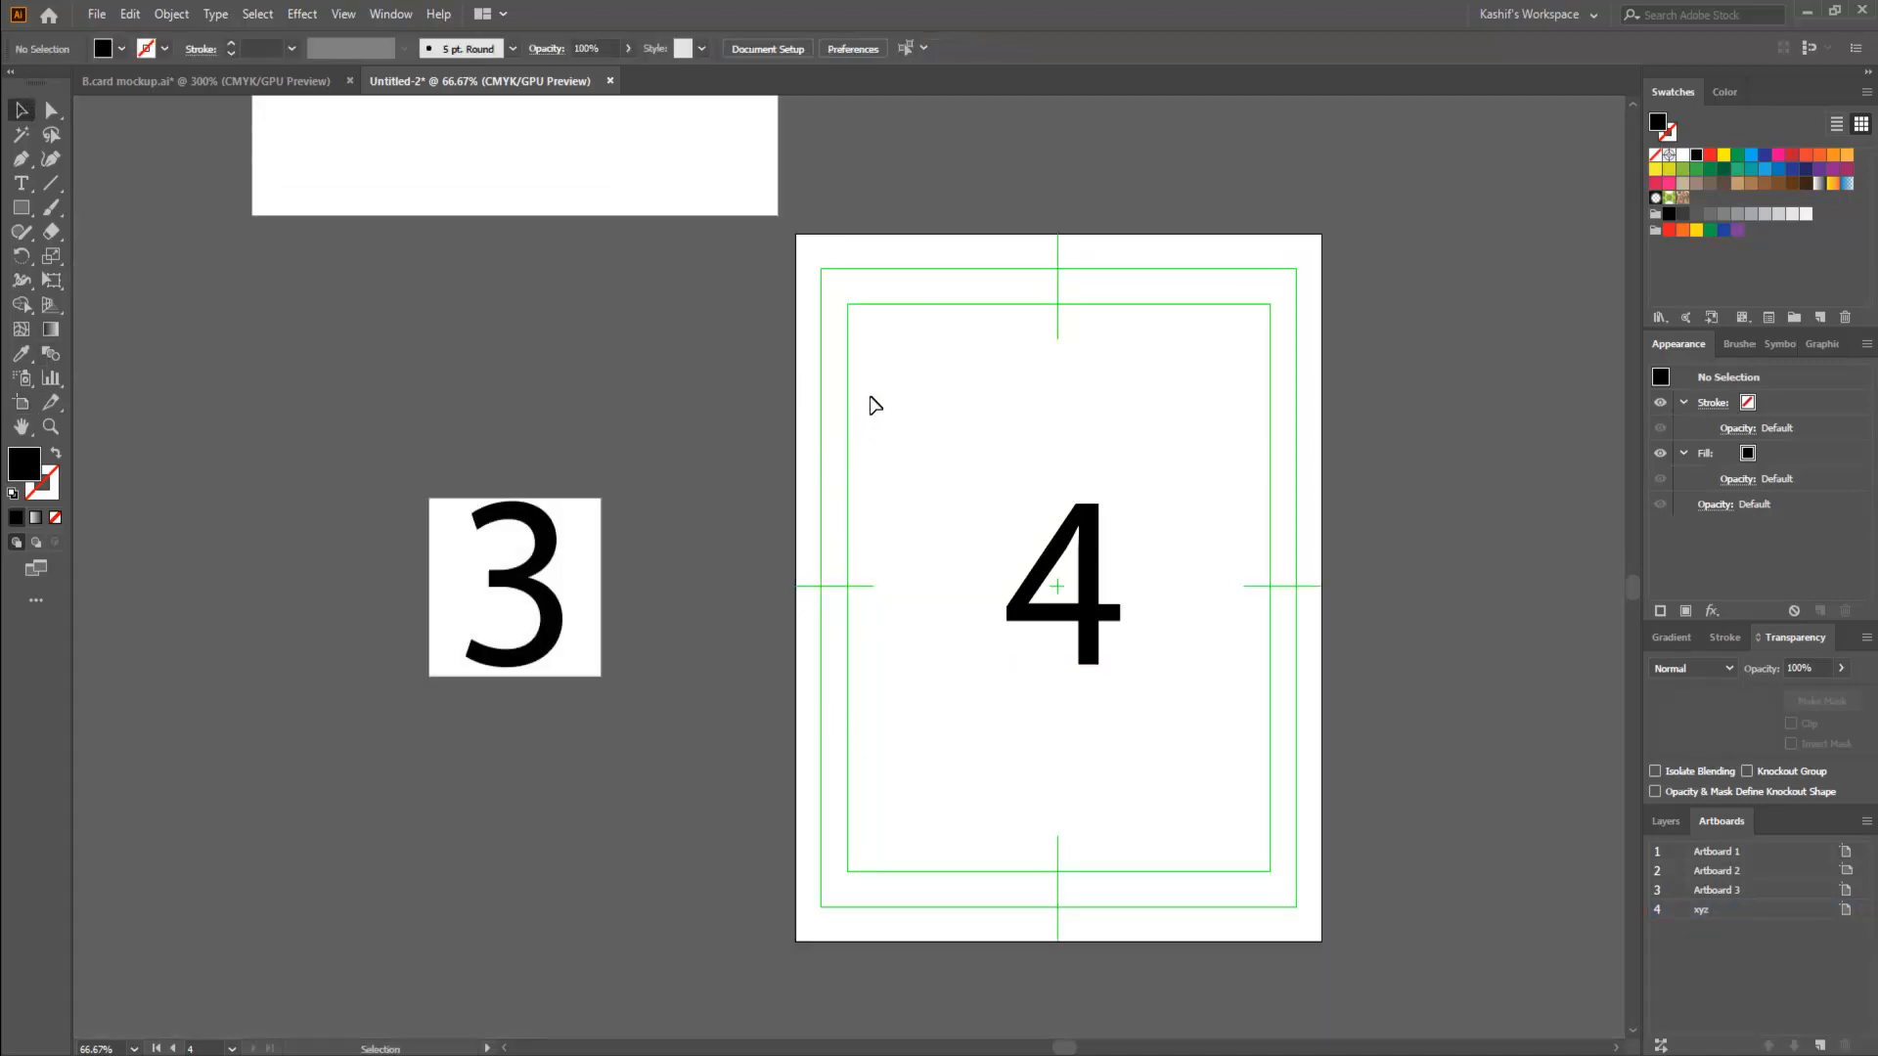
pyautogui.moveTo(1028, 327); pyautogui.dragTo(1228, 615)
pyautogui.scroll(-1, 1229, 615)
pyautogui.hotkey('ctrl', 'a')
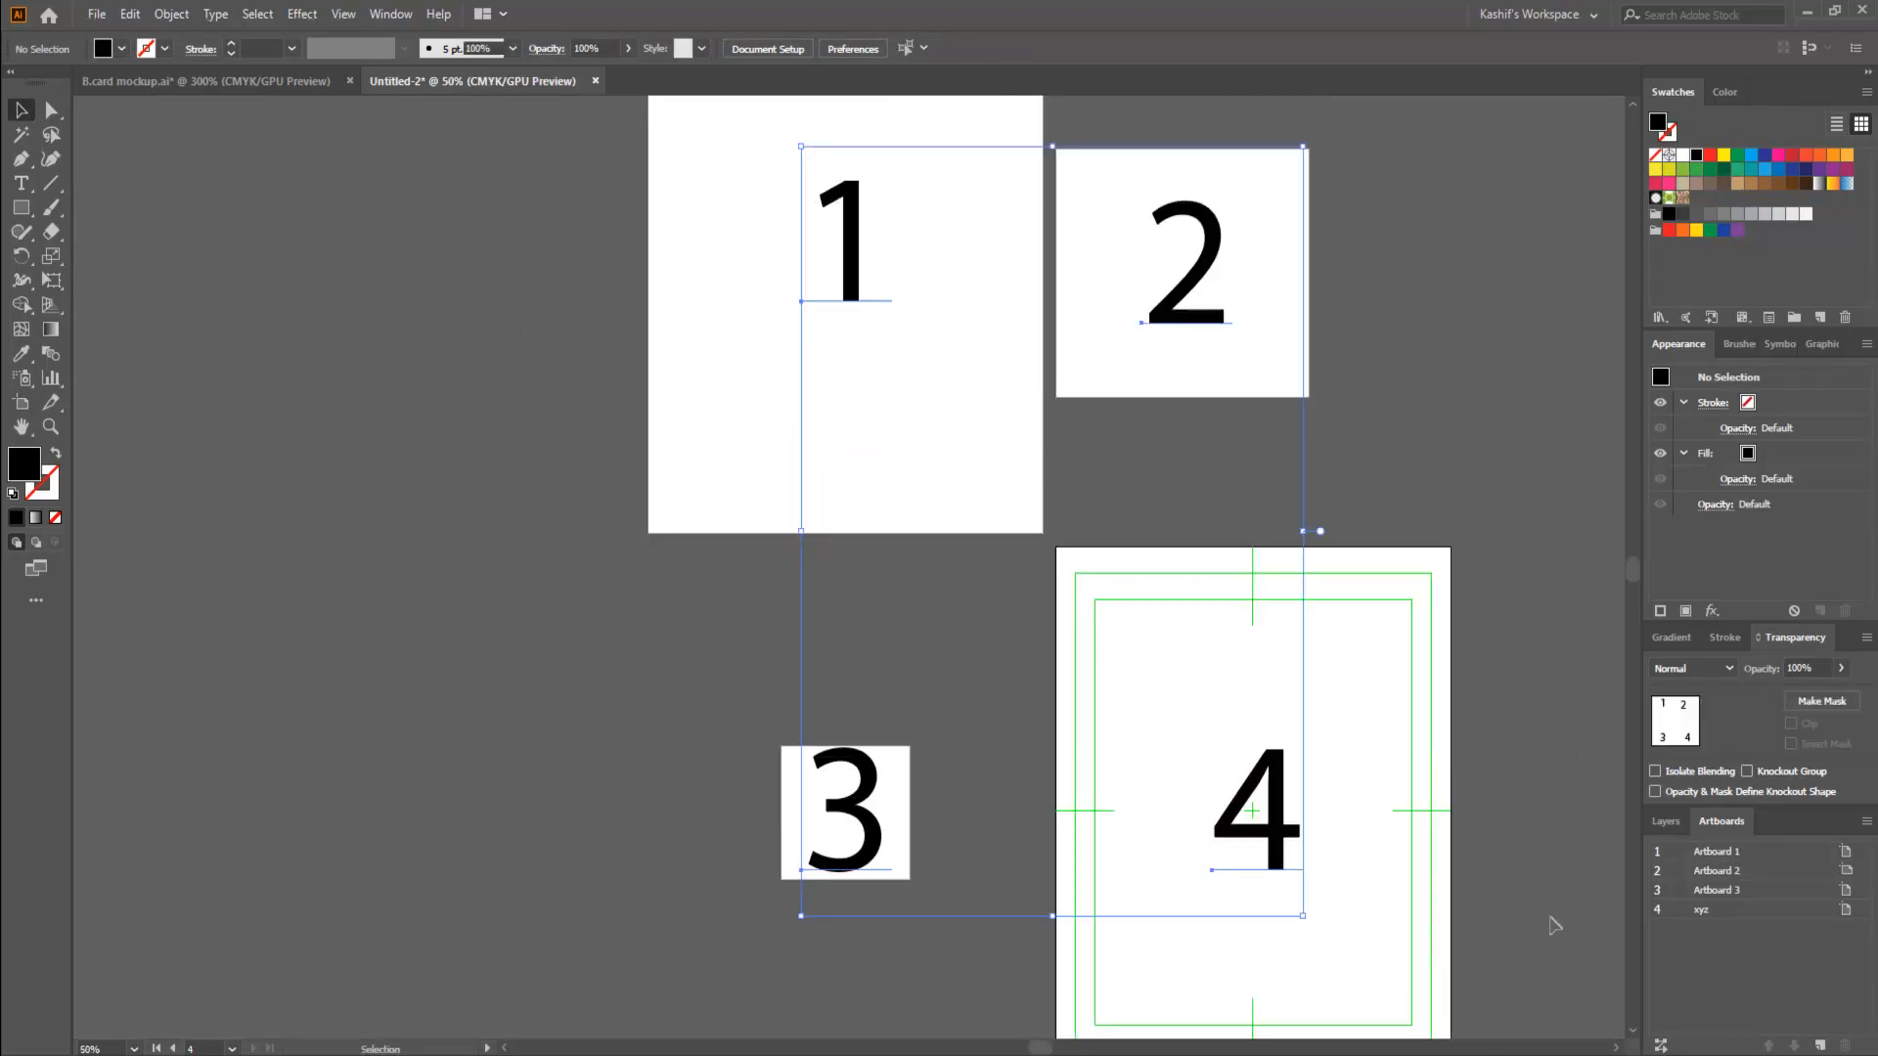
pyautogui.click(847, 498)
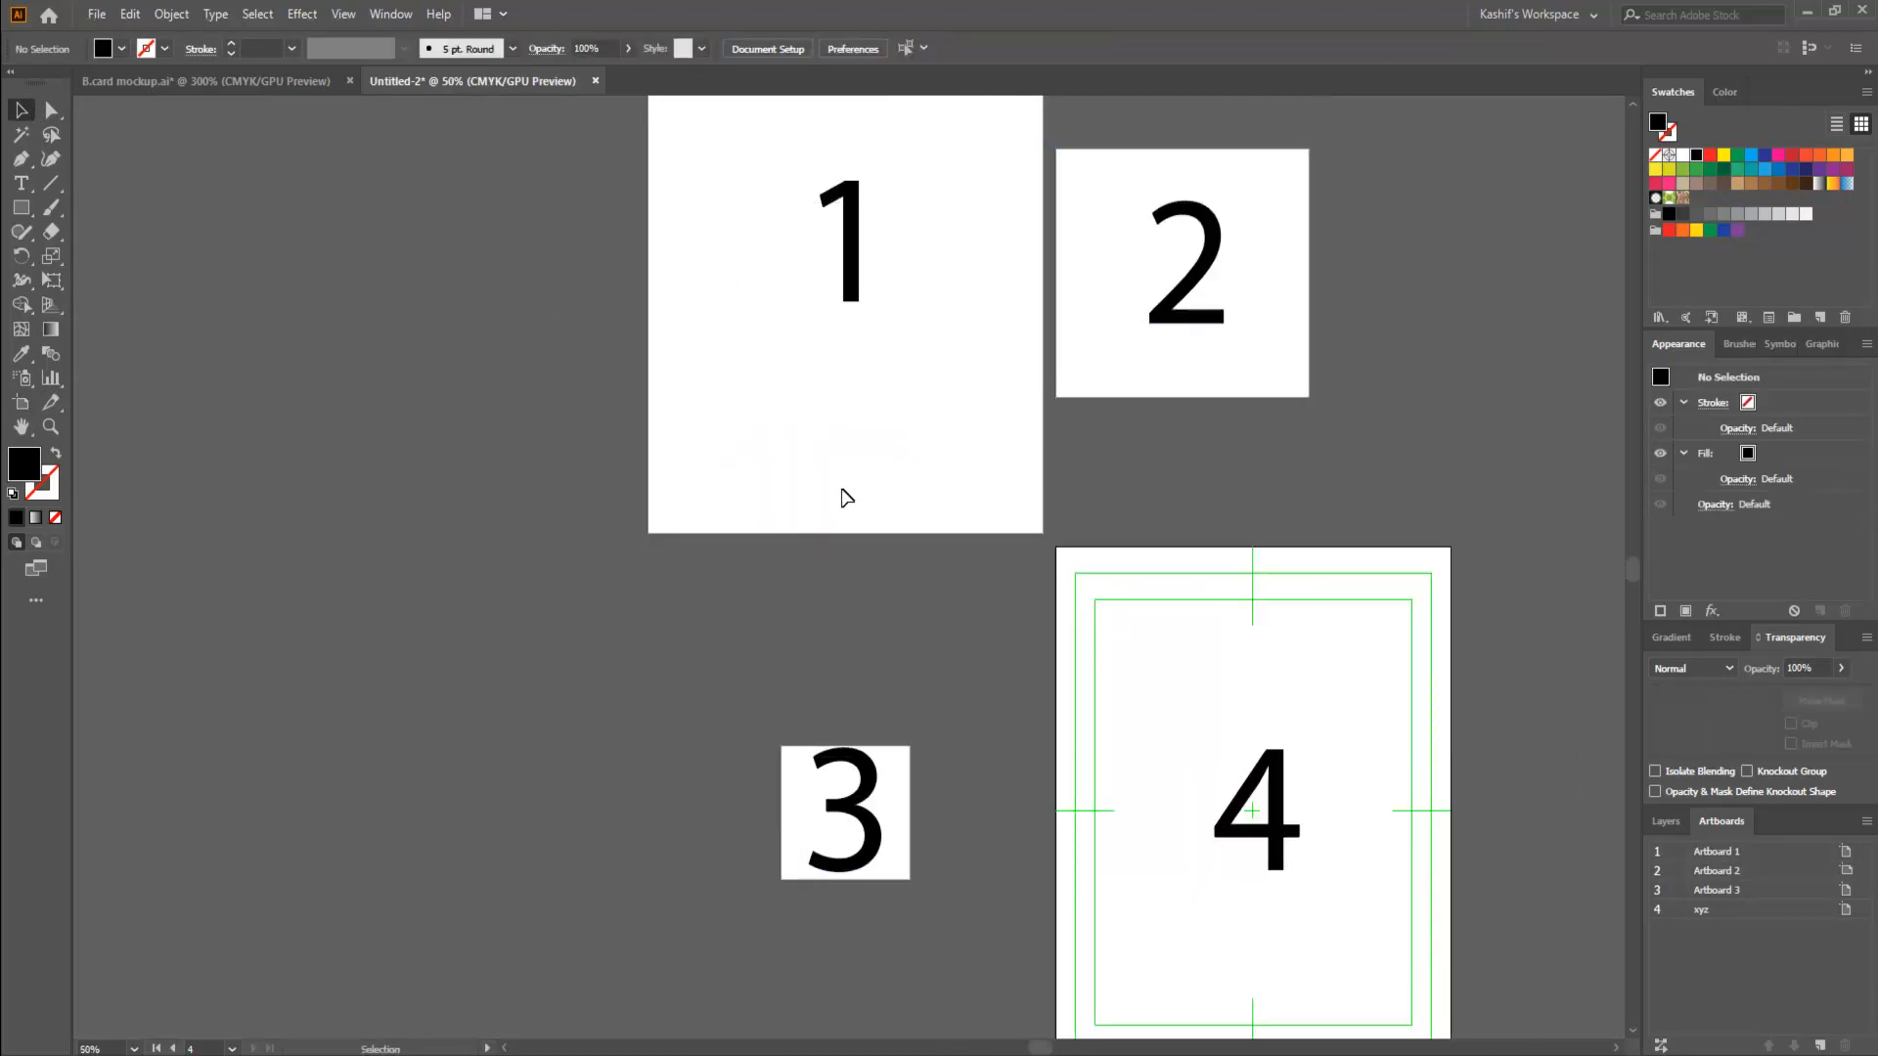
# - Review the General and Type settings in Document Setup, and enter artboard editing from there to look over the artboards
pyautogui.click(96, 13)
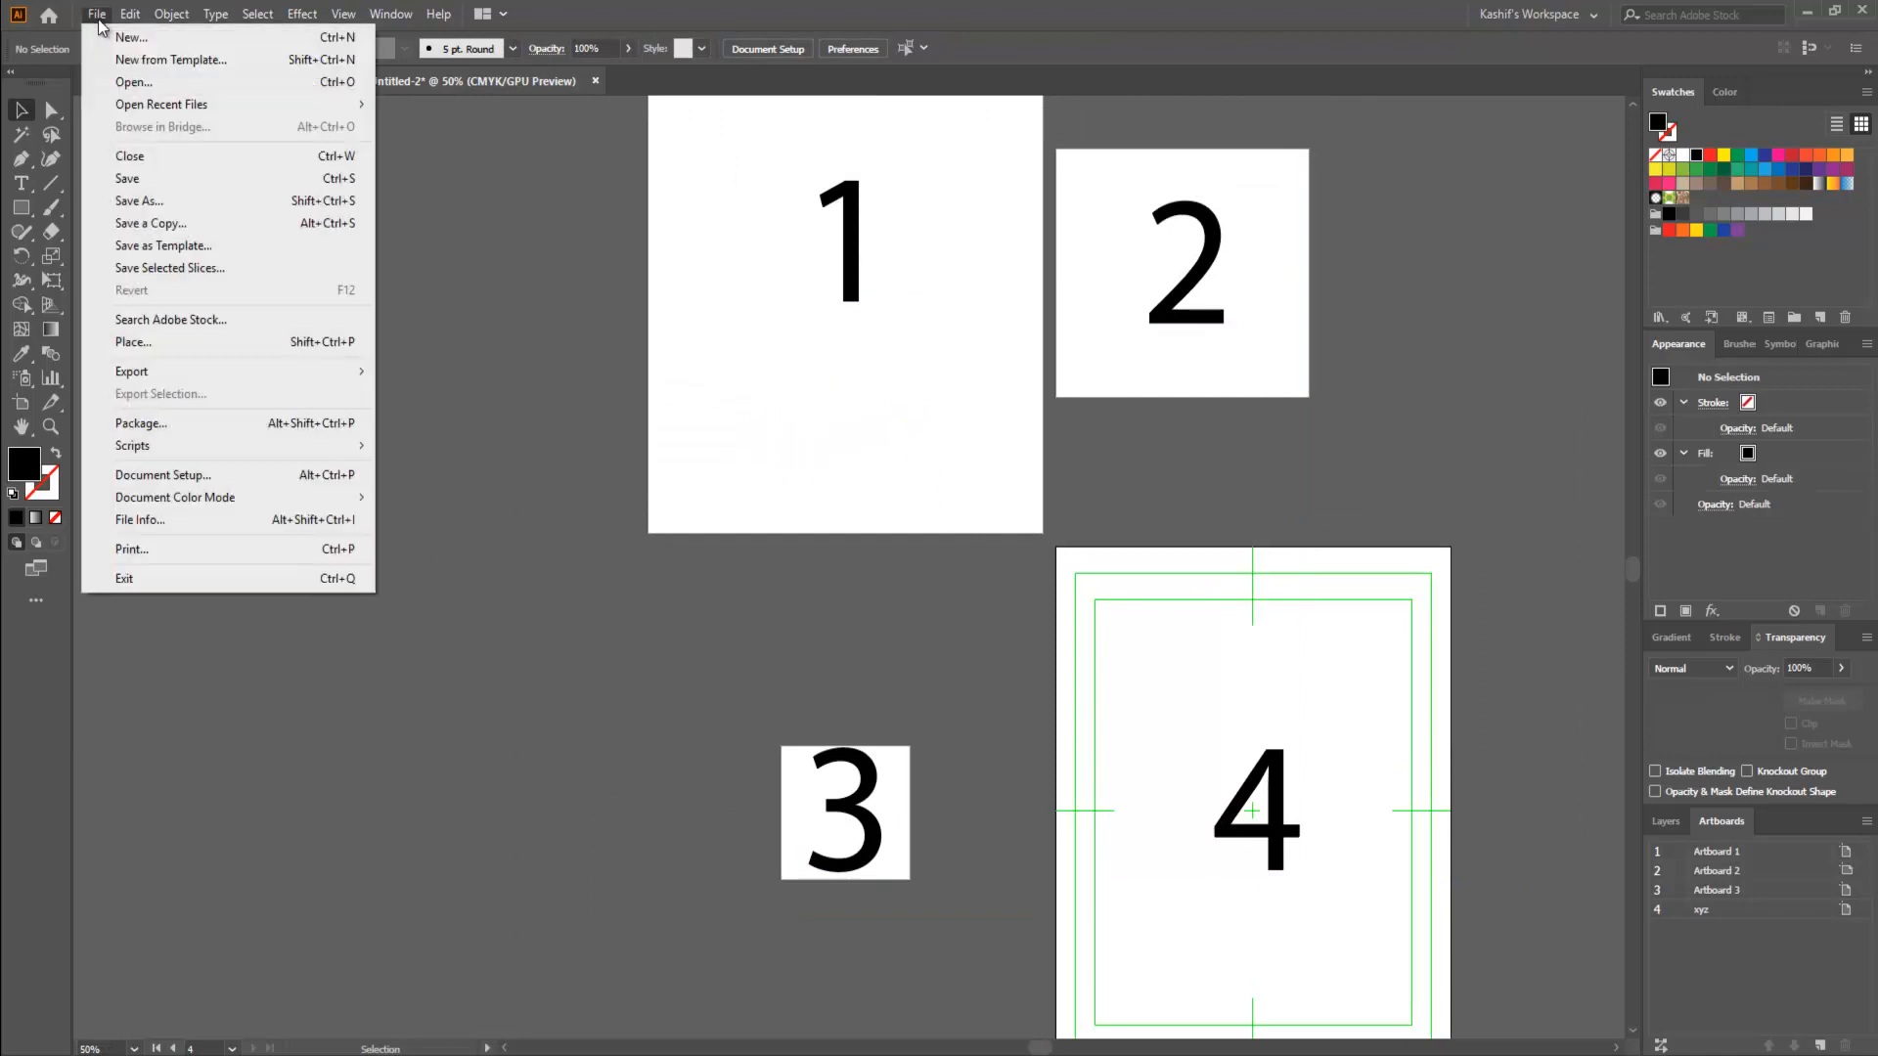
pyautogui.click(213, 474)
pyautogui.moveTo(1221, 277); pyautogui.dragTo(302, 312)
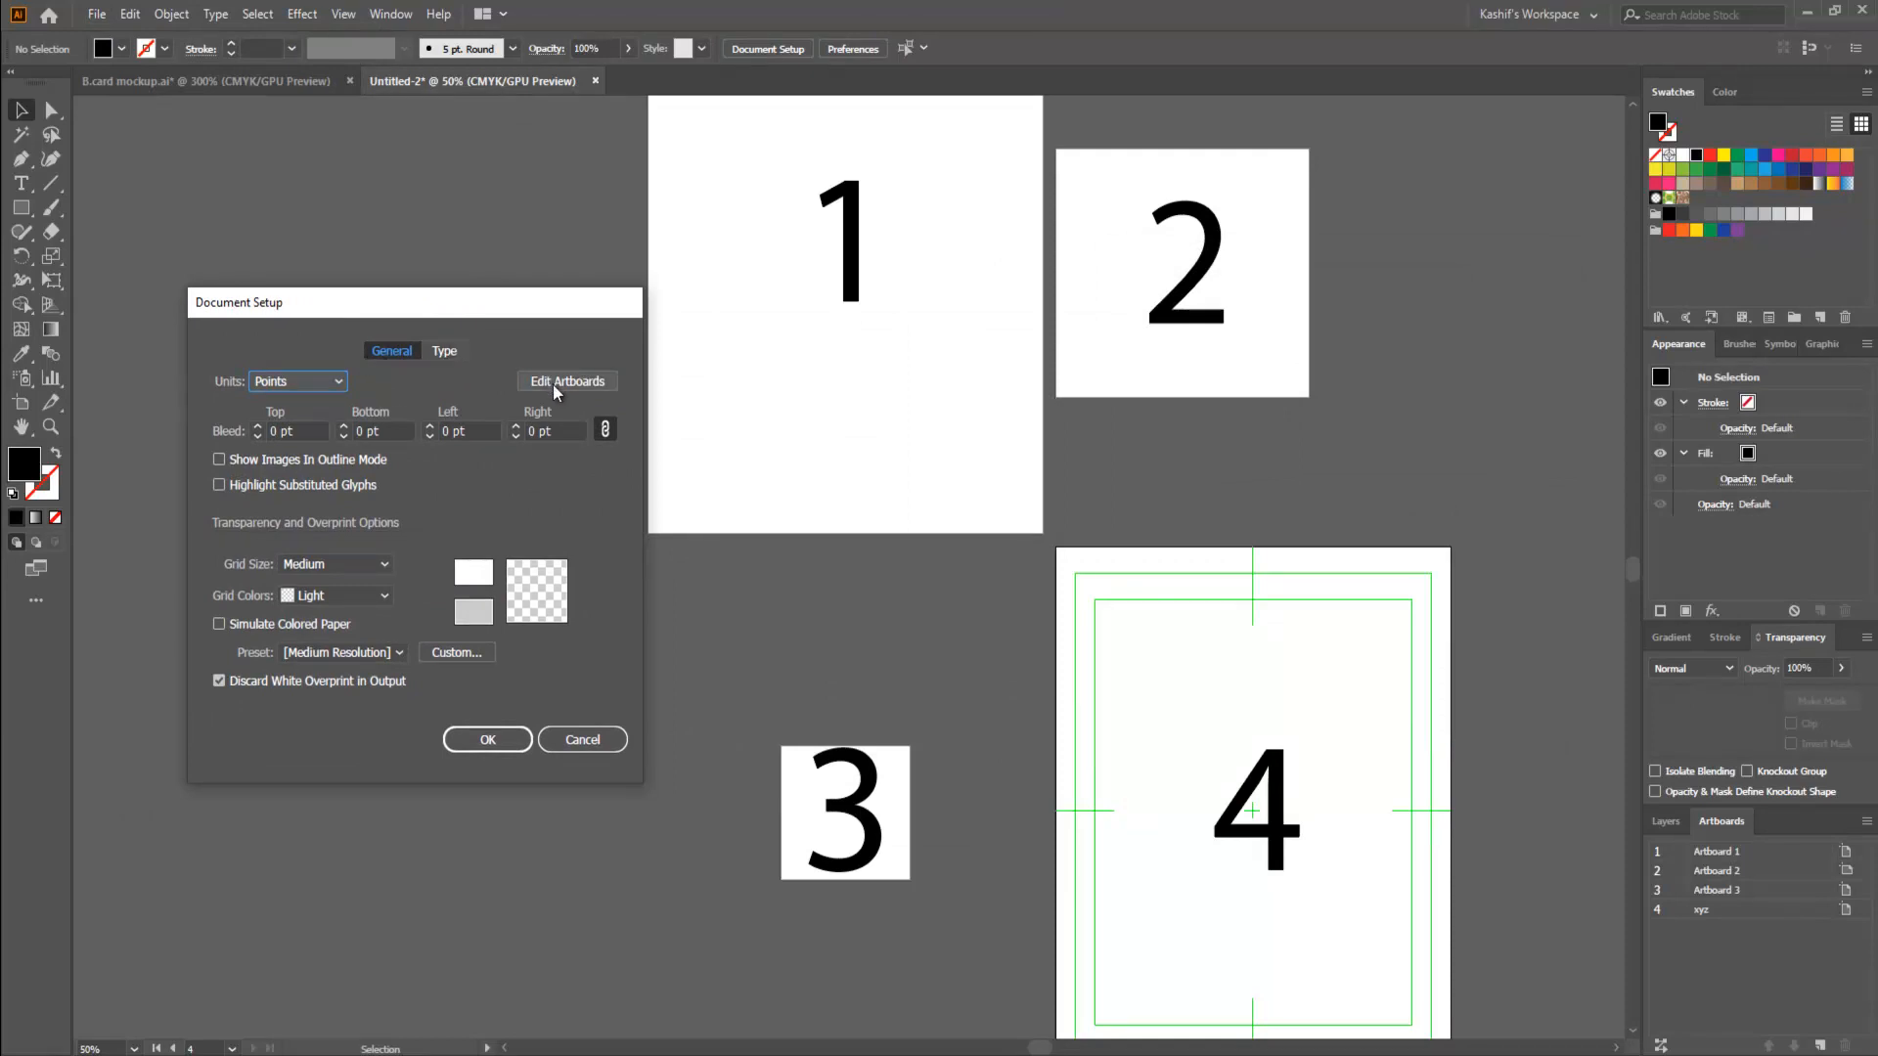
pyautogui.click(445, 352)
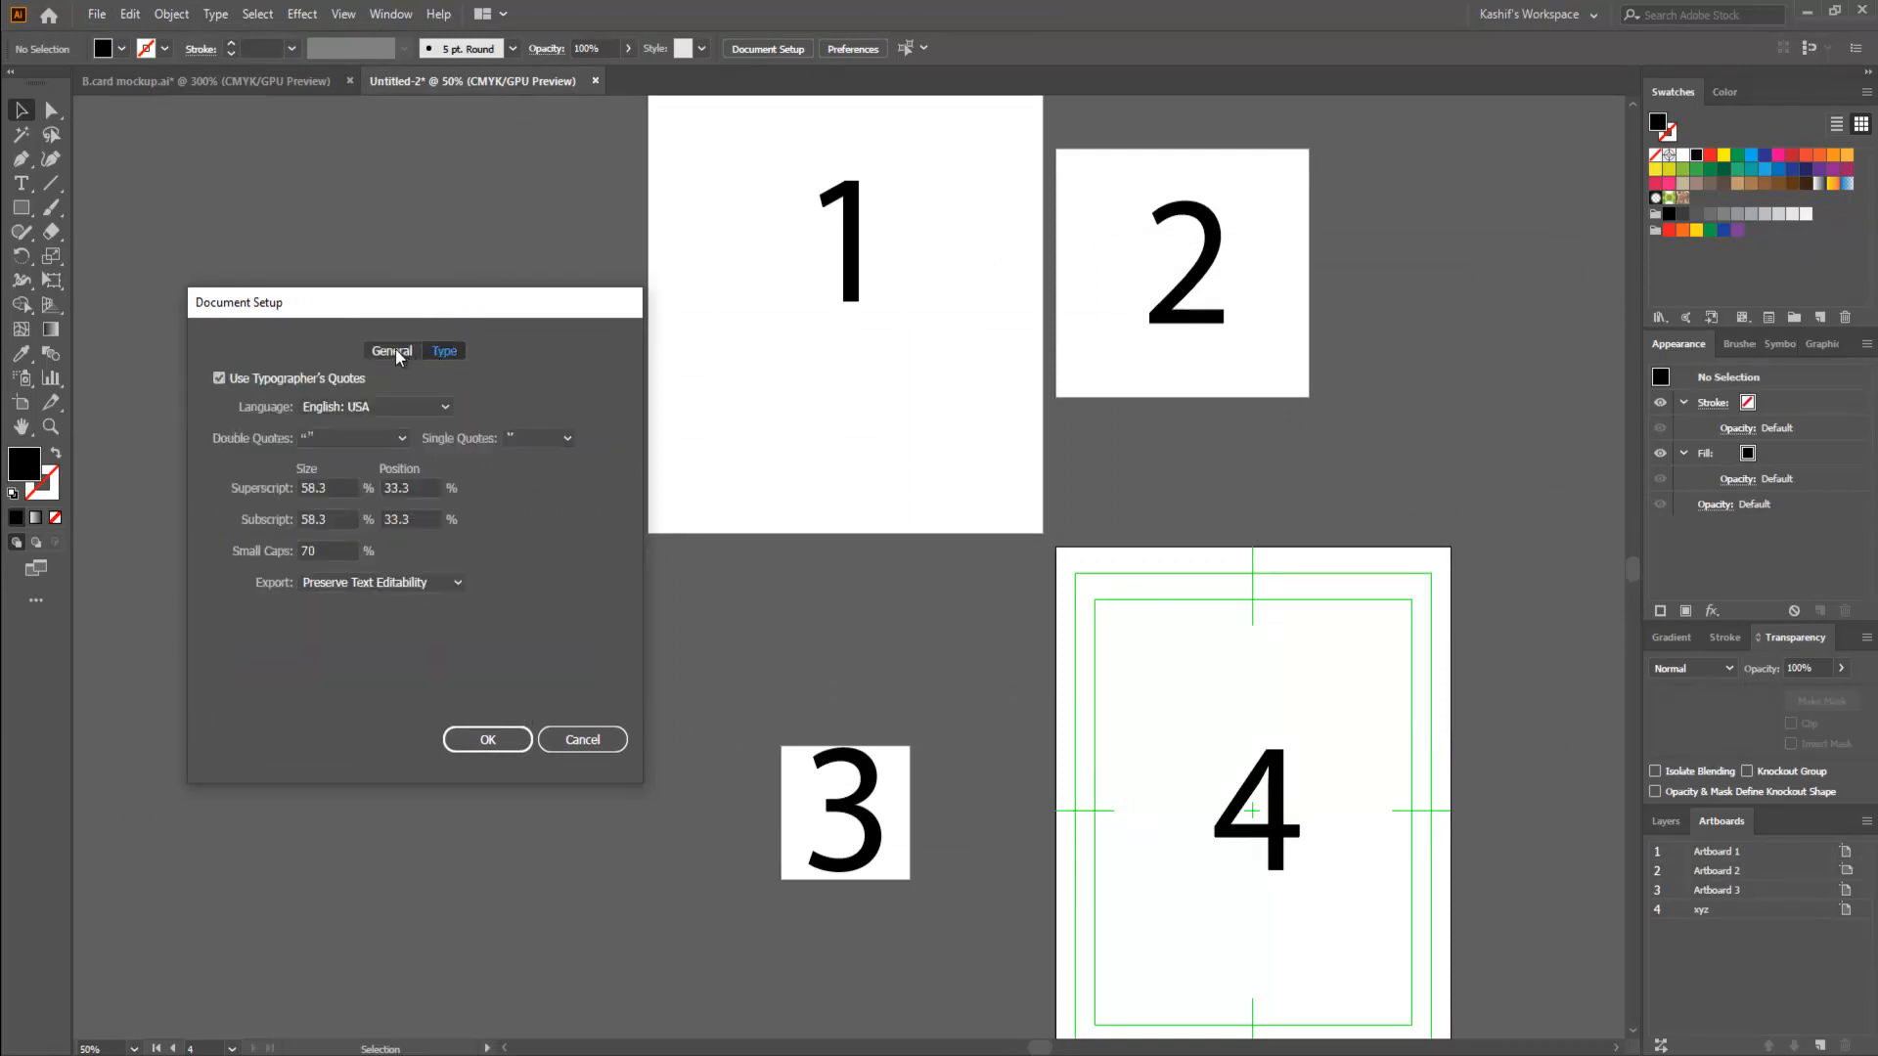
pyautogui.click(396, 354)
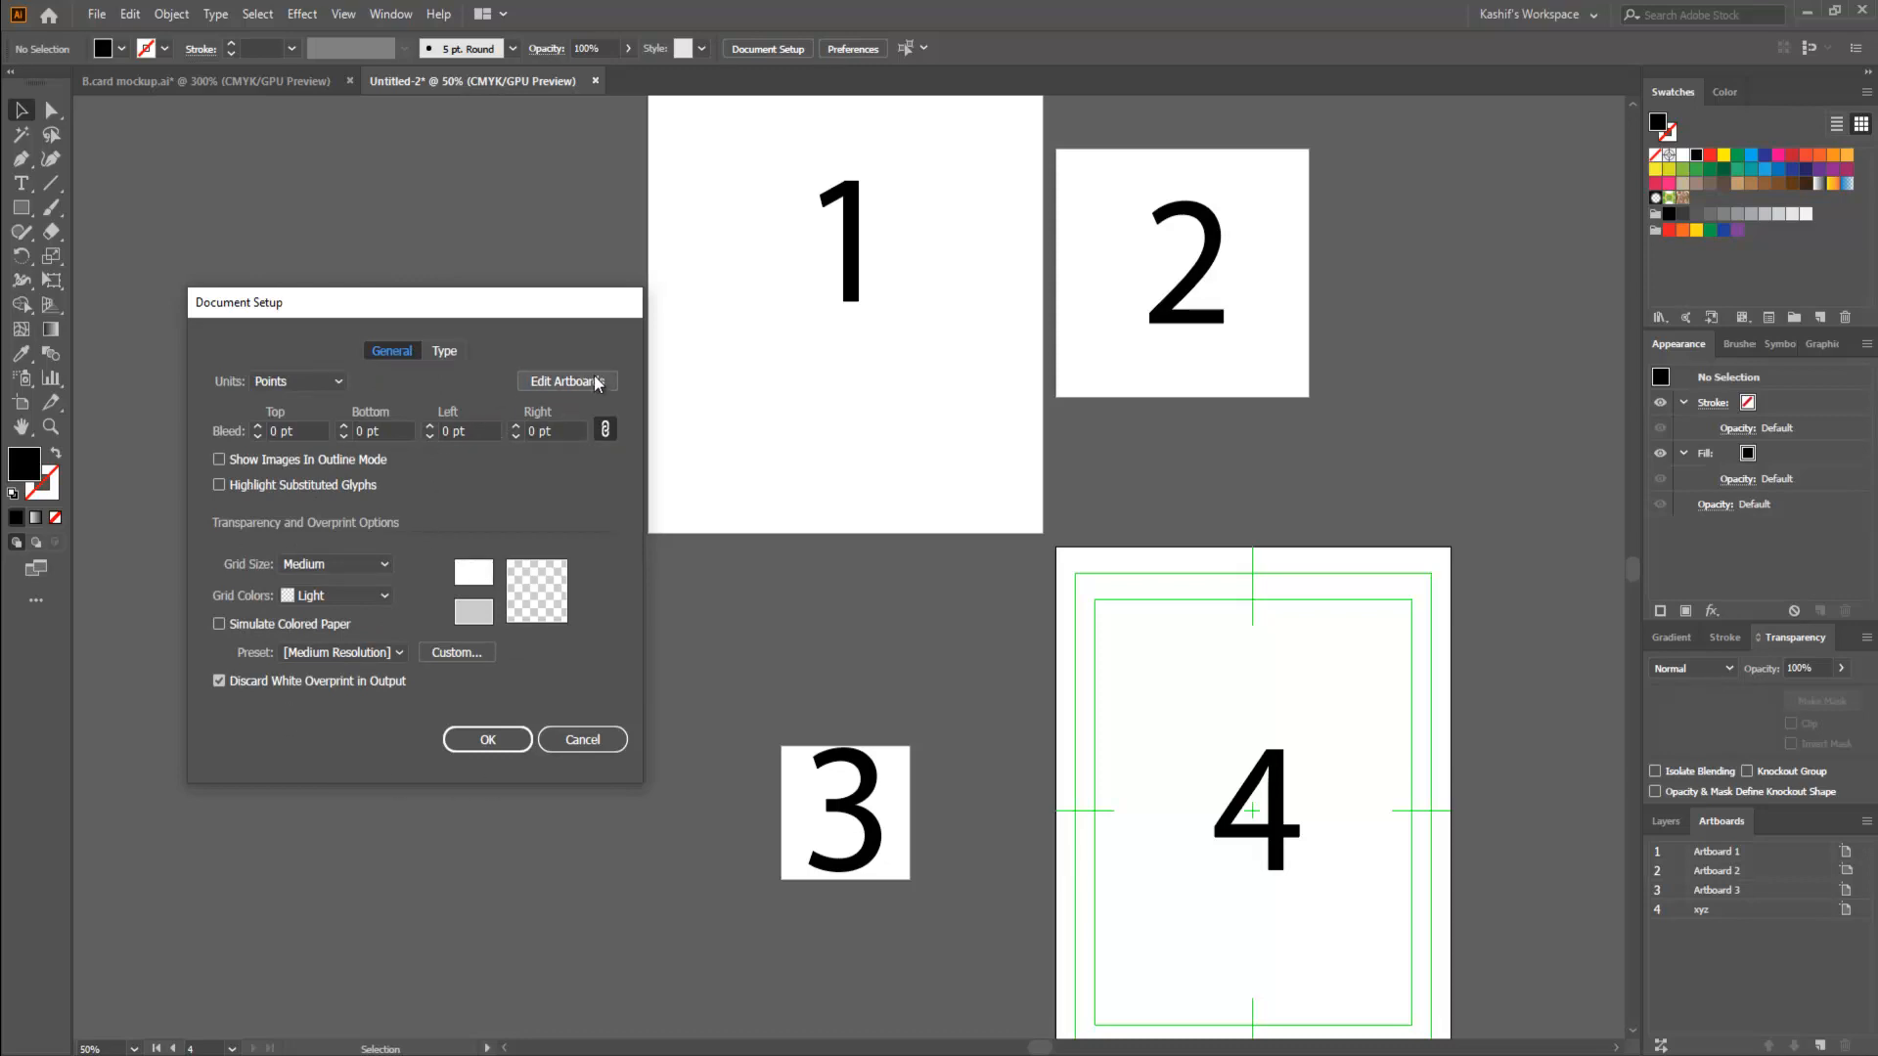
pyautogui.click(567, 381)
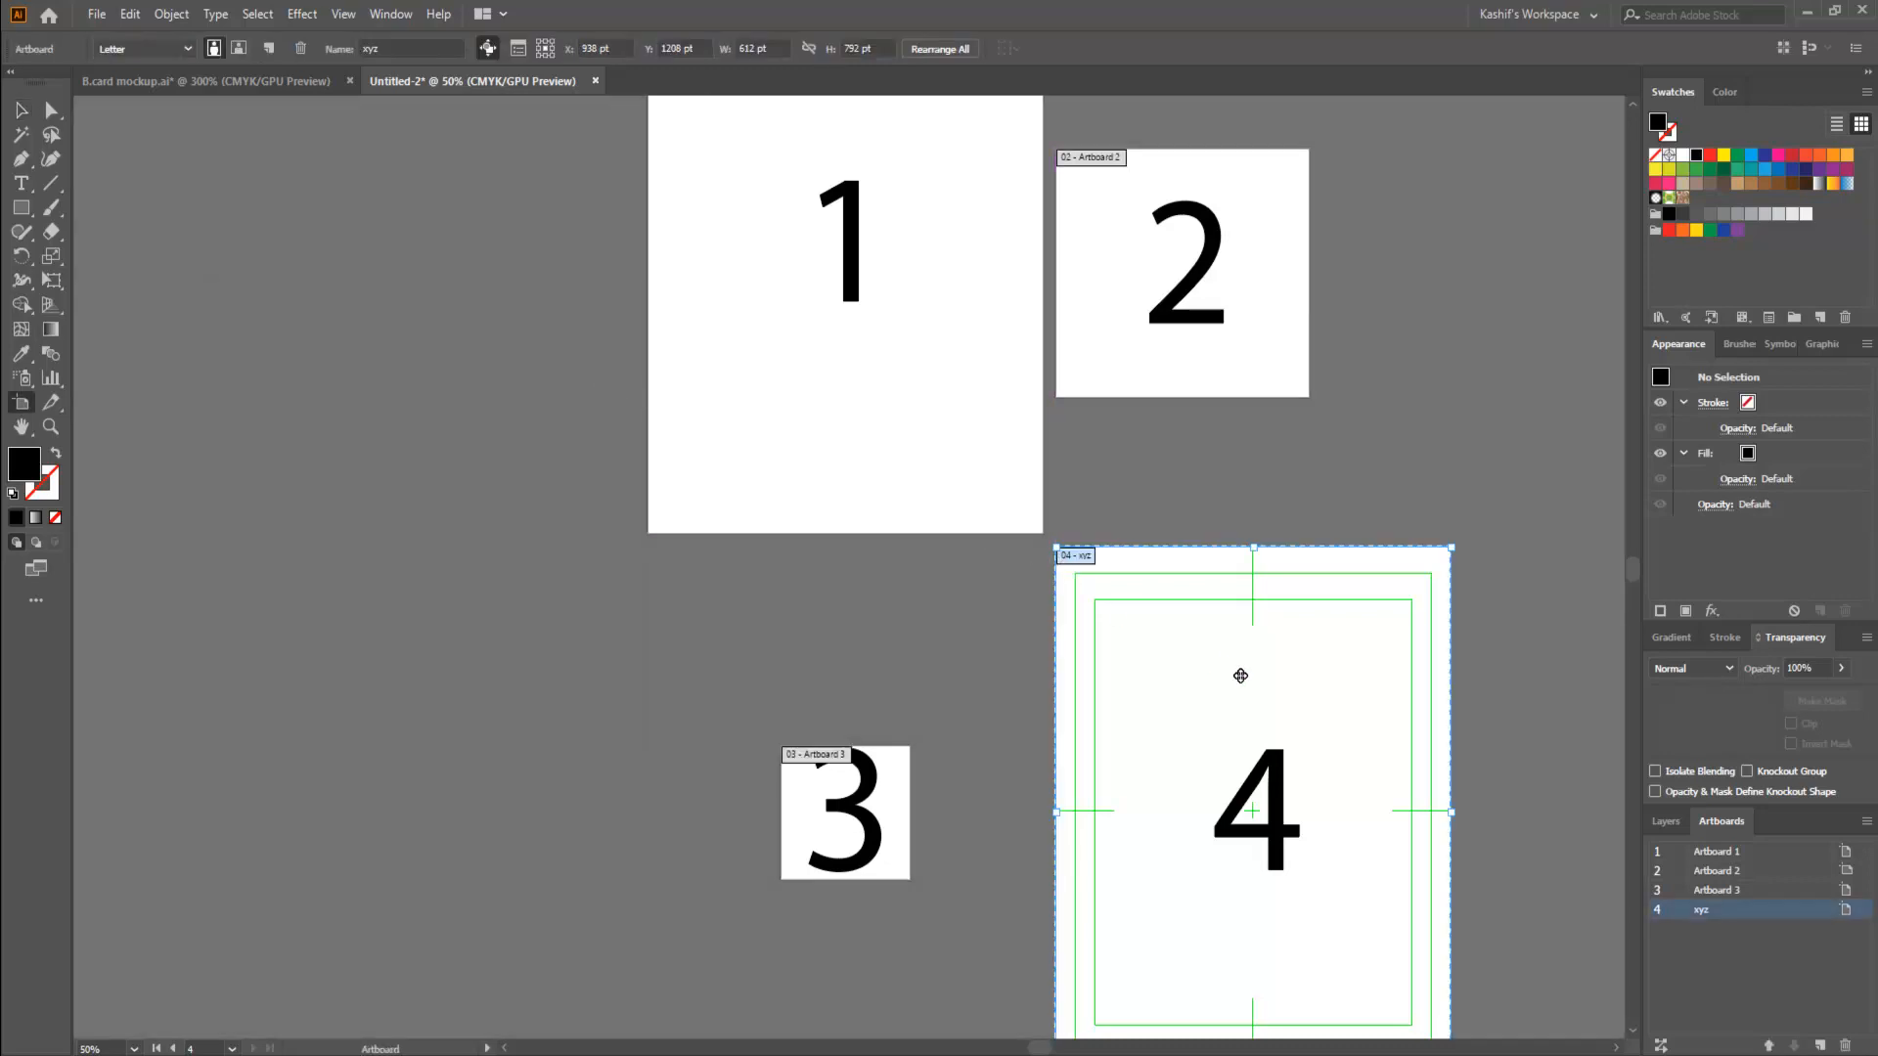
pyautogui.scroll(1, 1125, 521)
pyautogui.scroll(7, 1123, 521)
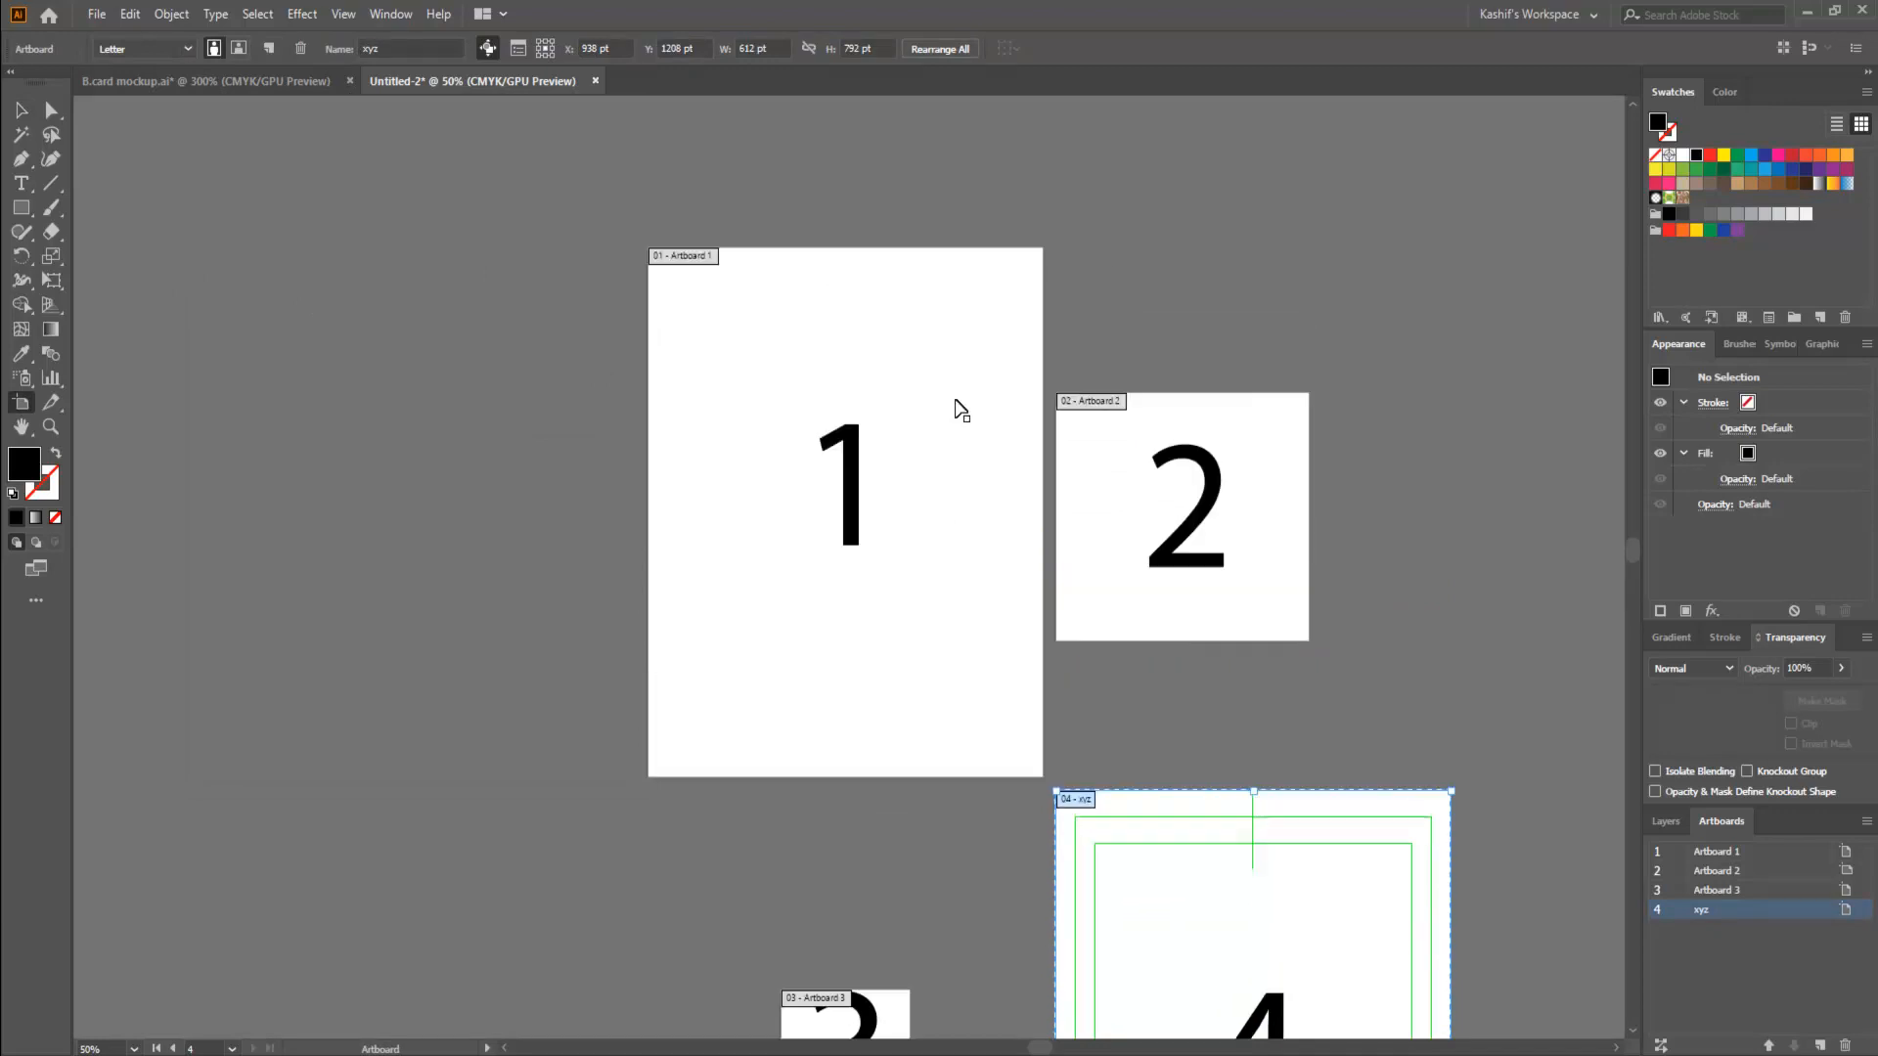
pyautogui.scroll(-4, 1247, 808)
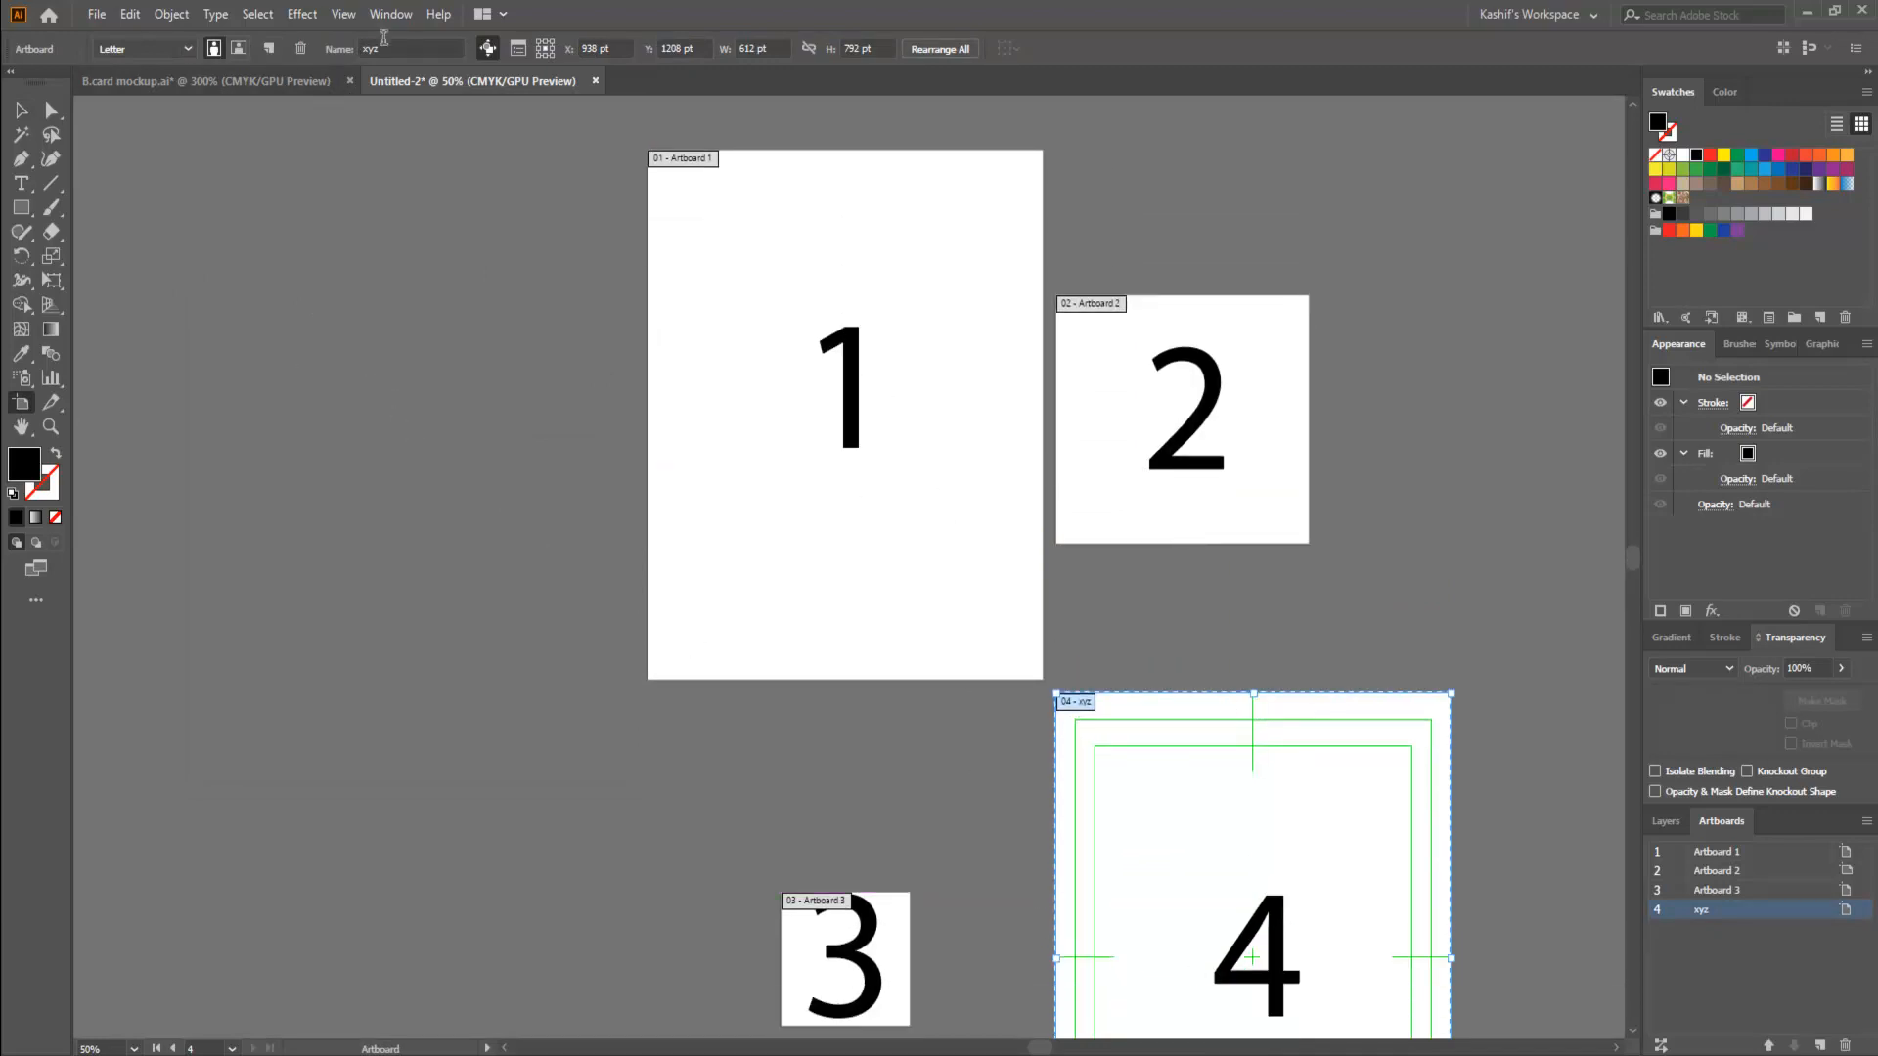
pyautogui.click(23, 114)
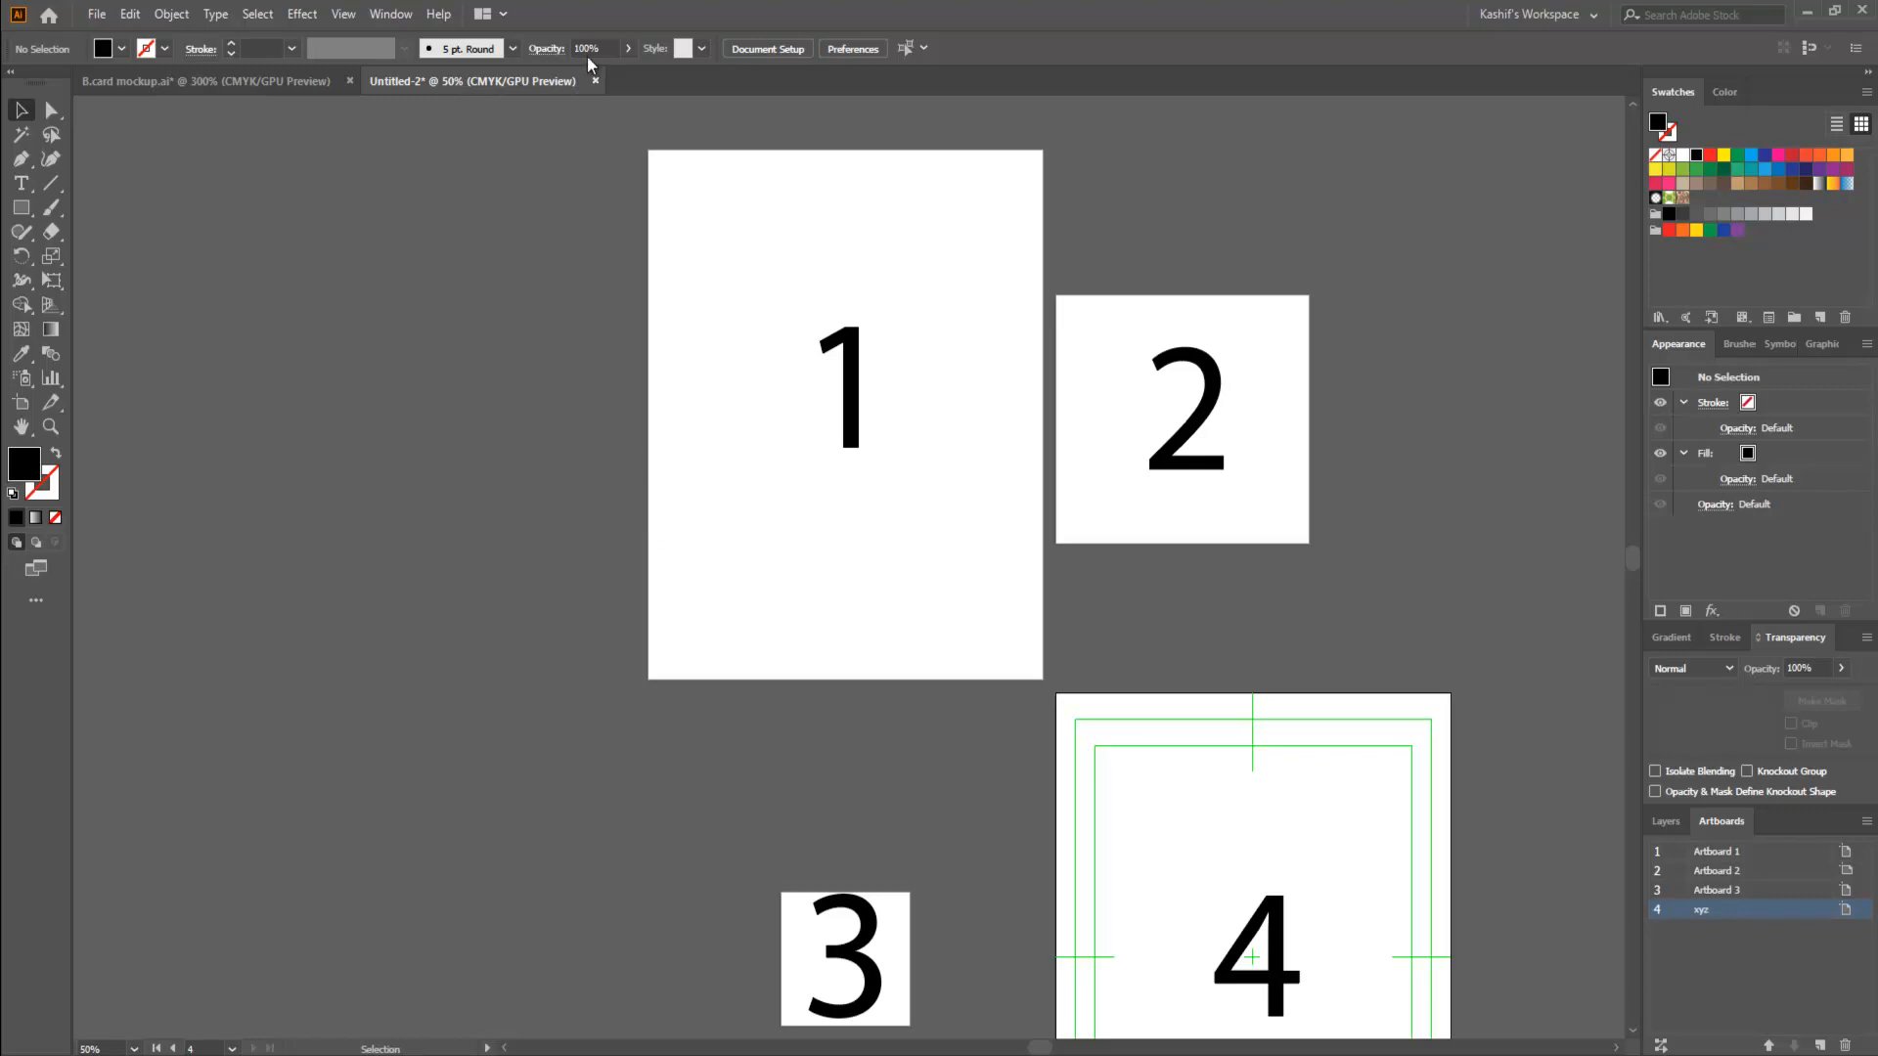
# - Close the four-artboard document without saving and bring the business card mockup into view
pyautogui.click(595, 81)
pyautogui.click(1035, 564)
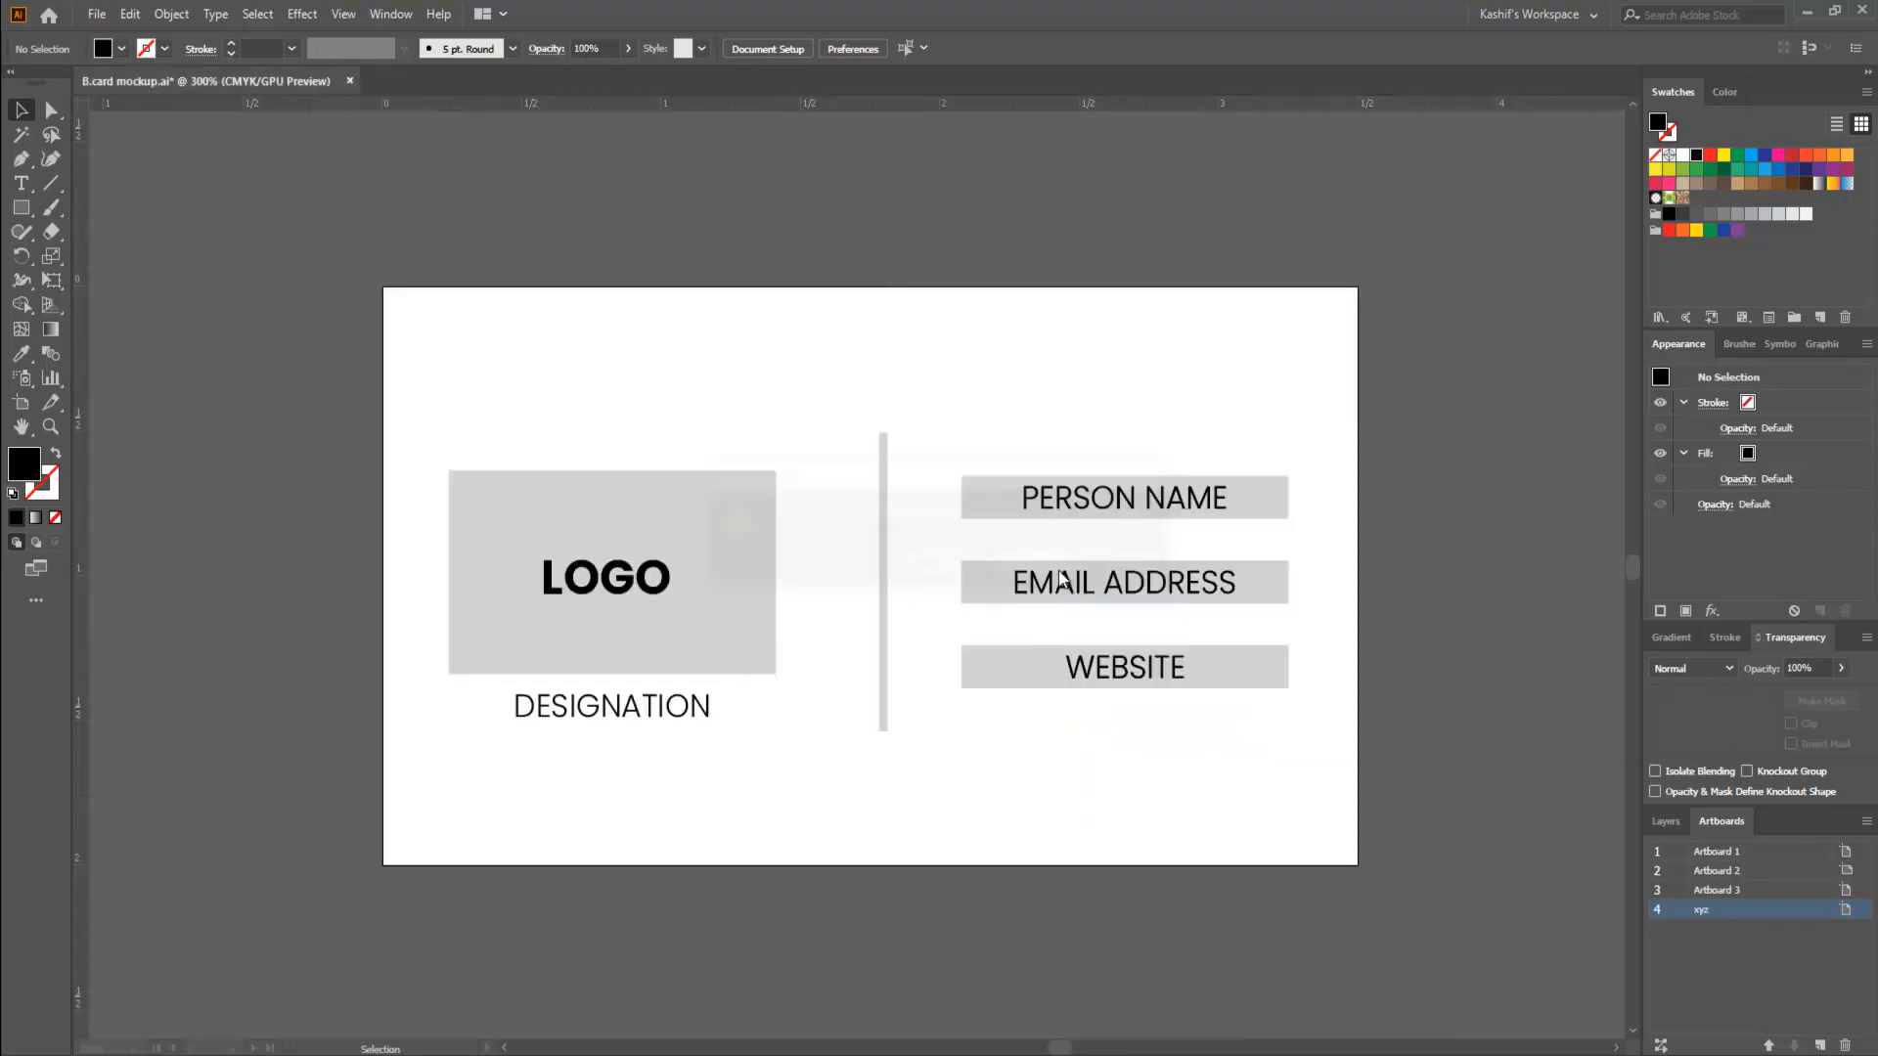
pyautogui.scroll(-1, 1001, 794)
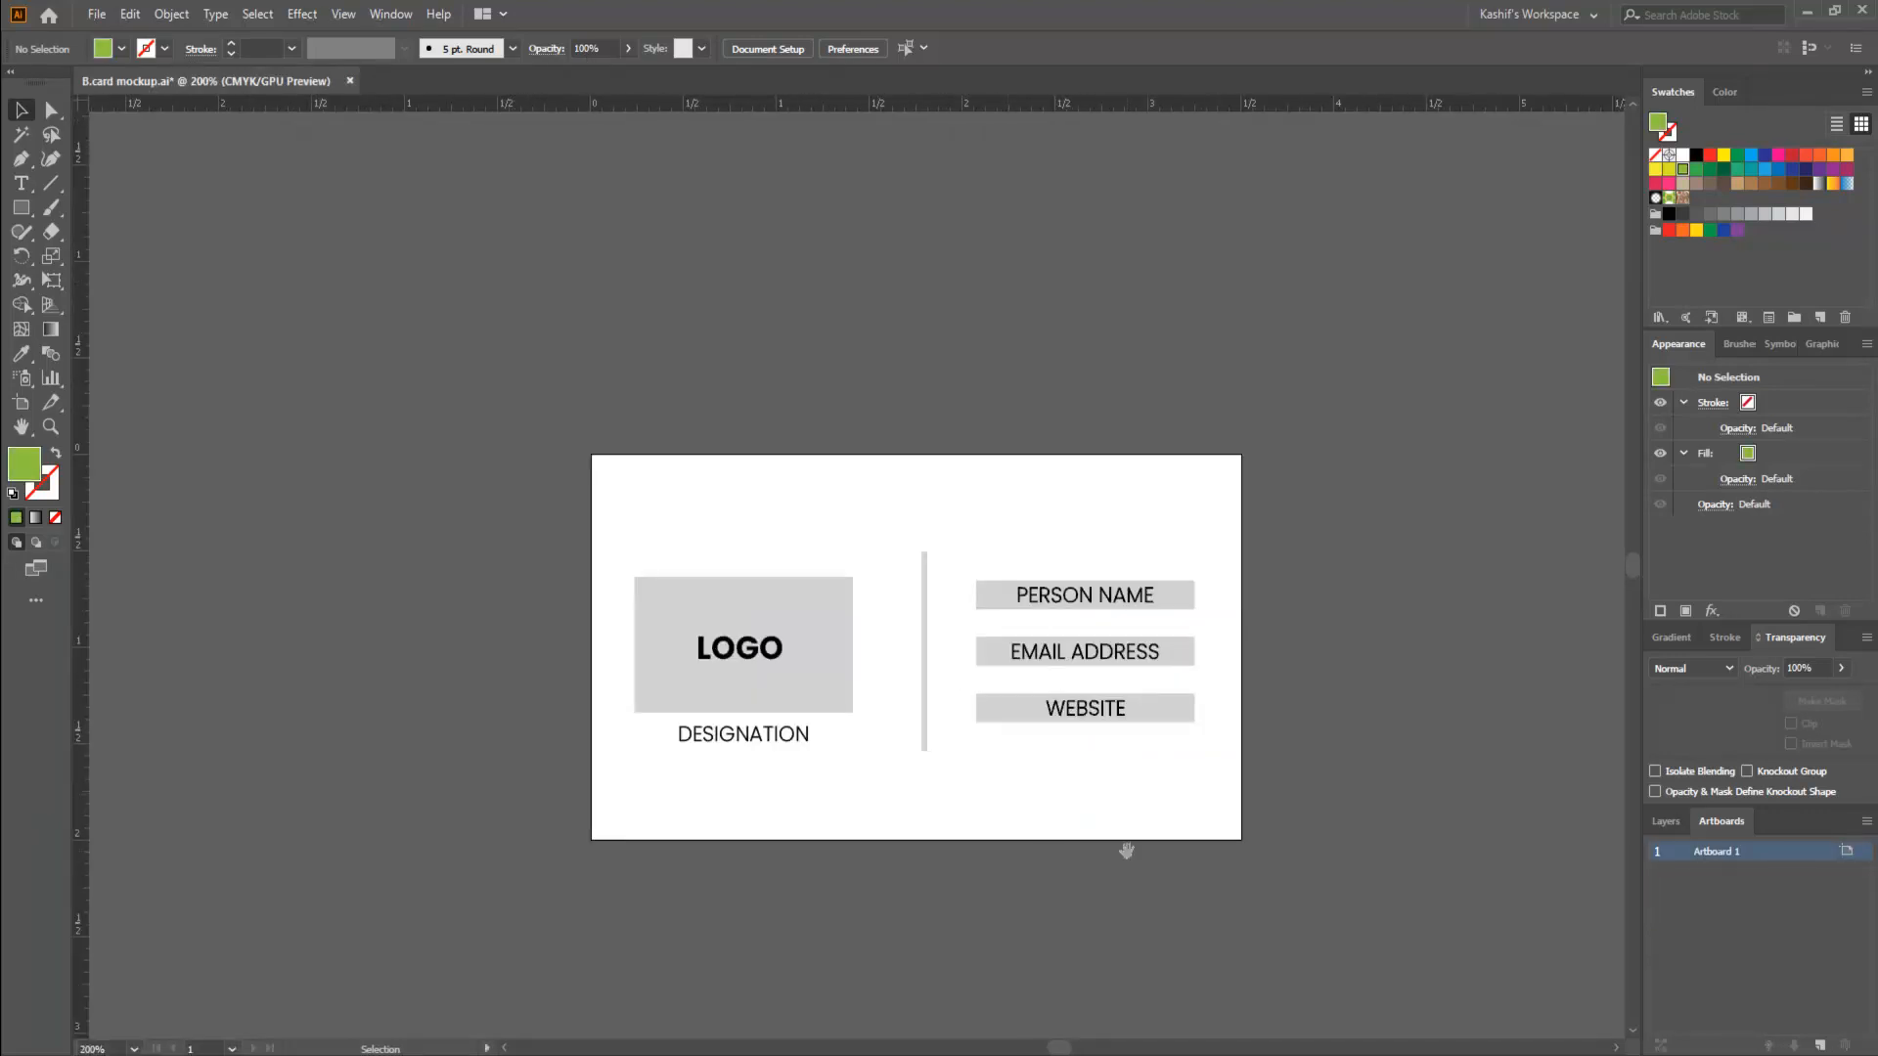
pyautogui.moveTo(1127, 850); pyautogui.dragTo(1019, 769)
pyautogui.hotkey('ctrl', 'a')
pyautogui.click(1197, 820)
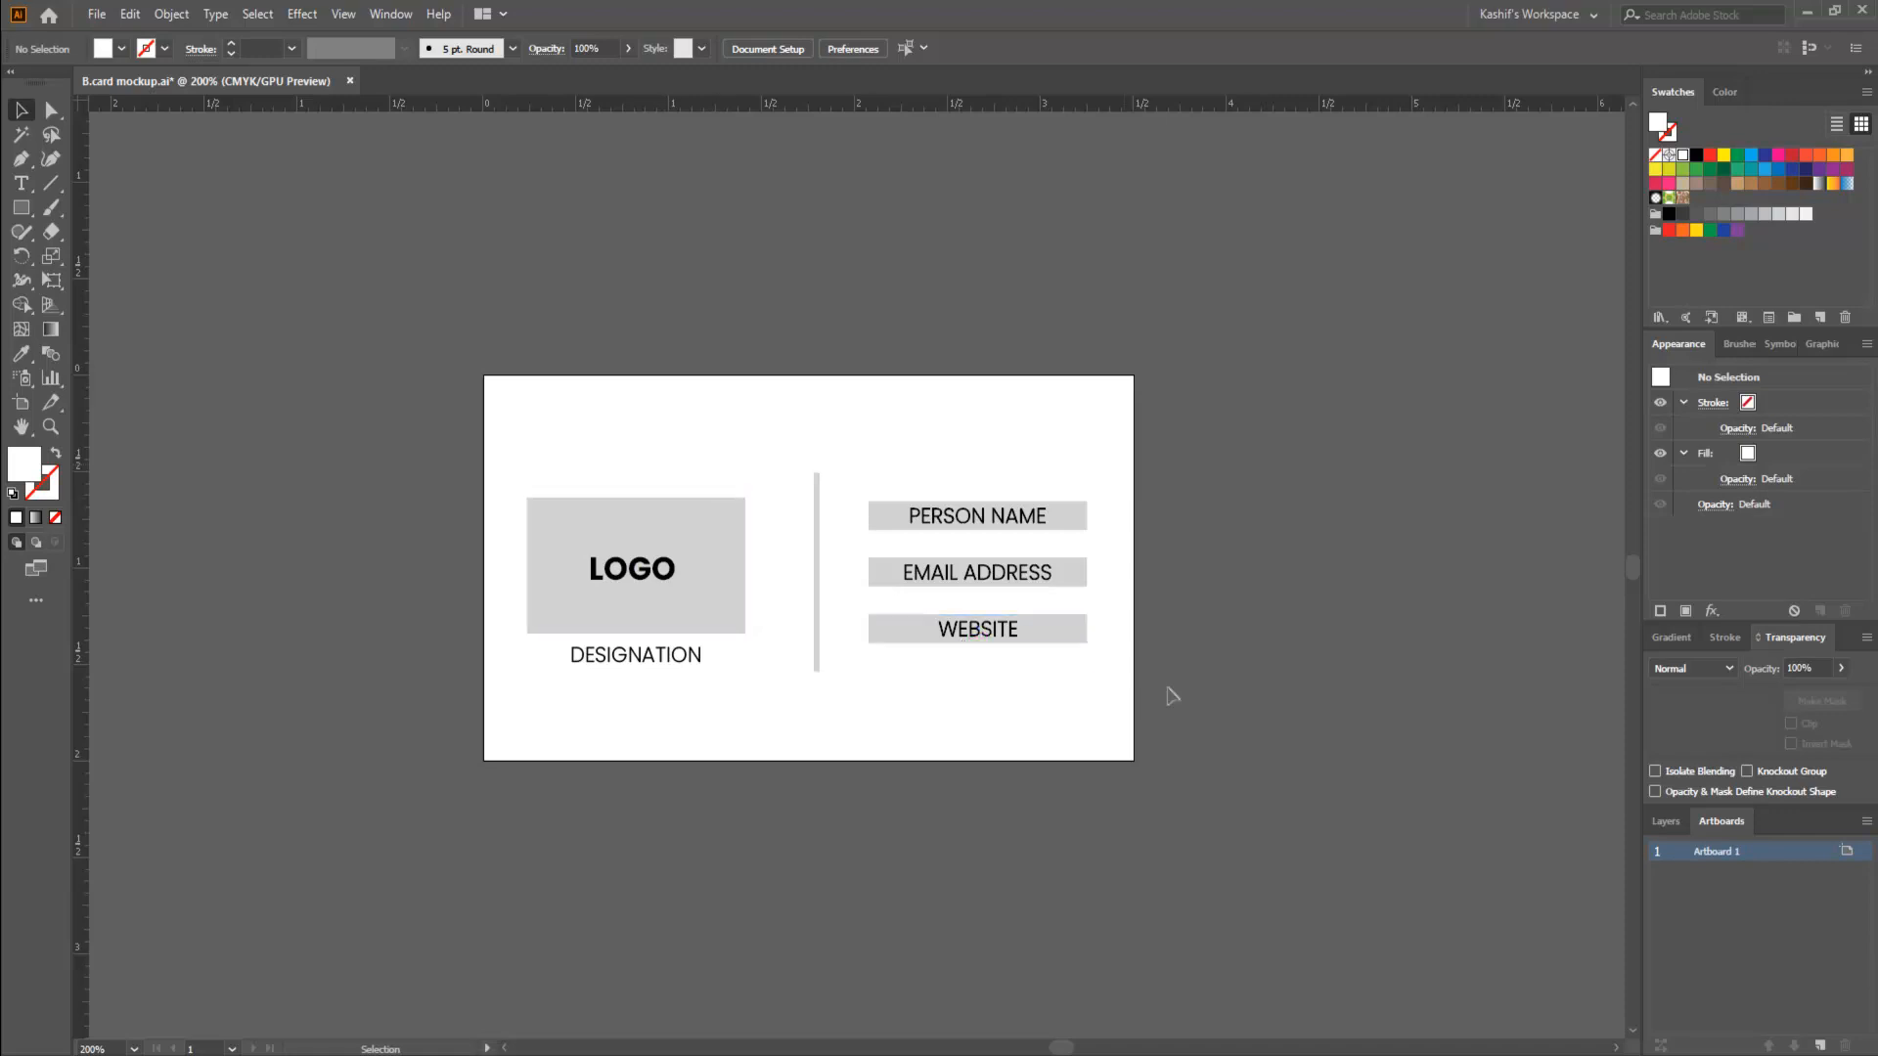
pyautogui.hscroll(4, 1169, 695)
pyautogui.scroll(-1, 826, 677)
pyautogui.moveTo(989, 724); pyautogui.dragTo(875, 708)
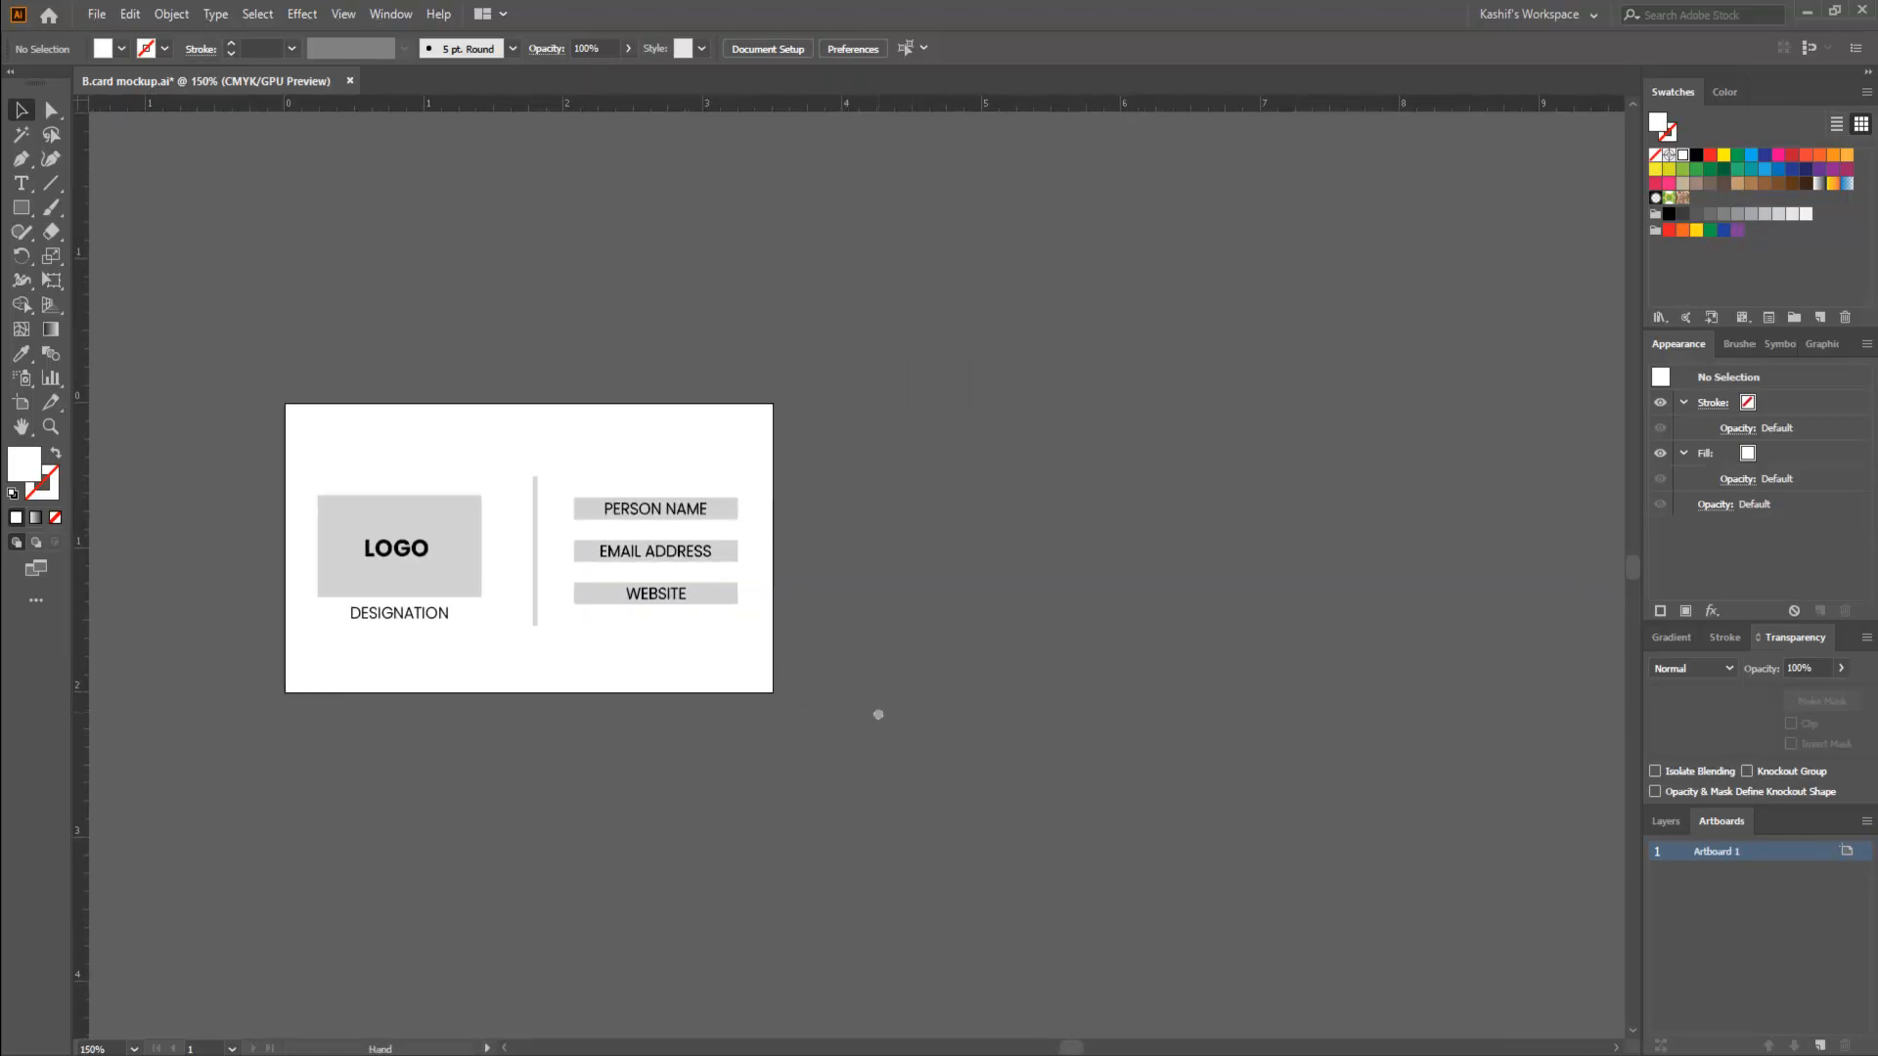
pyautogui.moveTo(308, 434); pyautogui.dragTo(841, 755)
pyautogui.click(842, 755)
pyautogui.hotkey('ctrl', 'a')
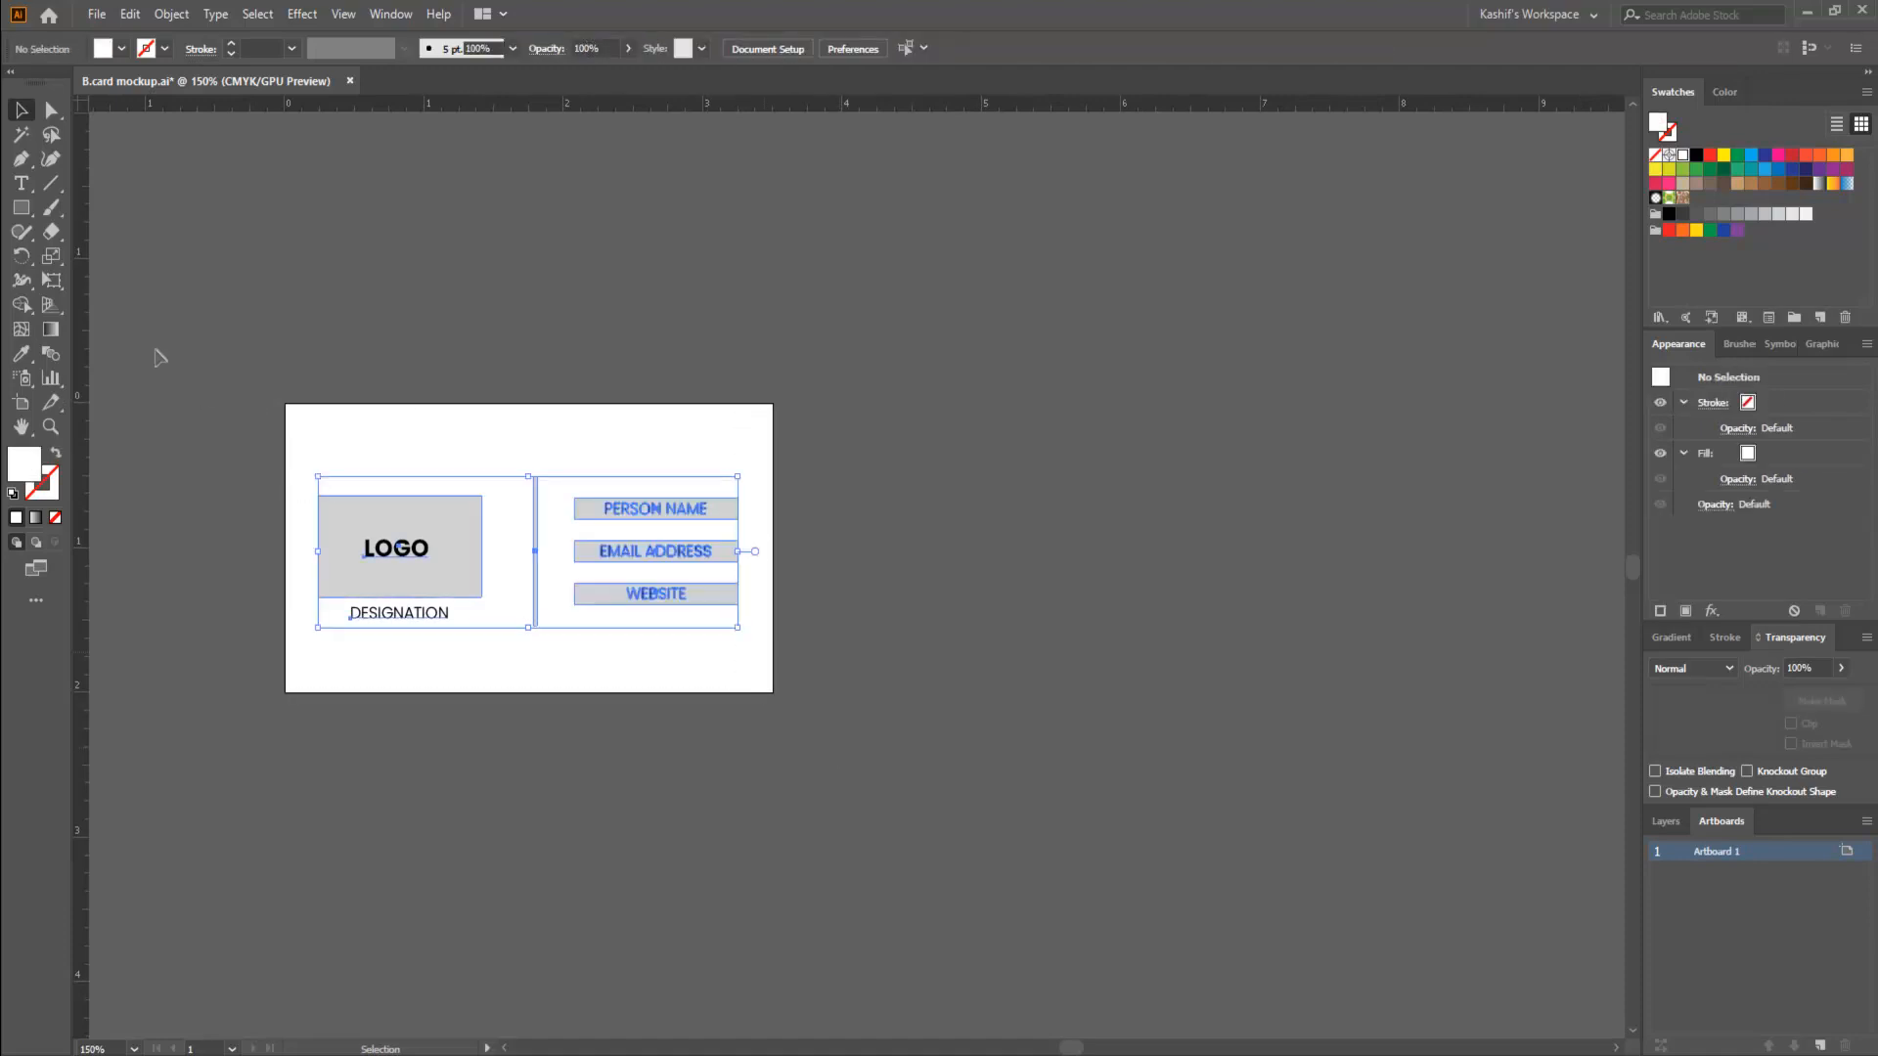
pyautogui.click(603, 356)
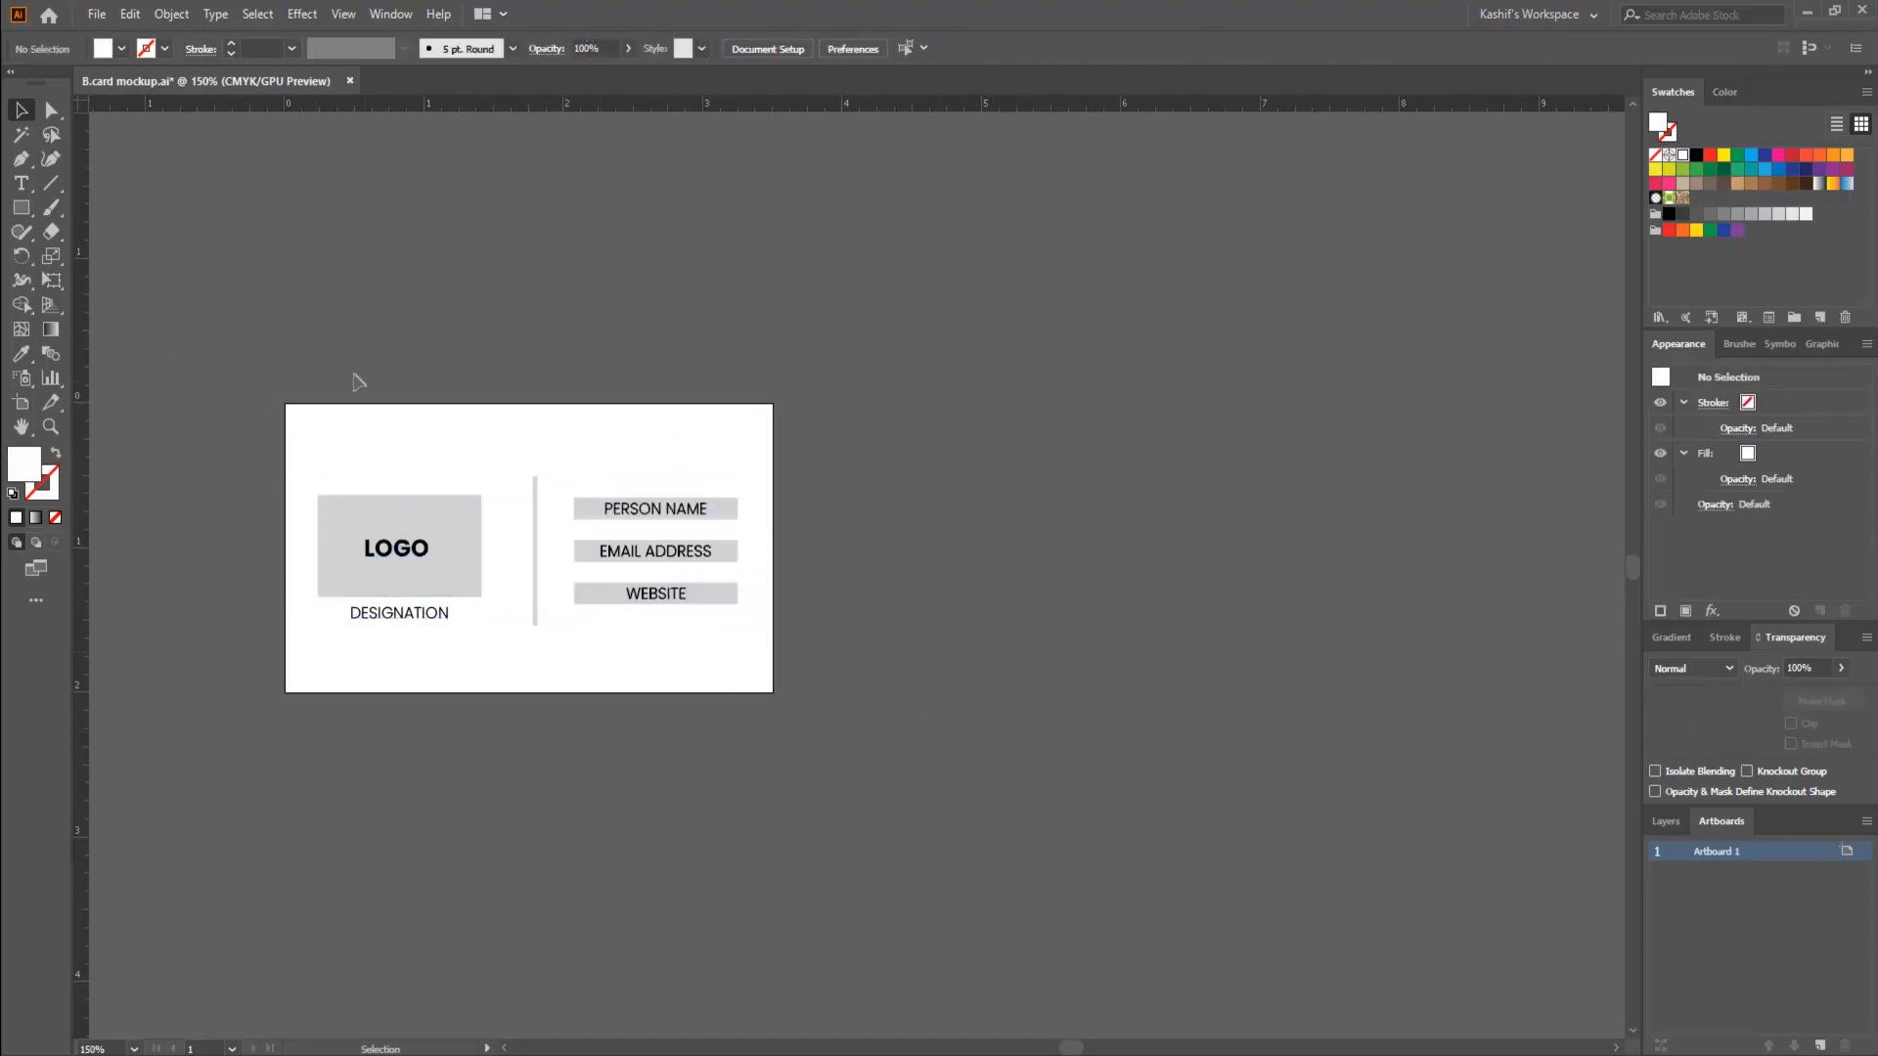
pyautogui.moveTo(354, 373); pyautogui.dragTo(1060, 766)
pyautogui.click(1090, 755)
# - Detach the Artboards panel from the Layers panel group and close it
pyautogui.click(1679, 824)
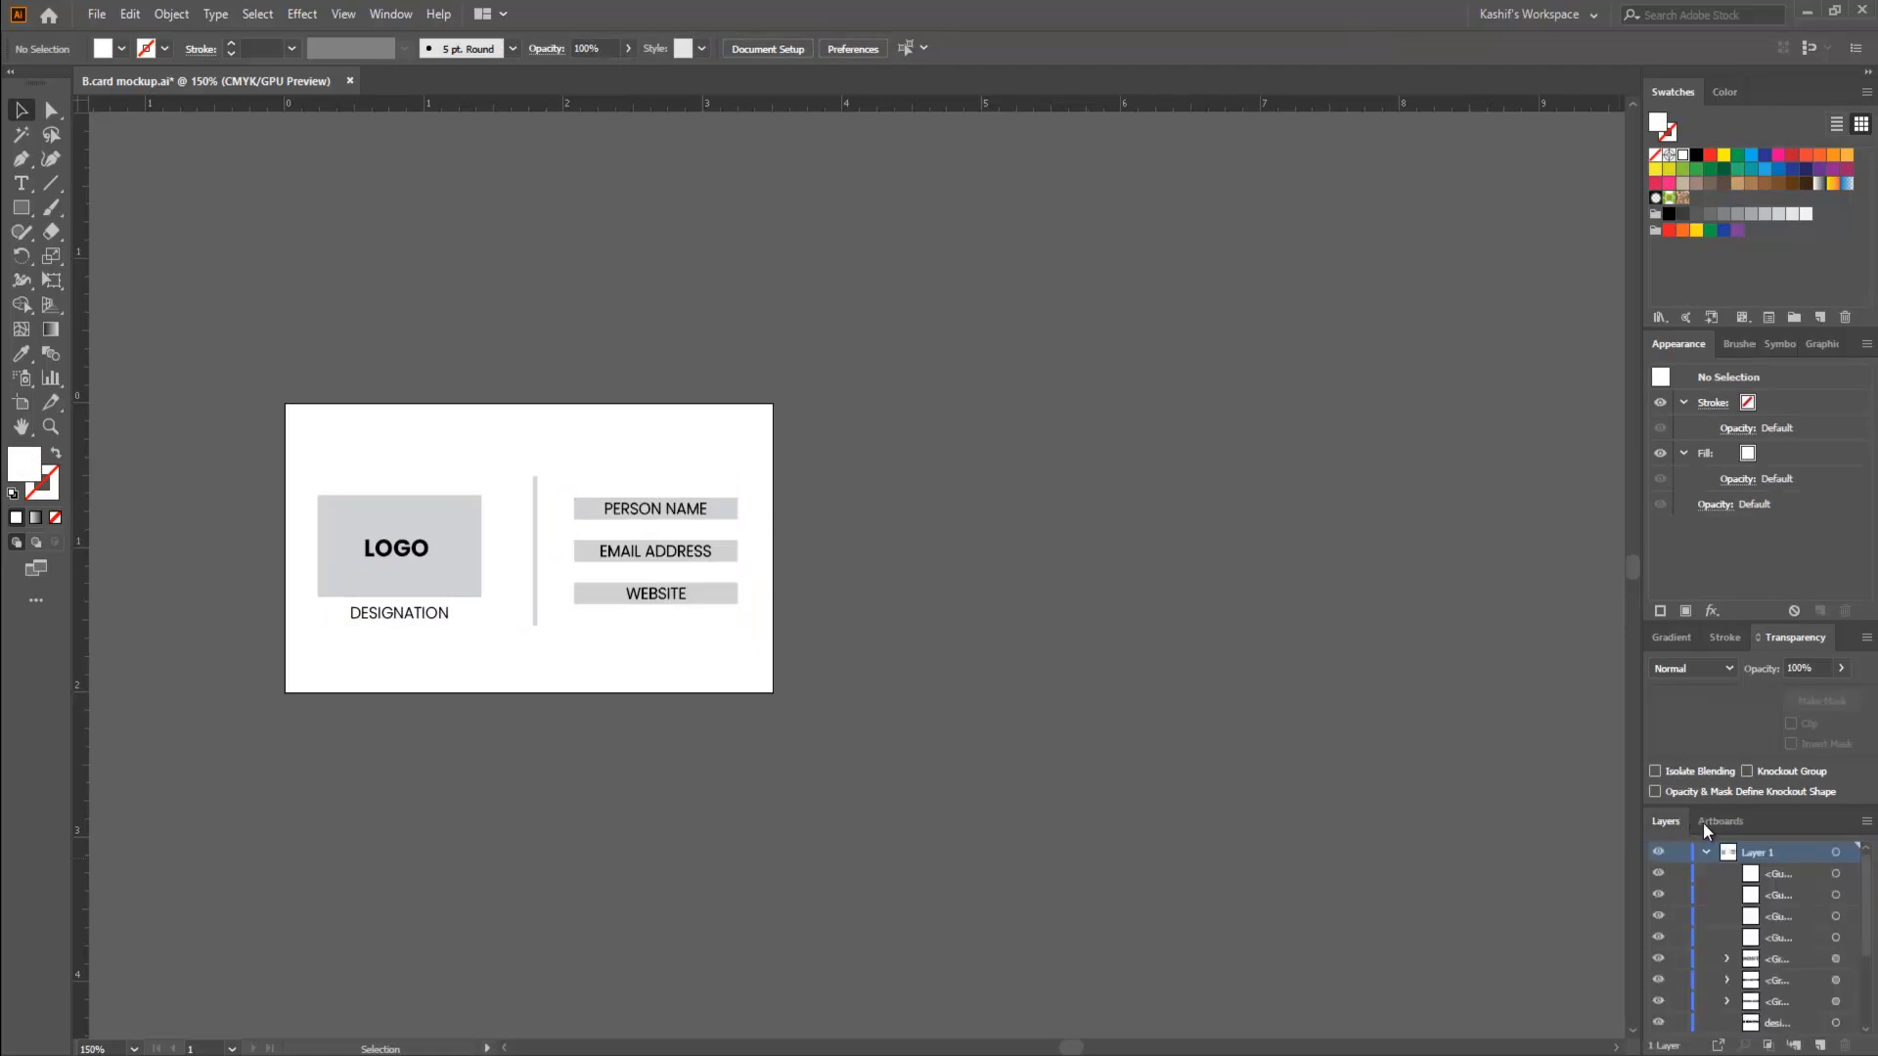
pyautogui.click(1729, 826)
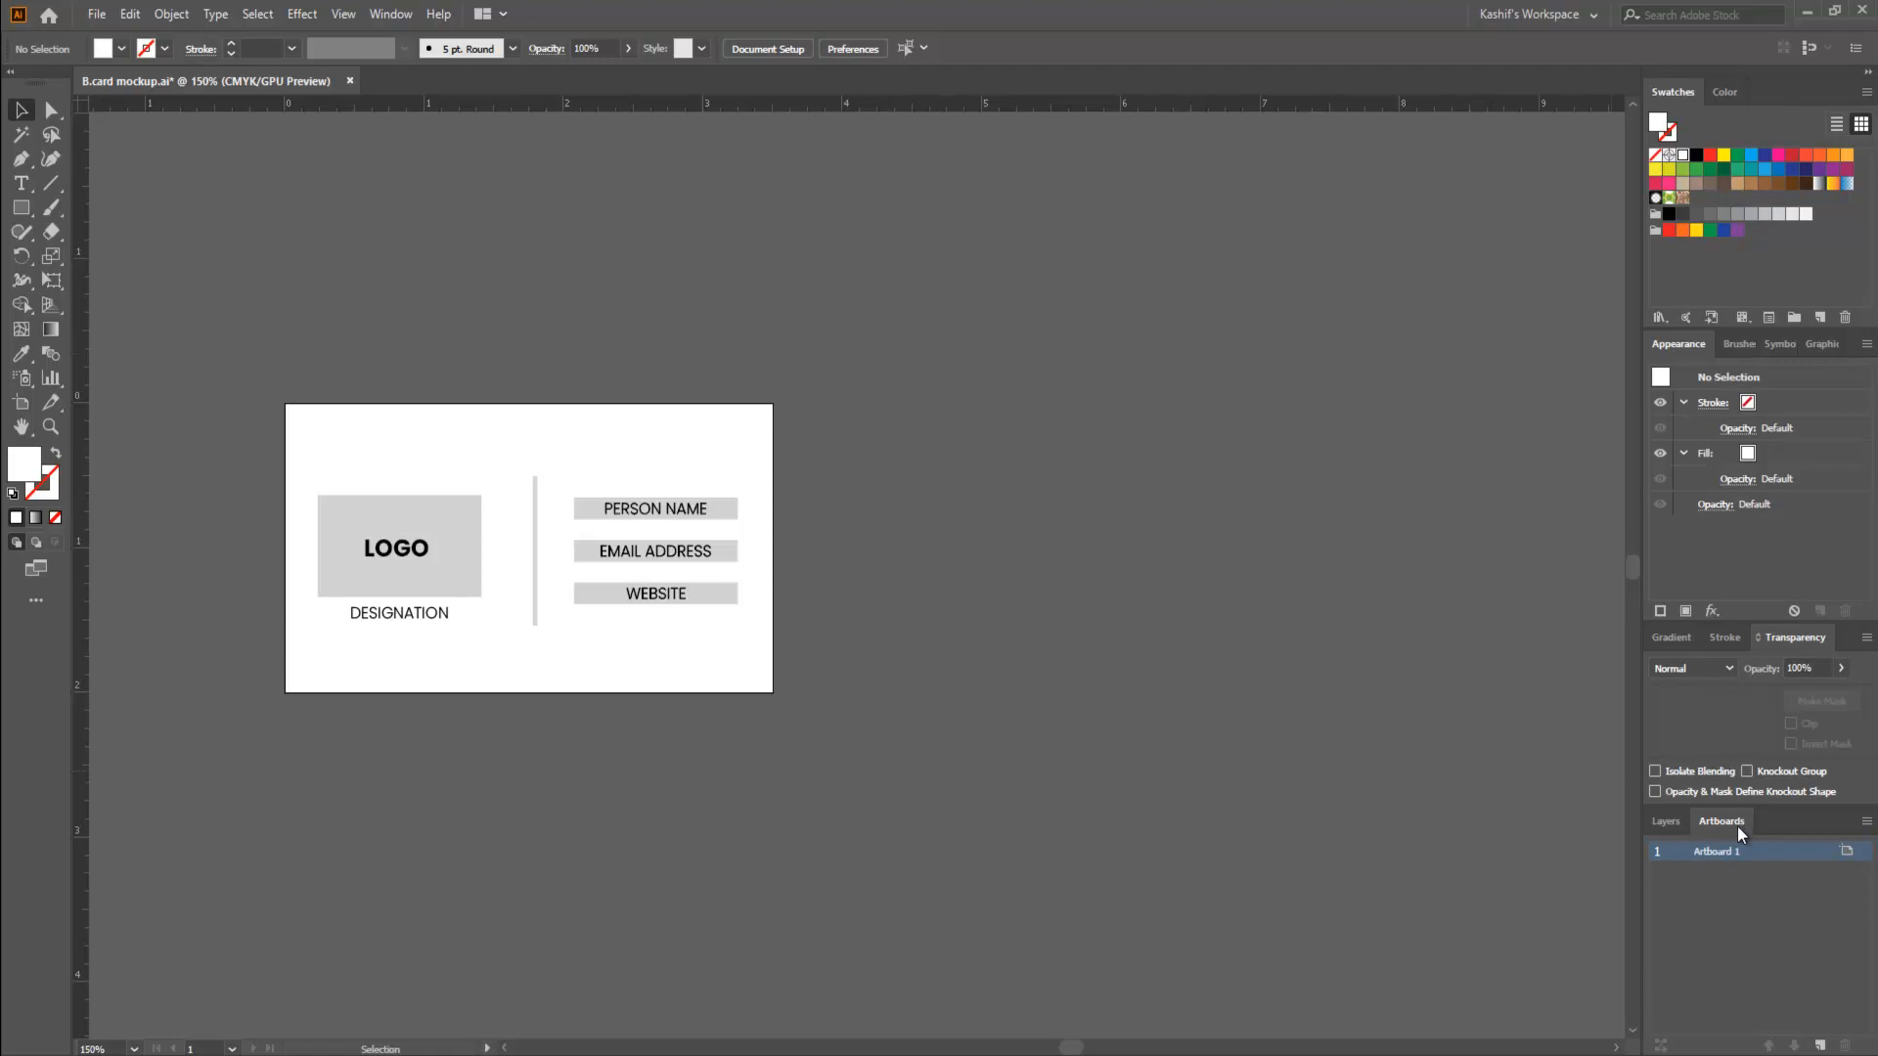
pyautogui.moveTo(1723, 824); pyautogui.dragTo(1311, 518)
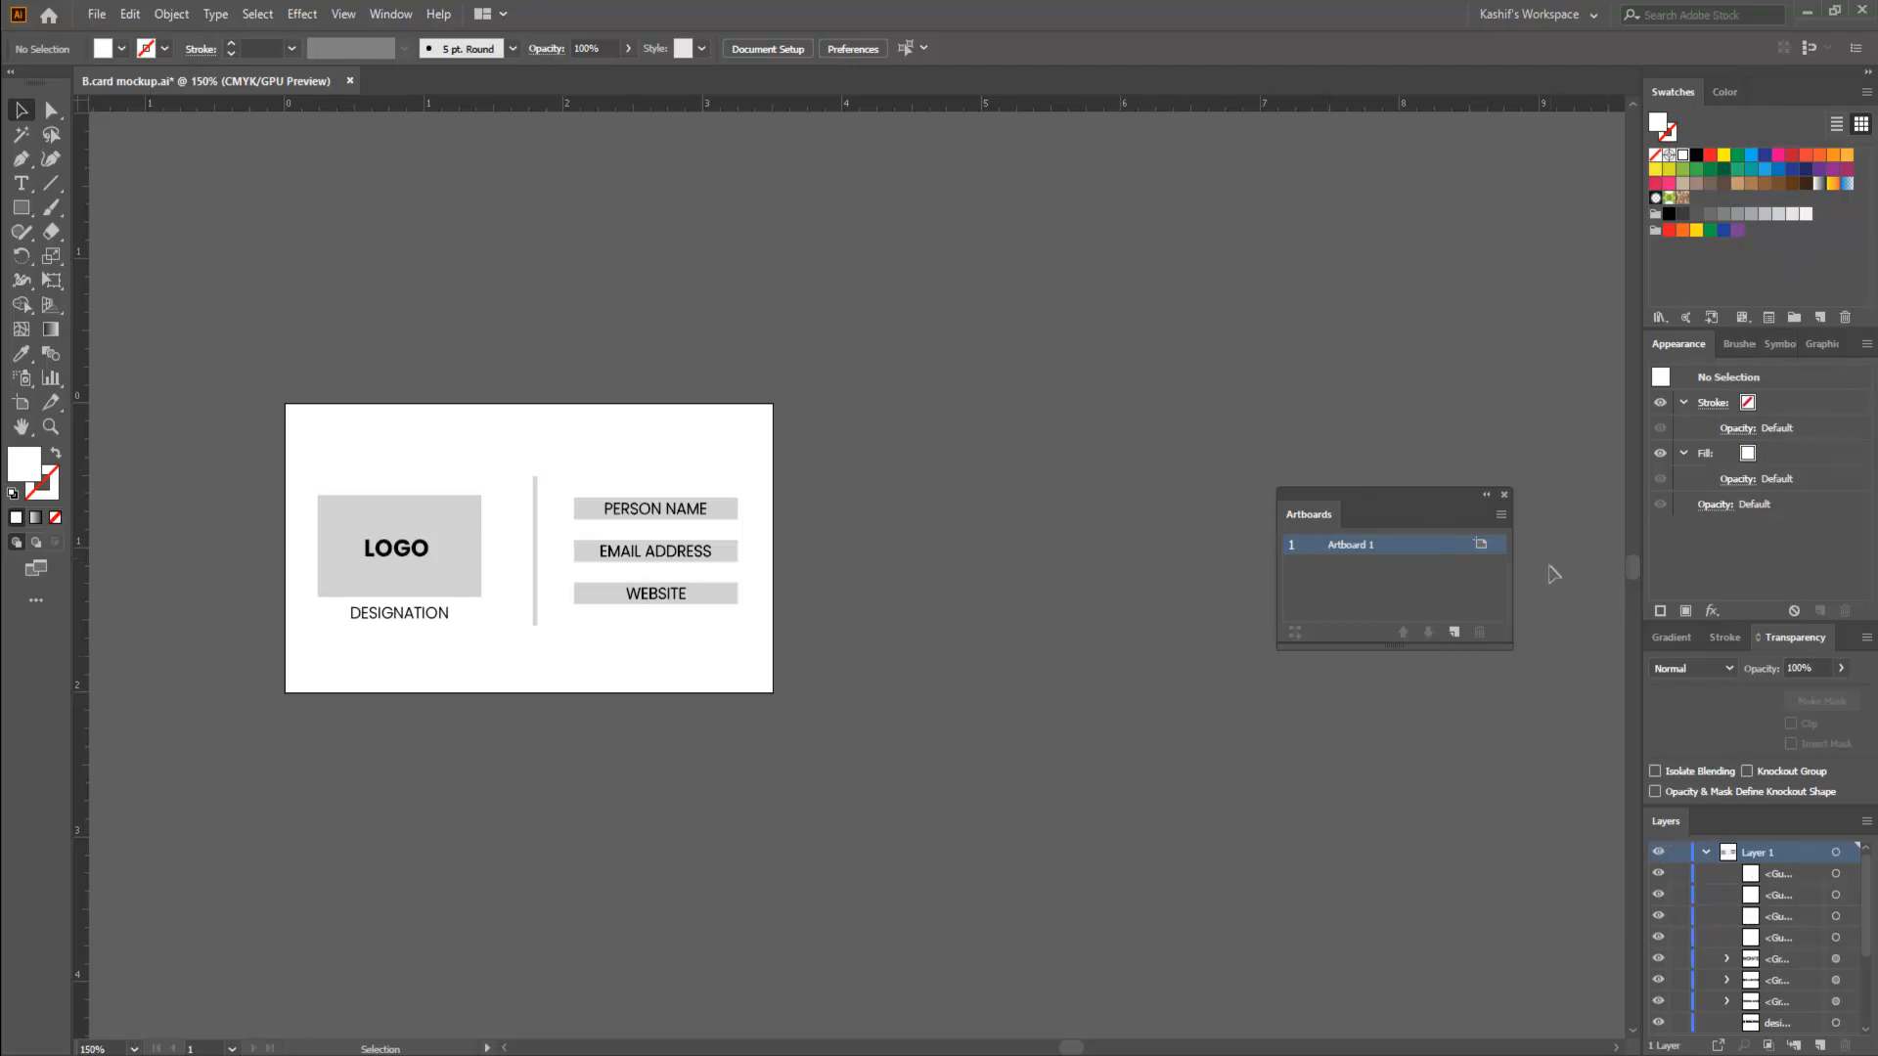
pyautogui.click(1505, 496)
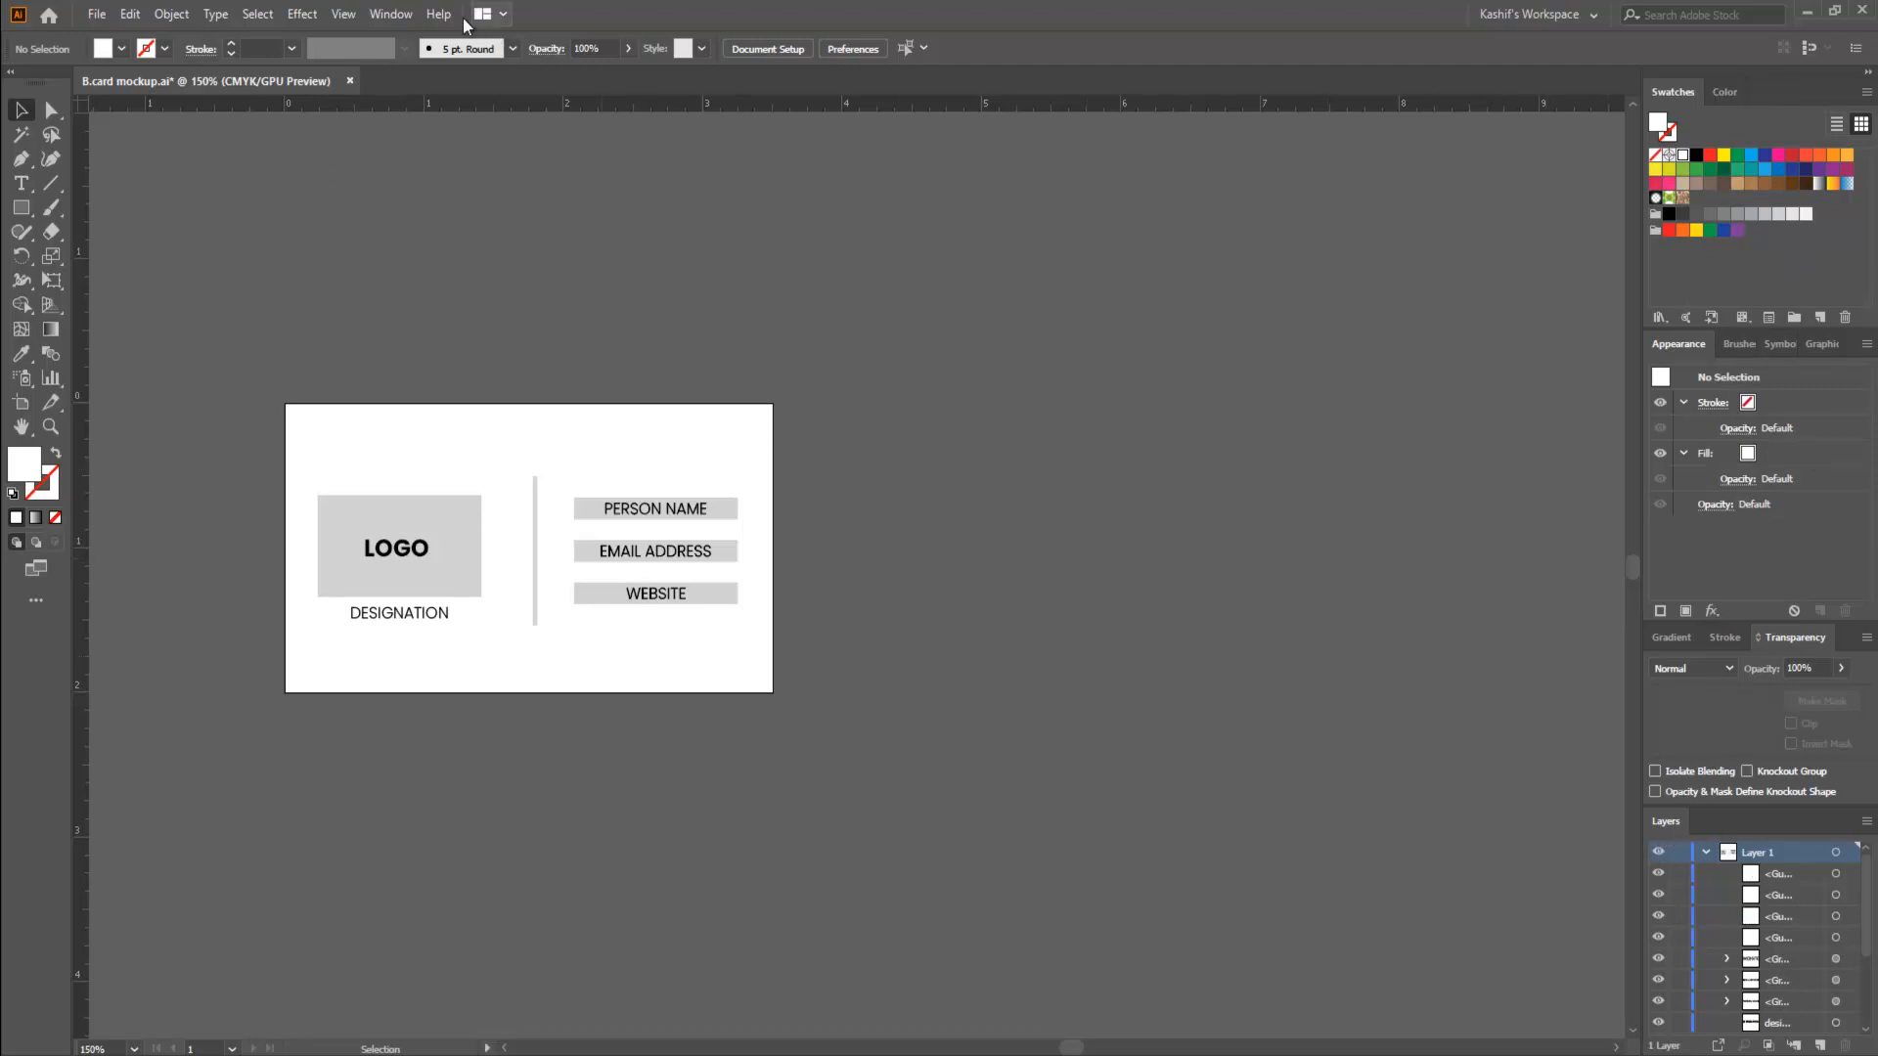
# - Open the Artboards panel and add four new blank artboards beside the business card
pyautogui.click(394, 16)
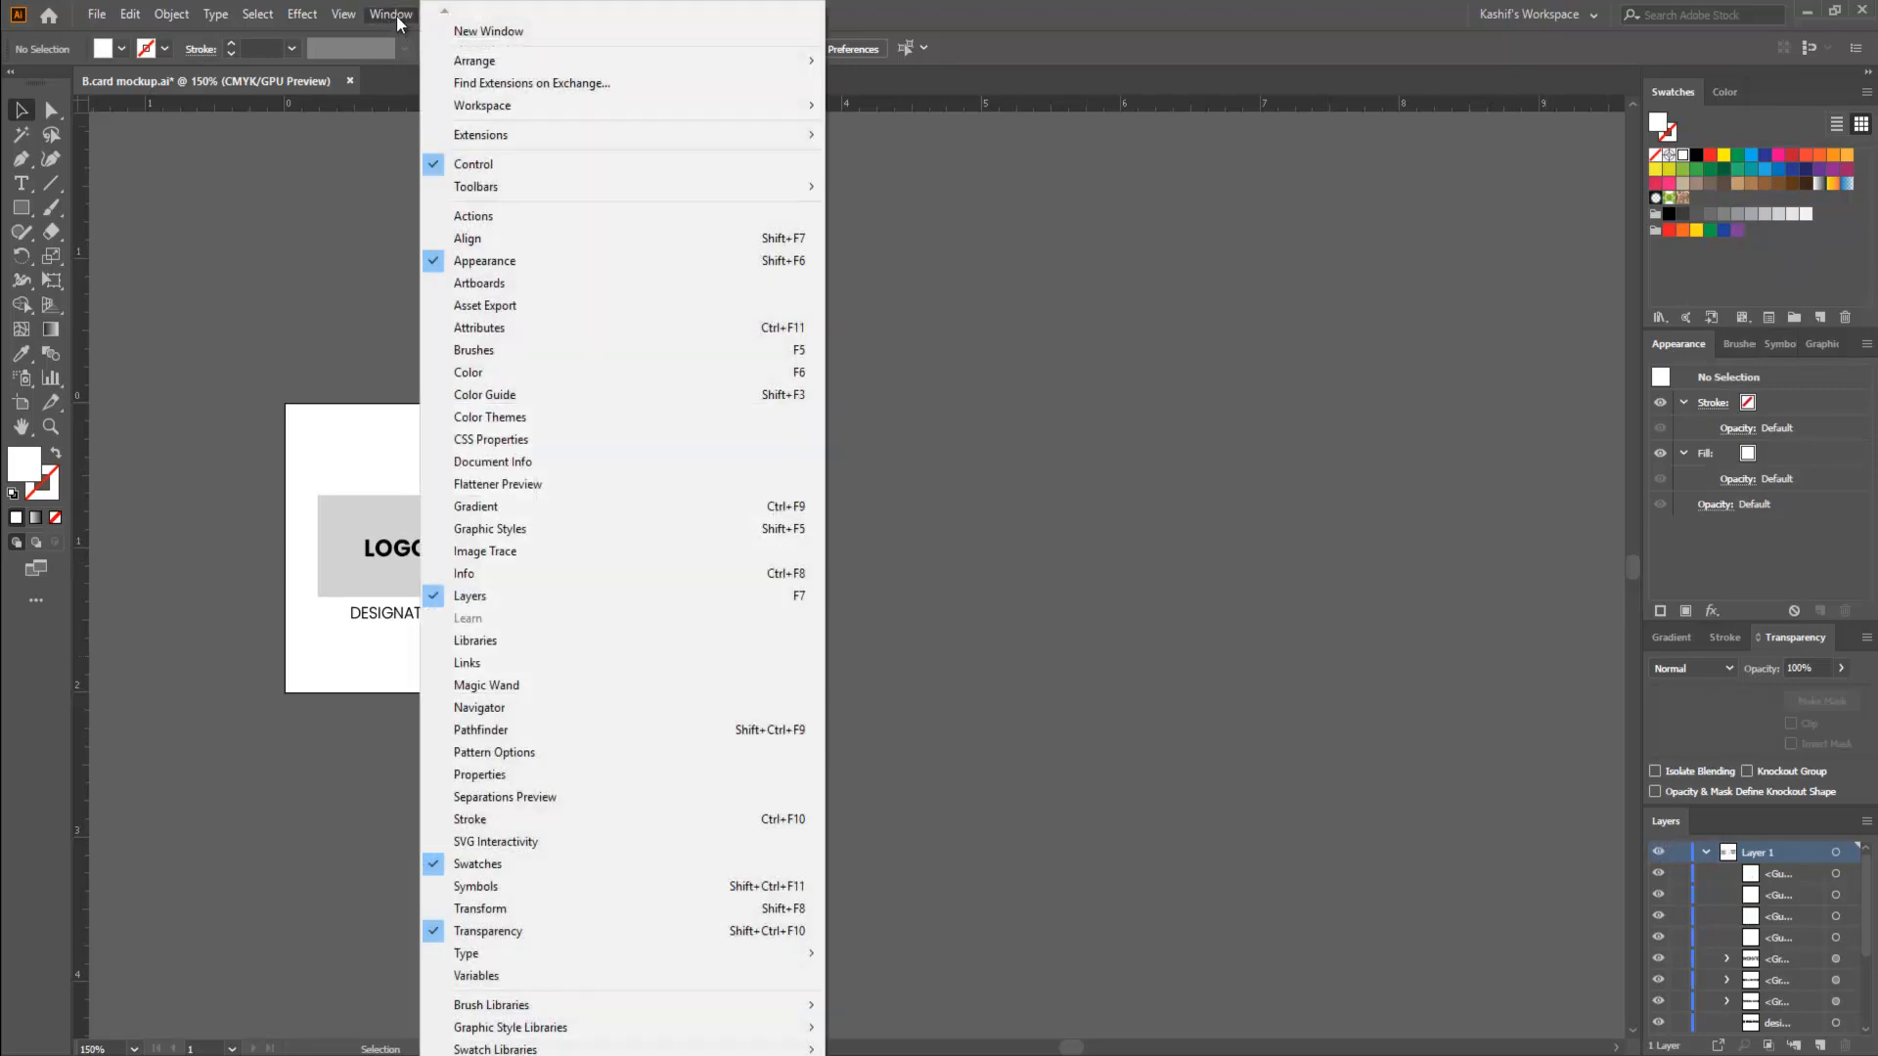
pyautogui.click(479, 284)
pyautogui.moveTo(1517, 679); pyautogui.dragTo(1530, 765)
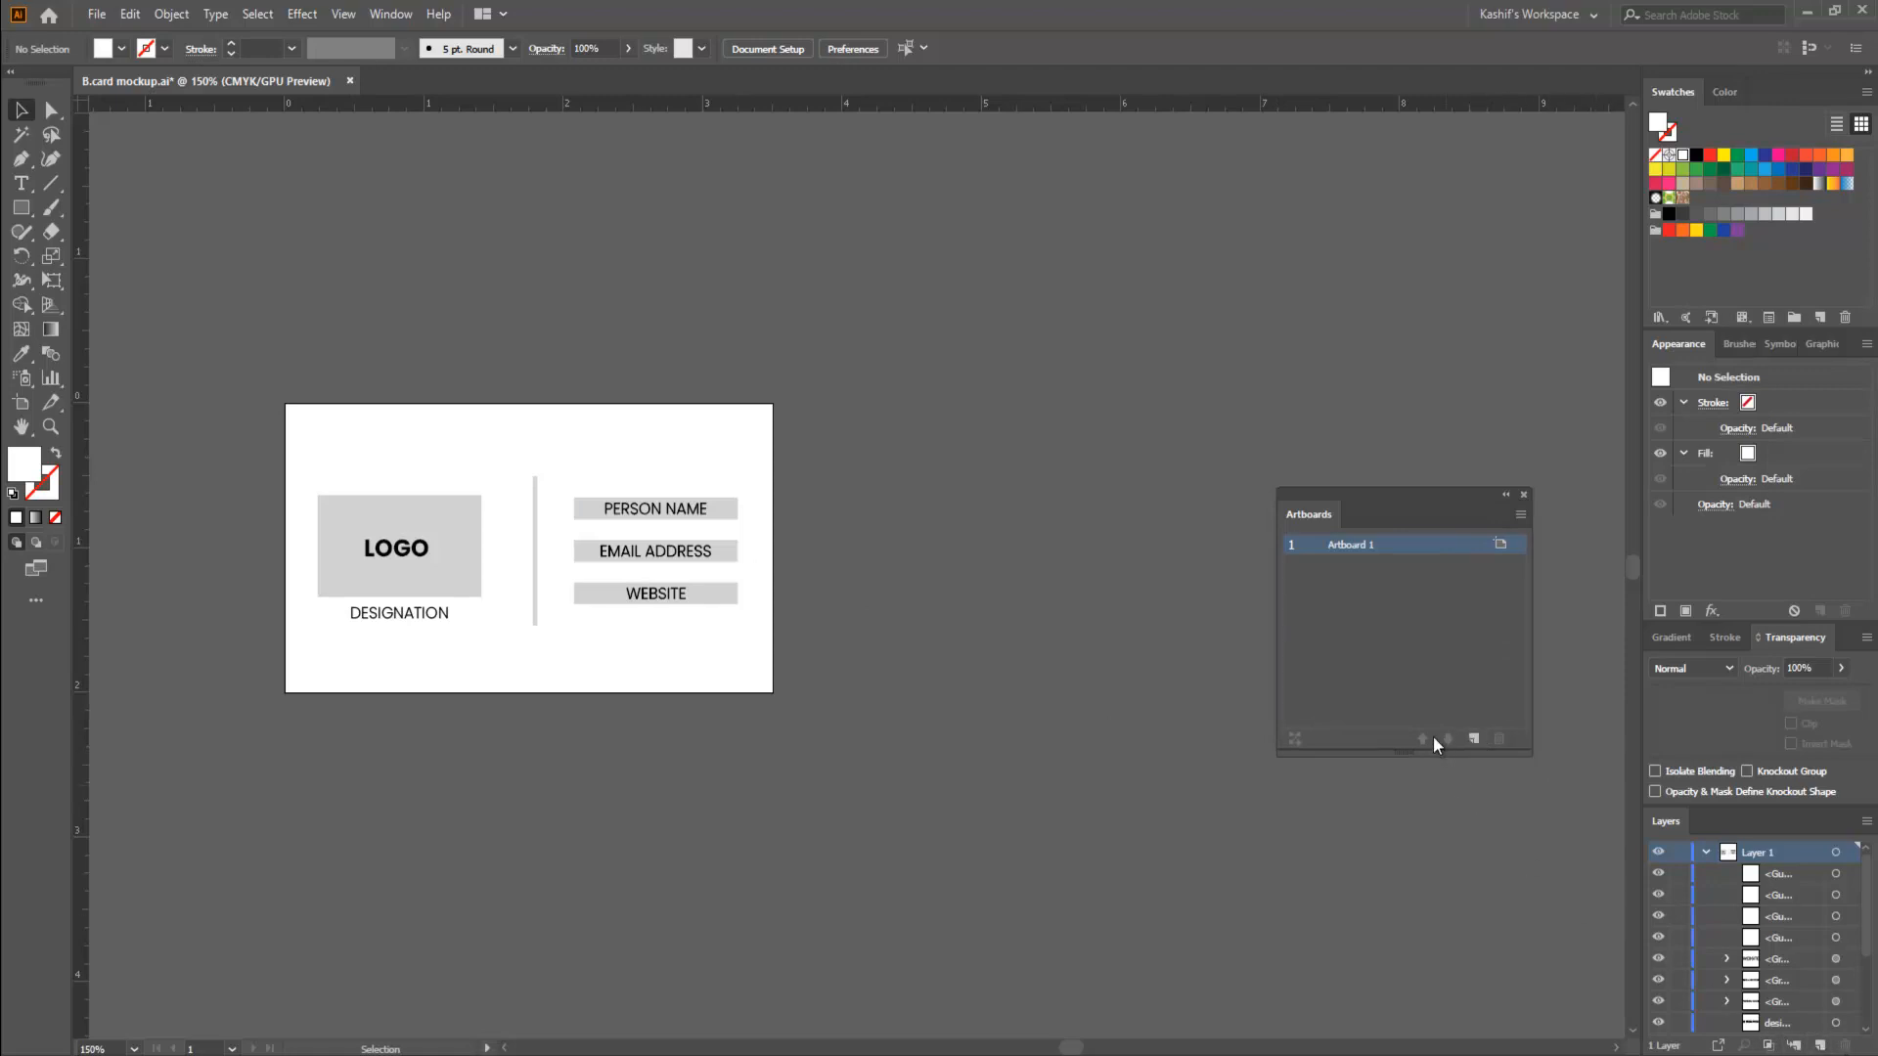
pyautogui.click(1474, 740)
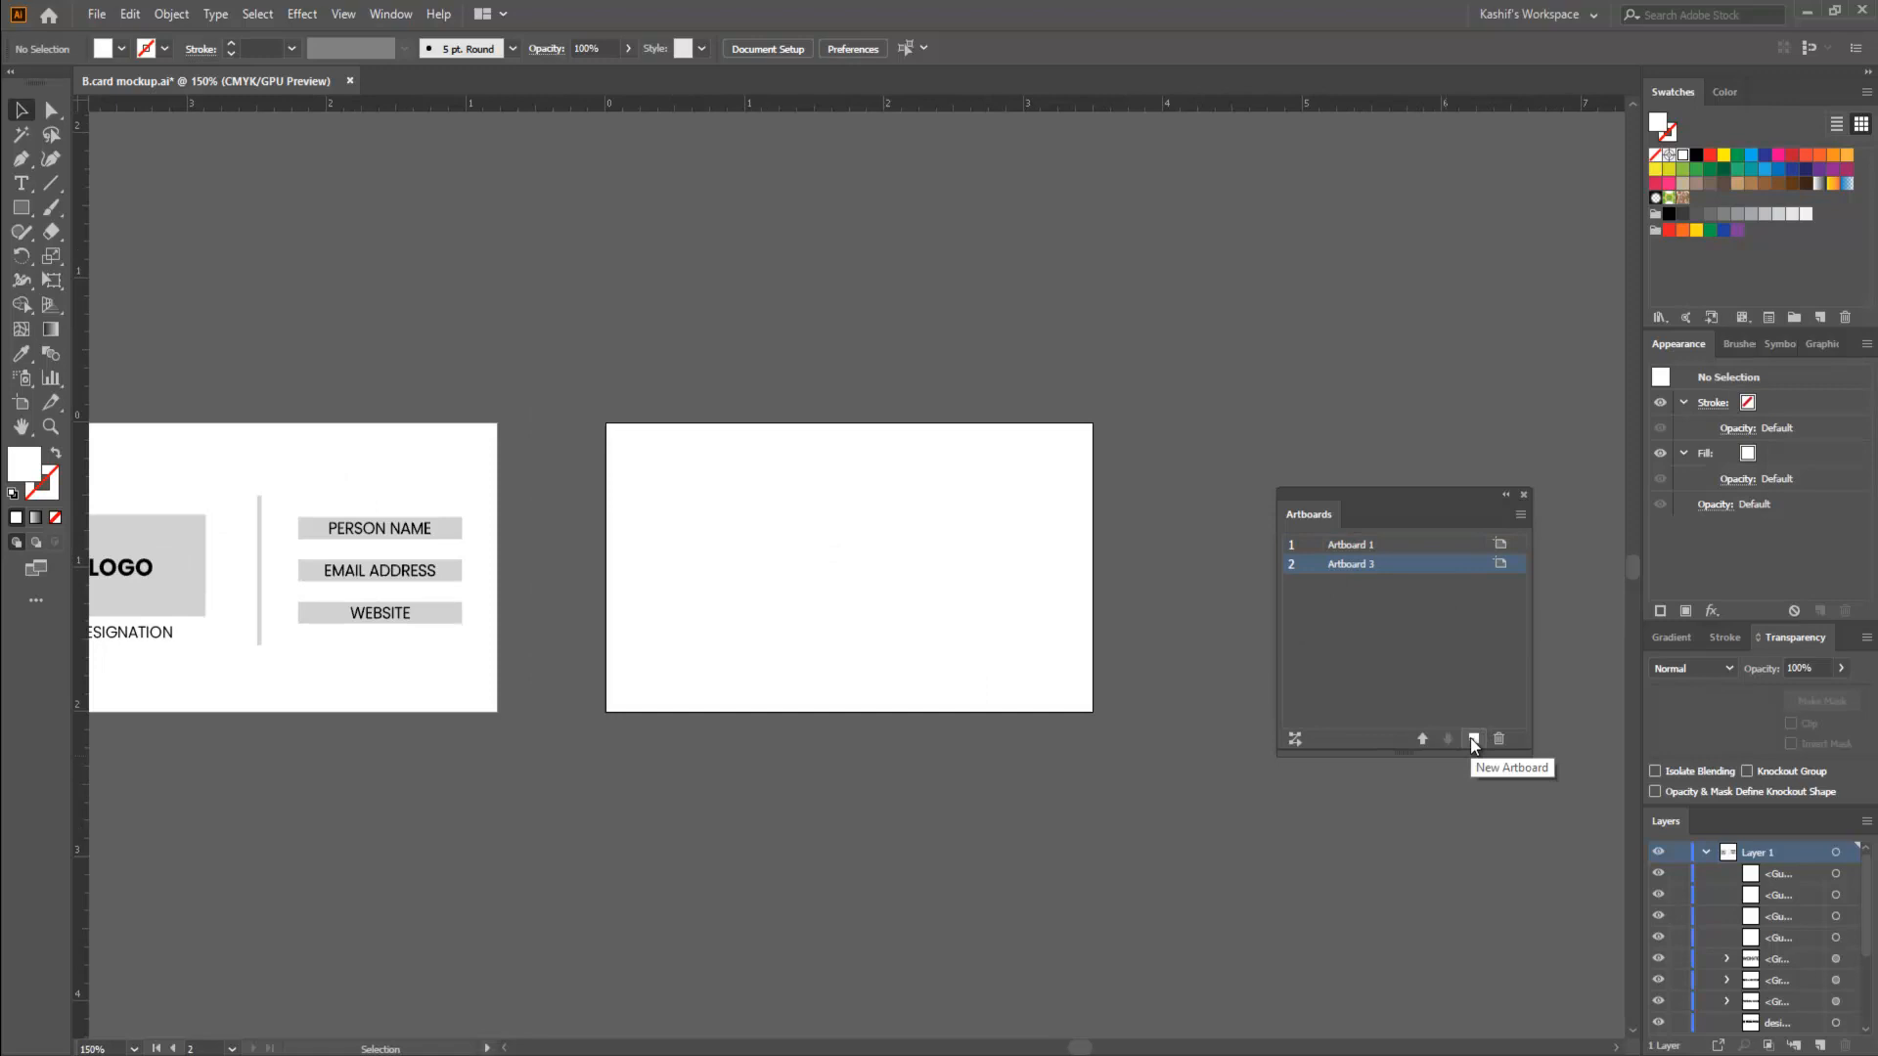
pyautogui.click(1474, 740)
pyautogui.click(1474, 741)
pyautogui.click(1473, 740)
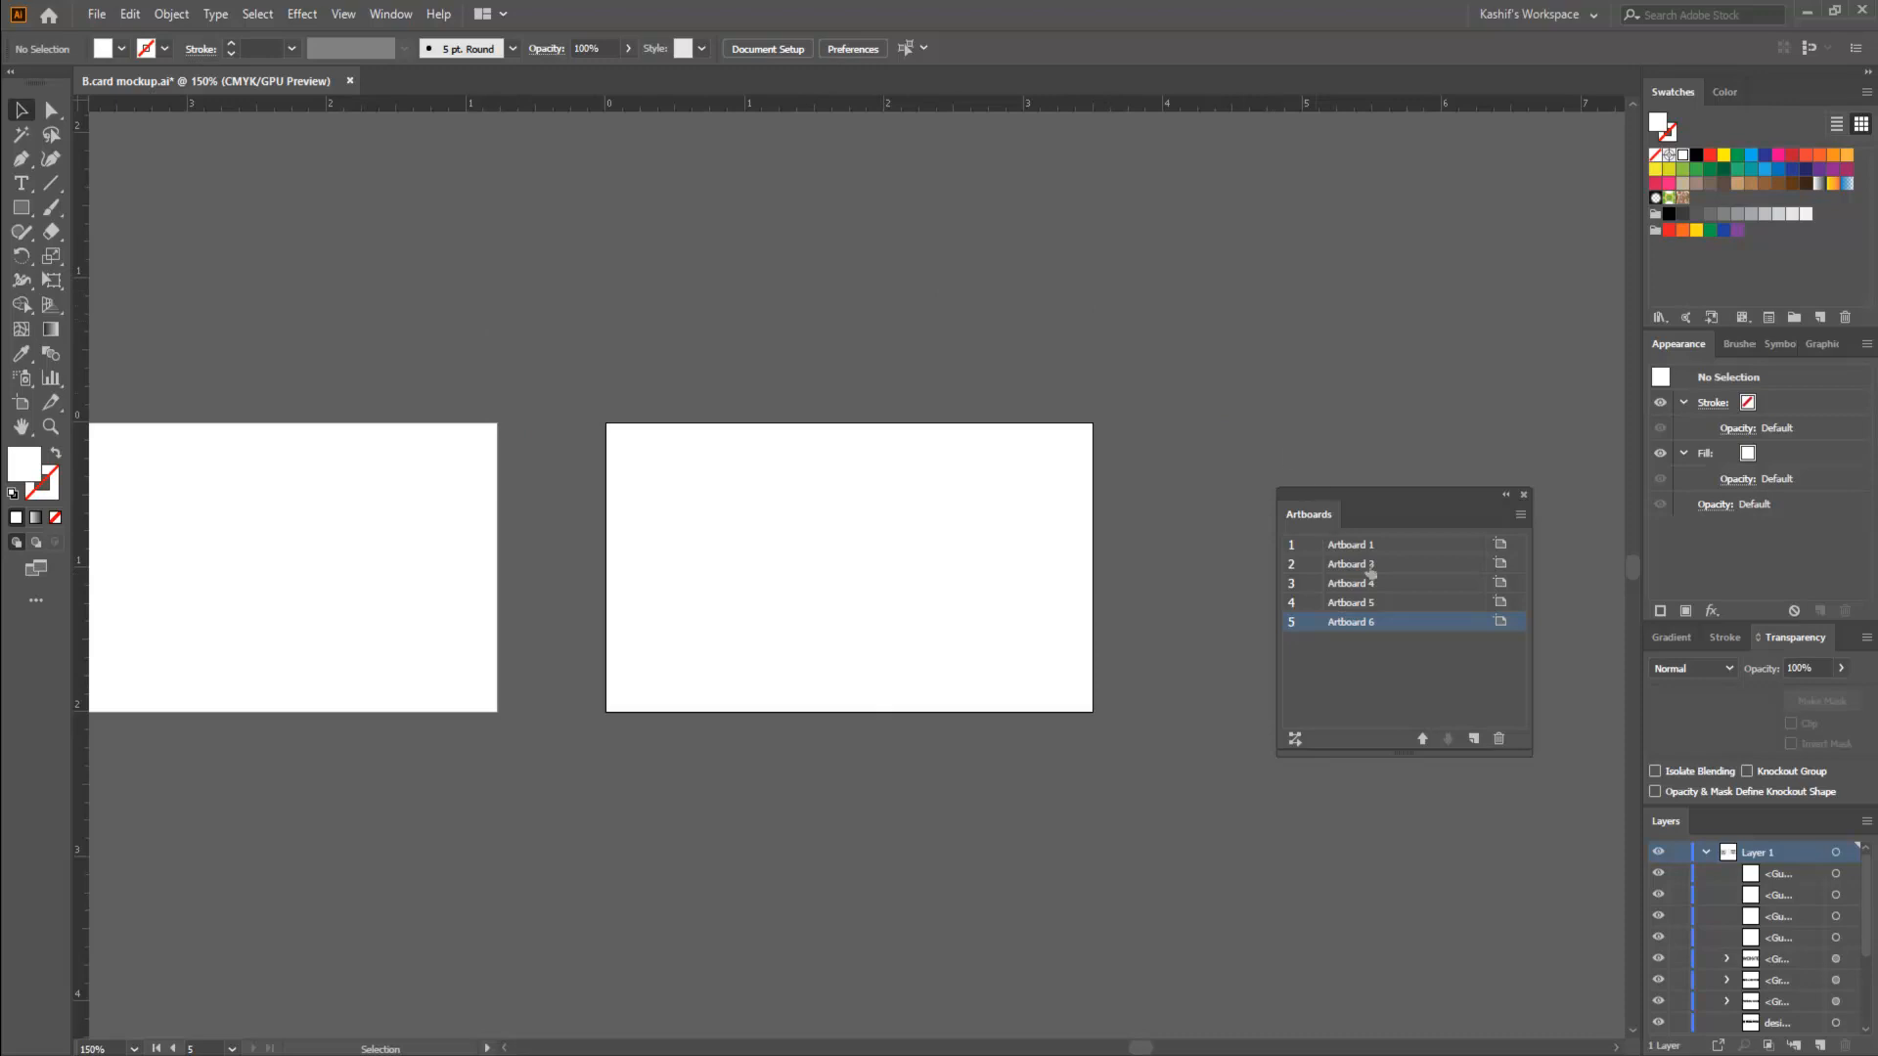
# - Look over the commands offered in the Artboards panel's options and close the panel
pyautogui.click(1520, 515)
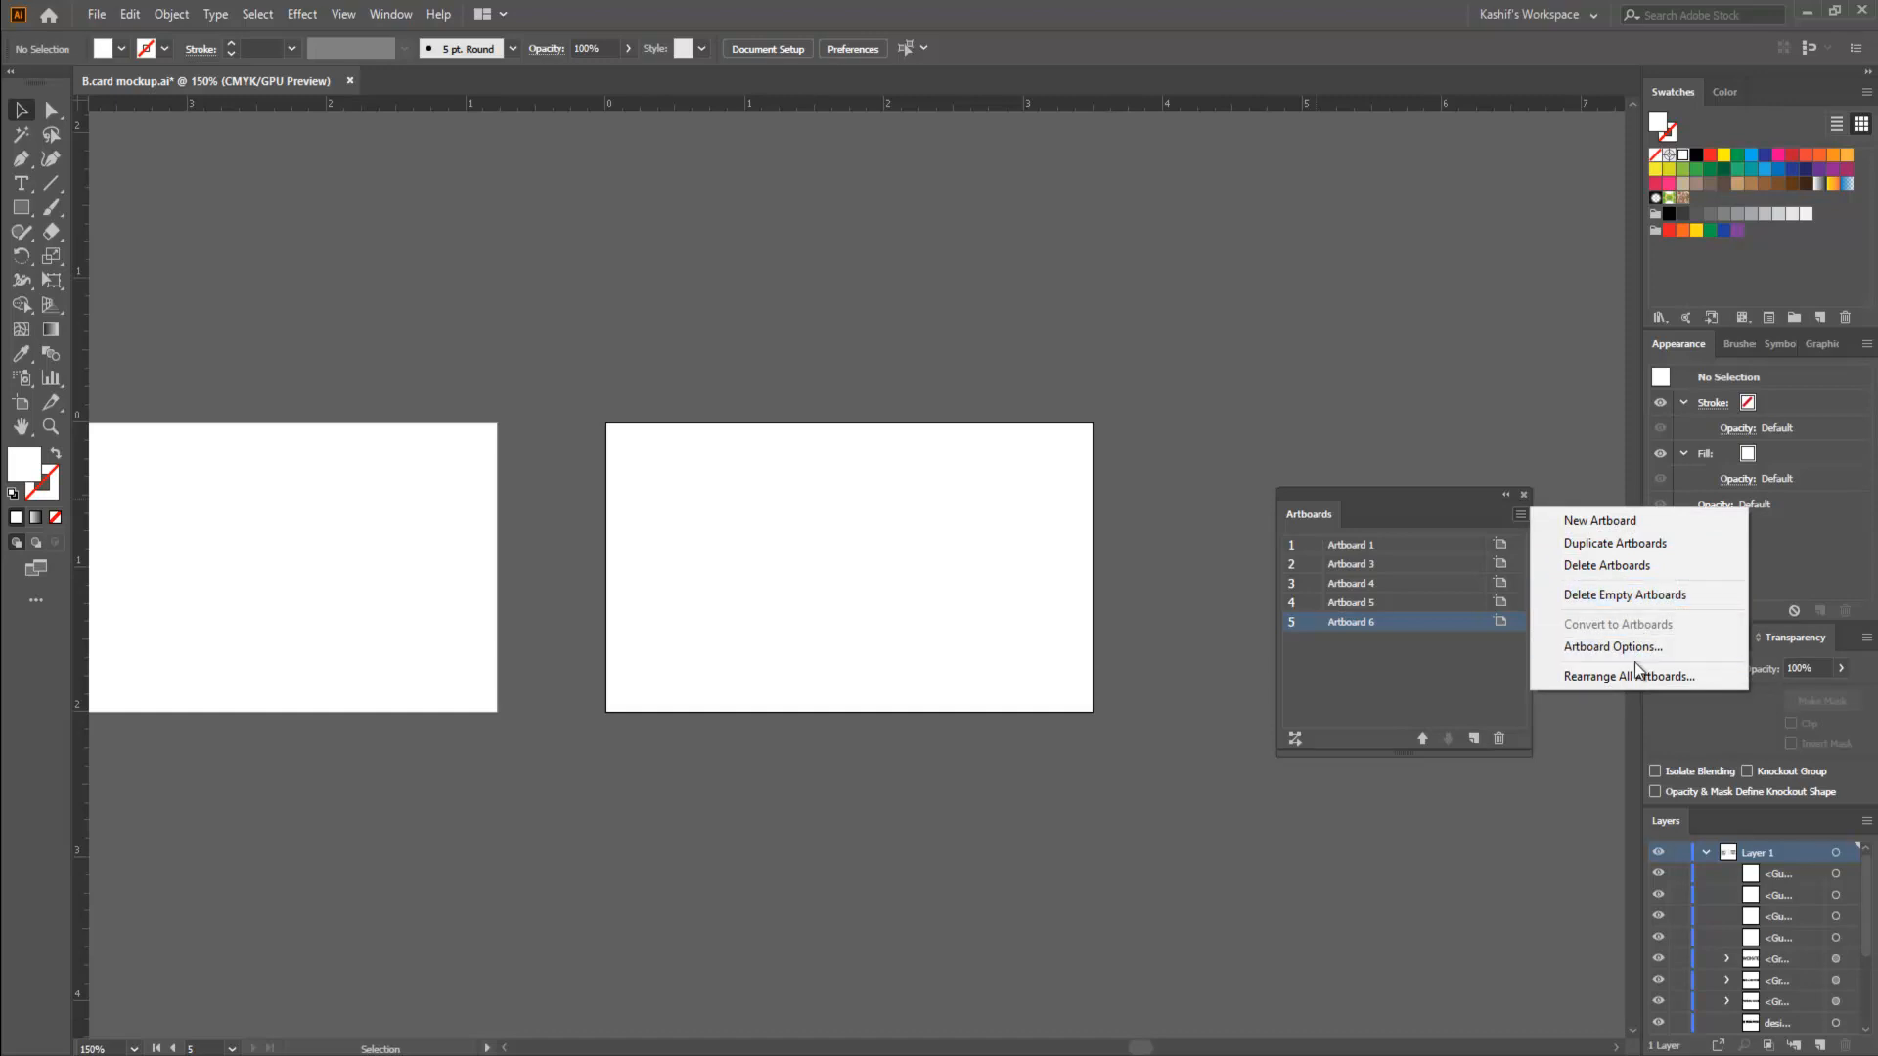
pyautogui.click(1466, 673)
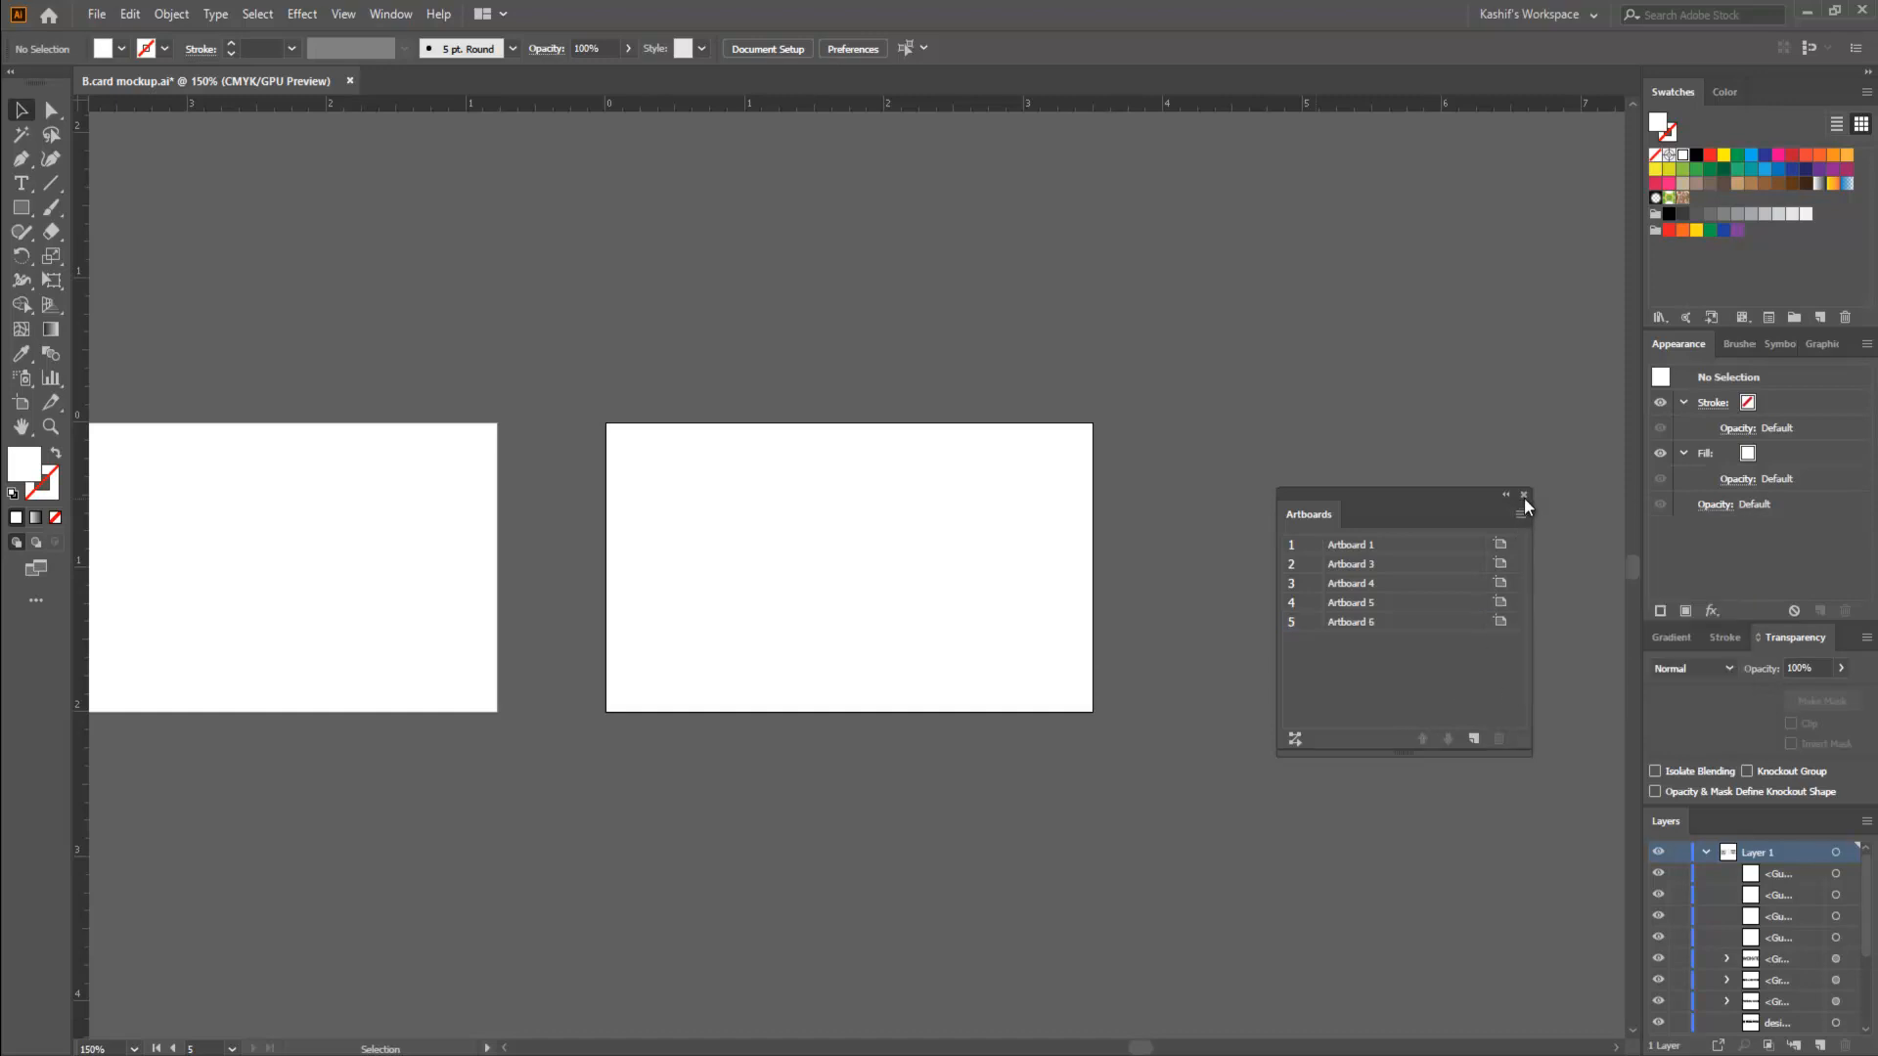
pyautogui.click(1524, 495)
# - Examine the row of artboards and the business card artwork on the first one, leaving nothing selected
pyautogui.press('space')
pyautogui.moveTo(580, 536); pyautogui.dragTo(1102, 645)
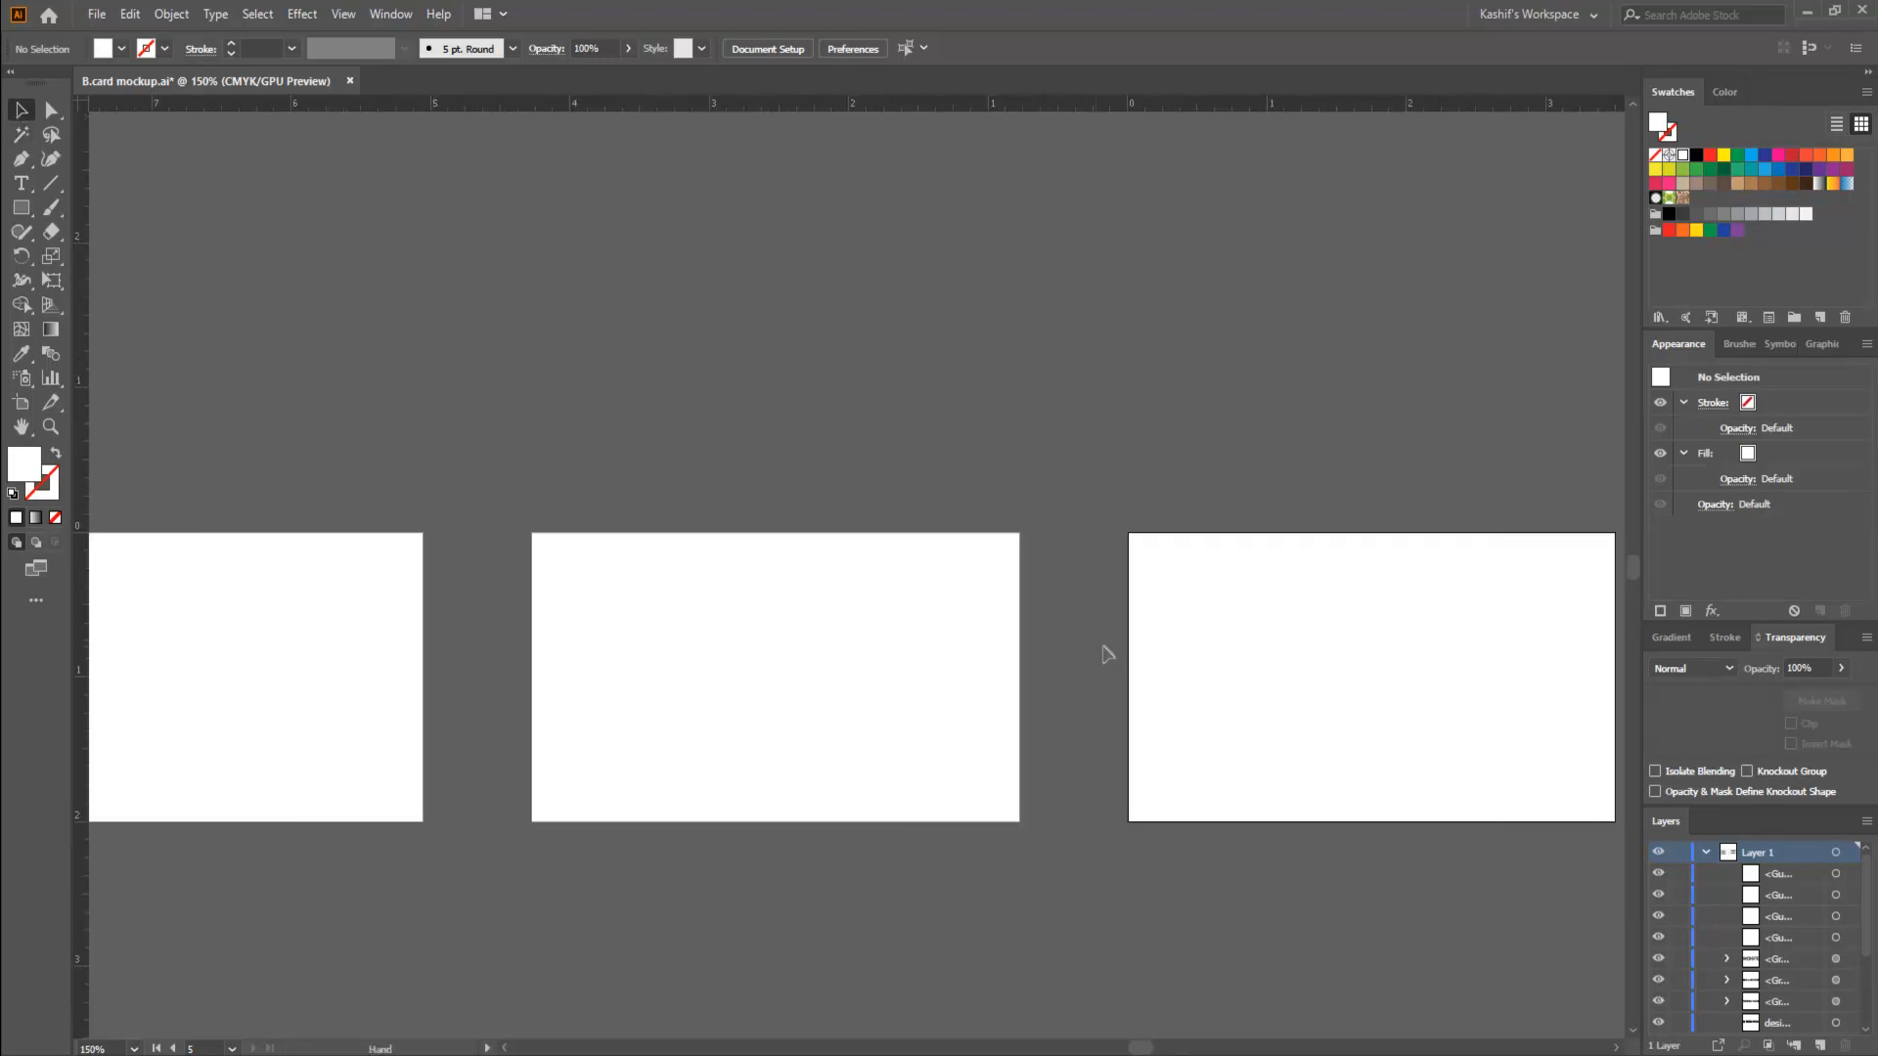
pyautogui.scroll(-2, 1104, 648)
pyautogui.press('space')
pyautogui.moveTo(796, 663); pyautogui.dragTo(1070, 663)
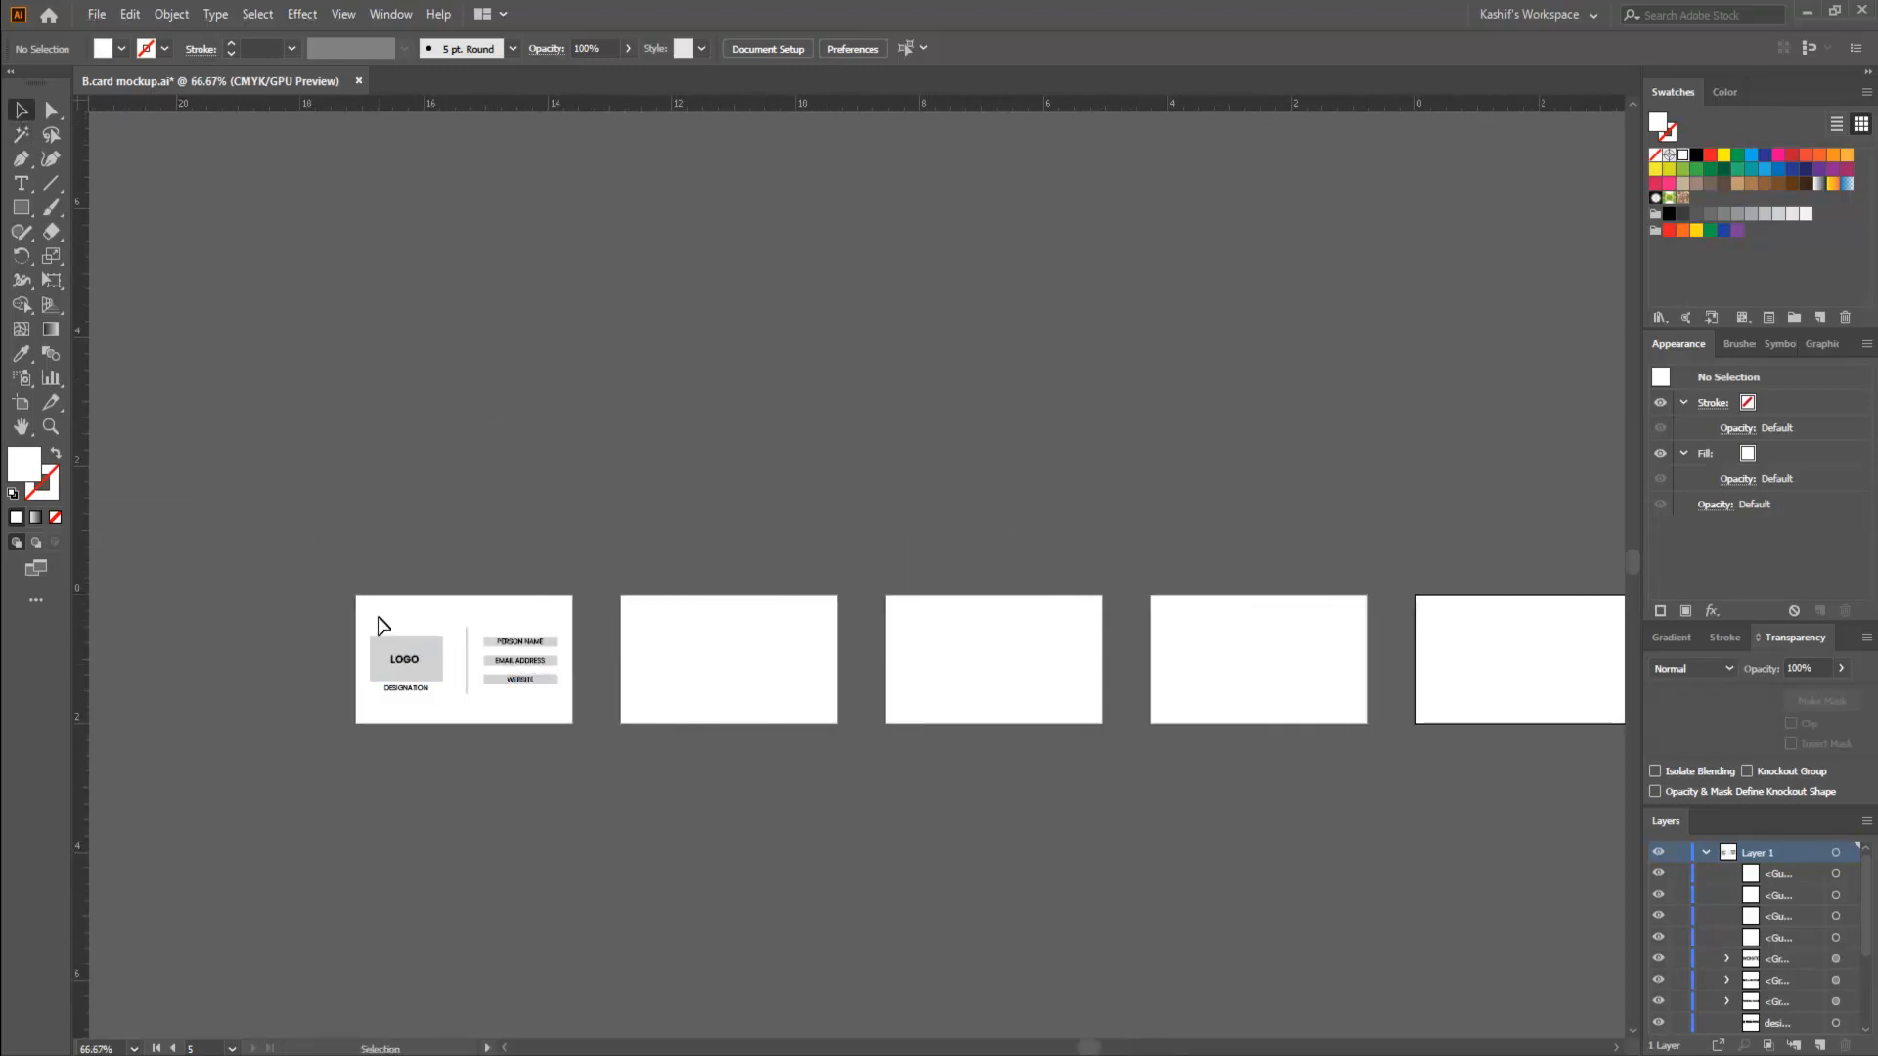
pyautogui.moveTo(381, 626); pyautogui.dragTo(545, 725)
pyautogui.scroll(1, 619, 771)
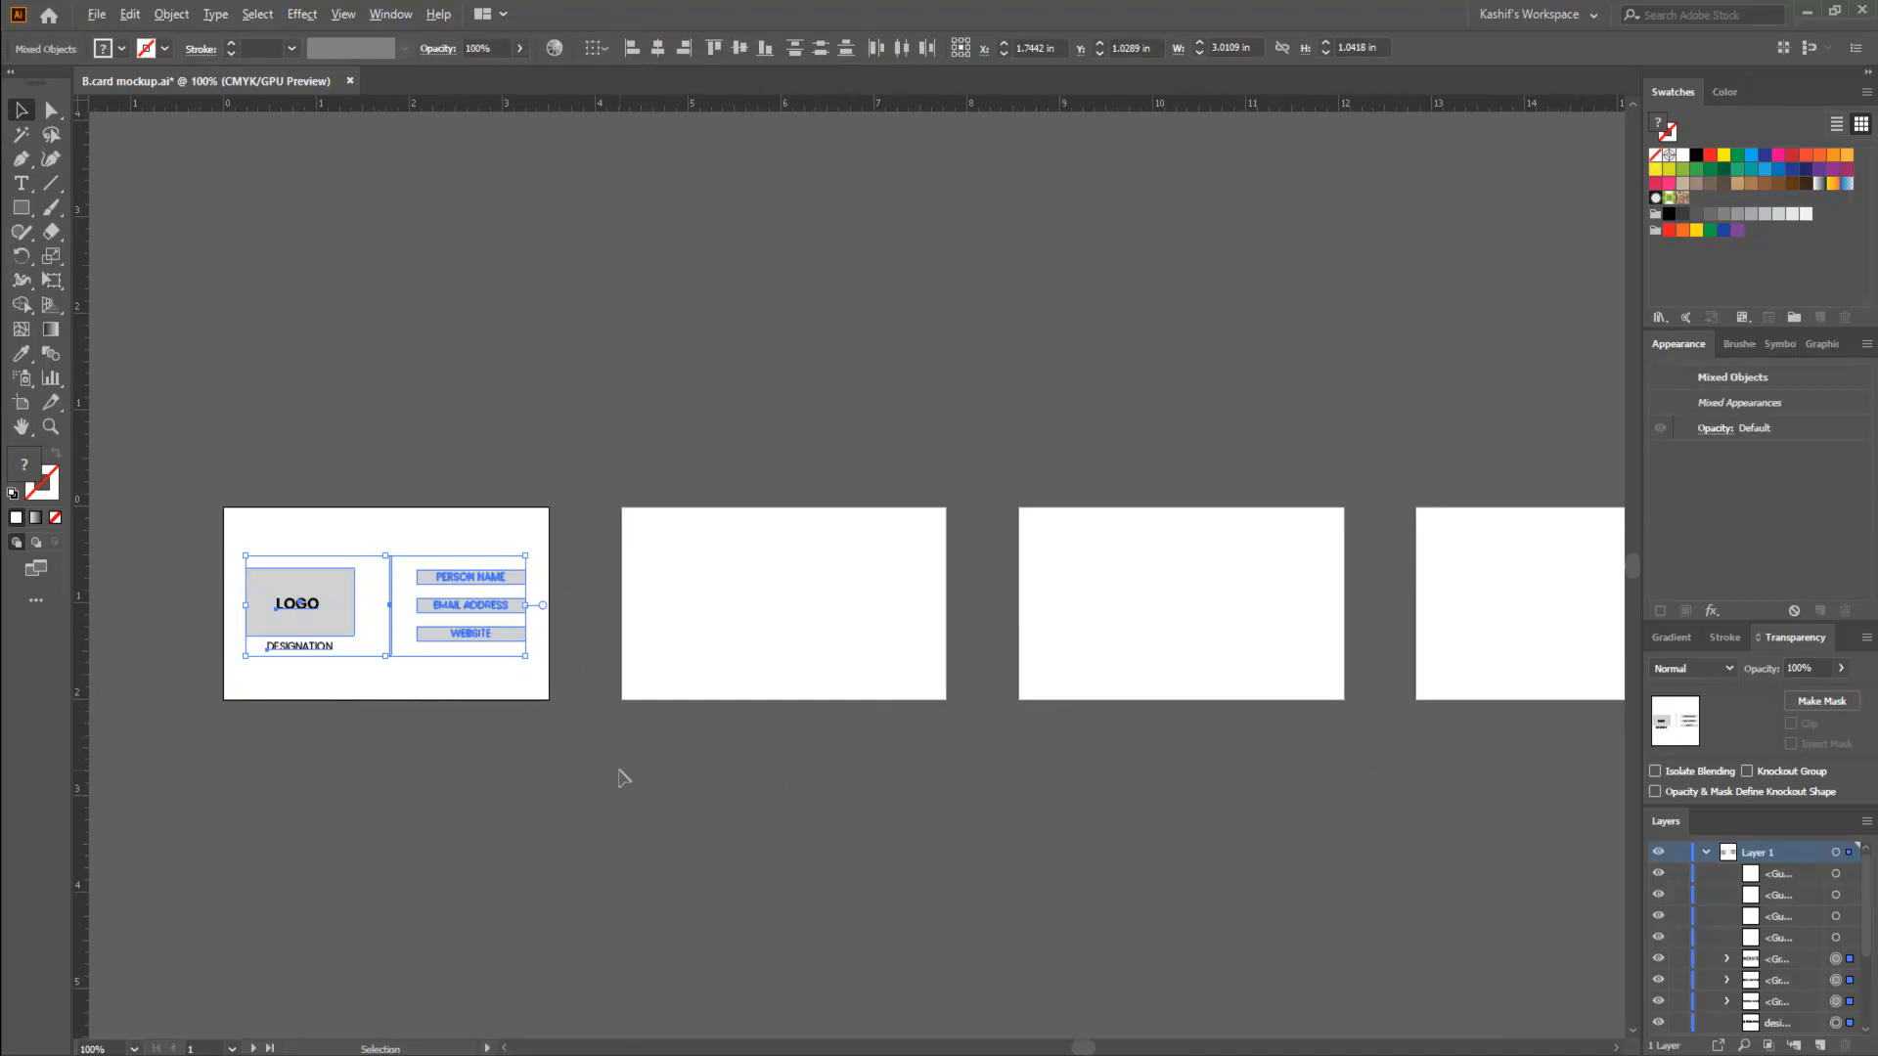
pyautogui.click(776, 621)
pyautogui.moveTo(235, 538); pyautogui.dragTo(563, 676)
pyautogui.click(893, 657)
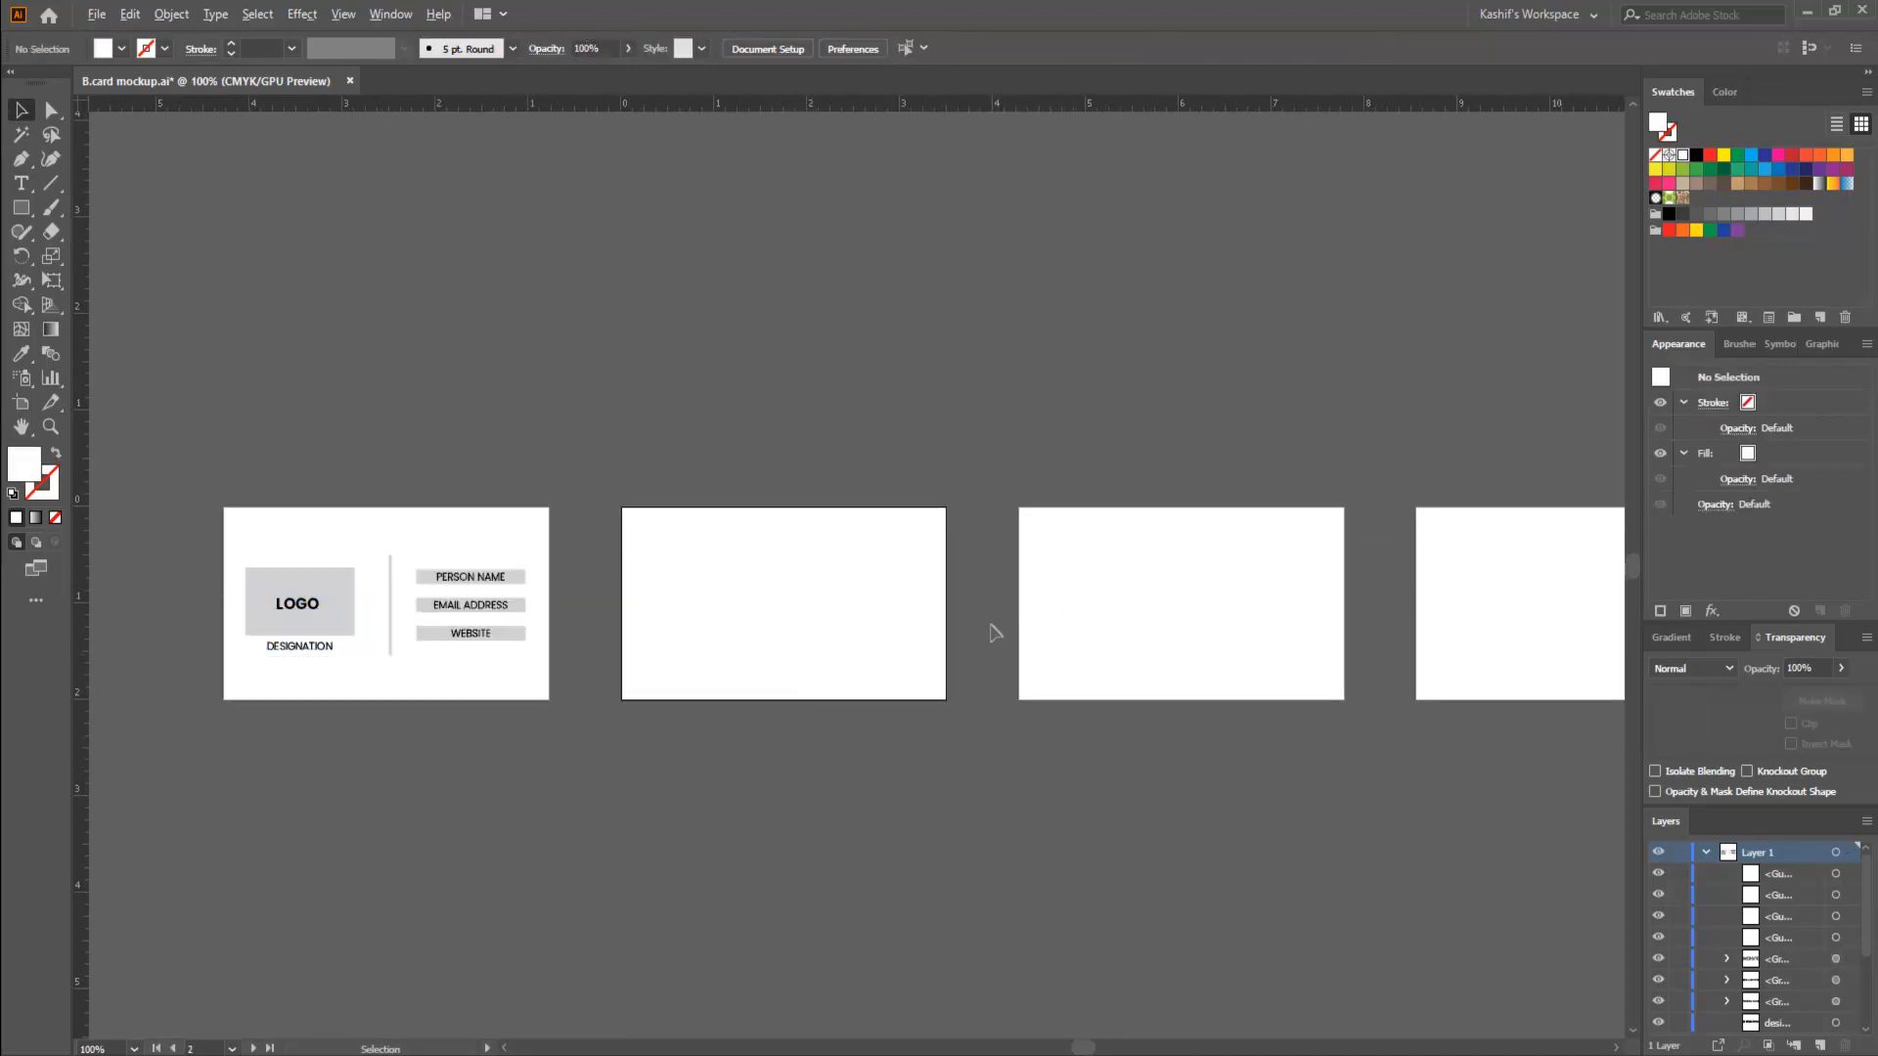
pyautogui.scroll(-1, 995, 633)
pyautogui.hscroll(4, 930, 629)
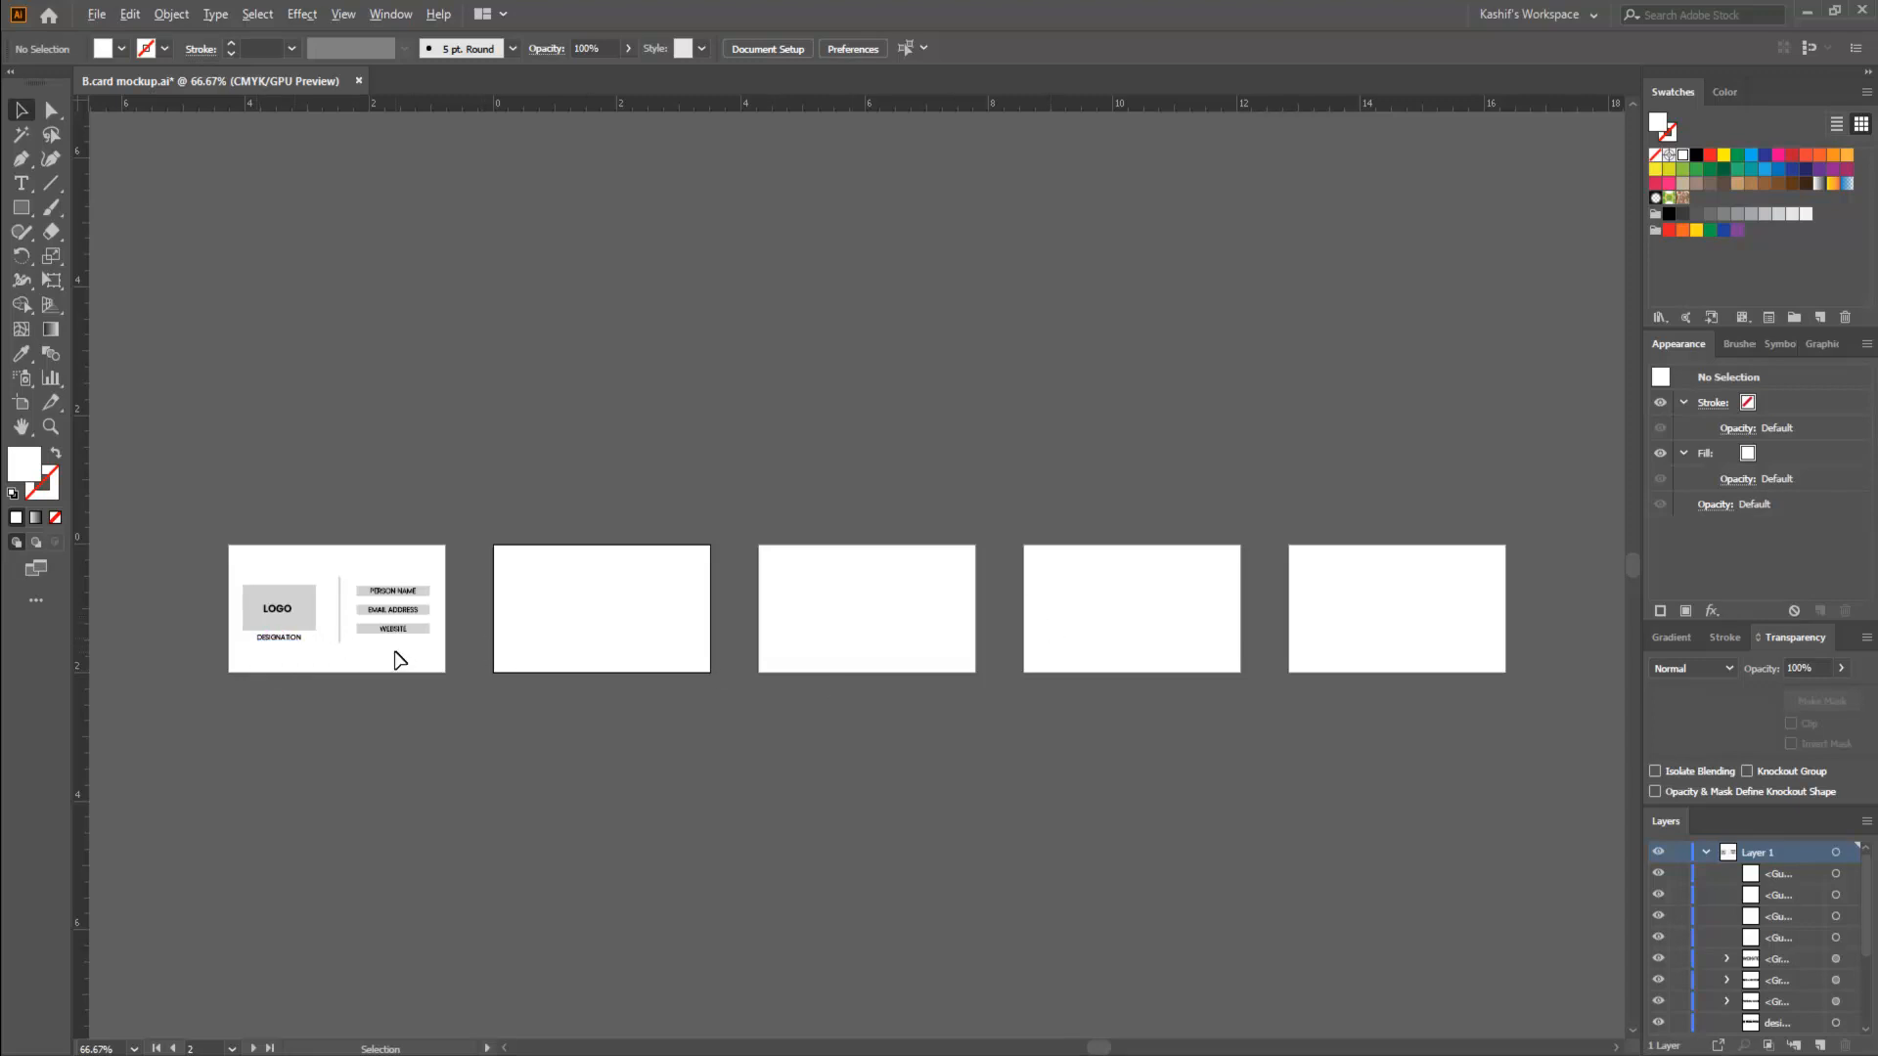
# - Delete the blank artboards Artboard 4, Artboard 5 and Artboard 6 with the Artboard tool
pyautogui.scroll(2, 396, 659)
pyautogui.hscroll(4, 944, 685)
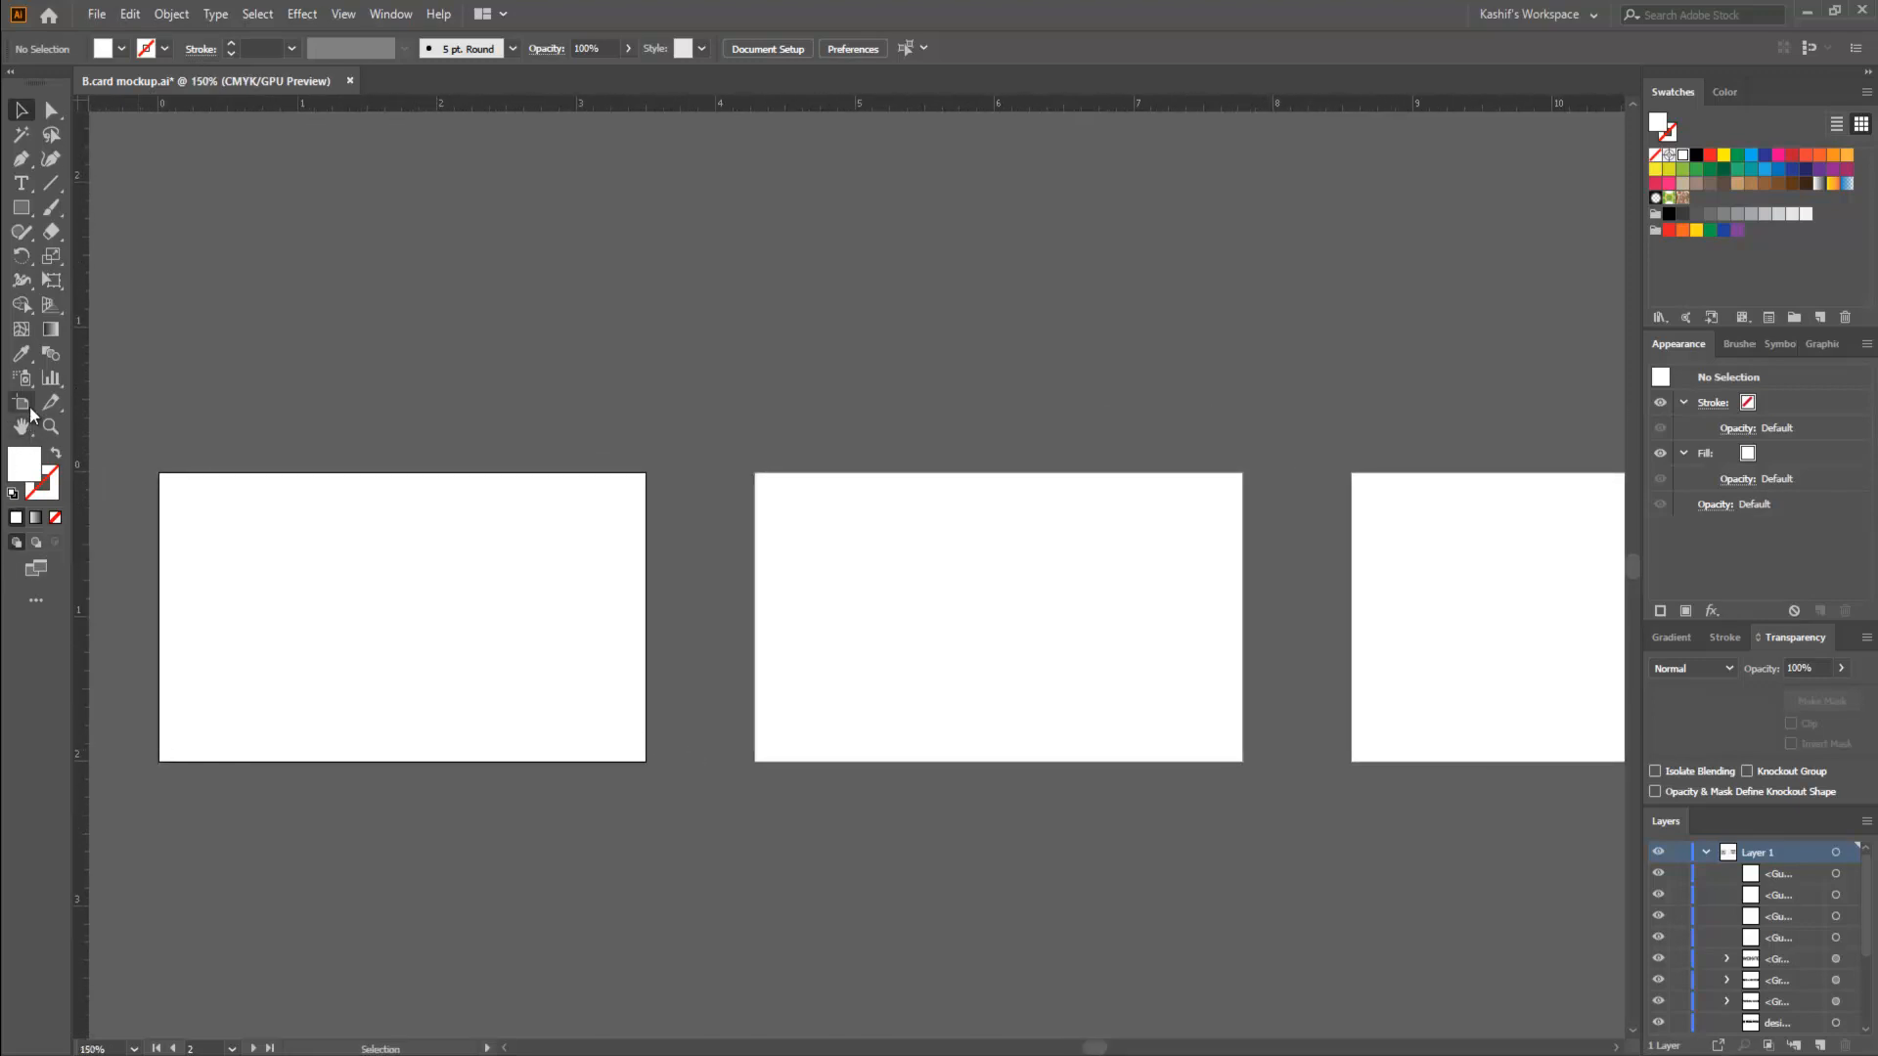
pyautogui.click(30, 411)
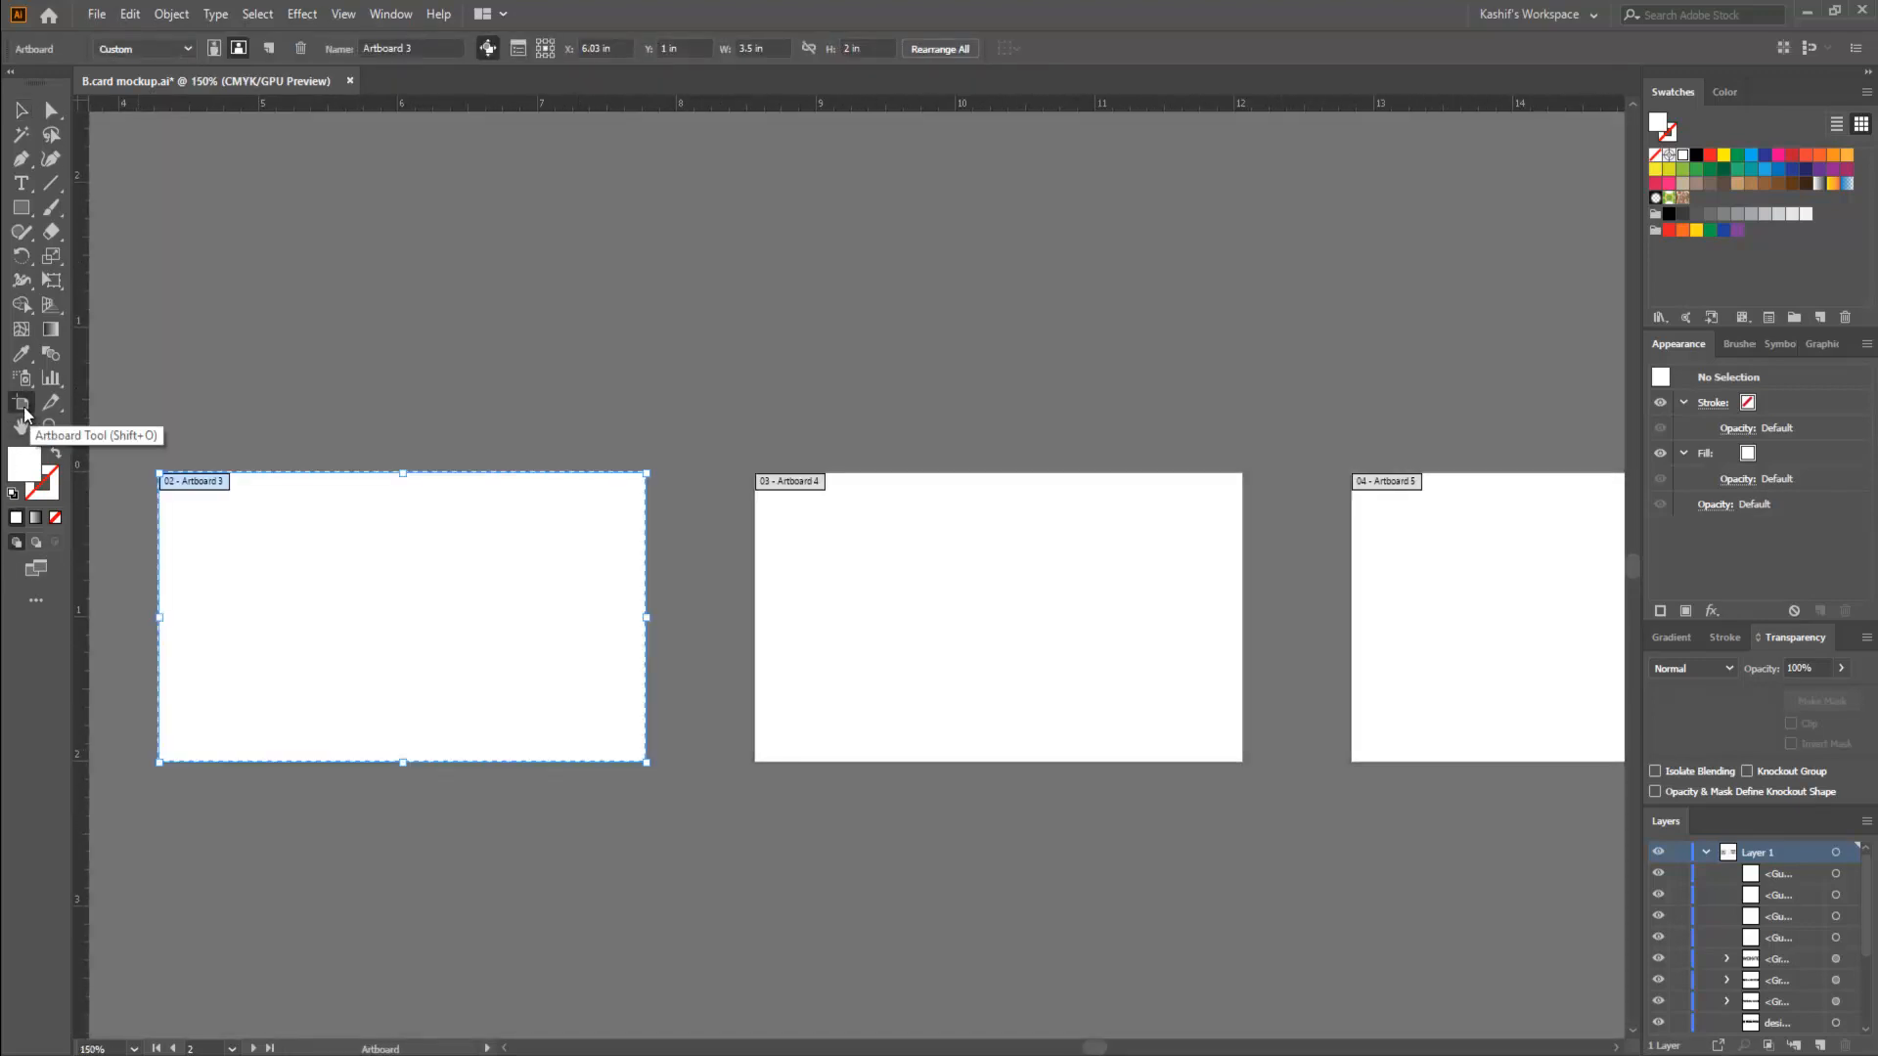
pyautogui.click(1019, 639)
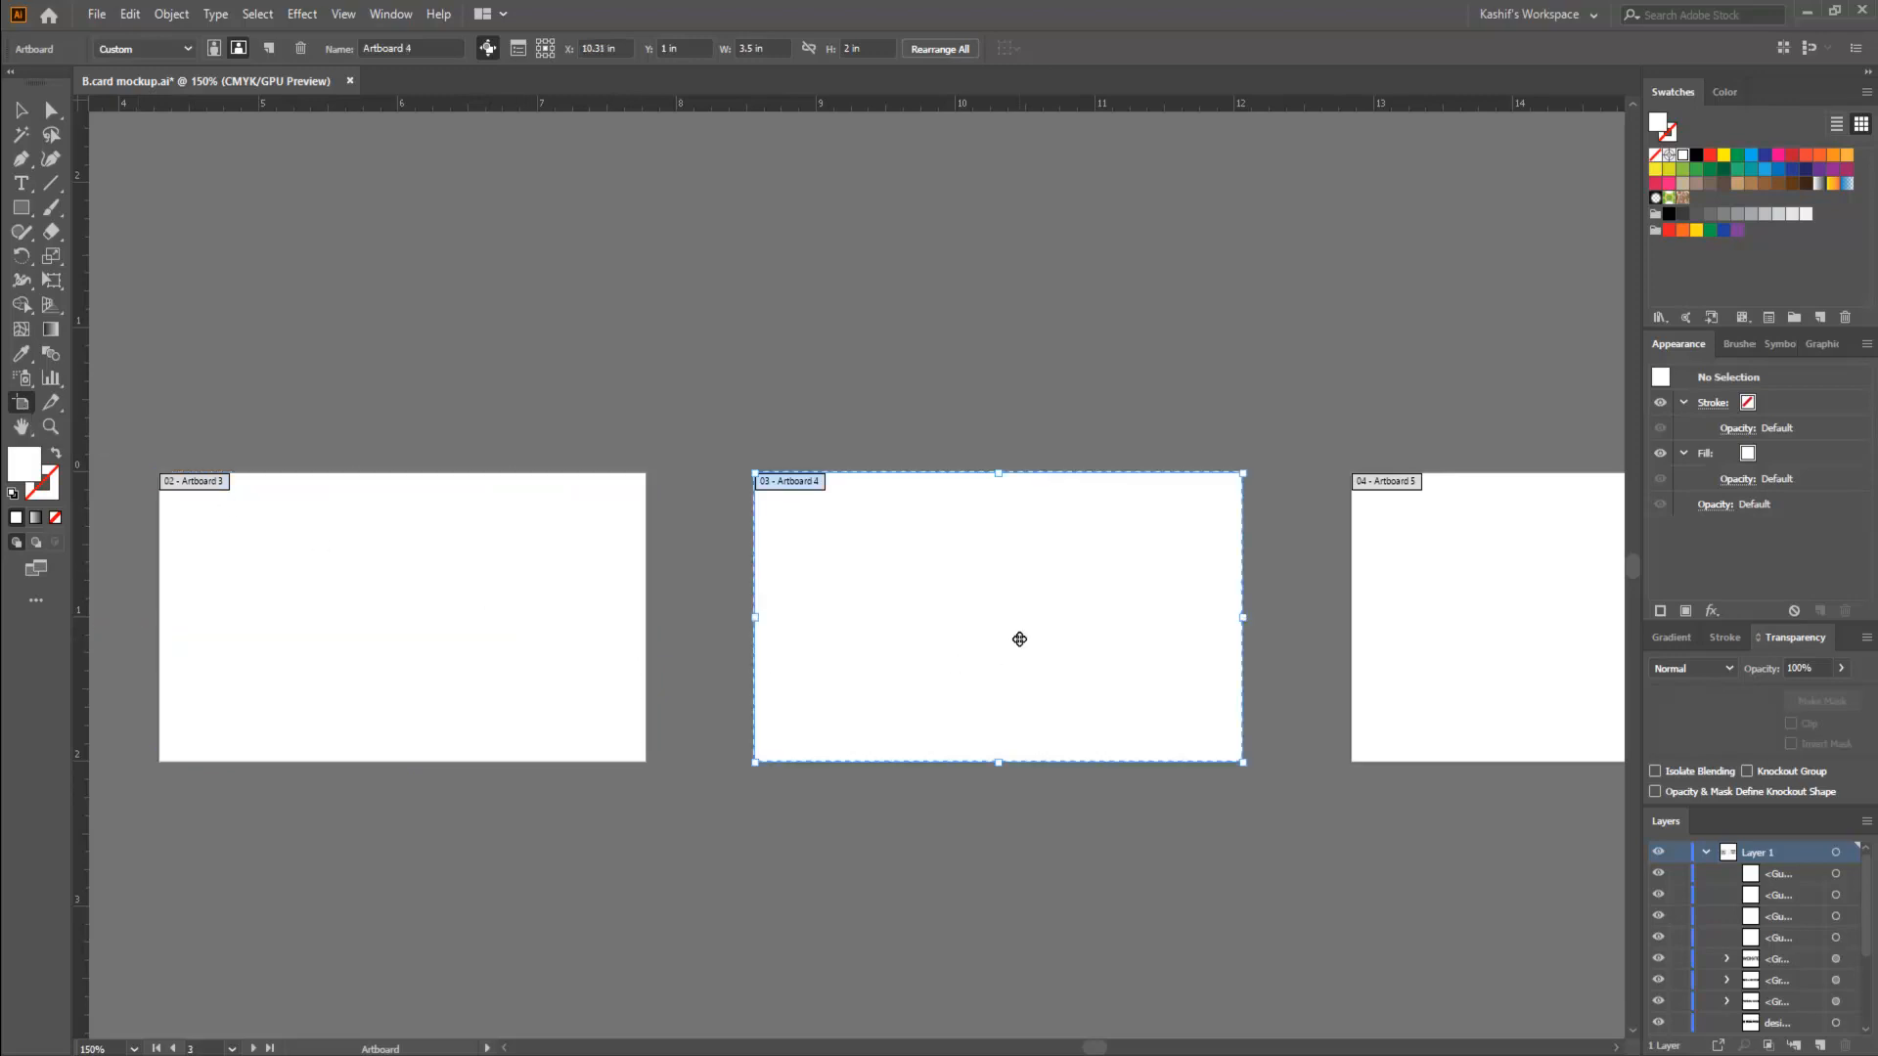
pyautogui.press('Delete')
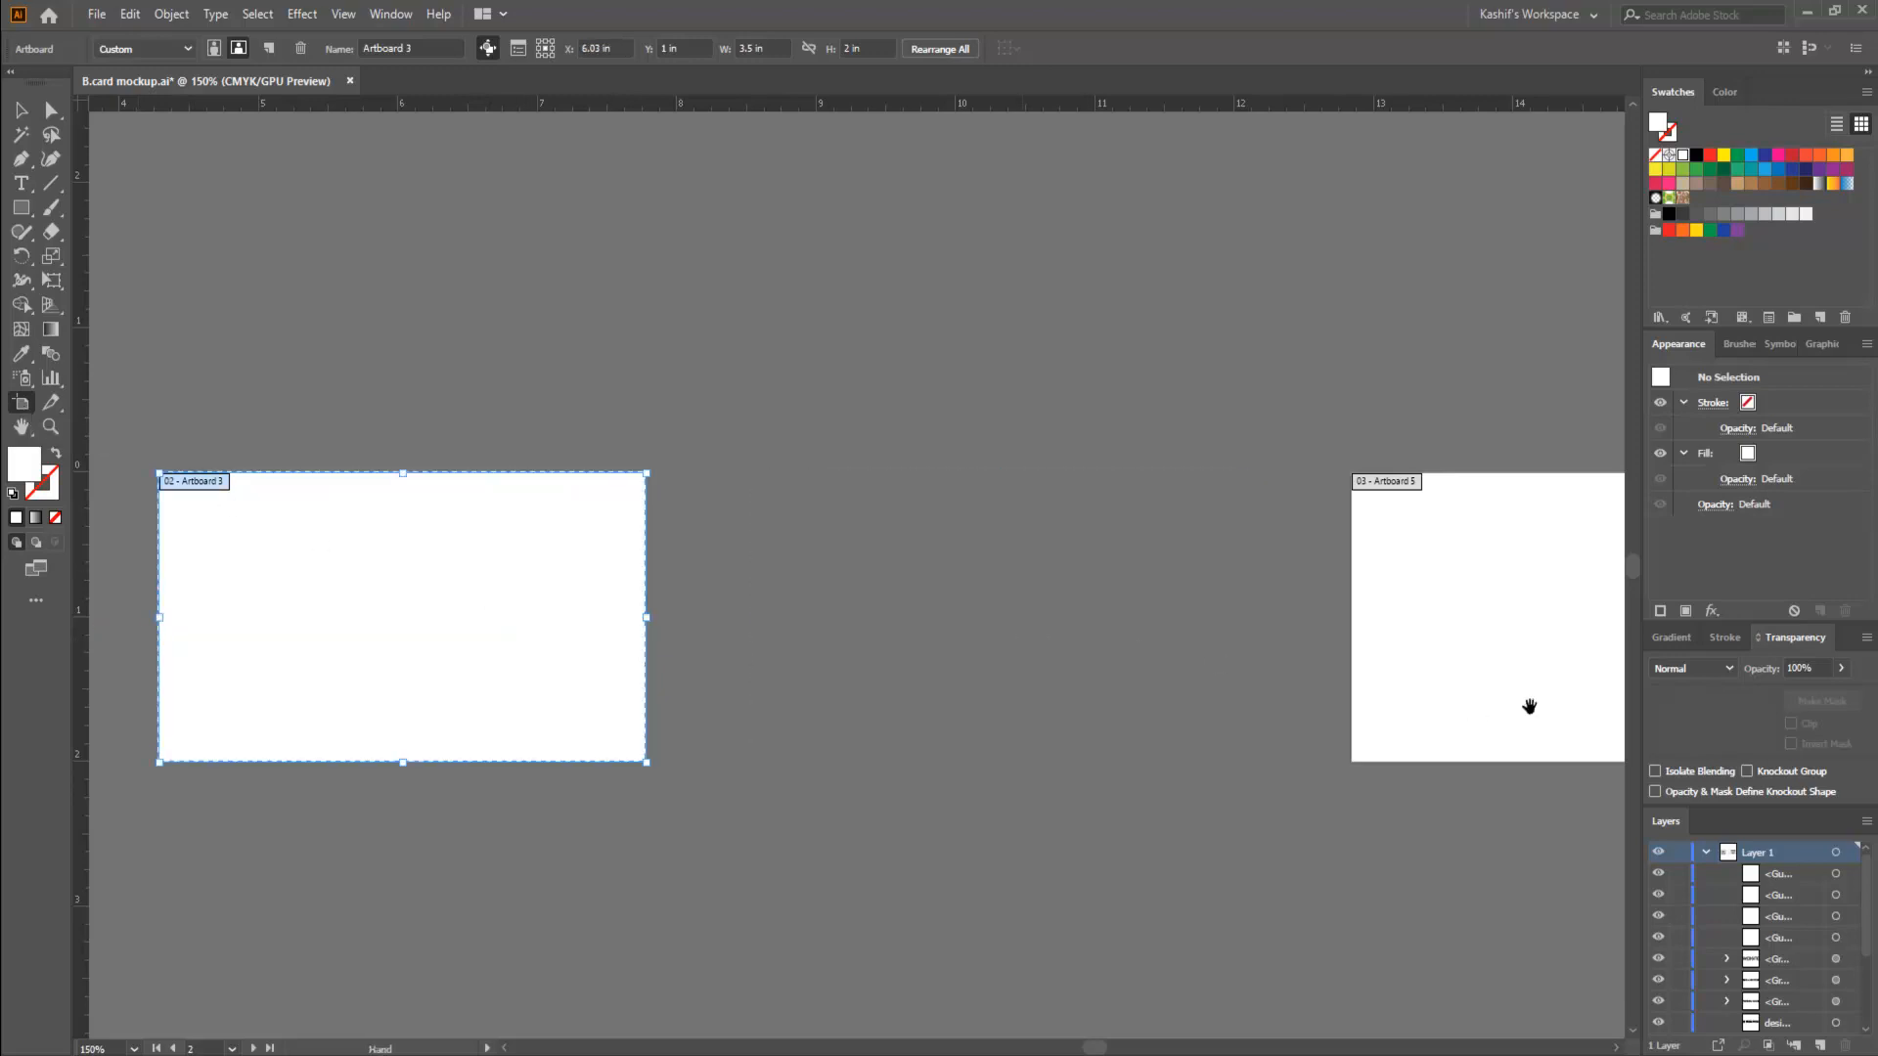
pyautogui.moveTo(1529, 706); pyautogui.dragTo(662, 742)
pyautogui.click(776, 700)
pyautogui.press('Delete')
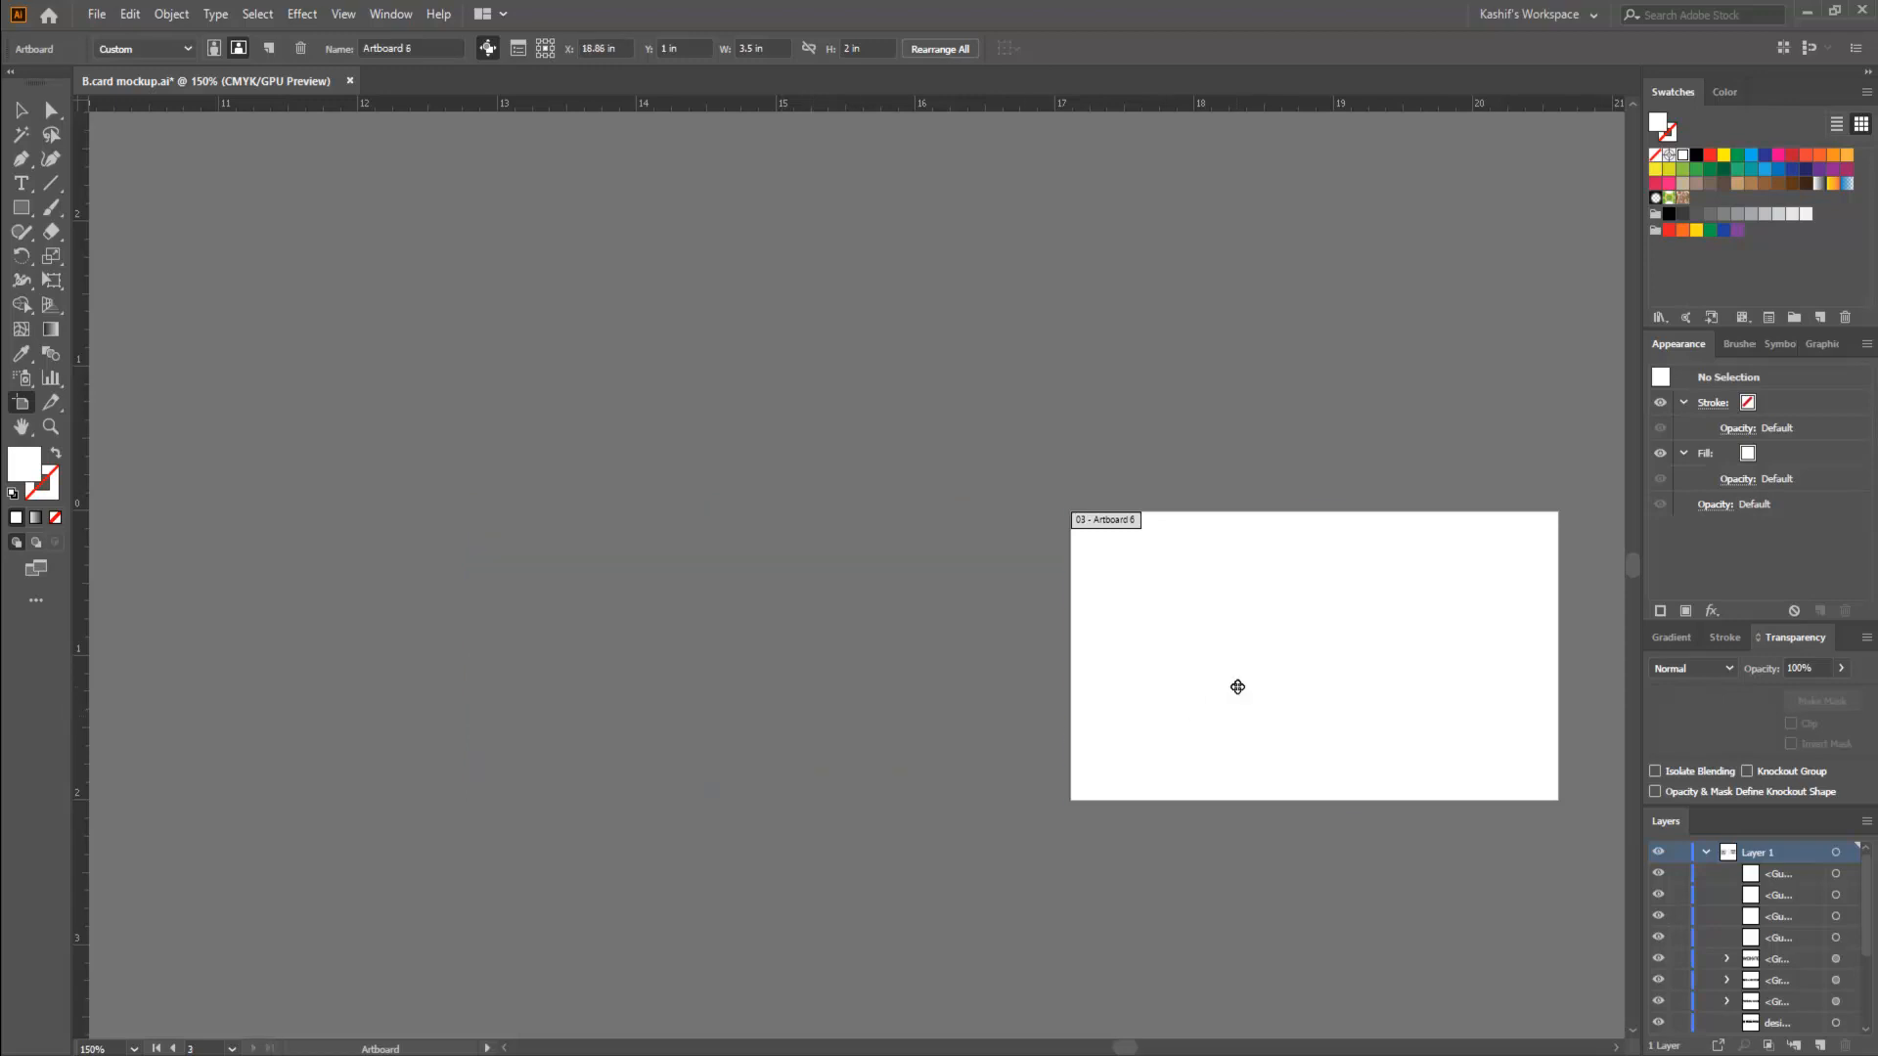
pyautogui.press('Delete')
# - Delete the remaining blank artboard, Artboard 3, beside the business card and leave artboard editing
pyautogui.click(21, 109)
pyautogui.moveTo(411, 650); pyautogui.dragTo(1324, 670)
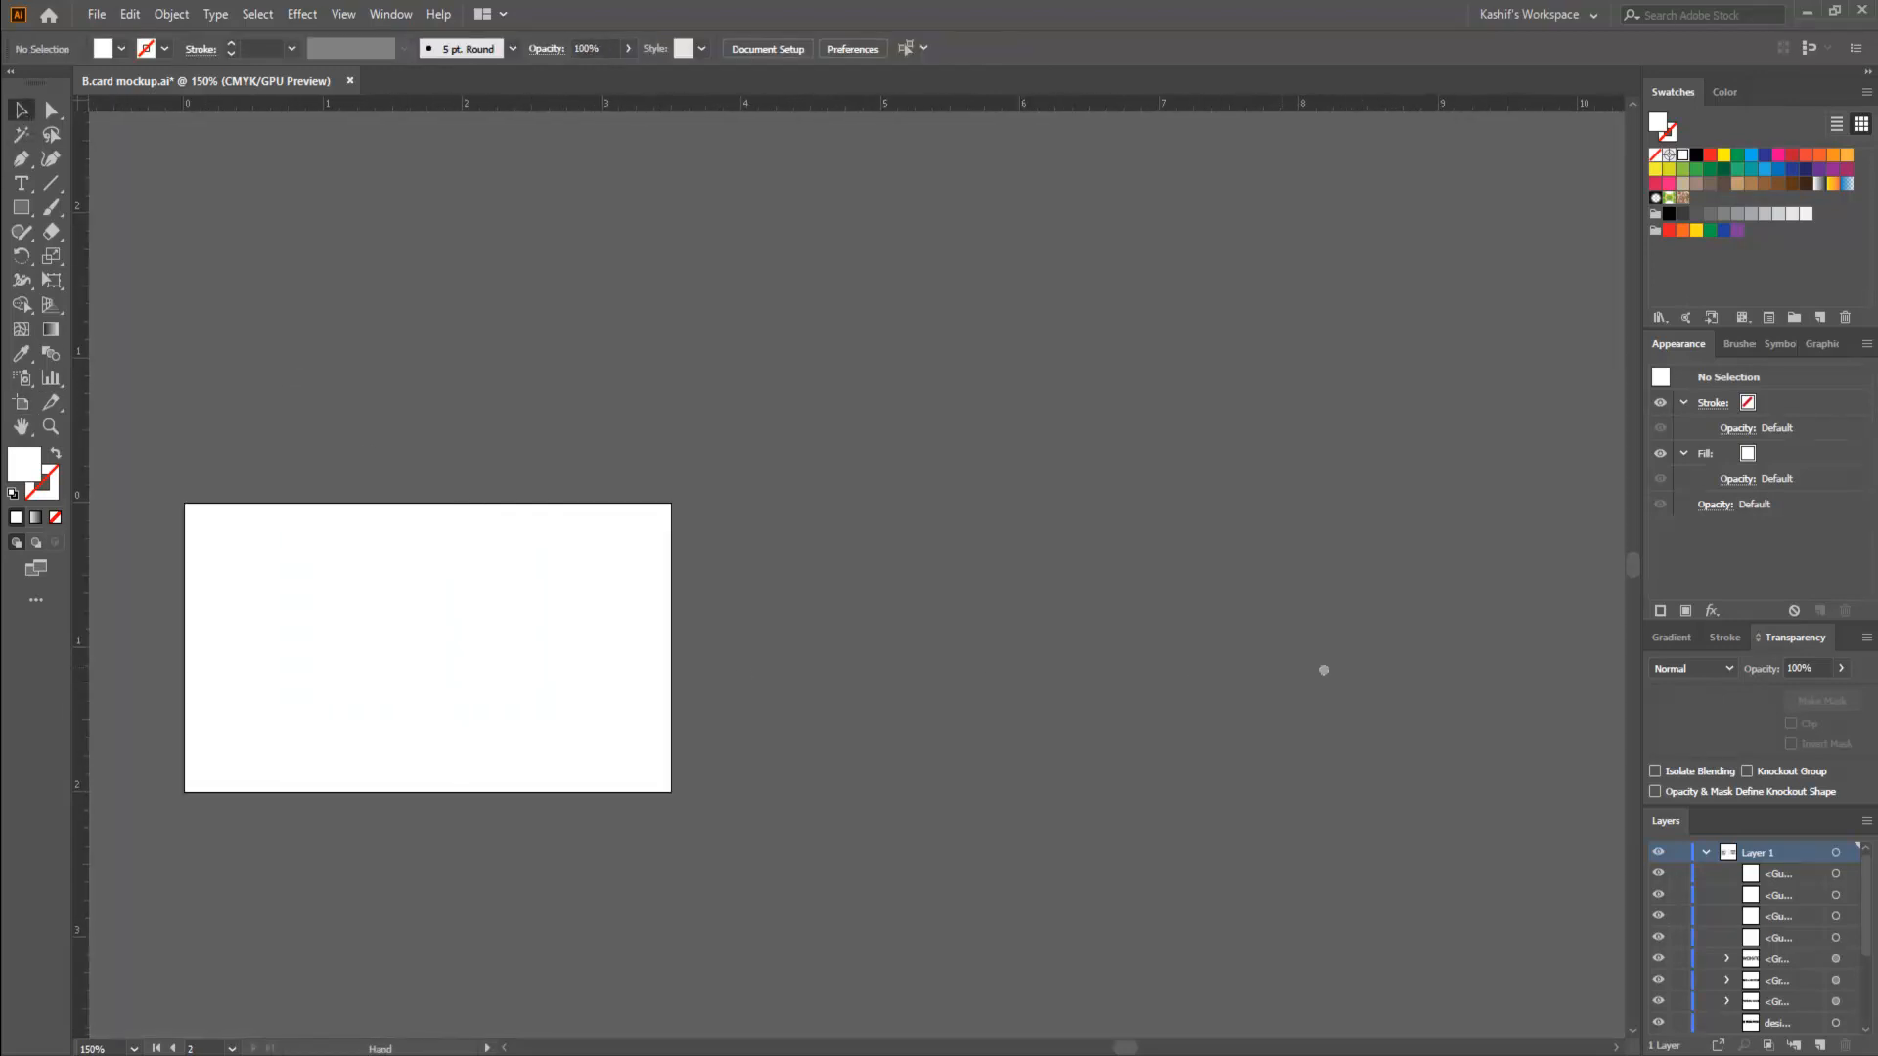
pyautogui.click(22, 403)
pyautogui.press('Delete')
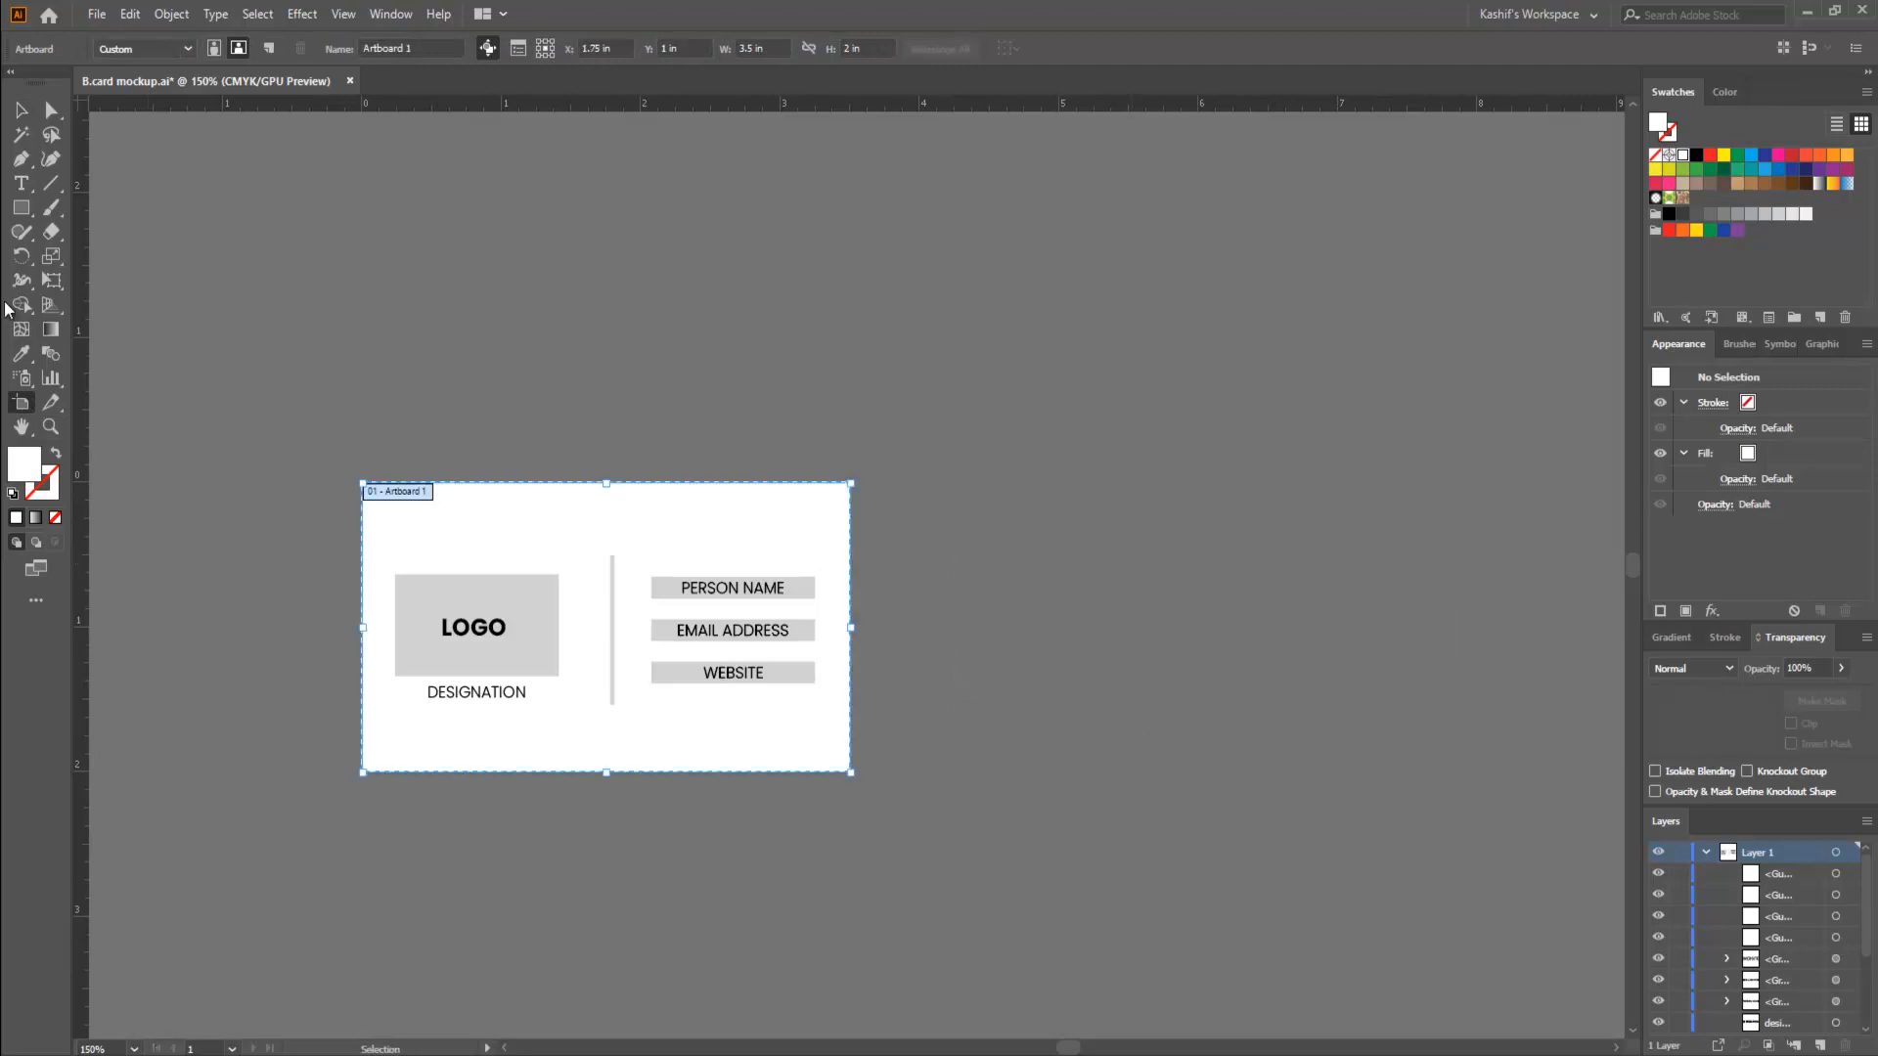
pyautogui.click(21, 109)
pyautogui.moveTo(289, 468); pyautogui.dragTo(1070, 914)
pyautogui.click(1002, 835)
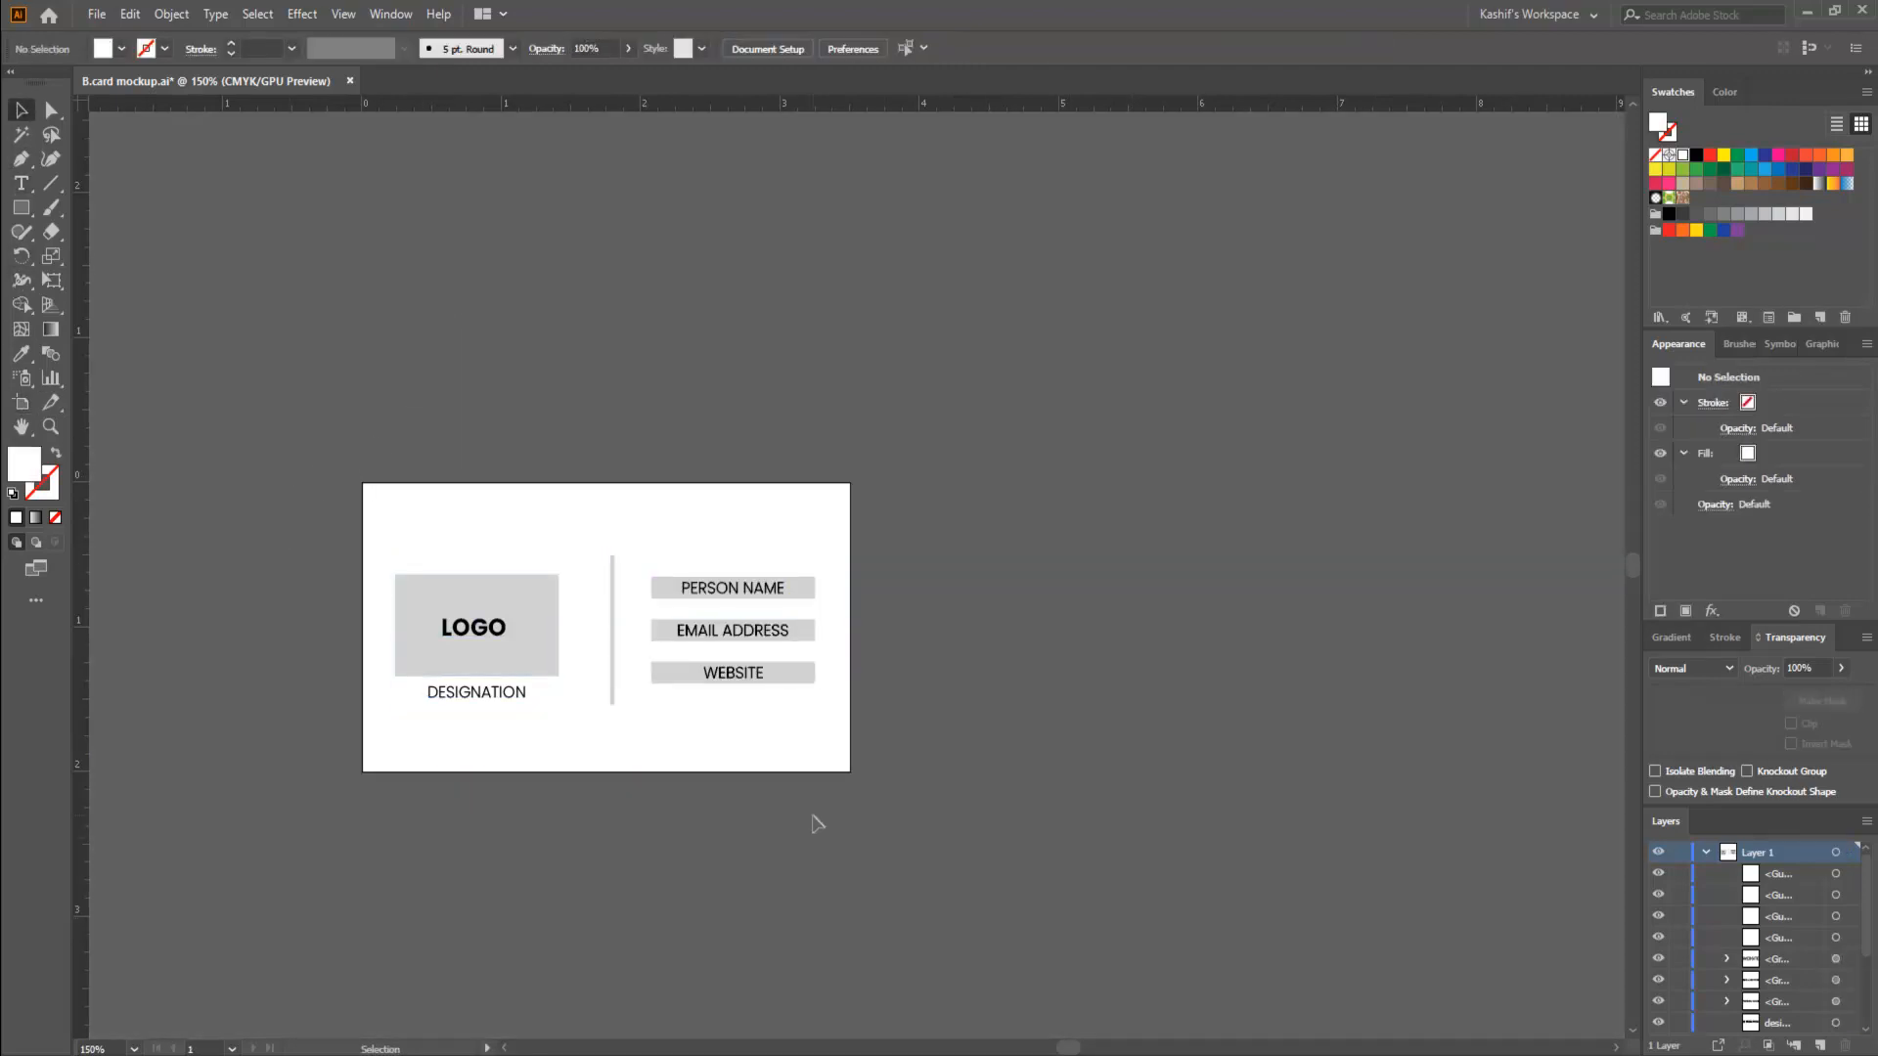
pyautogui.moveTo(309, 431); pyautogui.dragTo(1040, 881)
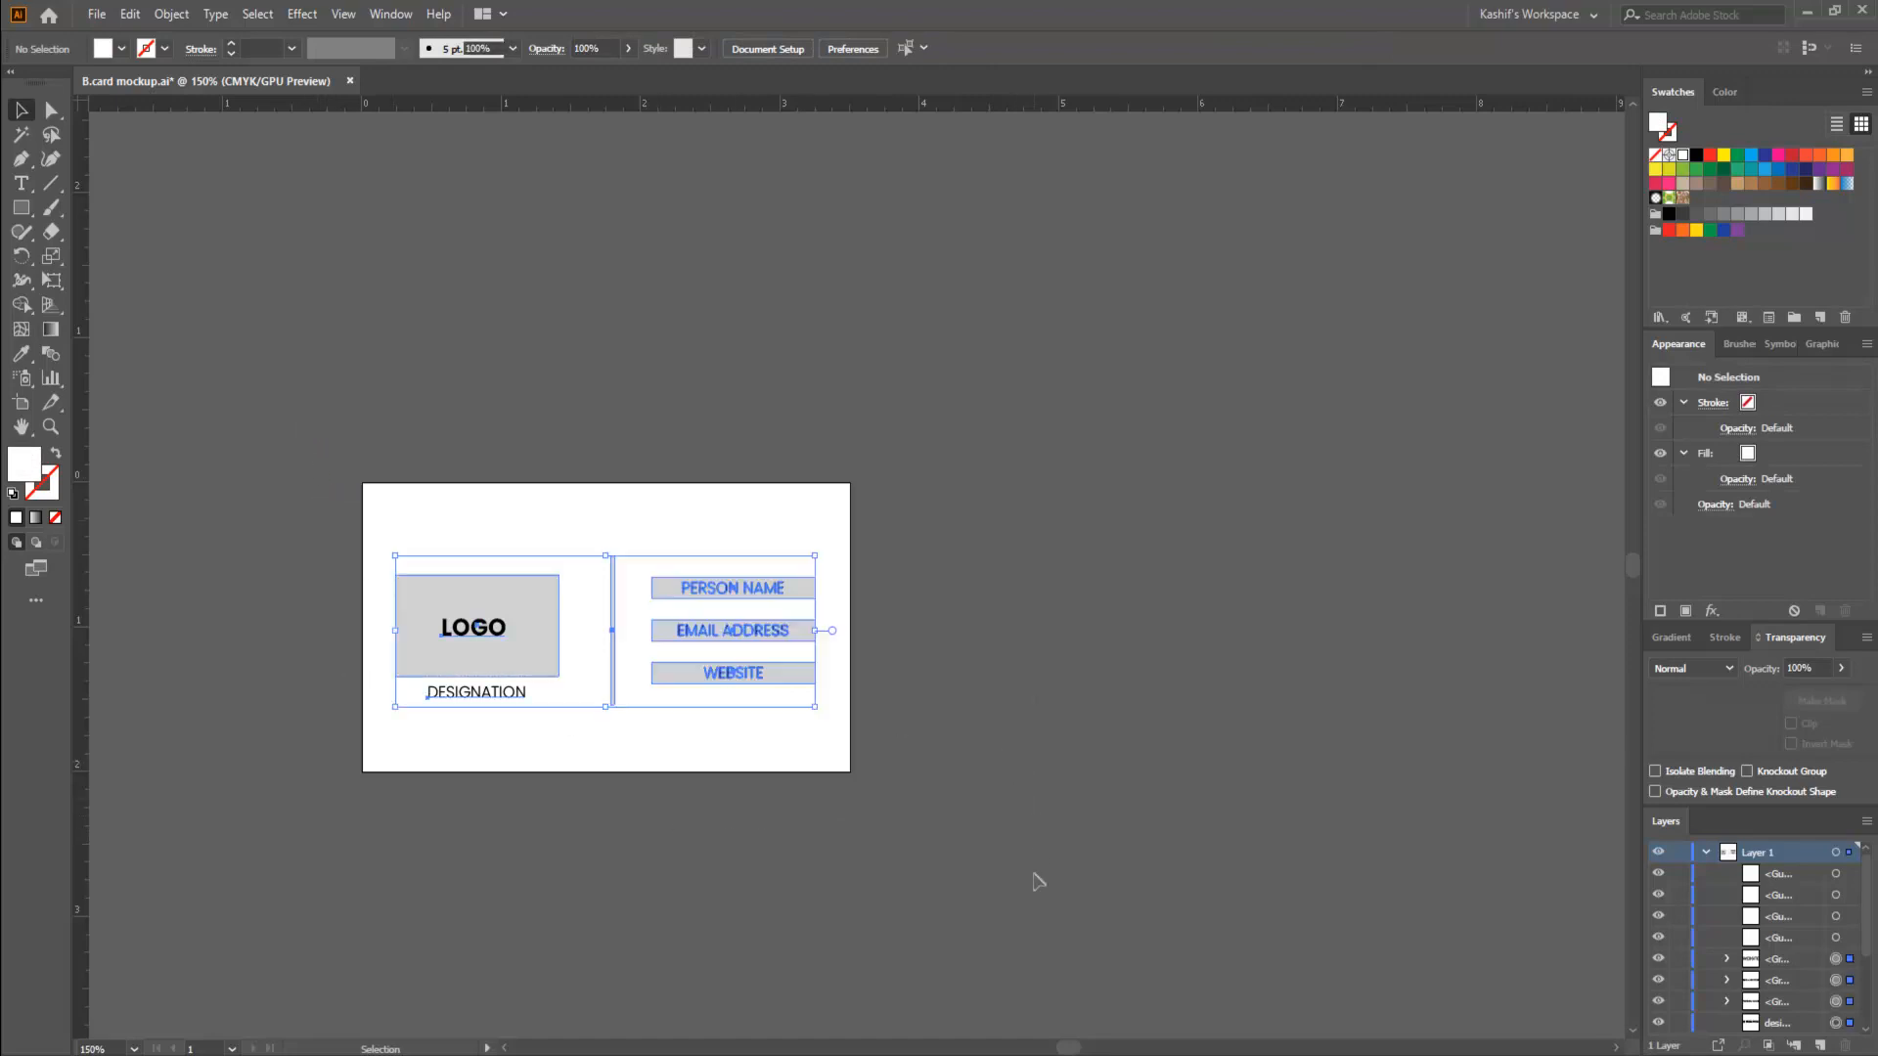
pyautogui.click(880, 819)
pyautogui.moveTo(362, 550); pyautogui.dragTo(886, 768)
pyautogui.click(517, 533)
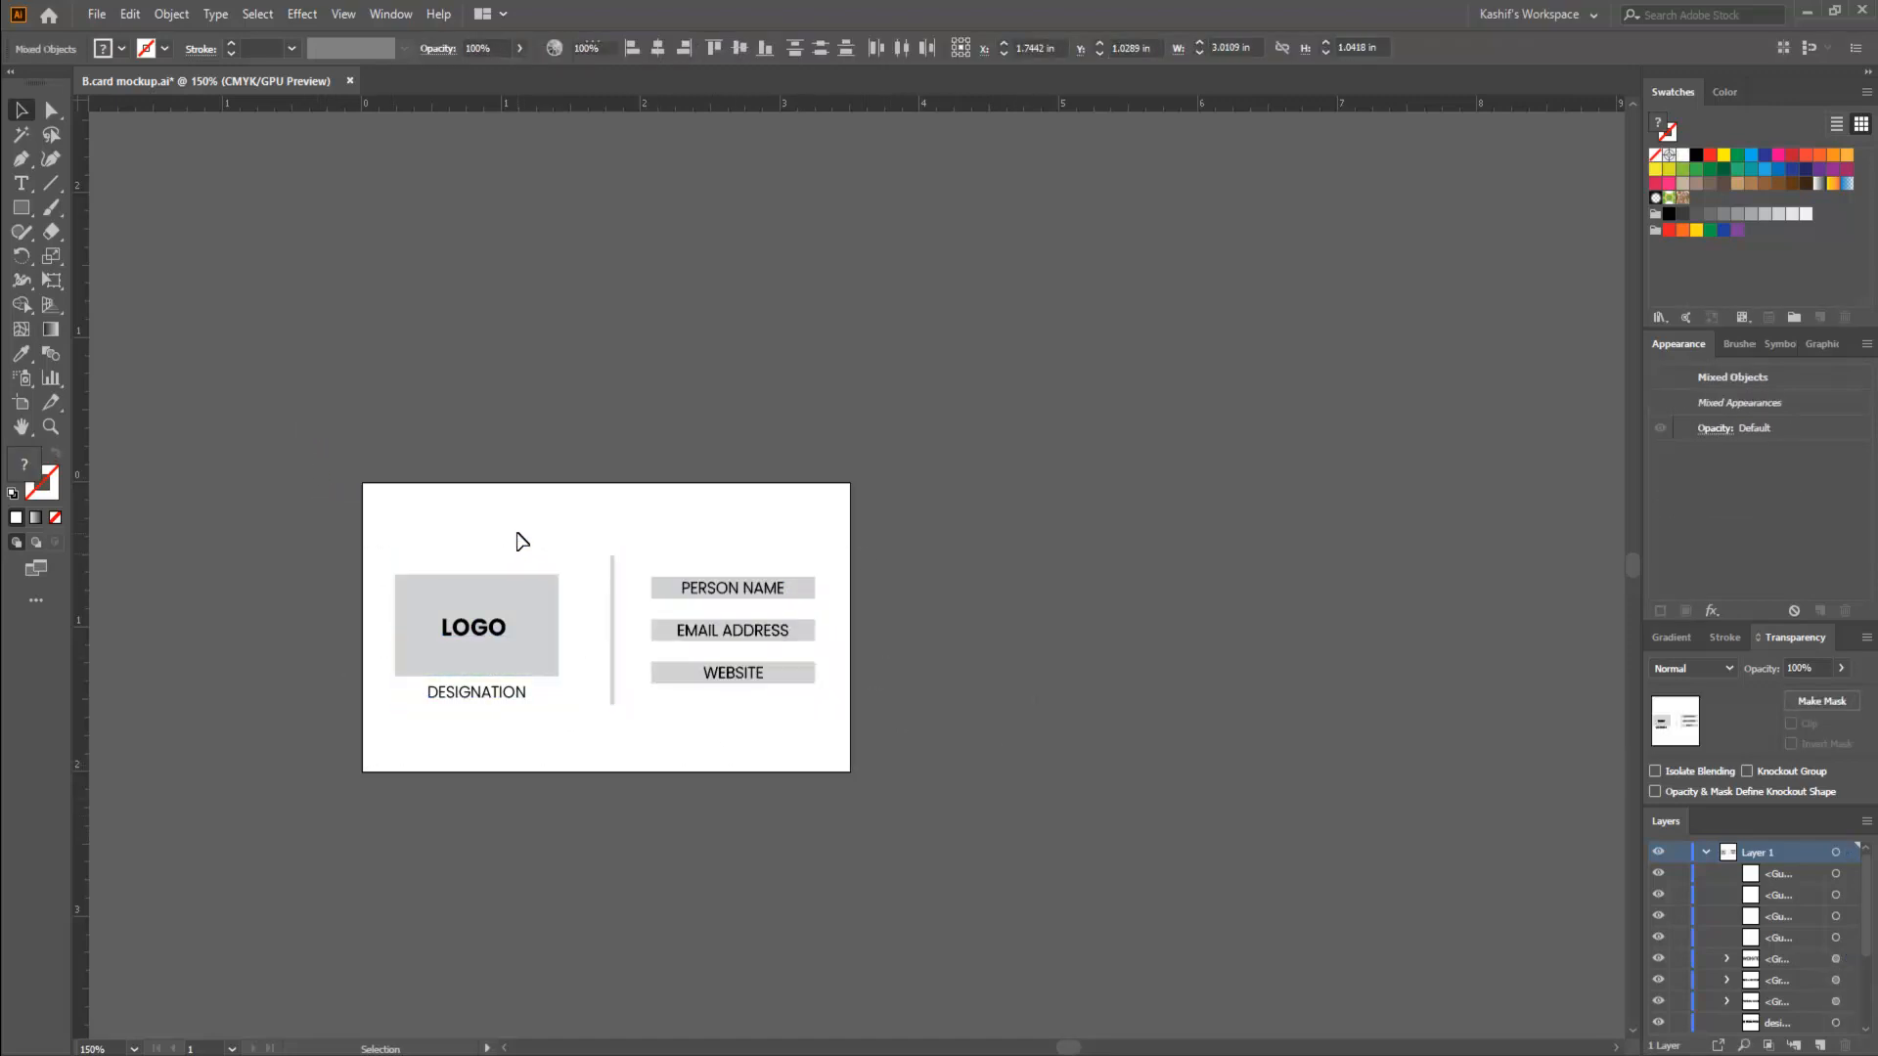
pyautogui.moveTo(367, 516); pyautogui.dragTo(943, 767)
pyautogui.click(660, 574)
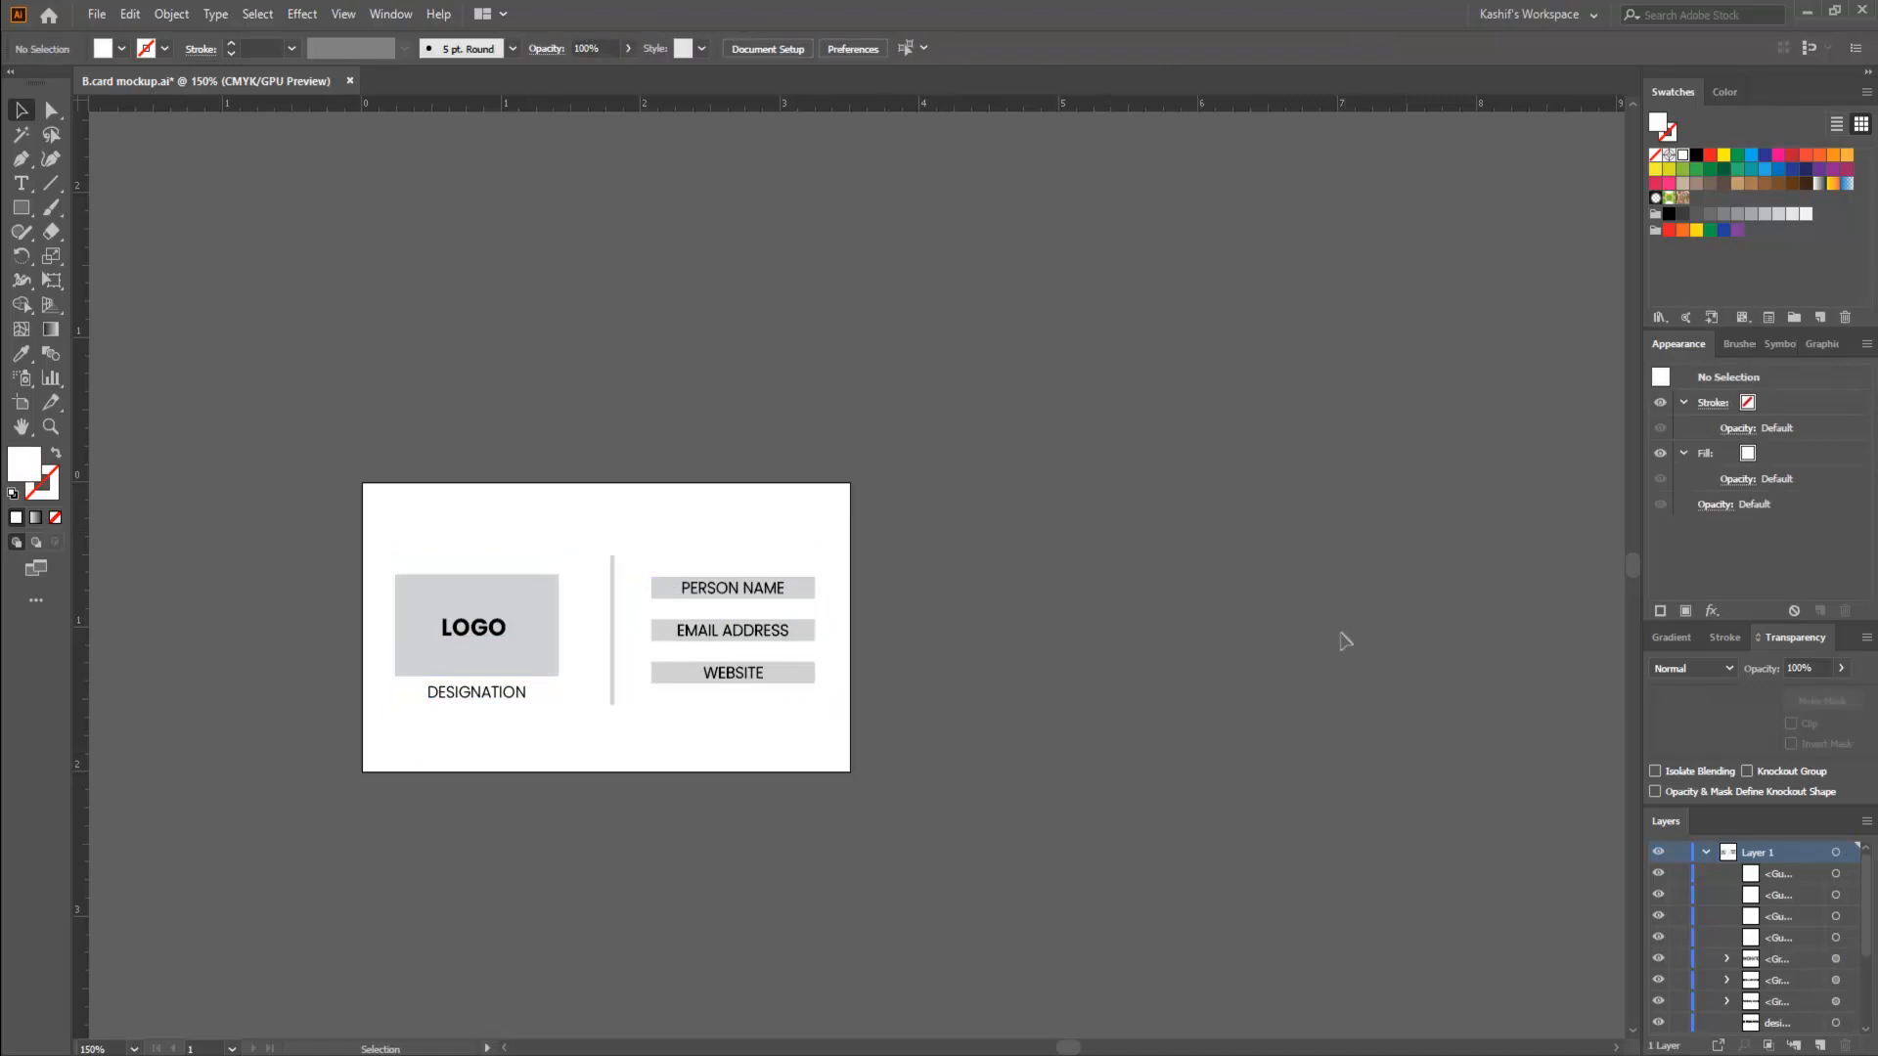
pyautogui.moveTo(370, 485); pyautogui.dragTo(1019, 868)
pyautogui.click(976, 815)
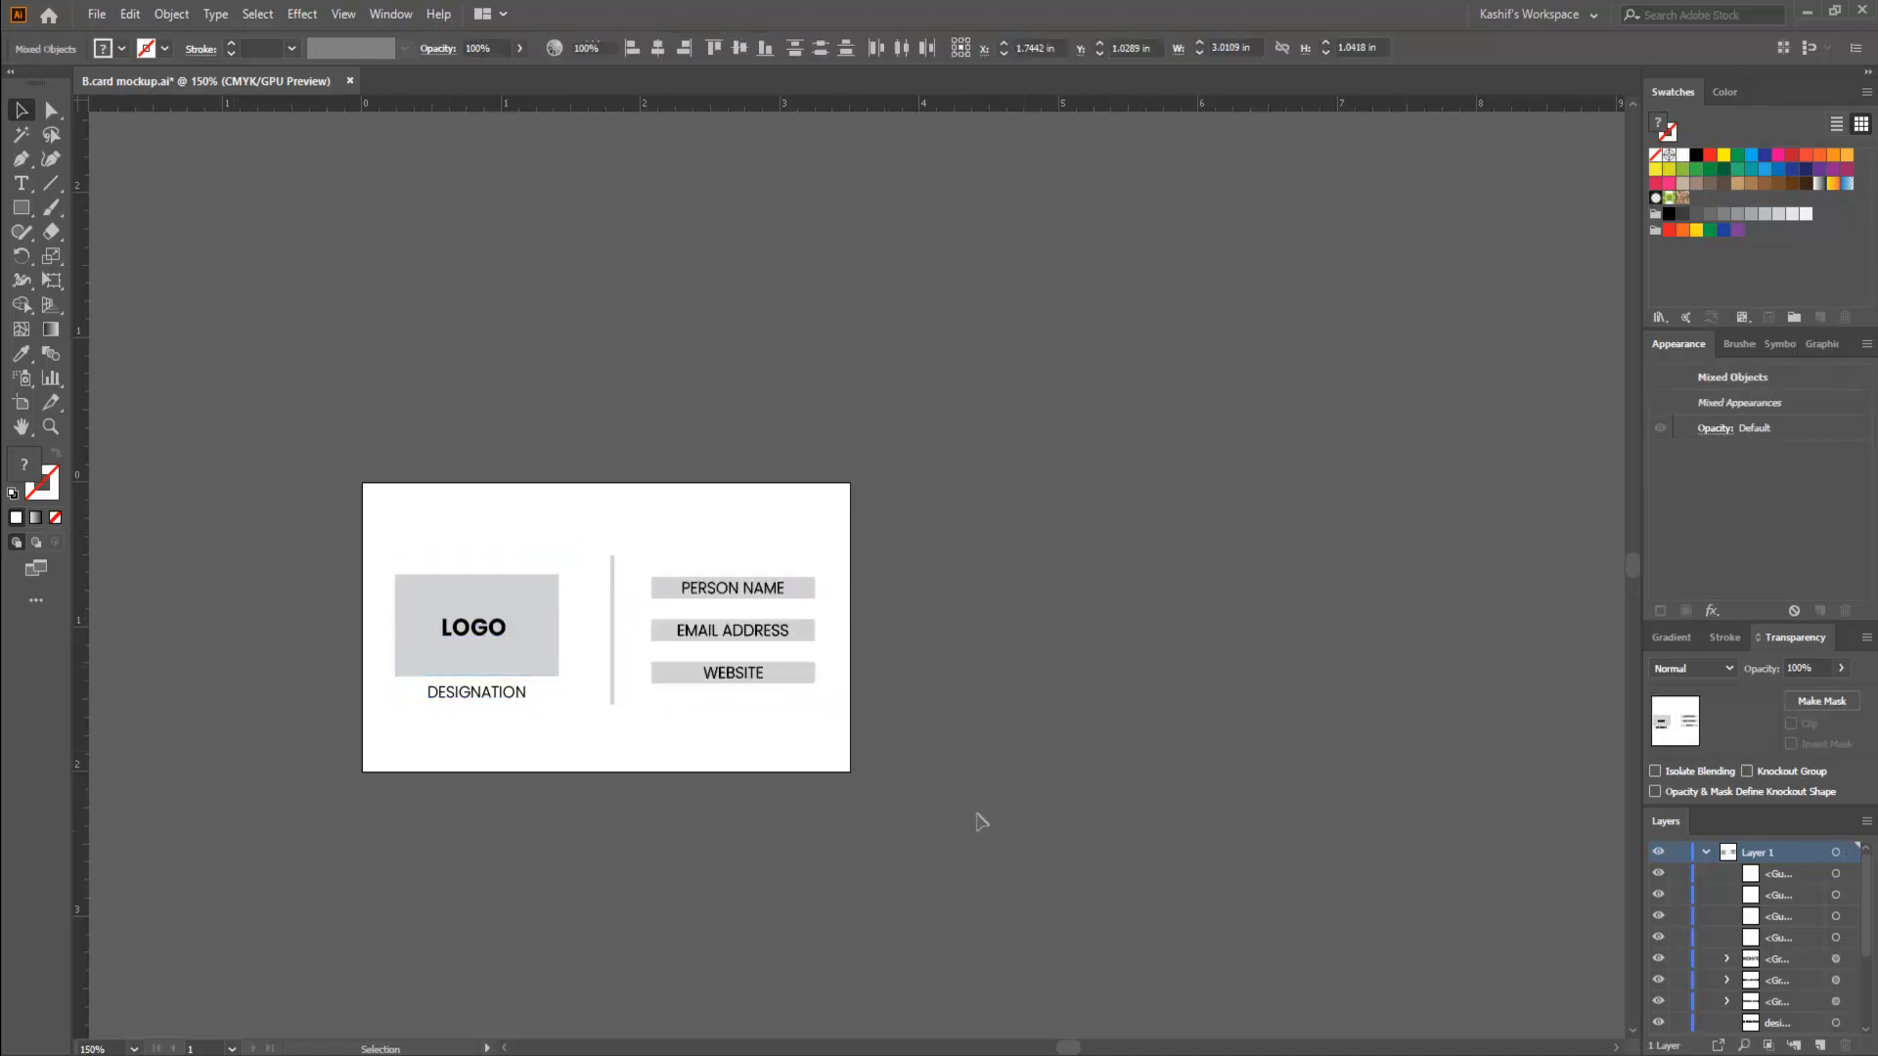
# - Duplicate Artboard 1 together with its artwork, placing the copy beside the original at about X 5.37 in, Y 1 in
pyautogui.click(22, 404)
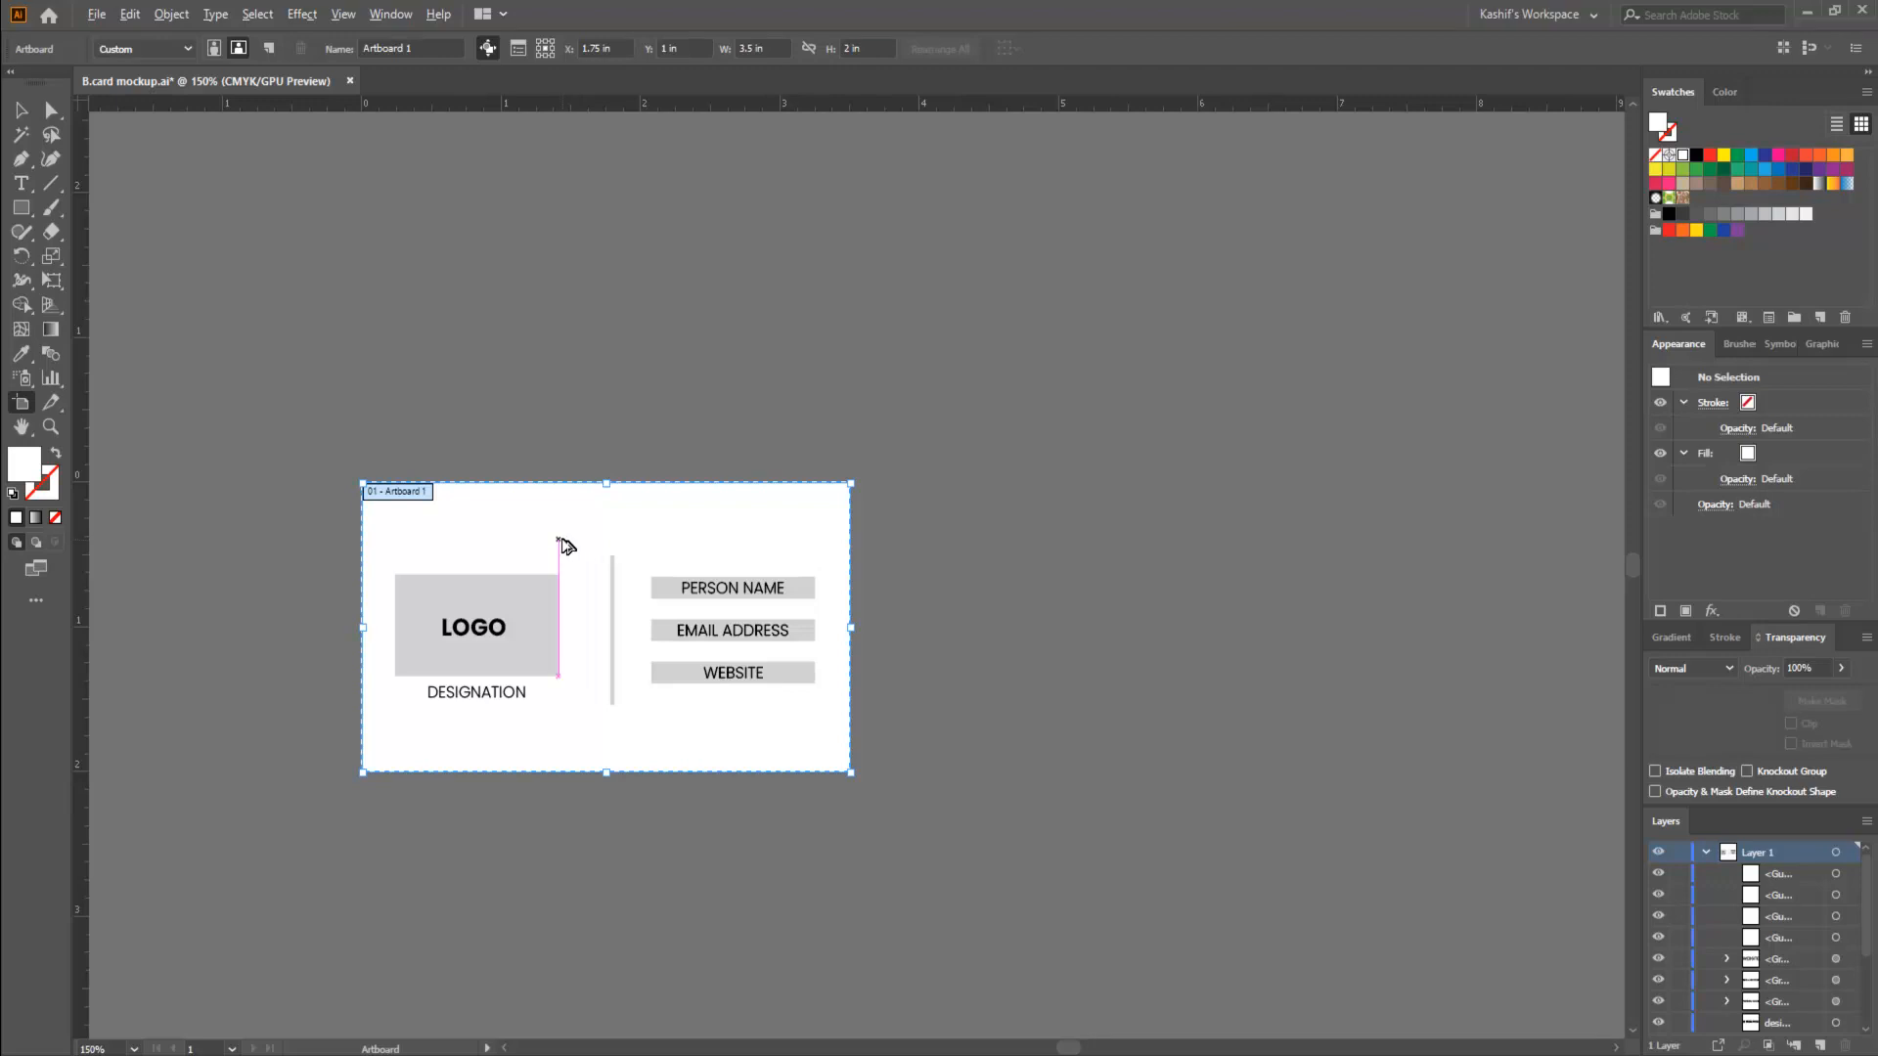
pyautogui.moveTo(560, 544); pyautogui.dragTo(587, 545)
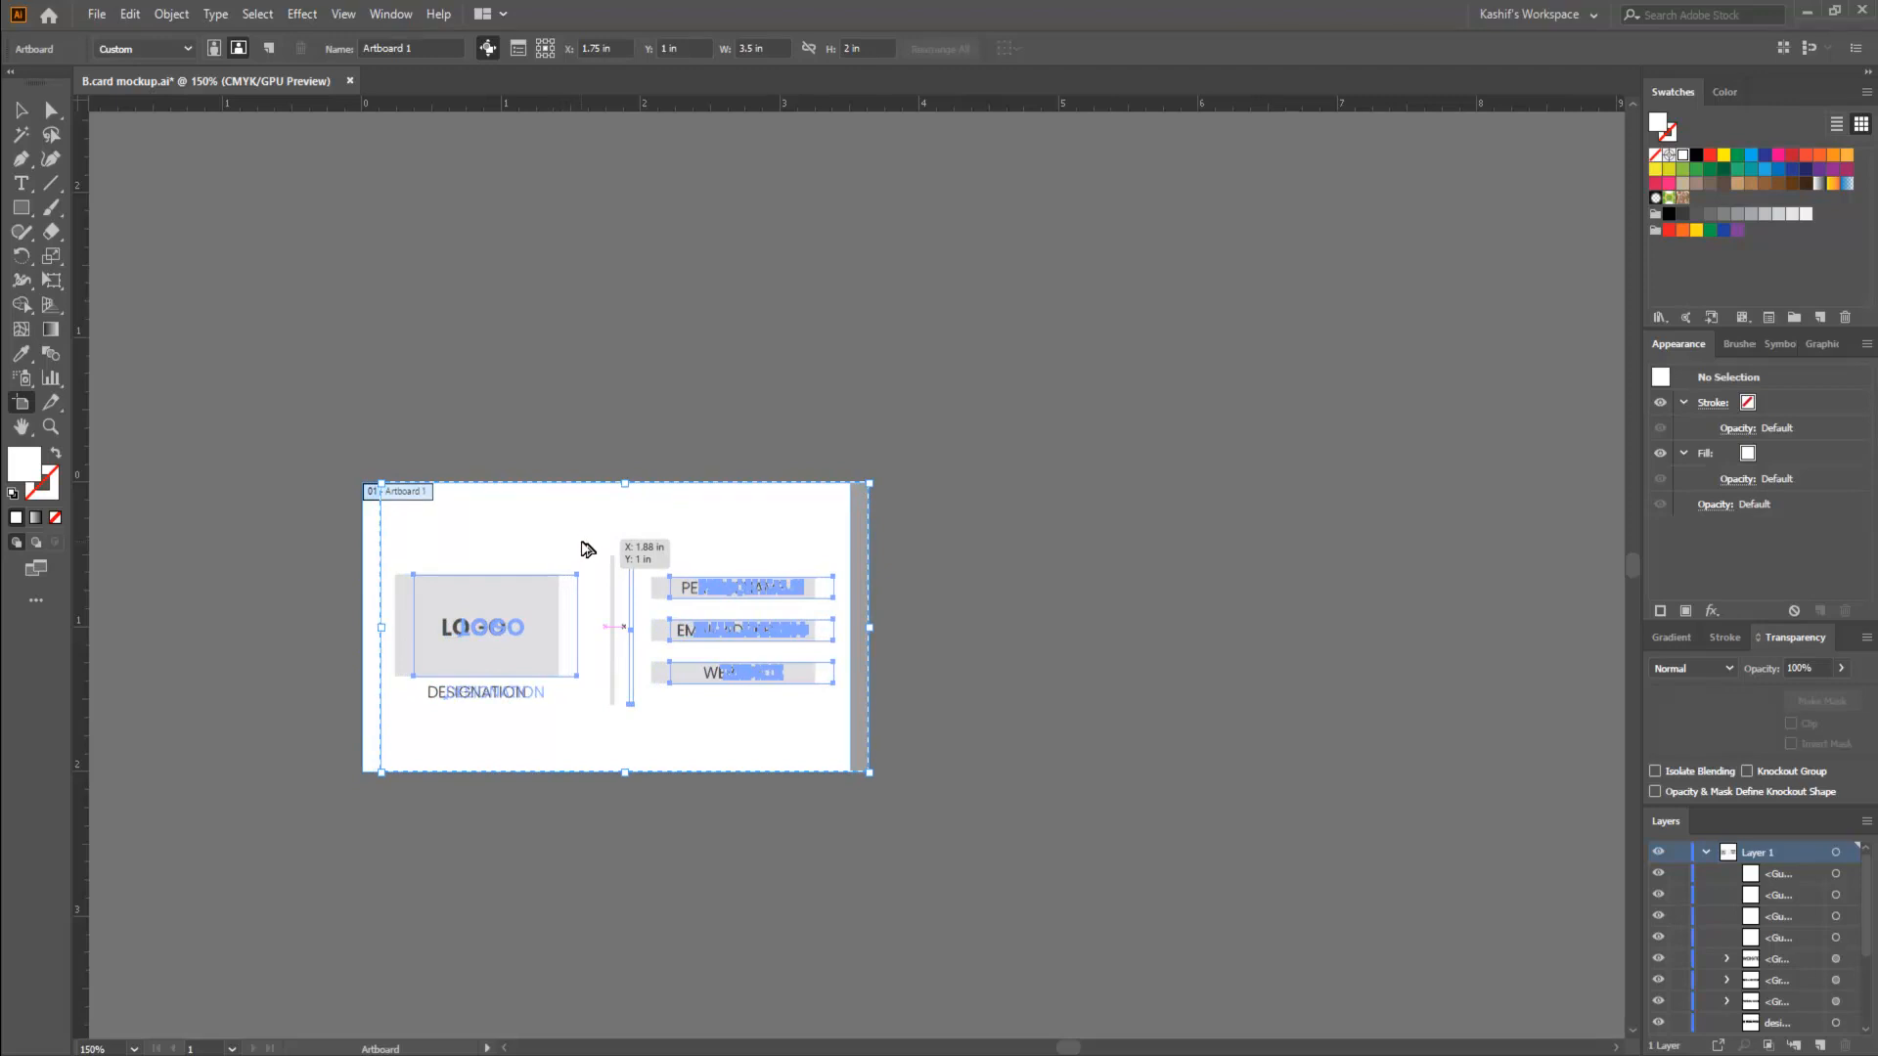
pyautogui.moveTo(587, 549); pyautogui.dragTo(1068, 558)
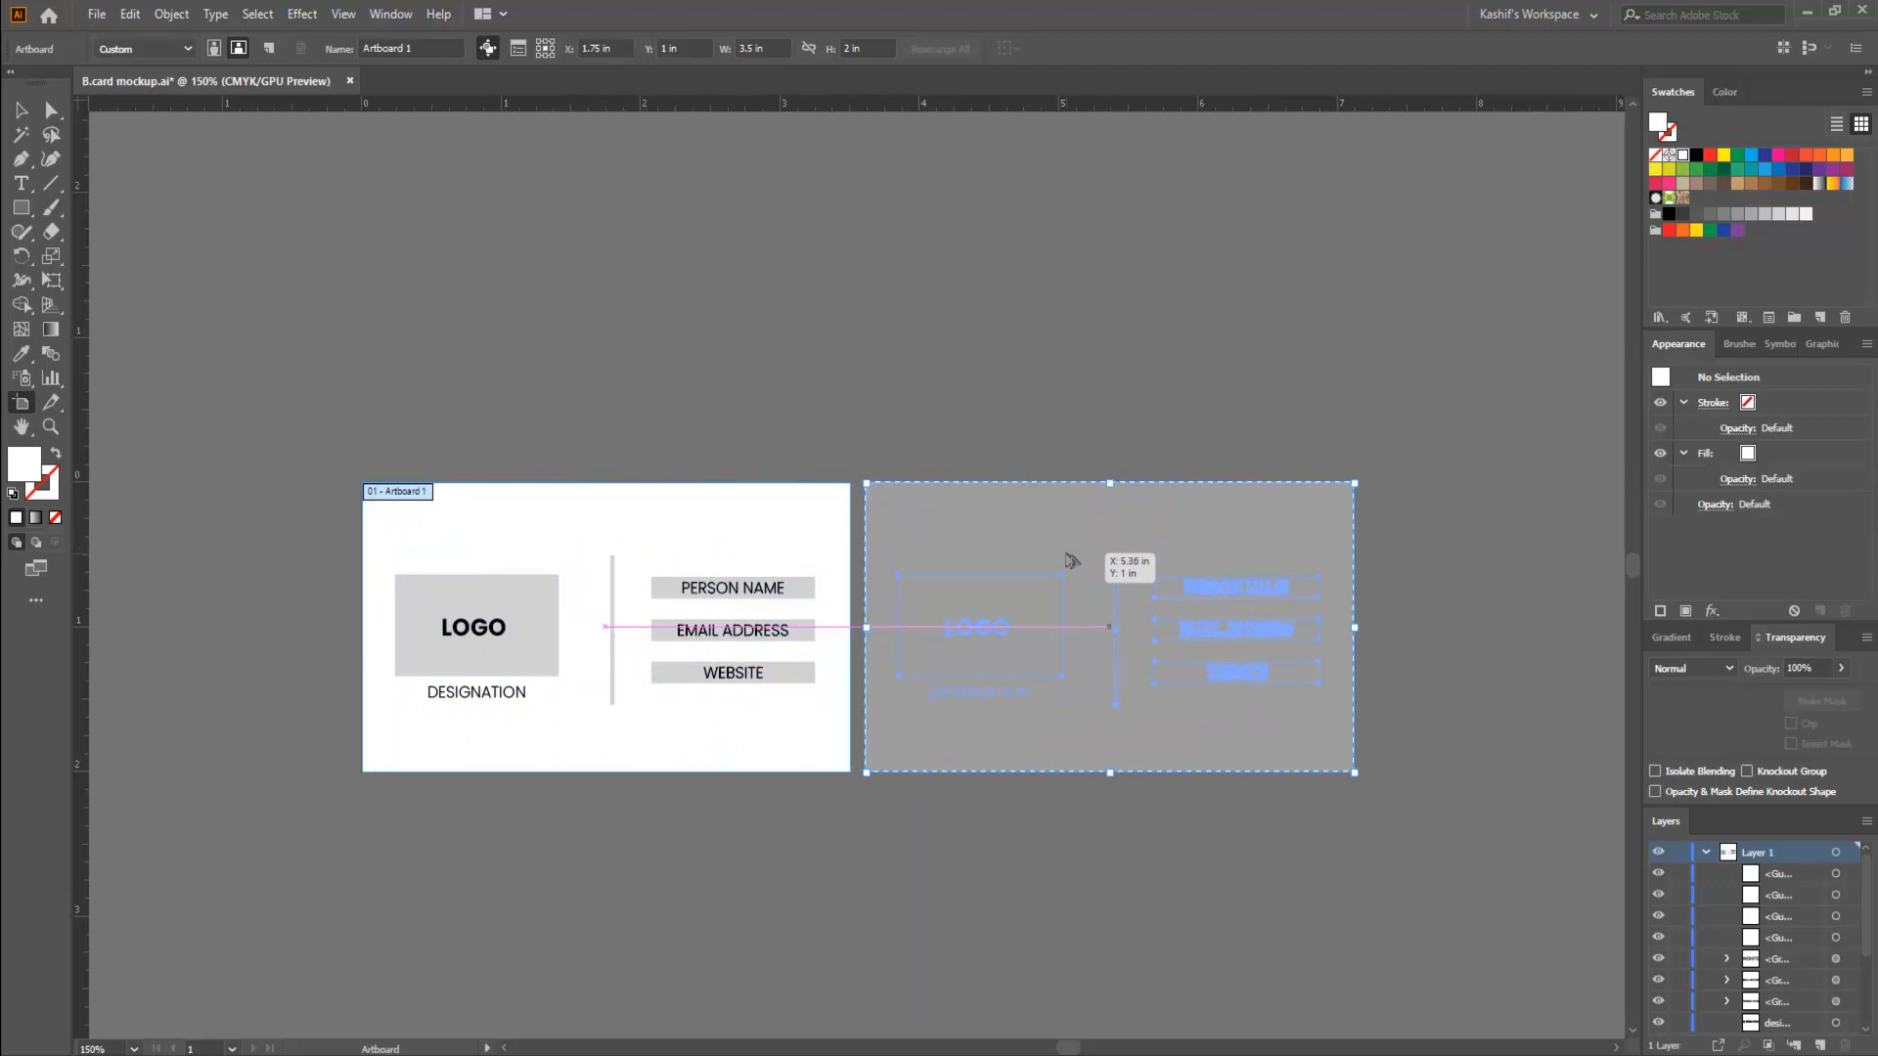
pyautogui.moveTo(1070, 559); pyautogui.dragTo(1074, 558)
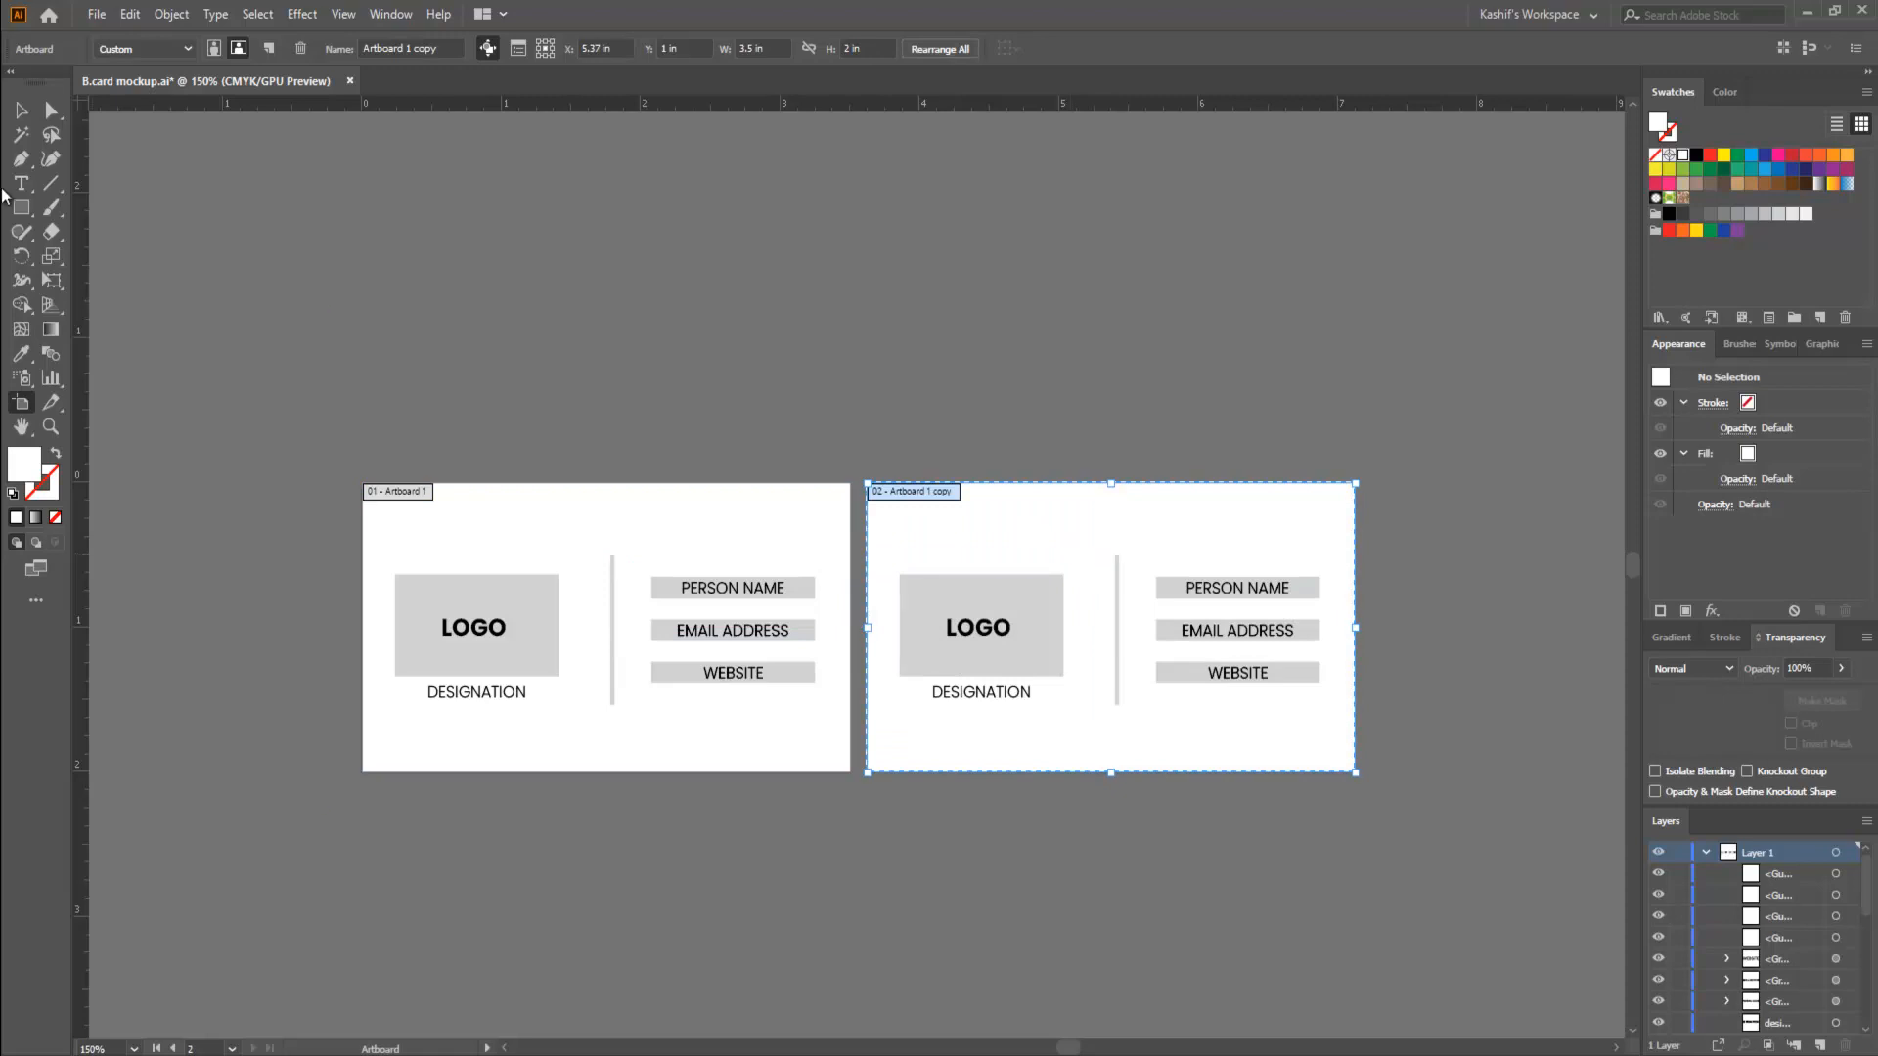
pyautogui.click(24, 119)
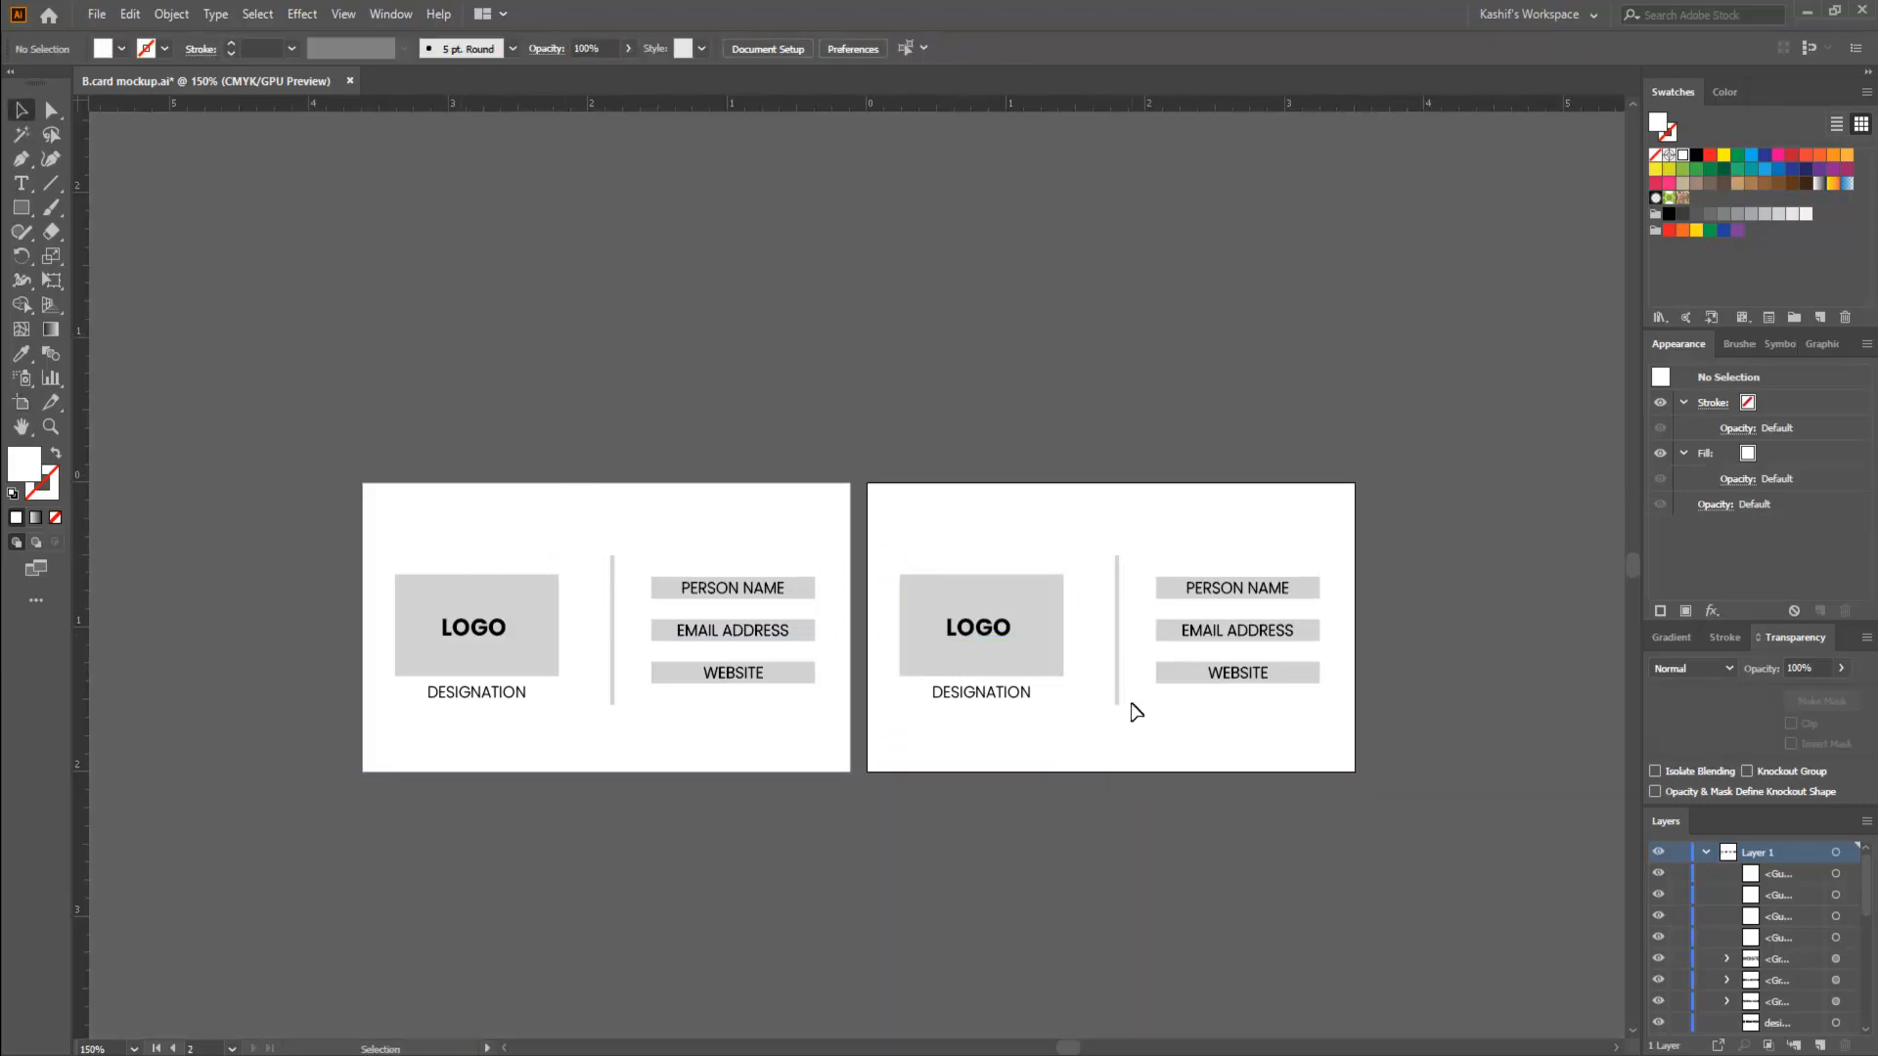
# - Examine the artwork on the original and duplicated artboards, selecting each set and its PERSON NAME field in turn
pyautogui.moveTo(389, 529); pyautogui.dragTo(851, 821)
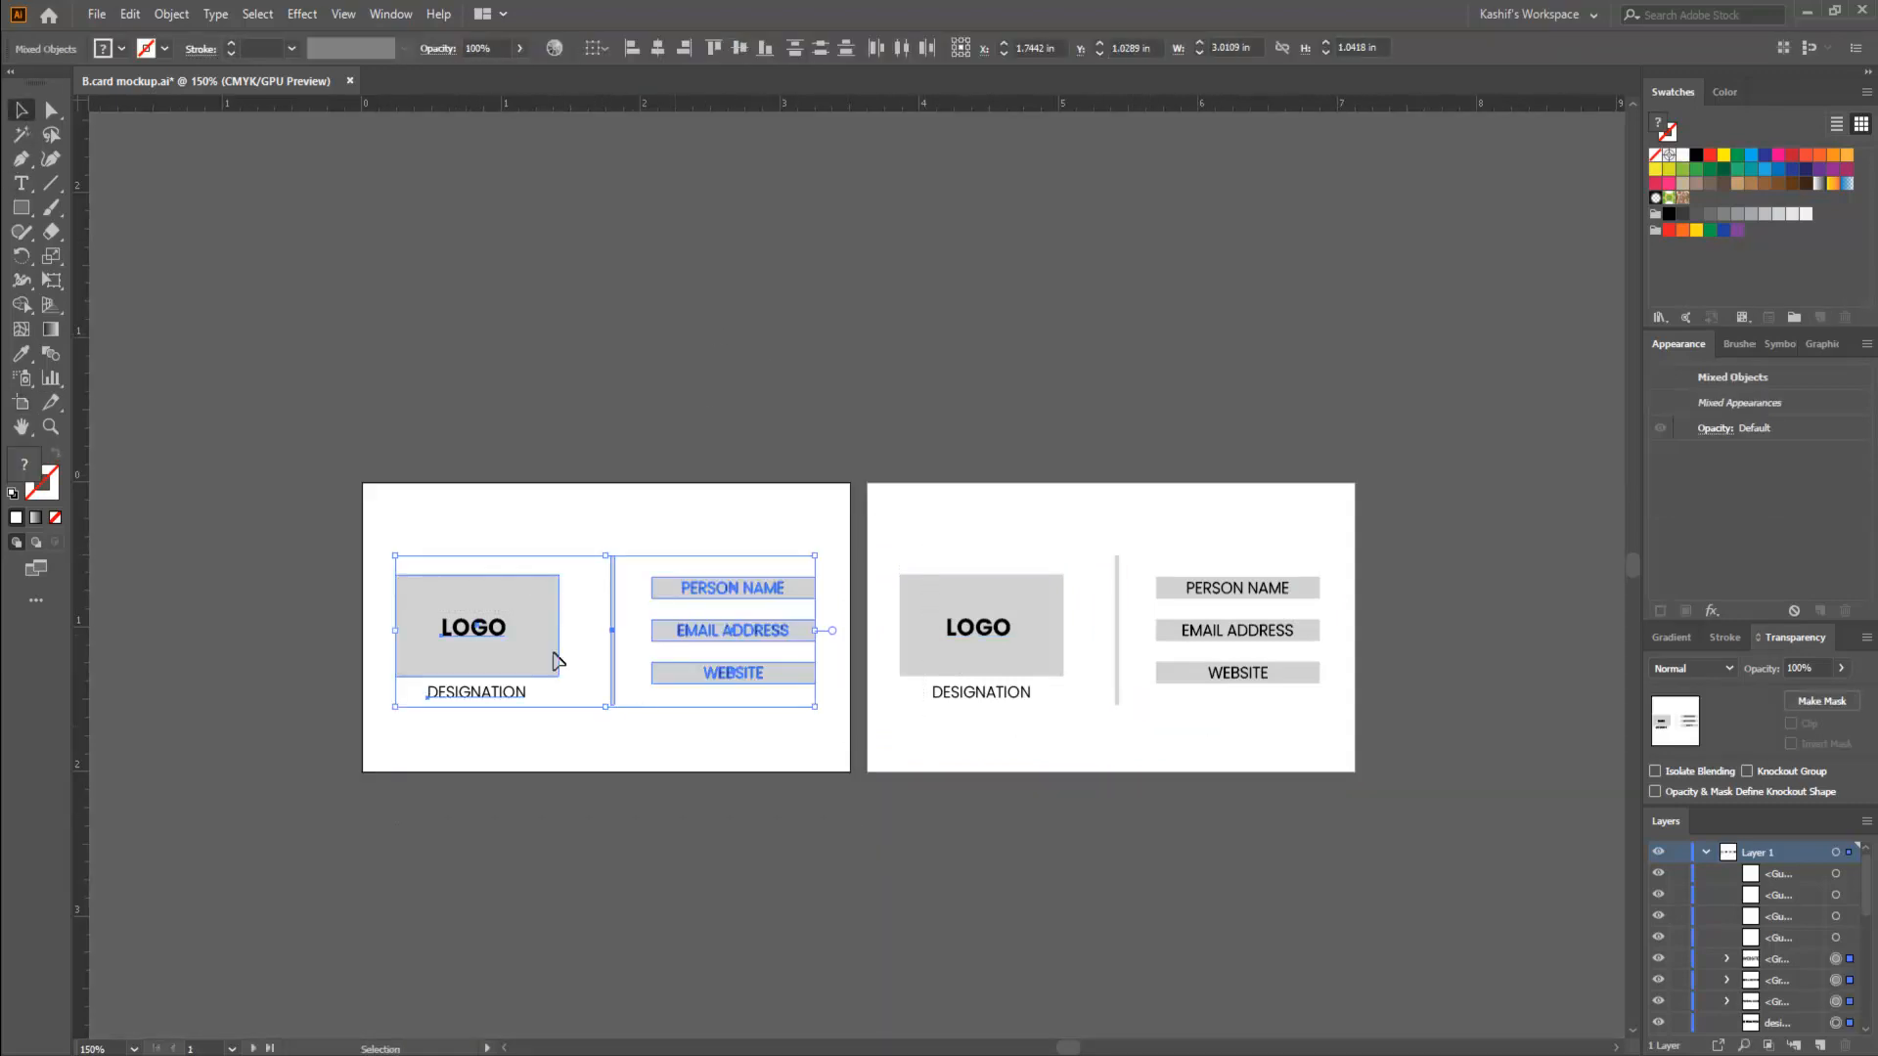
pyautogui.click(1043, 476)
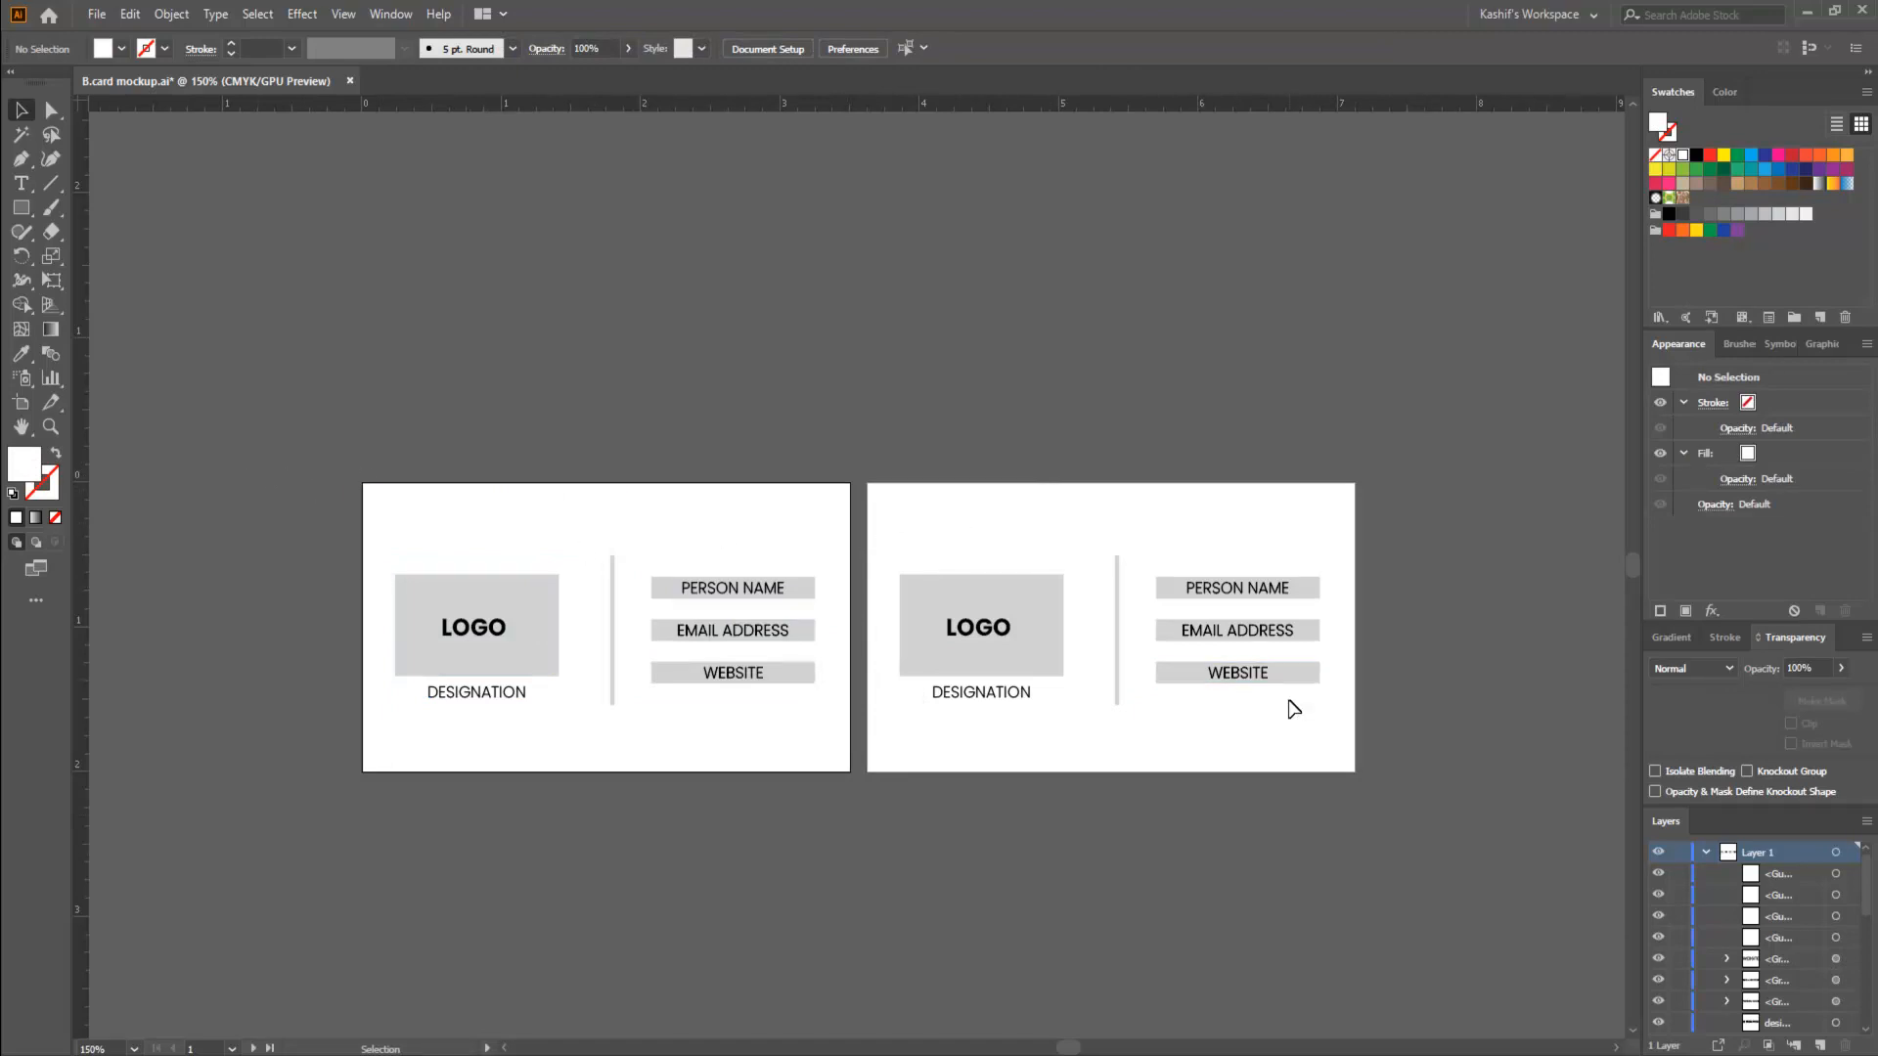
pyautogui.moveTo(907, 519); pyautogui.dragTo(1438, 835)
pyautogui.click(1434, 831)
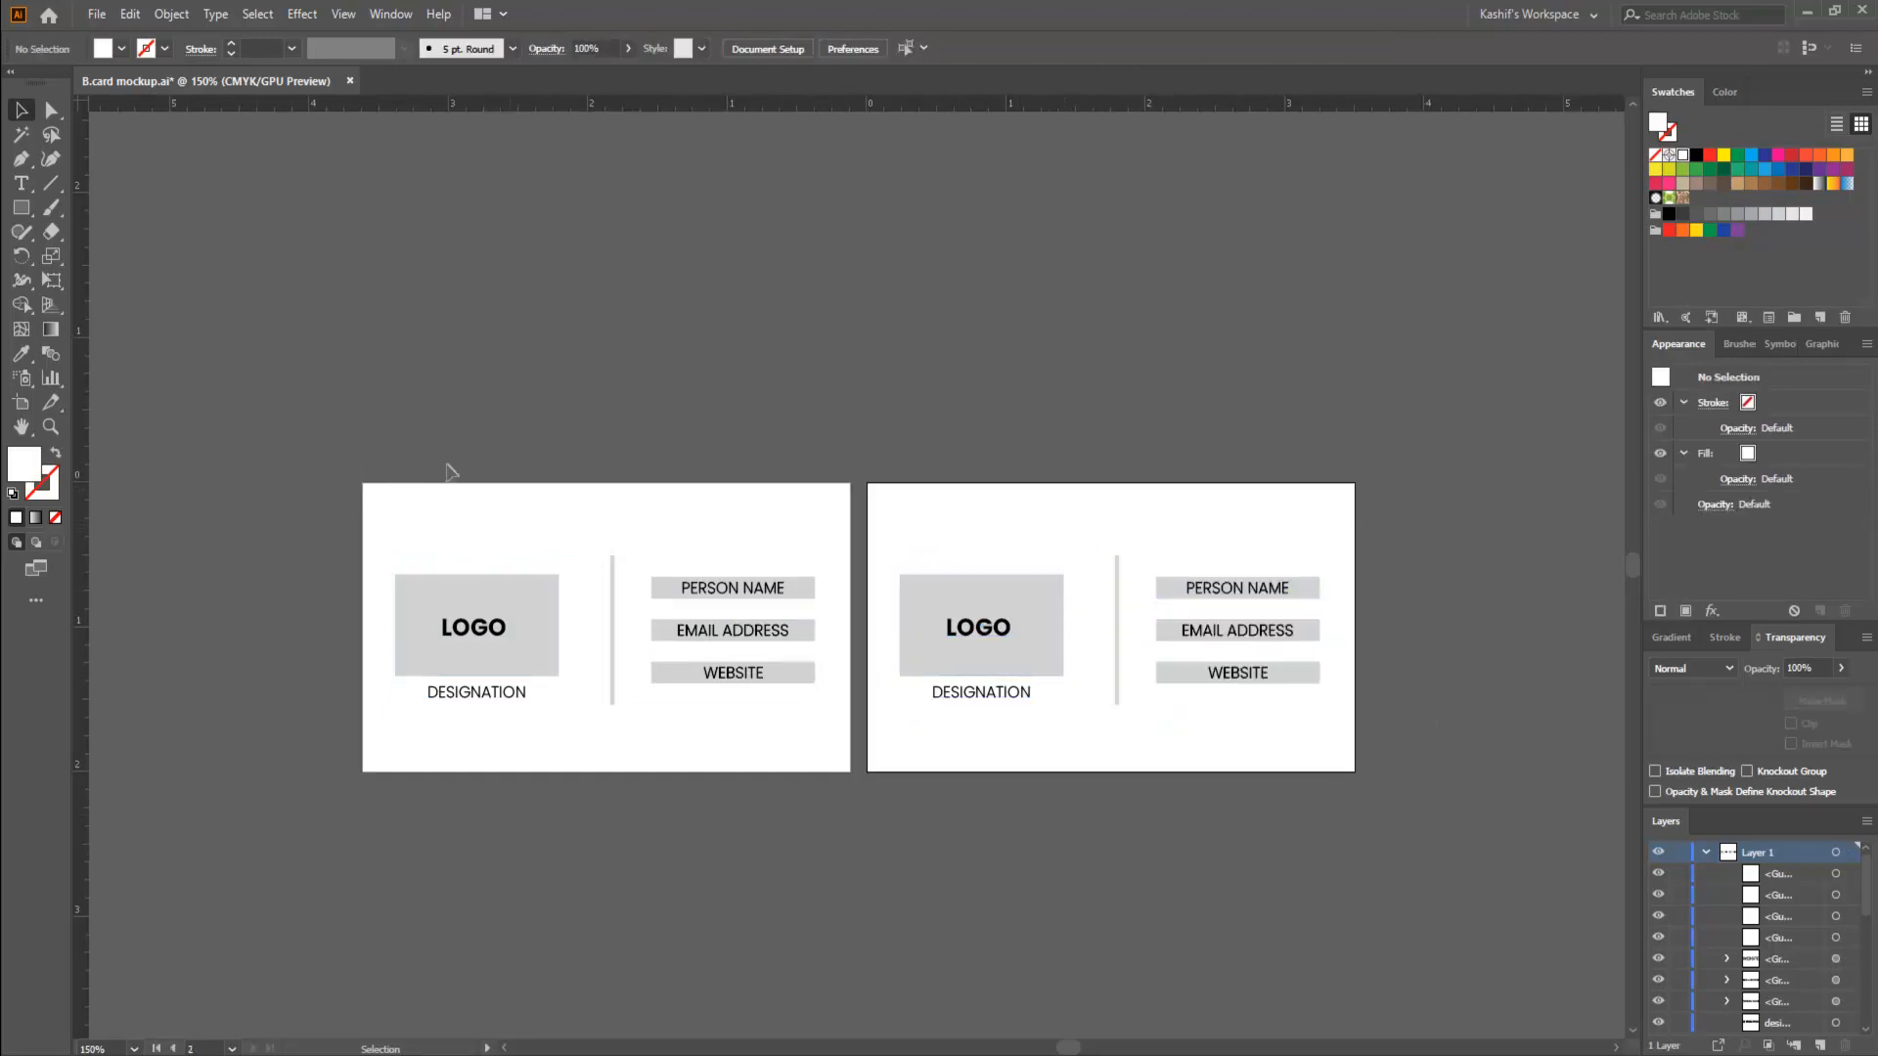
pyautogui.moveTo(389, 464); pyautogui.dragTo(826, 871)
pyautogui.click(825, 872)
pyautogui.moveTo(905, 519); pyautogui.dragTo(1454, 831)
pyautogui.click(1454, 831)
pyautogui.moveTo(951, 498); pyautogui.dragTo(1471, 876)
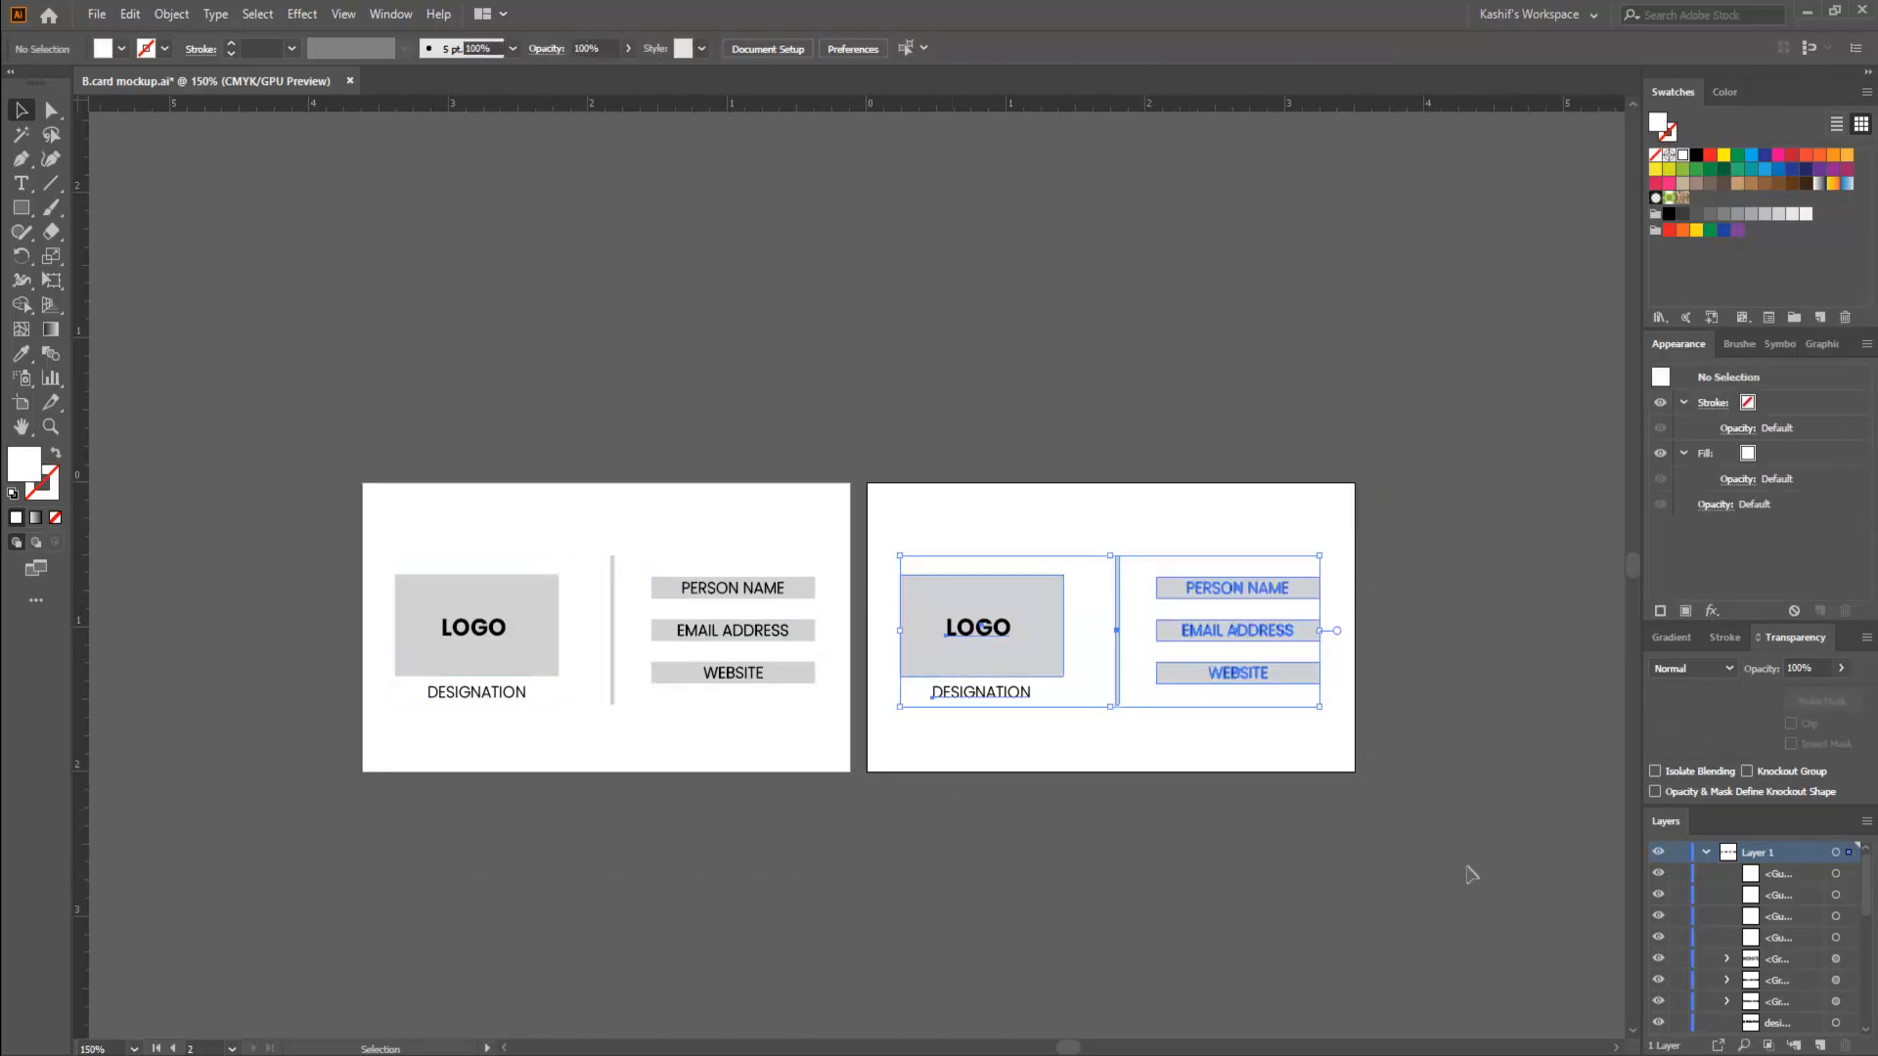
pyautogui.click(1471, 876)
pyautogui.click(1240, 590)
pyautogui.click(746, 591)
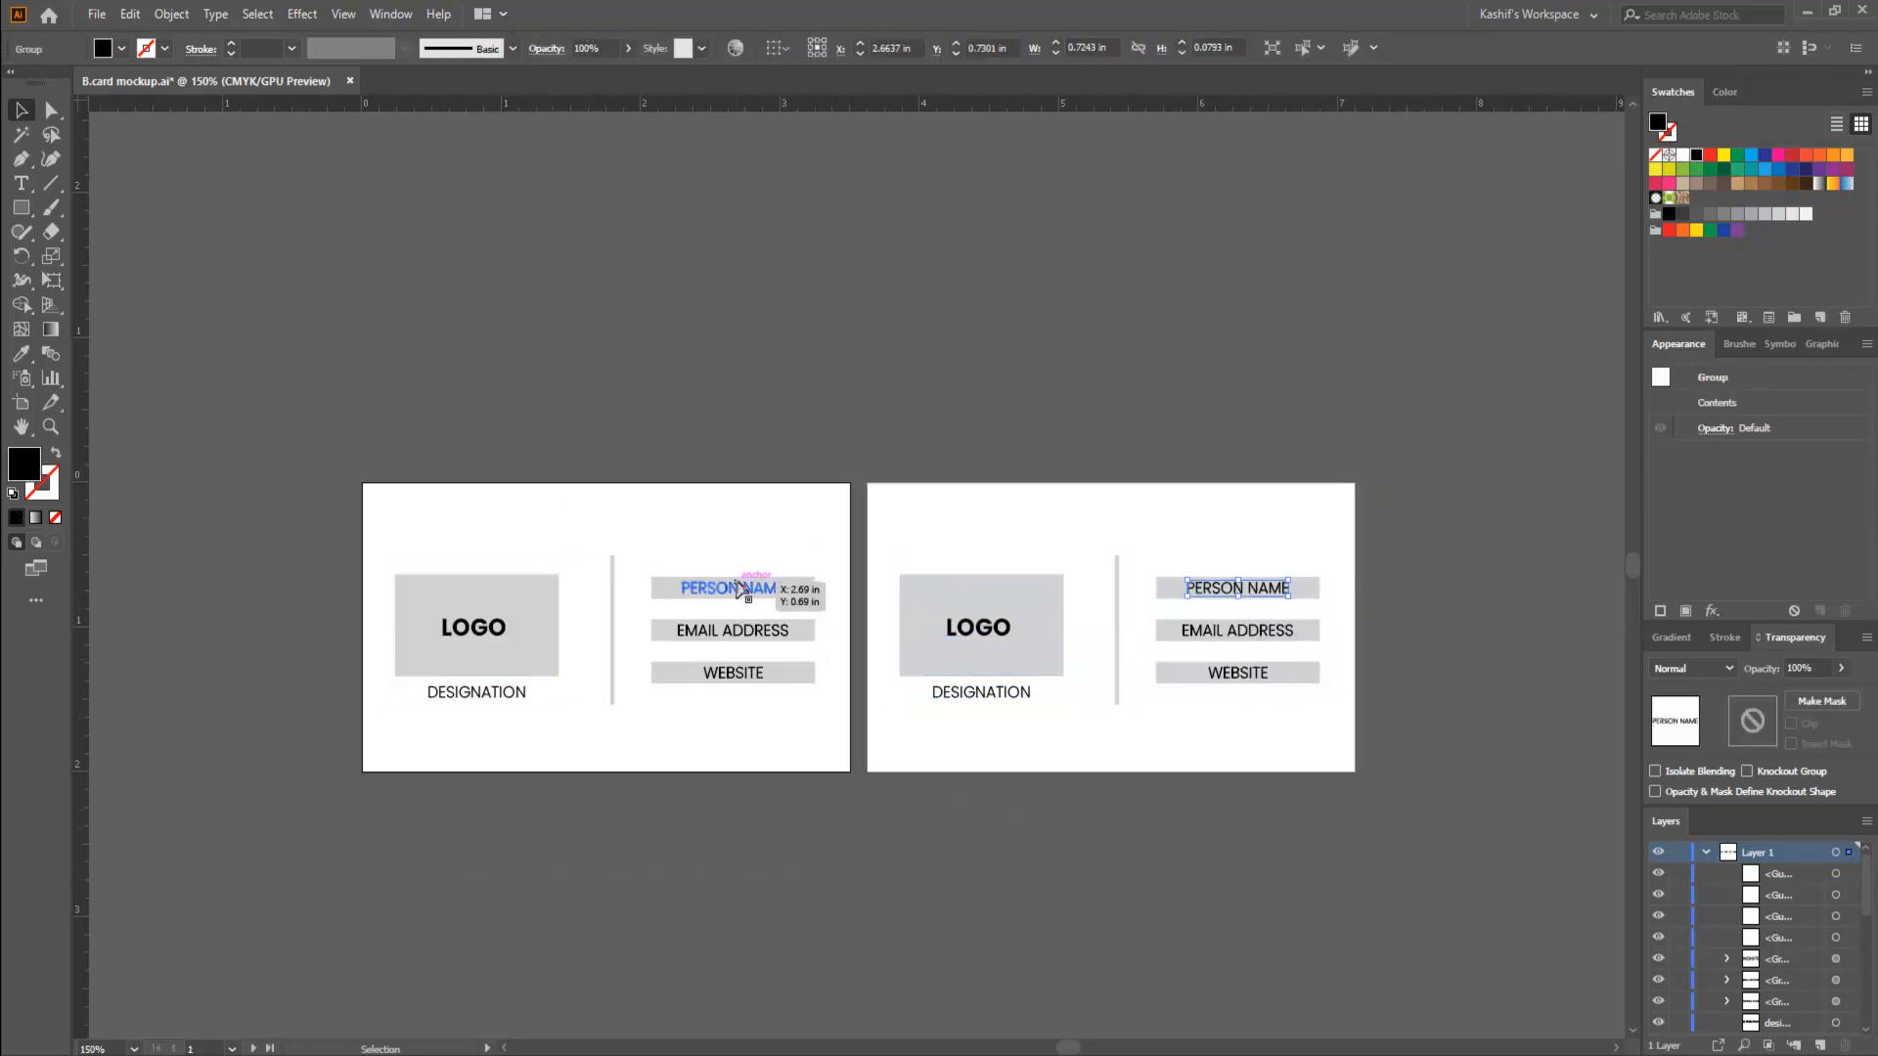
pyautogui.click(1263, 593)
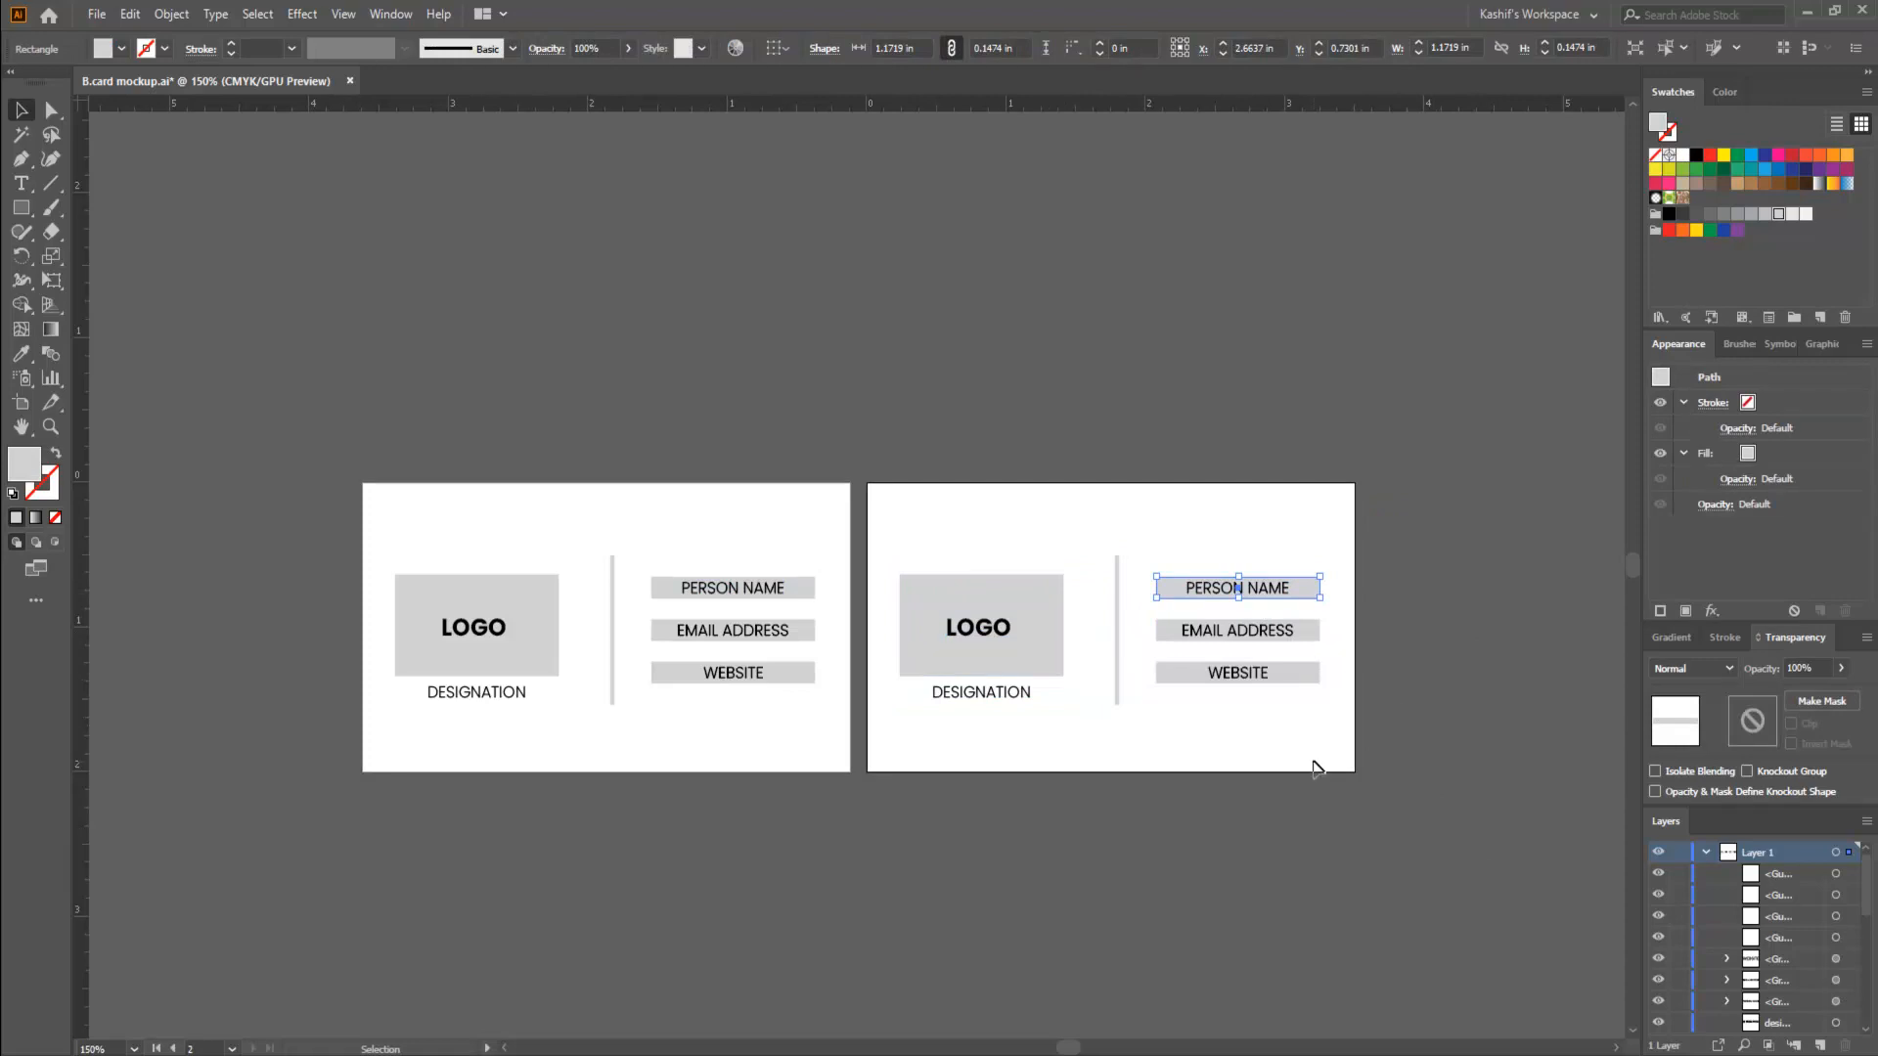
pyautogui.scroll(-2, 1317, 770)
pyautogui.scroll(2, 1307, 777)
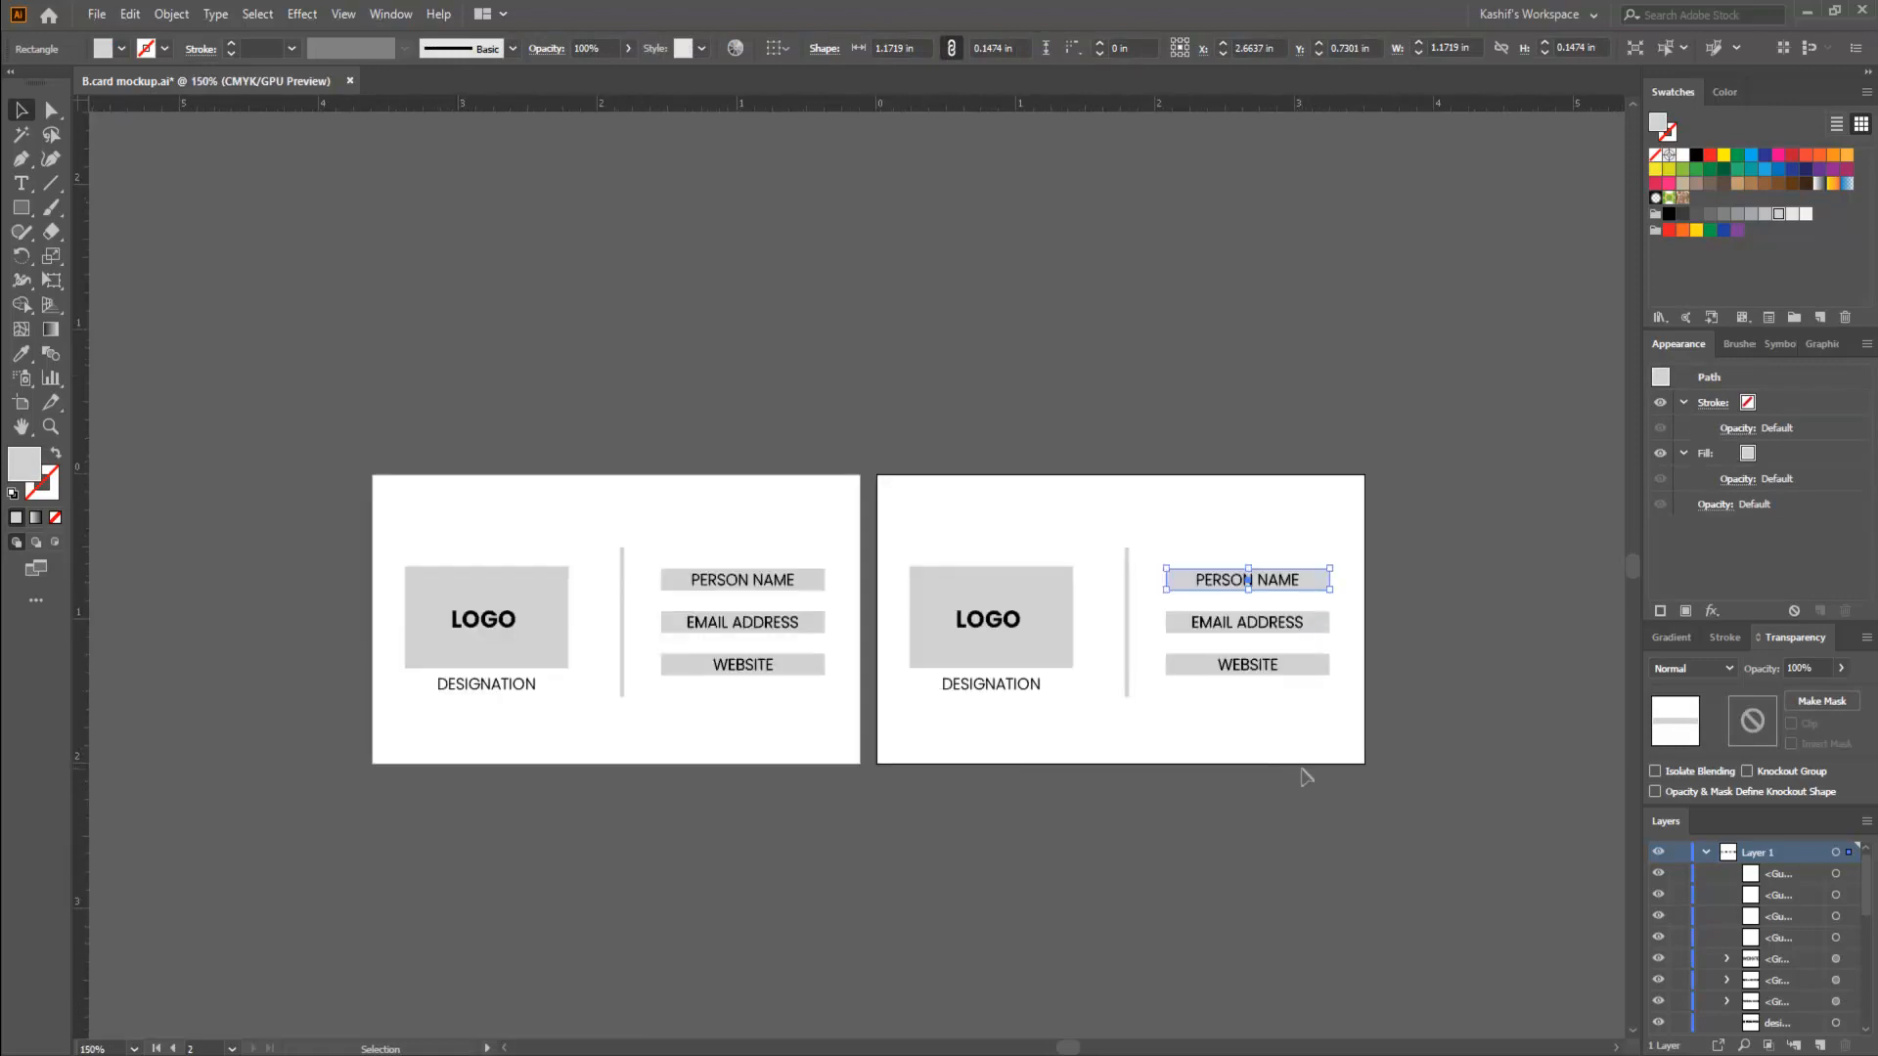